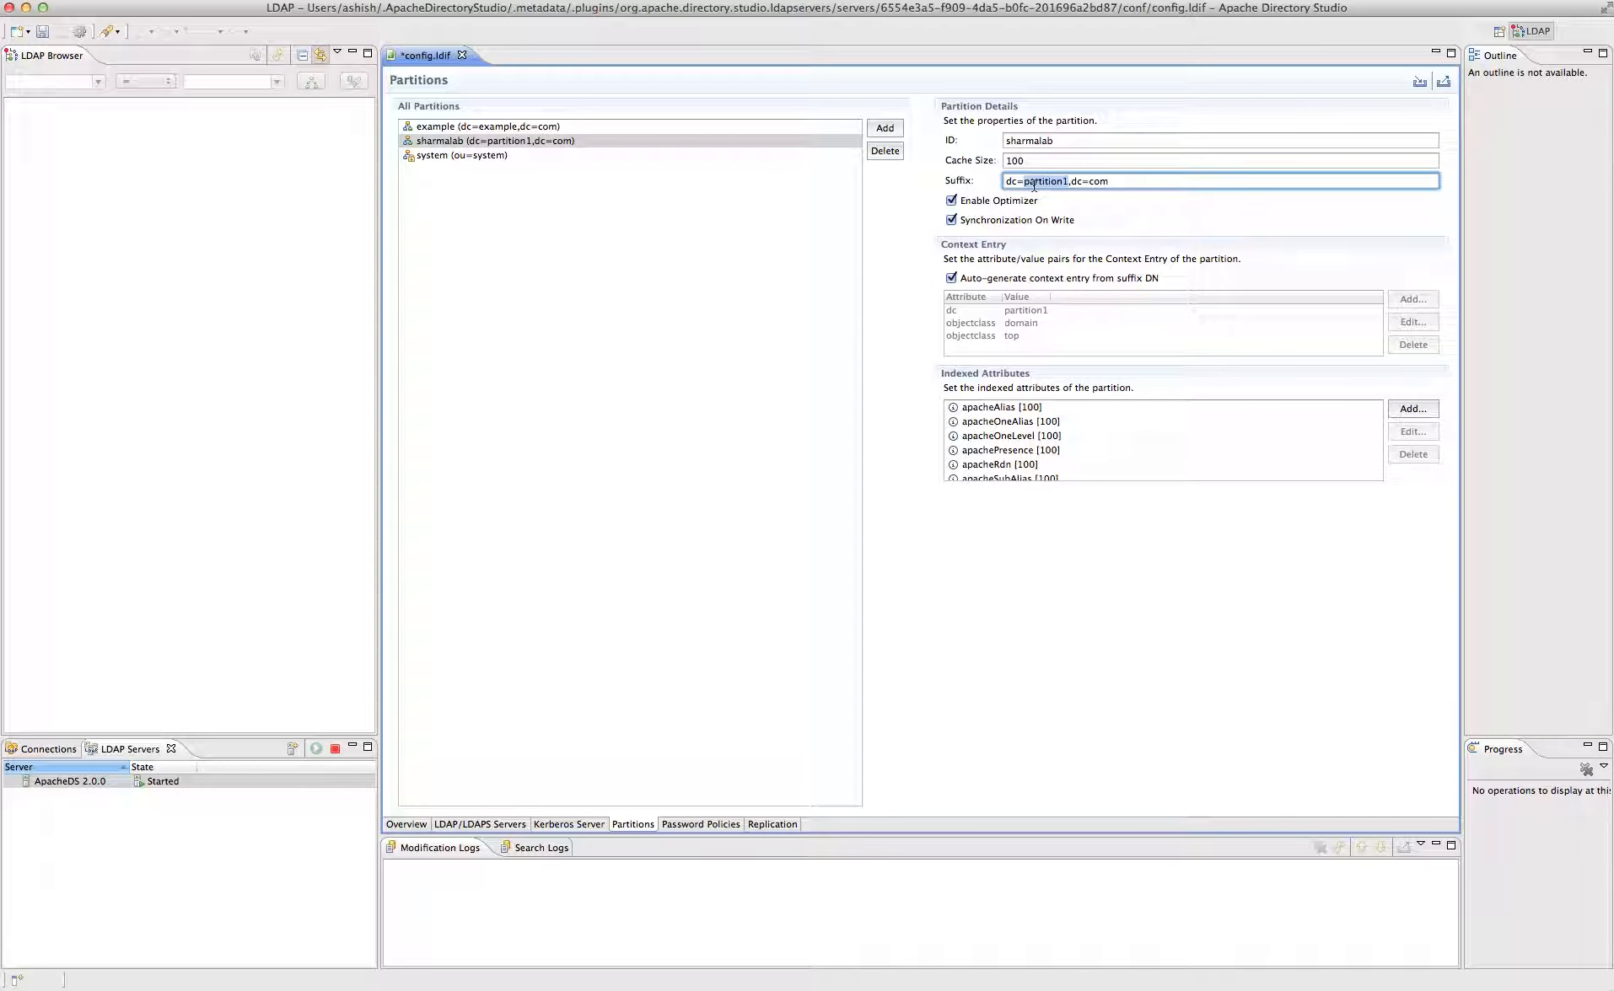
# - Change the sharmalab partition suffix to dc=sharmalab,dc=bmi,dc=emory,dc=edu
pyautogui.write('sharmalab')
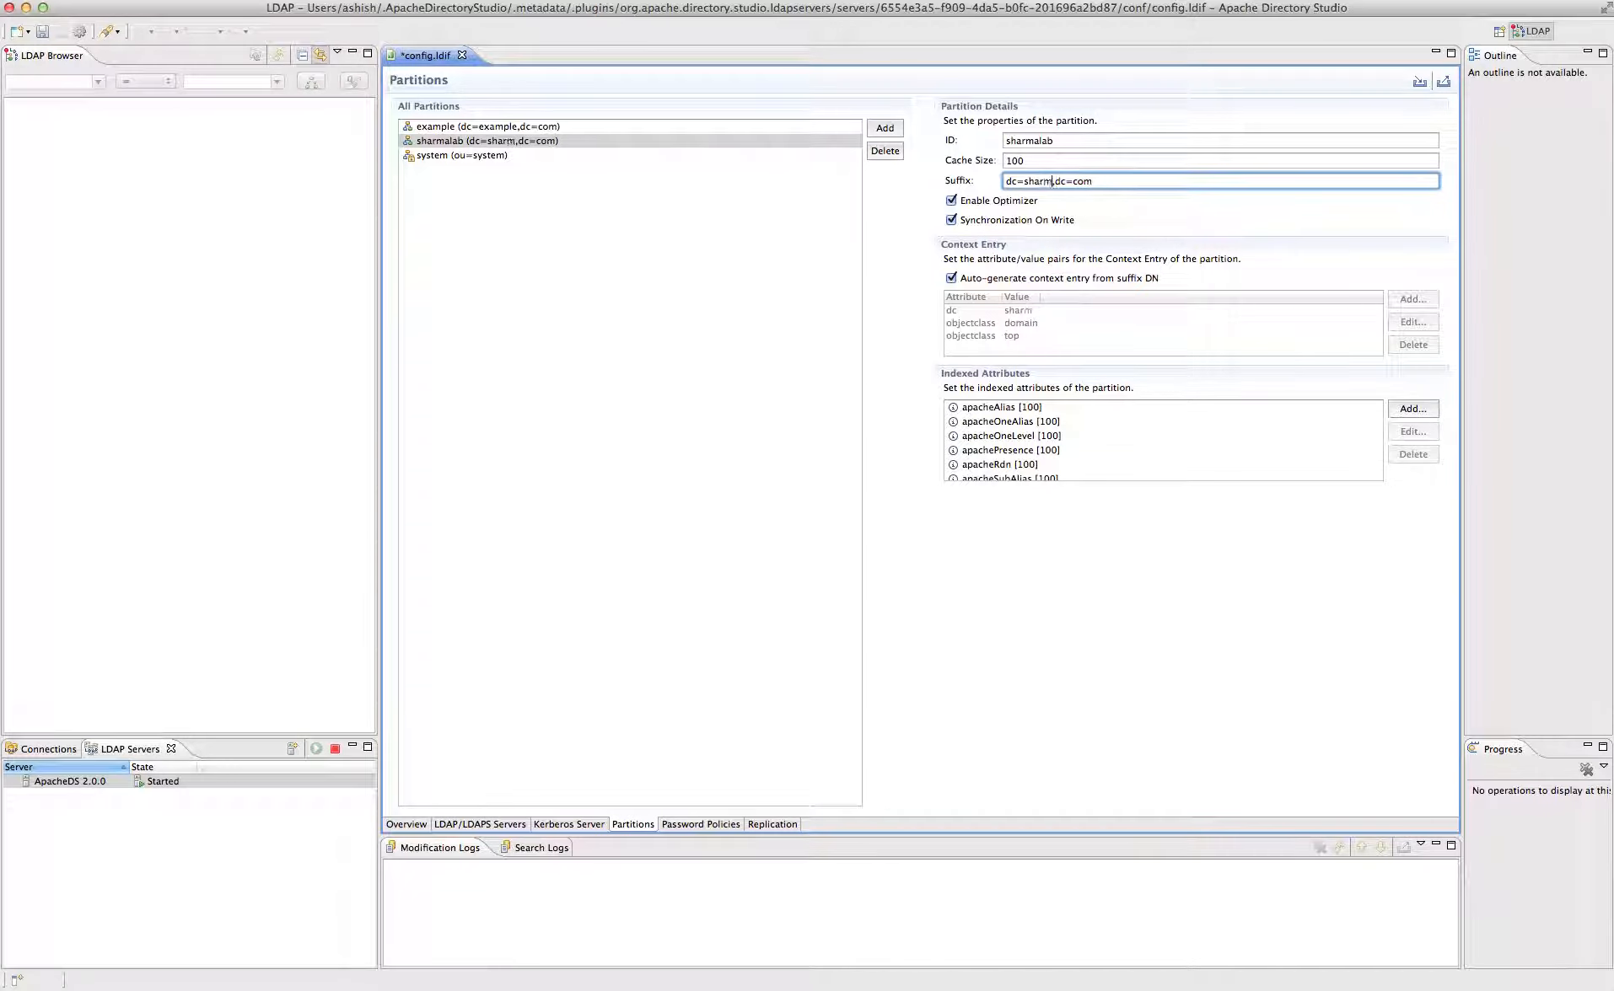
pyautogui.doubleClick(1108, 181)
pyautogui.write('bmi,dc=emory')
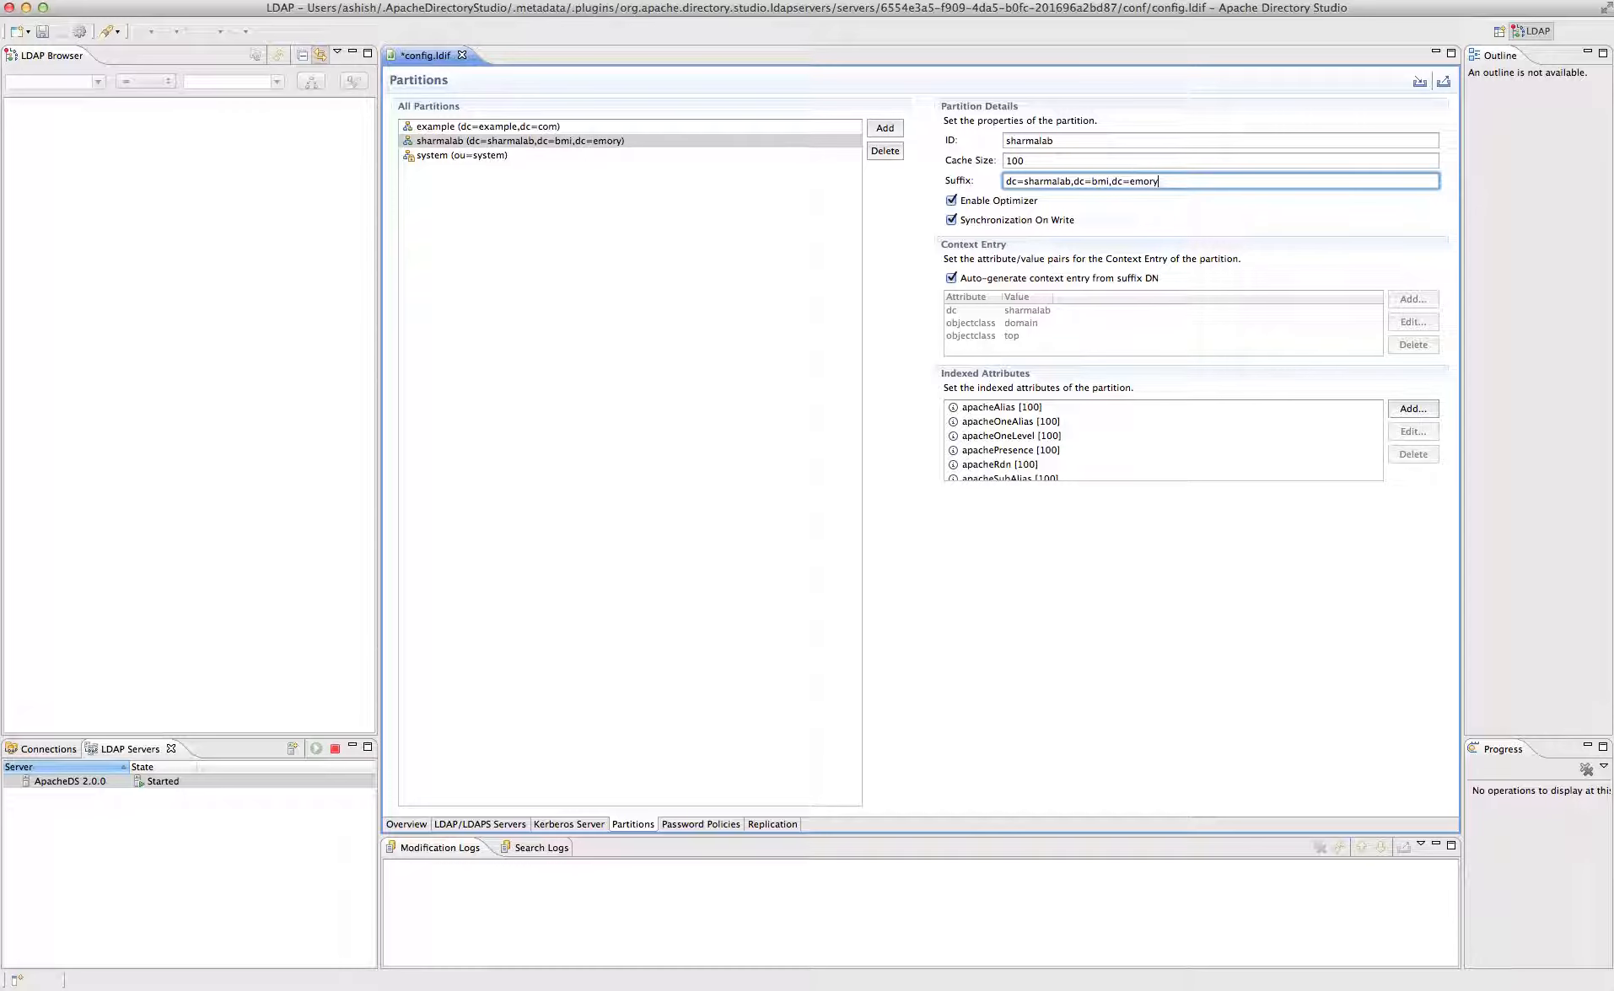
pyautogui.write(',dc=edu')
pyautogui.click(792, 264)
# - Reselect the sharmalab partition and save config.ldif
pyautogui.click(579, 158)
pyautogui.click(562, 138)
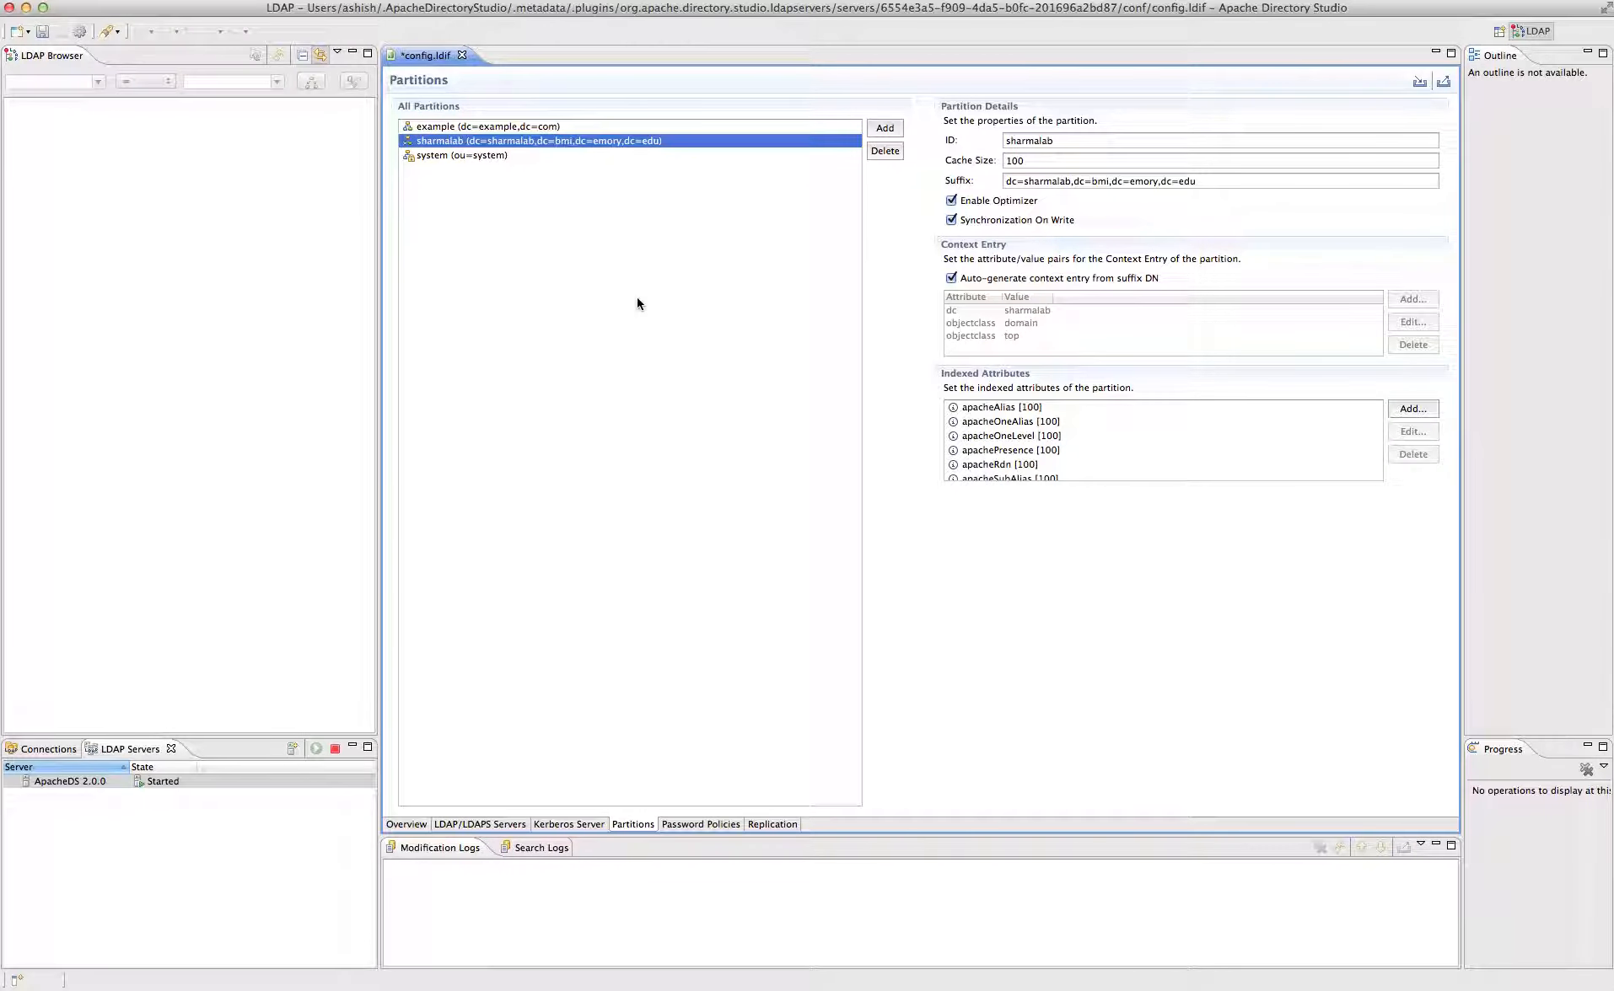
pyautogui.press('super+s')
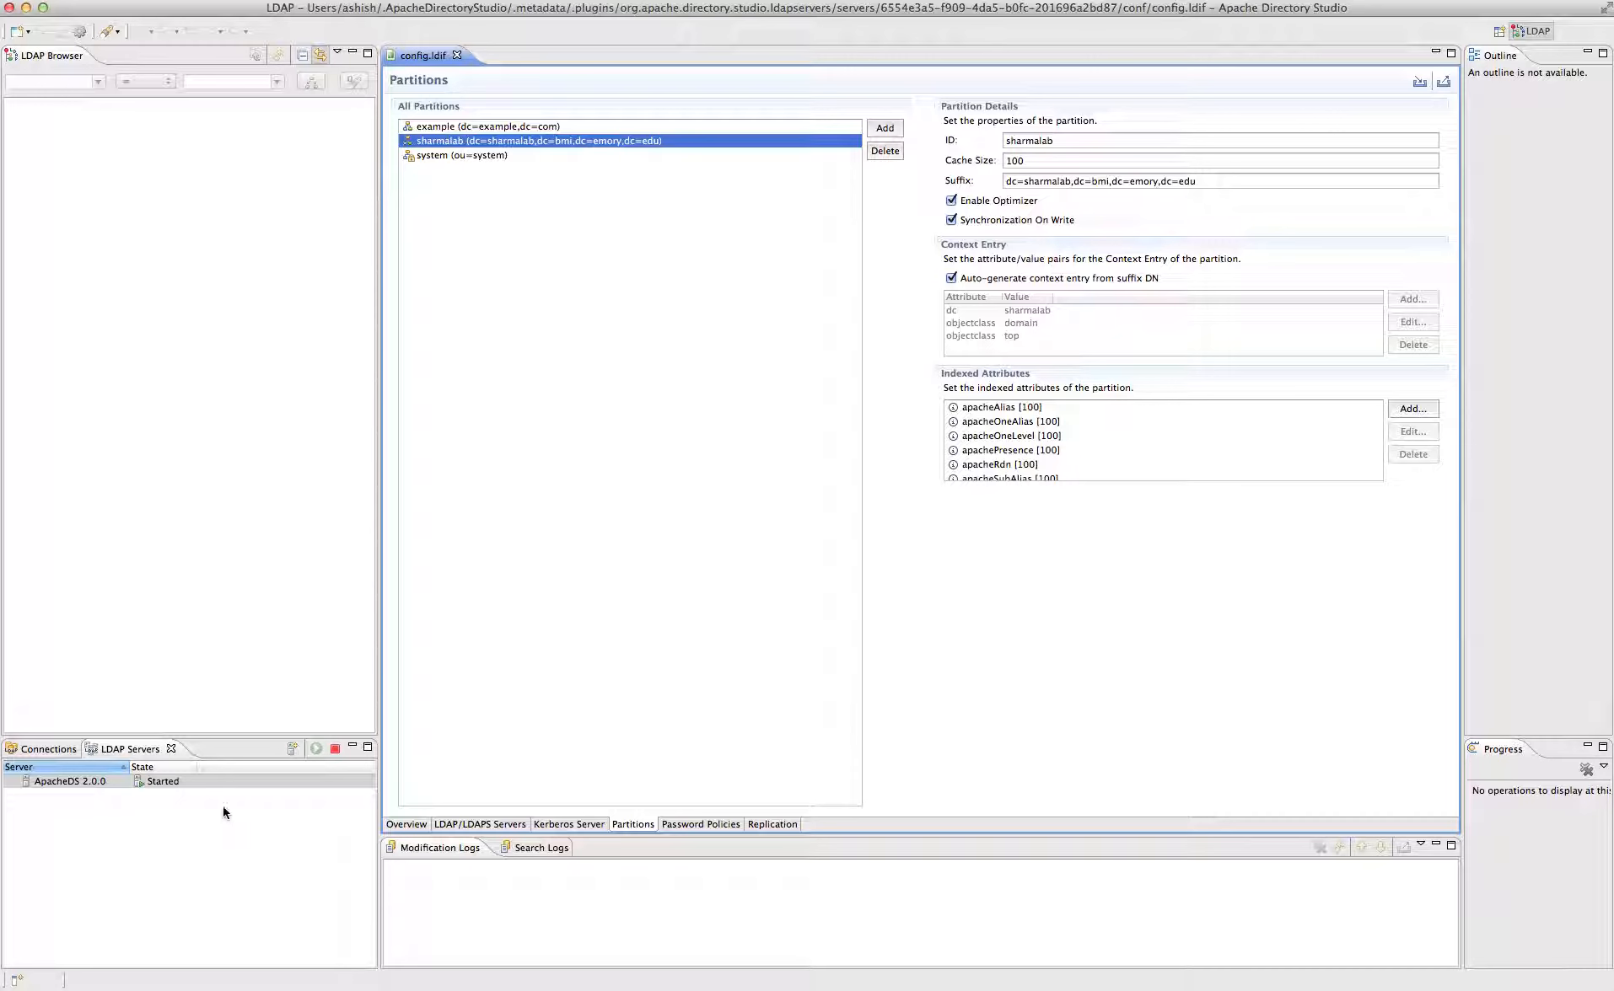
# - Stop and then run the ApacheDS 2.0.0 server again
pyautogui.rightClick(180, 781)
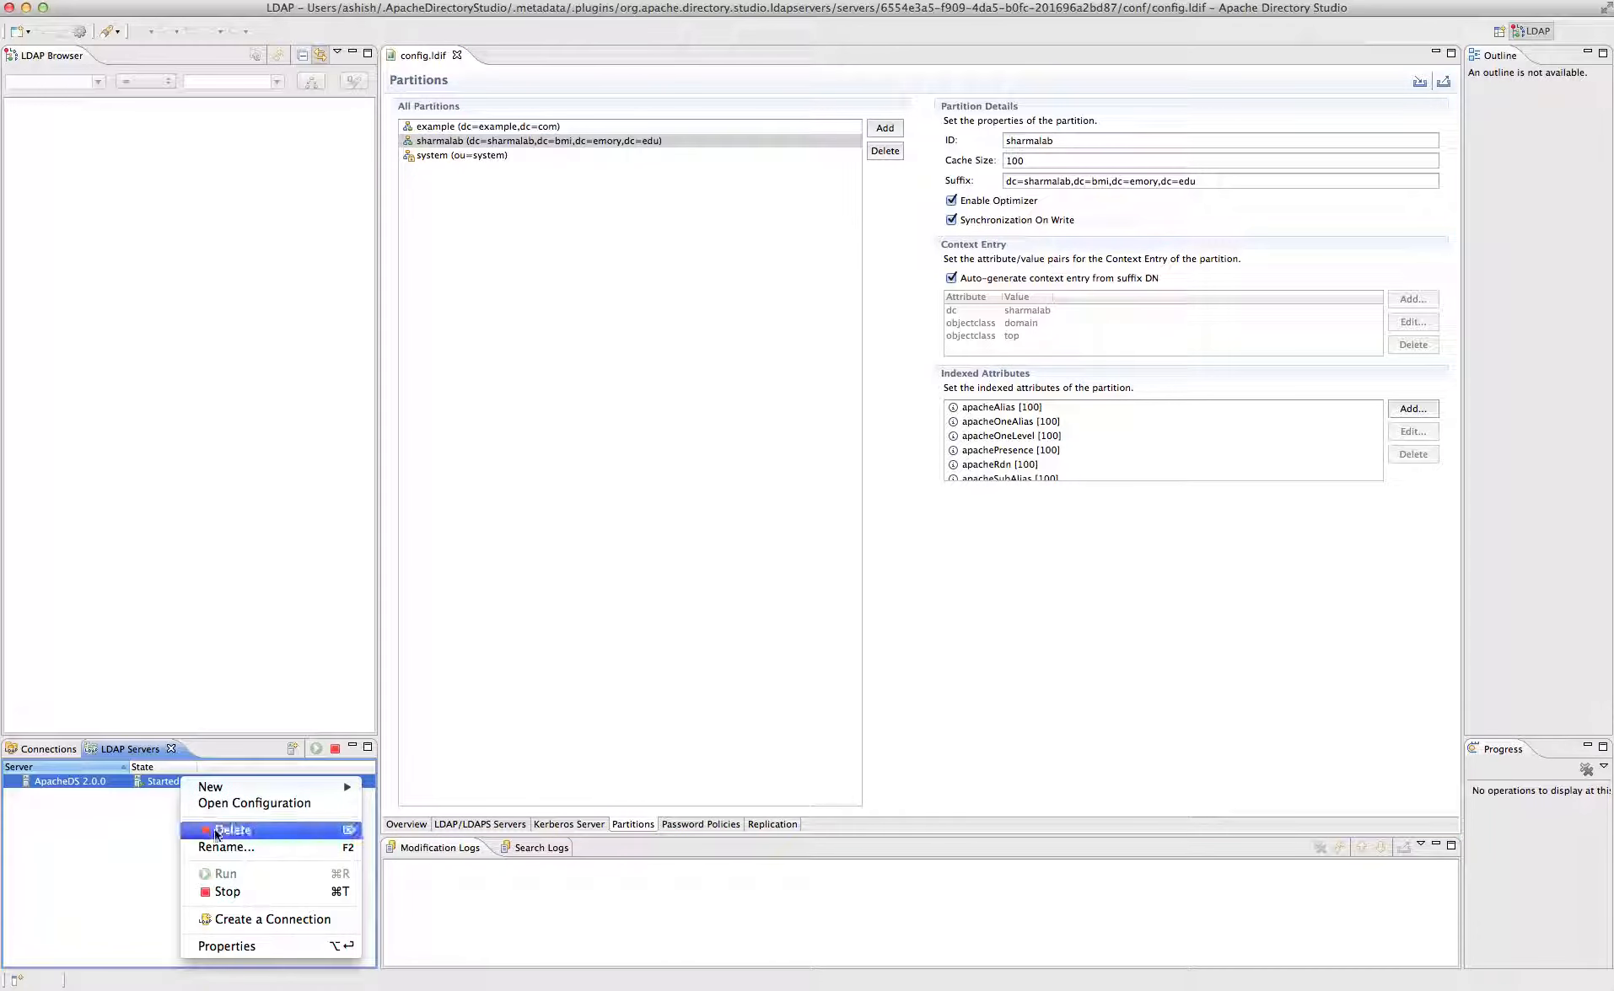
pyautogui.click(232, 891)
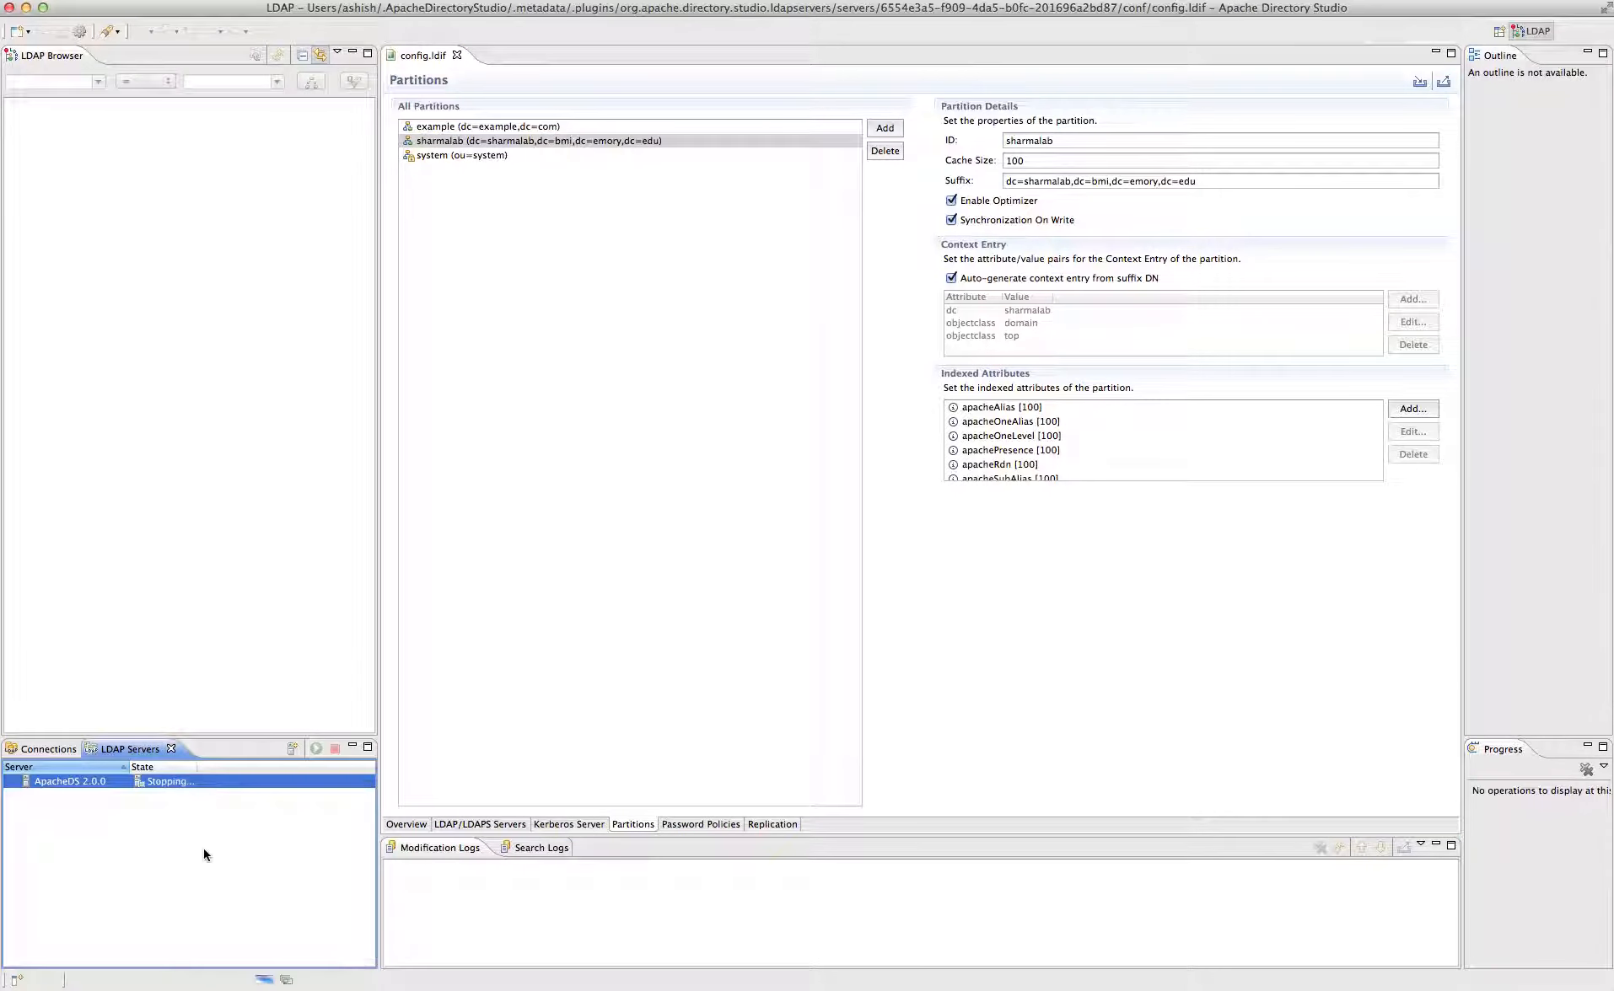
pyautogui.rightClick(155, 787)
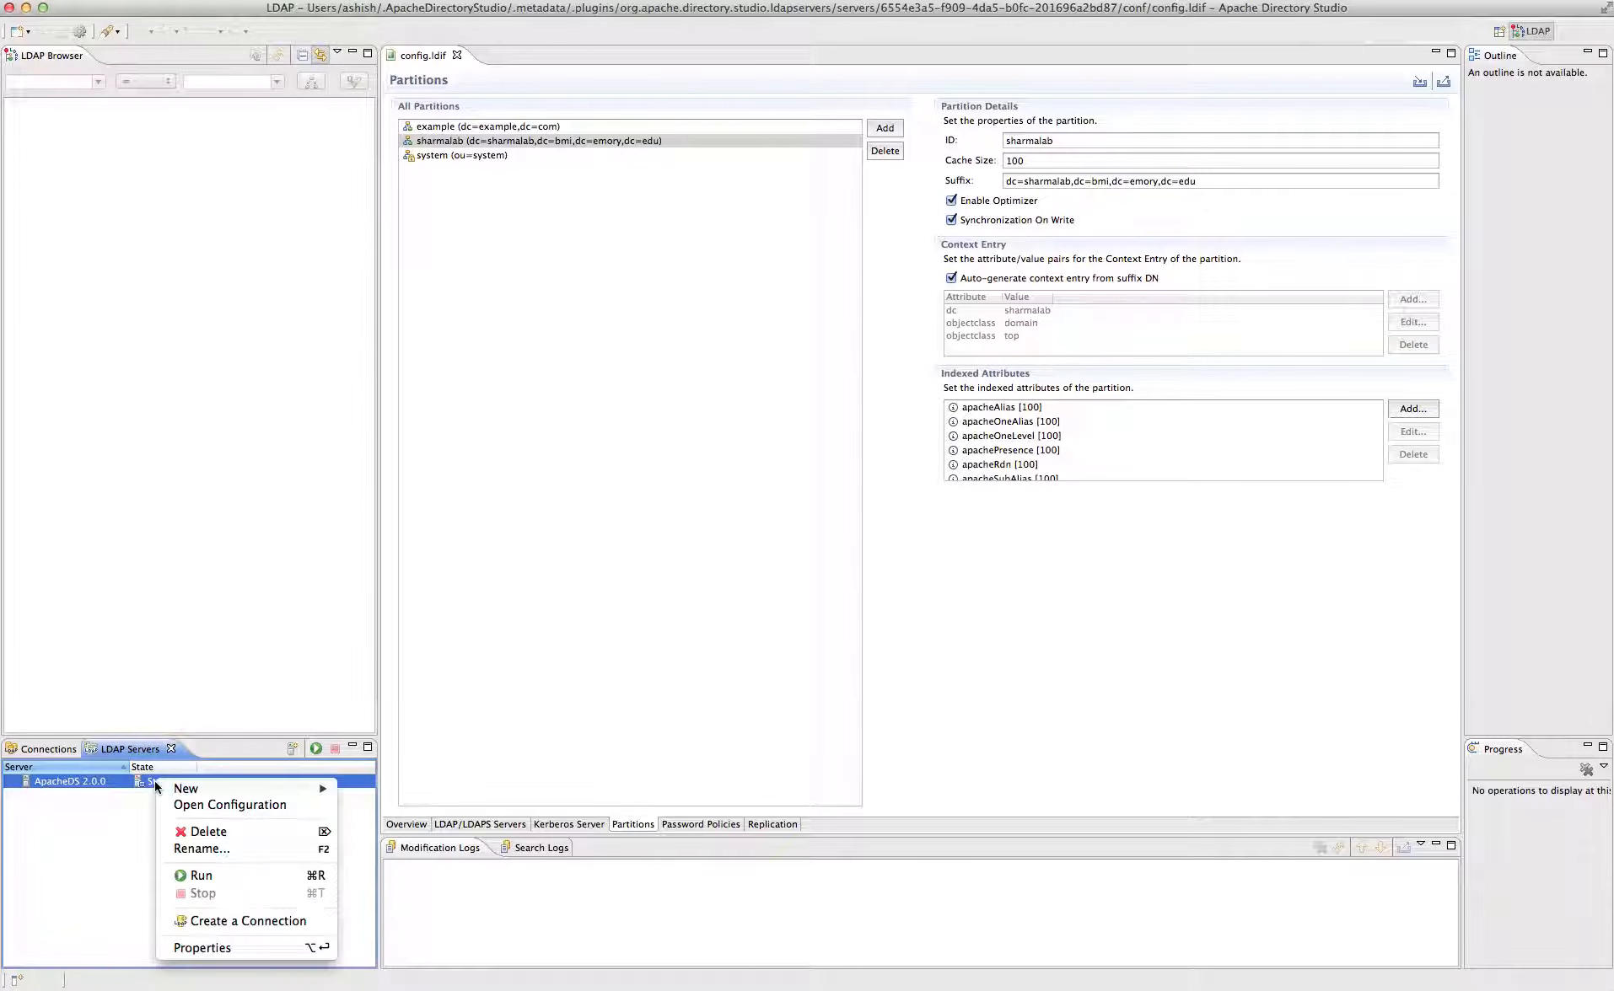
pyautogui.click(215, 878)
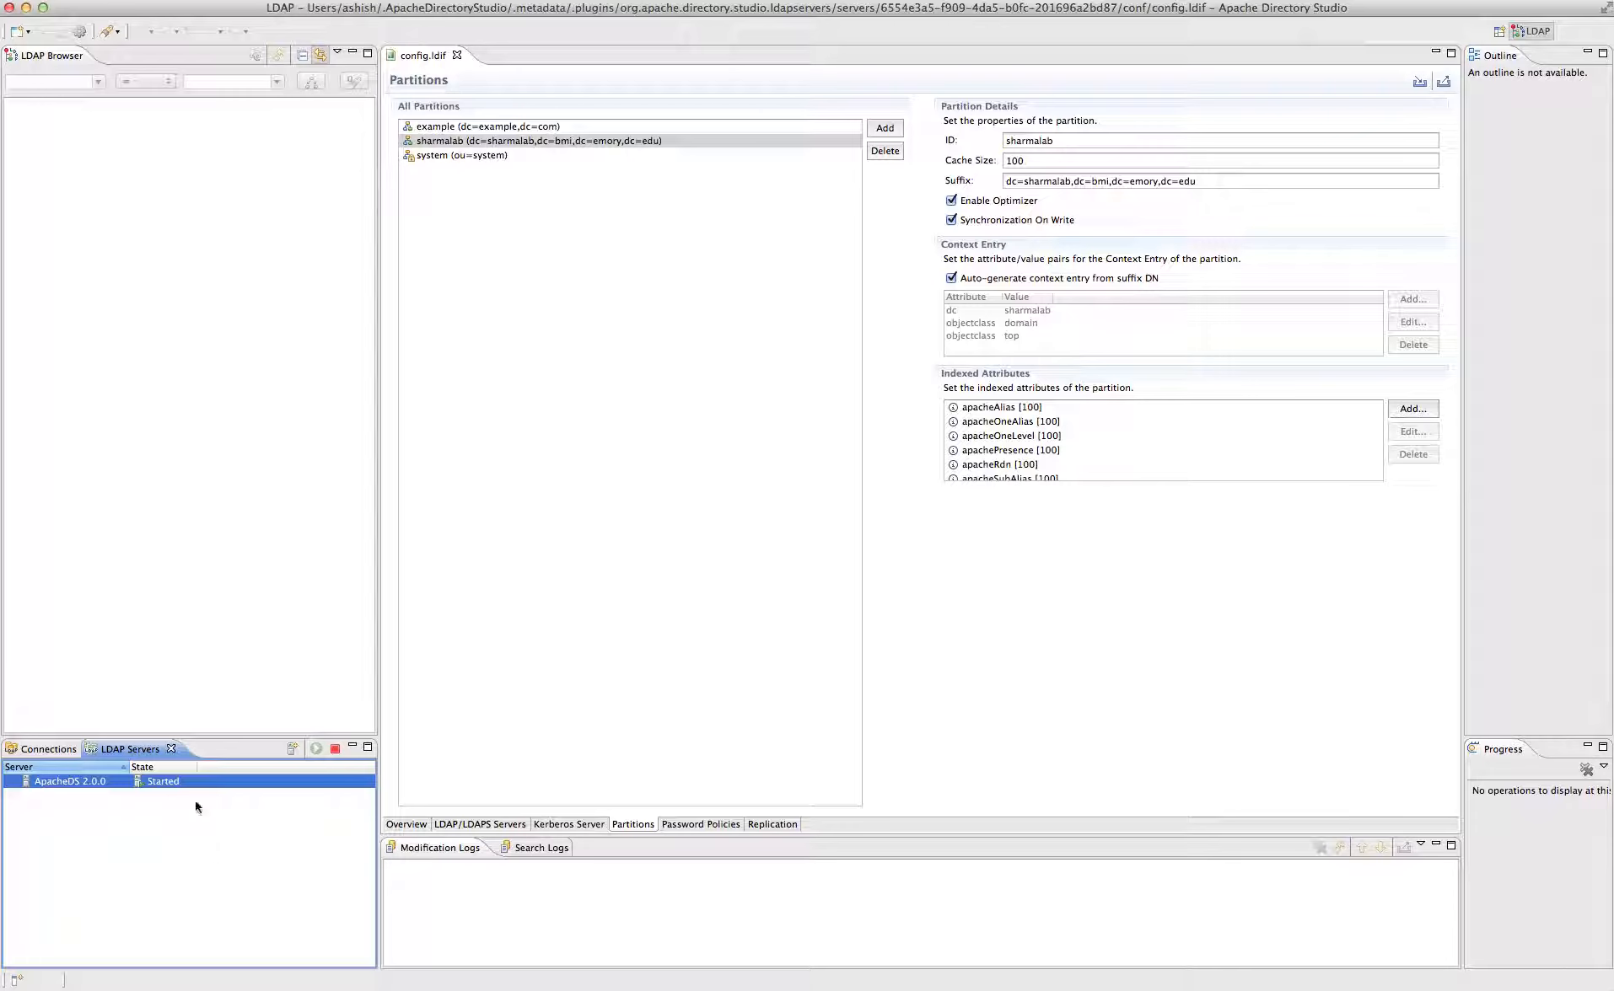
# - Create a connection to the running ApacheDS 2.0.0 server
pyautogui.doubleClick(170, 781)
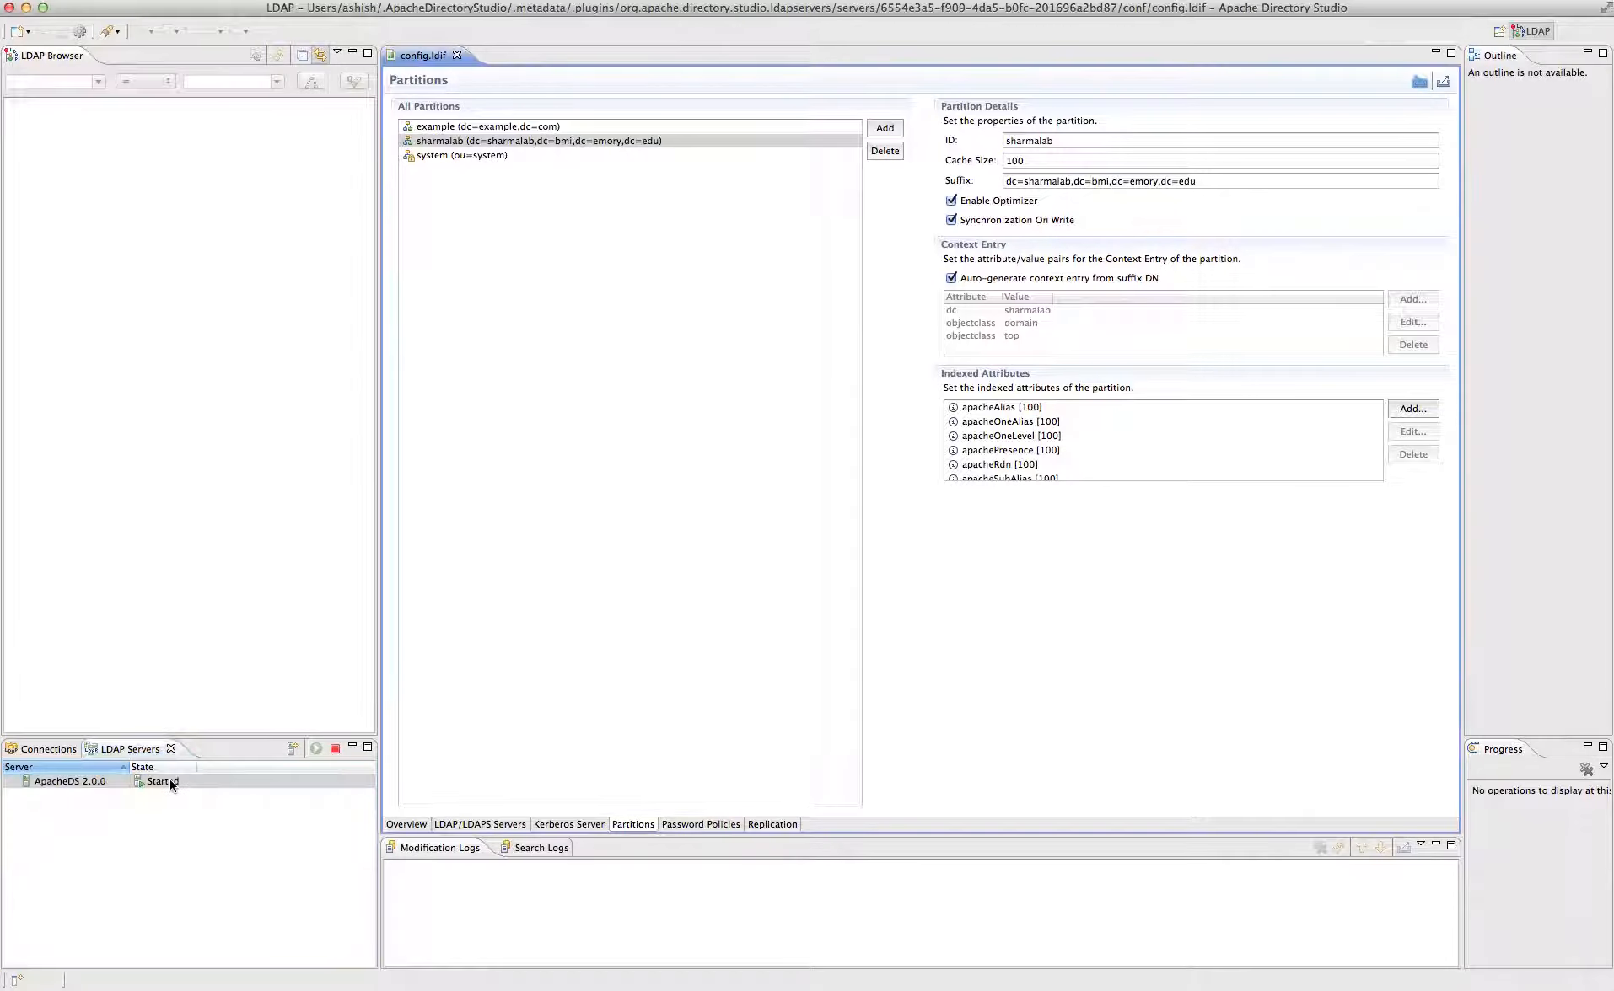
pyautogui.rightClick(82, 782)
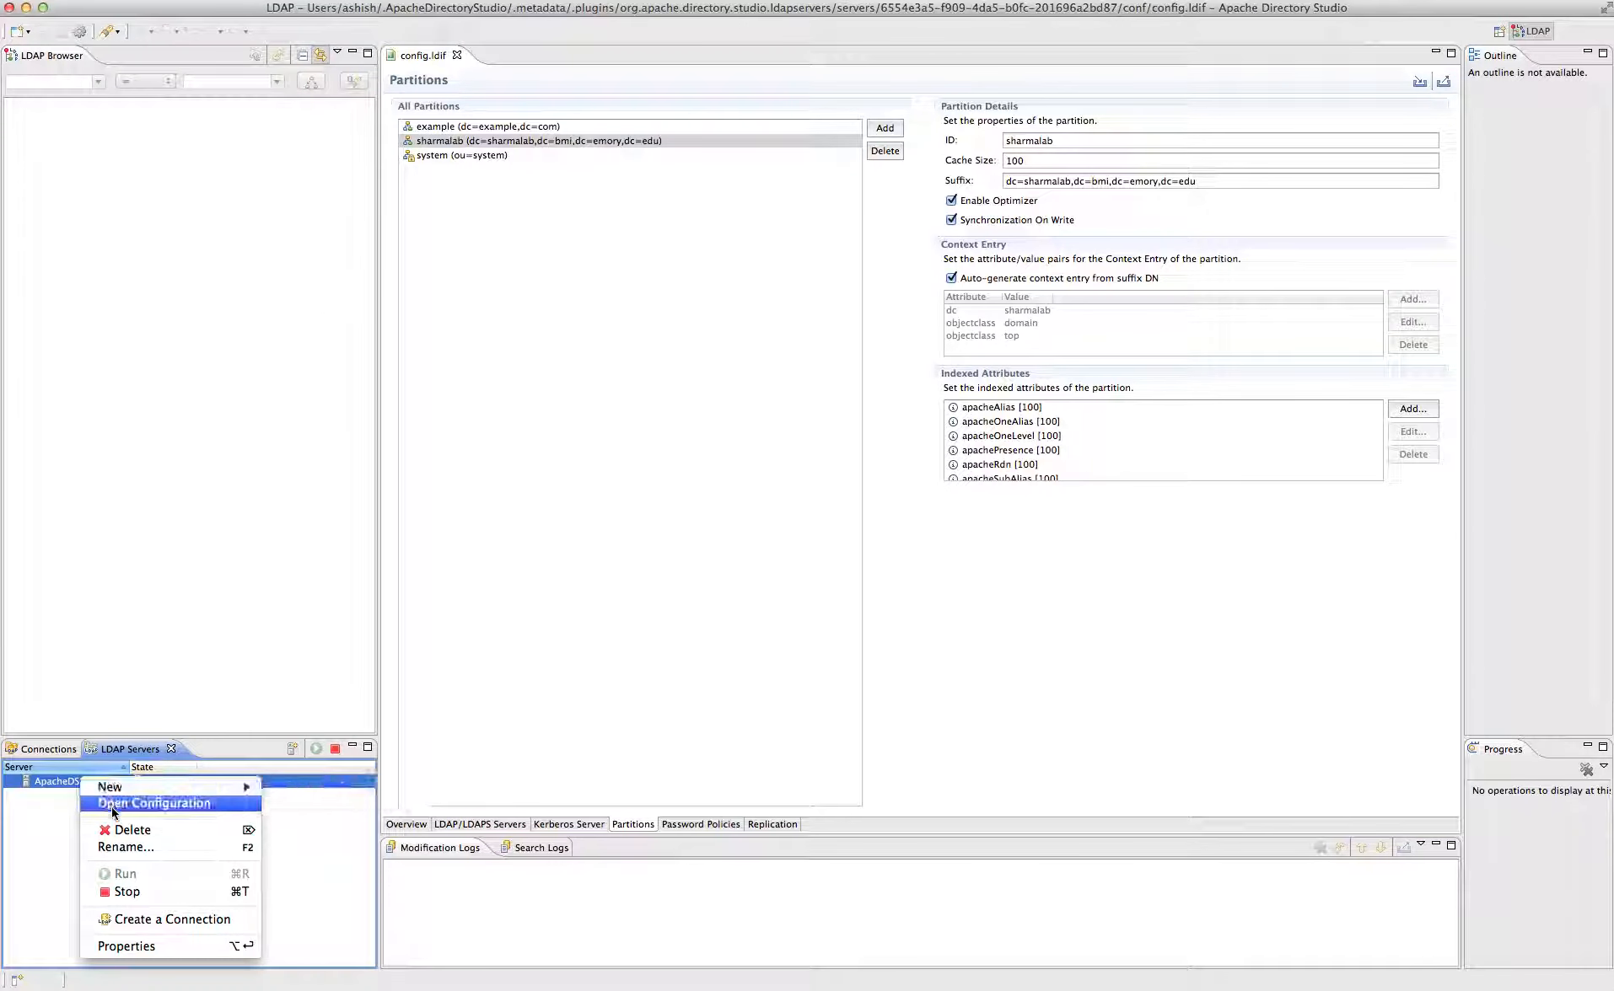
pyautogui.click(124, 920)
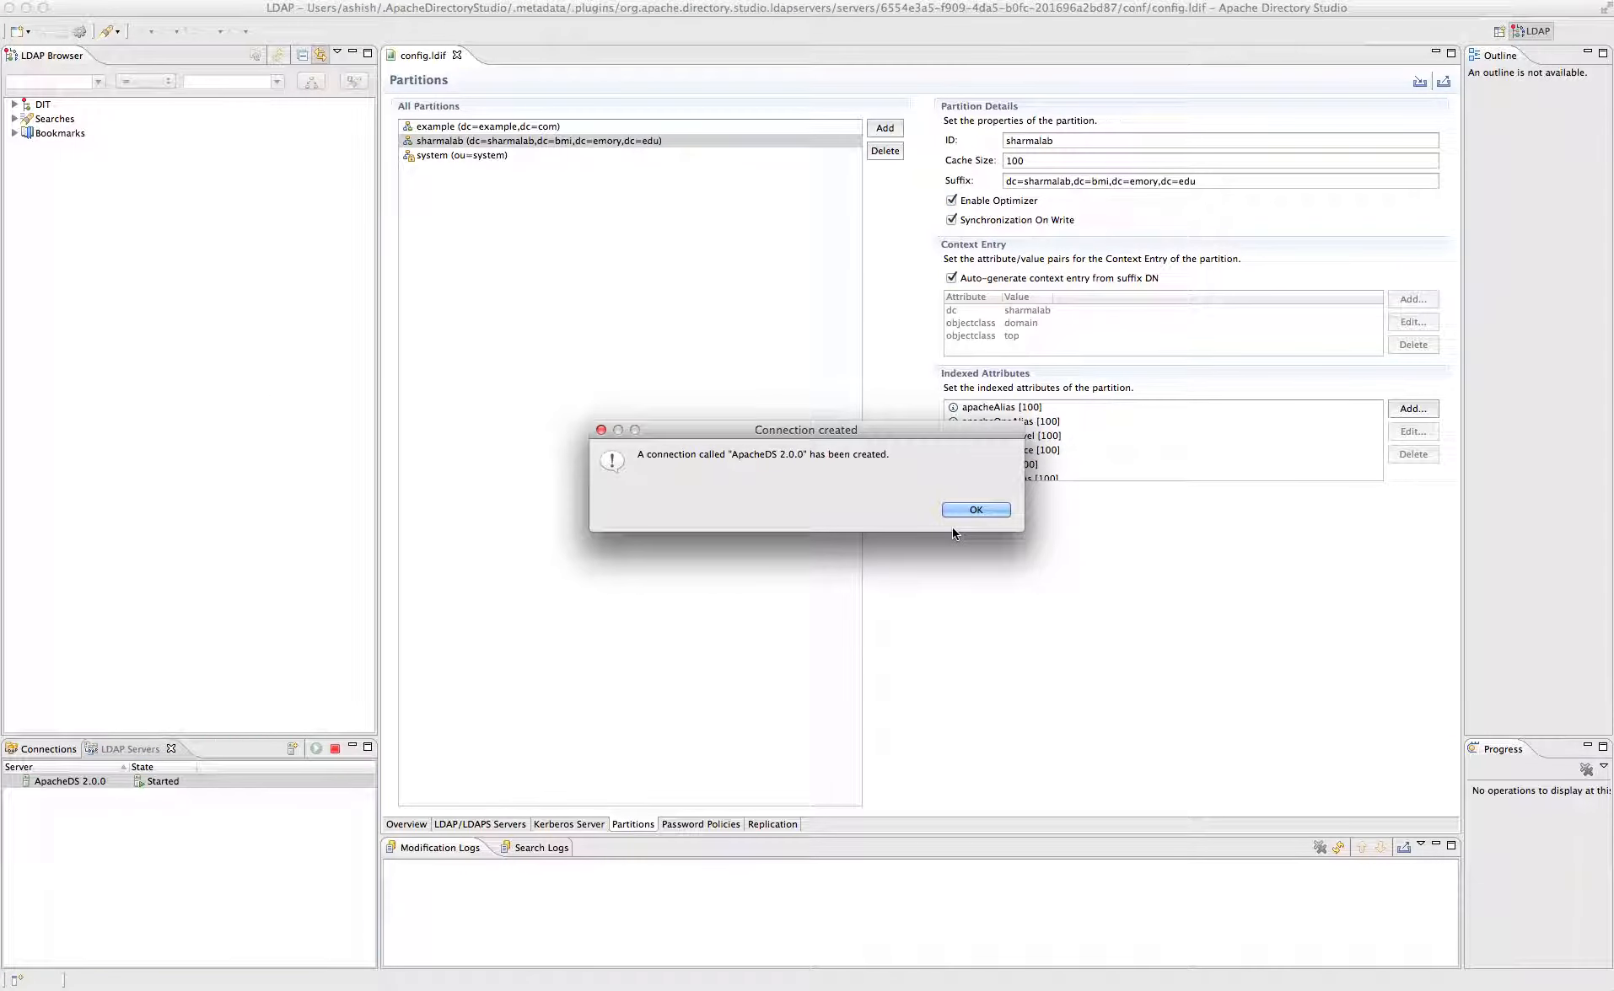
# - Dismiss the Connection created message, close config.ldif and expand the DIT
pyautogui.click(975, 510)
pyautogui.click(456, 55)
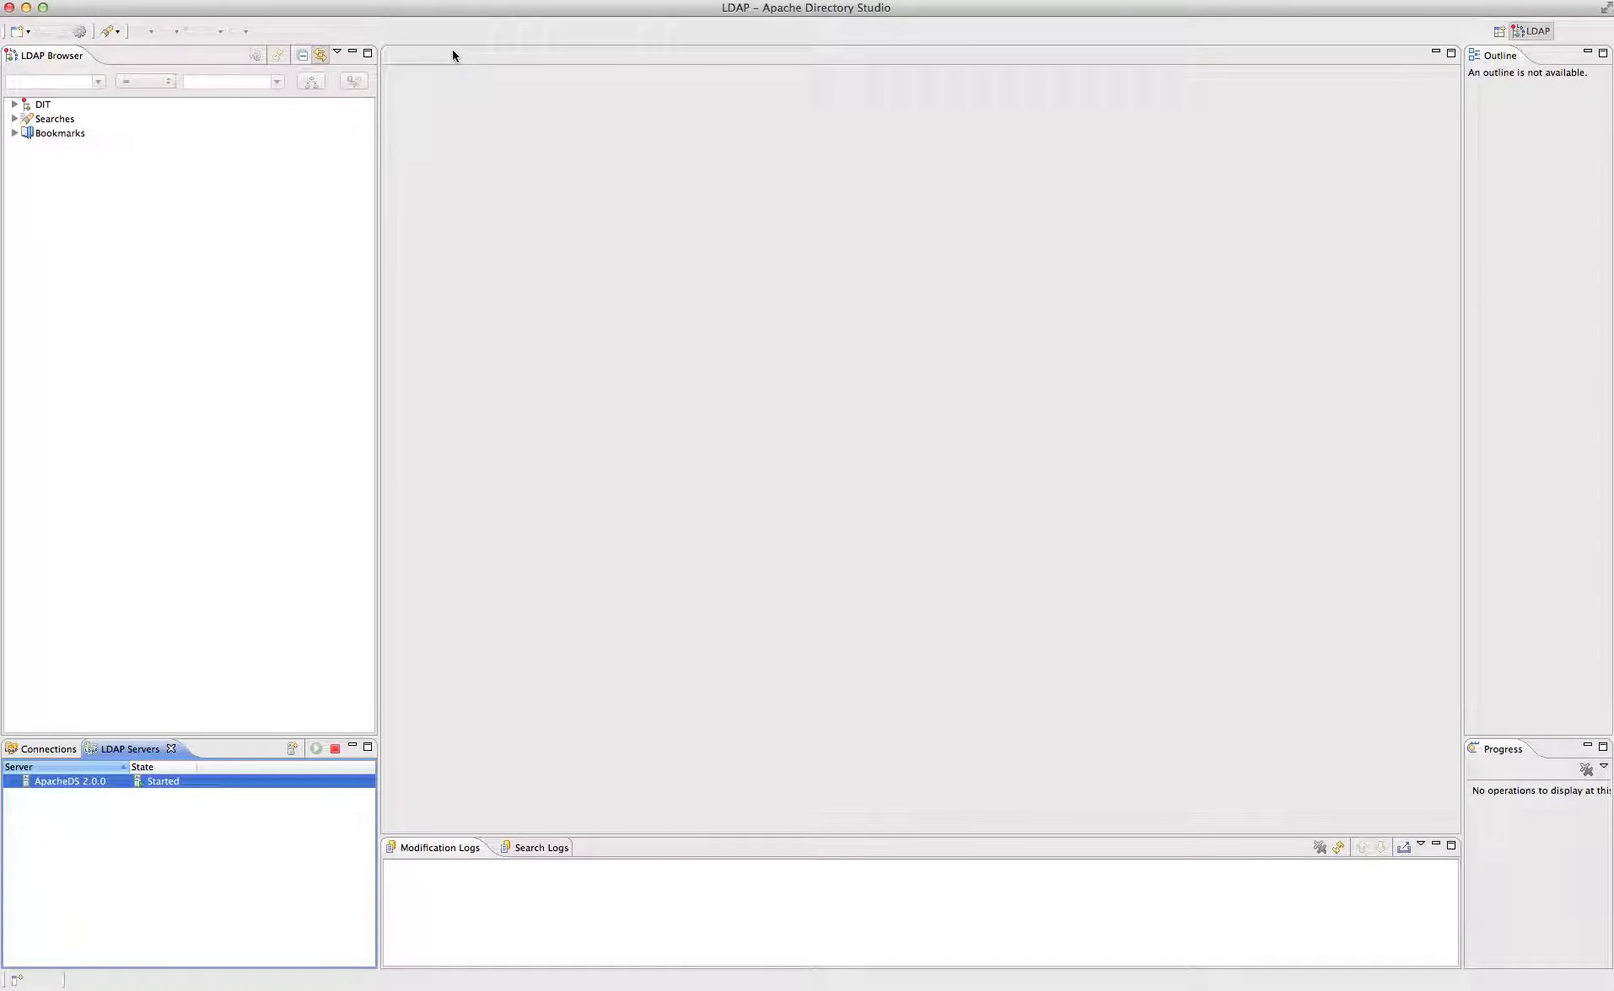
pyautogui.click(15, 104)
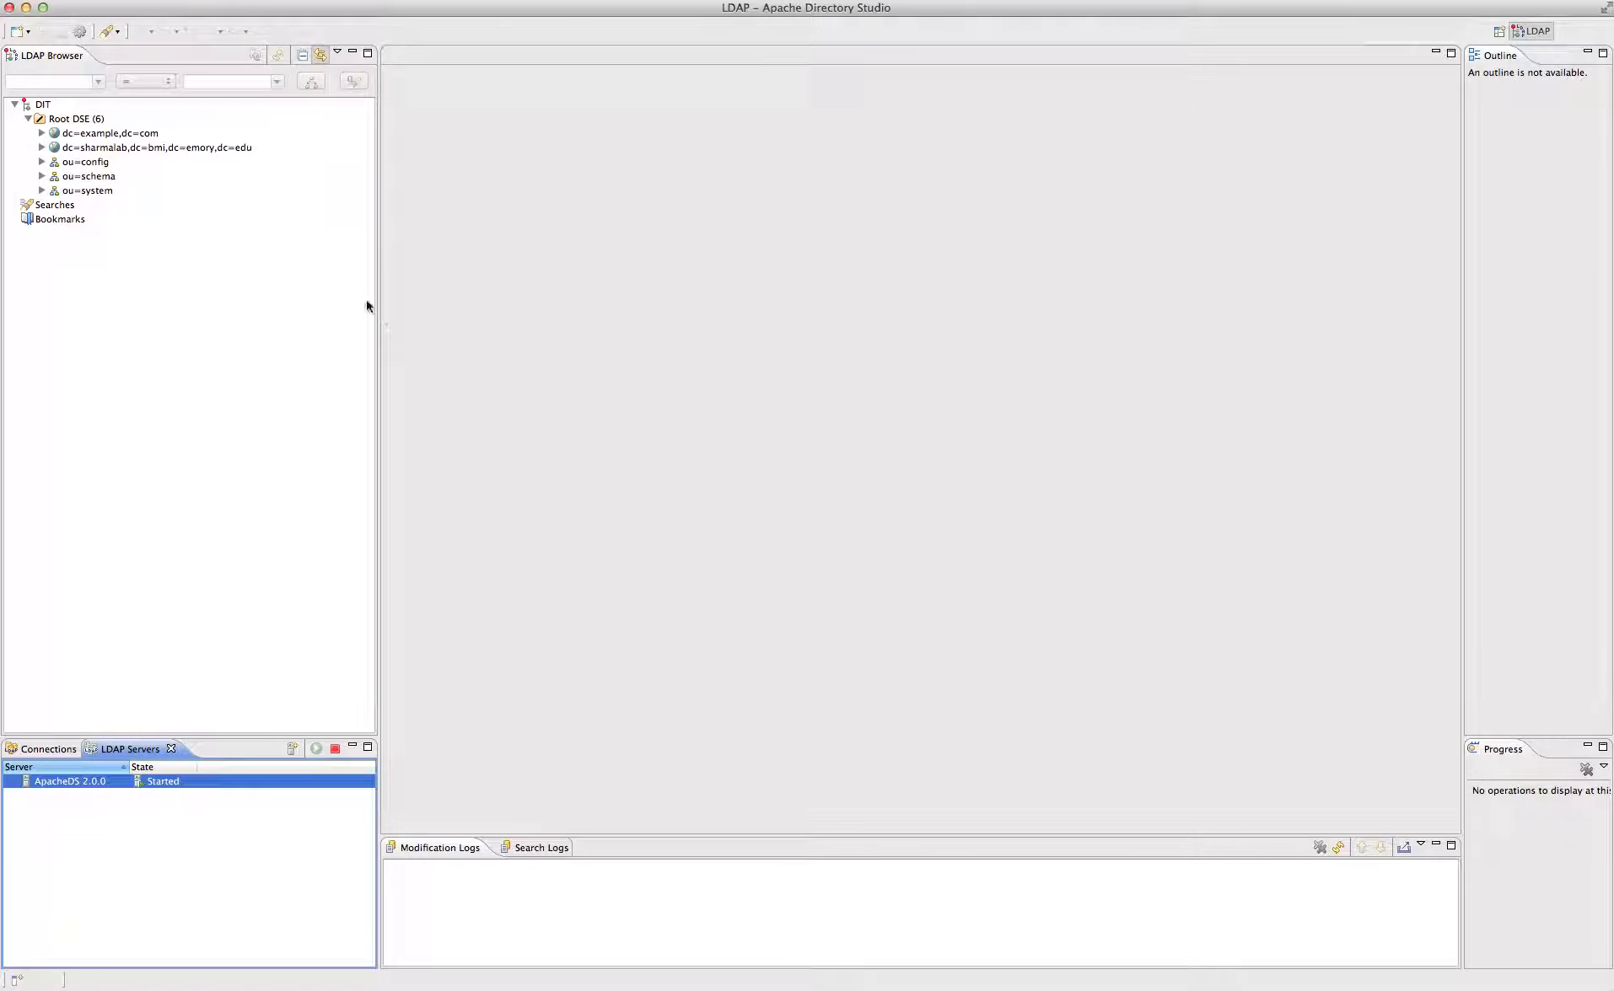
# - Open the dc=sharmalab,dc=bmi,dc=emory,dc=edu entry showing domain, top and dc sharmalab
pyautogui.click(38, 149)
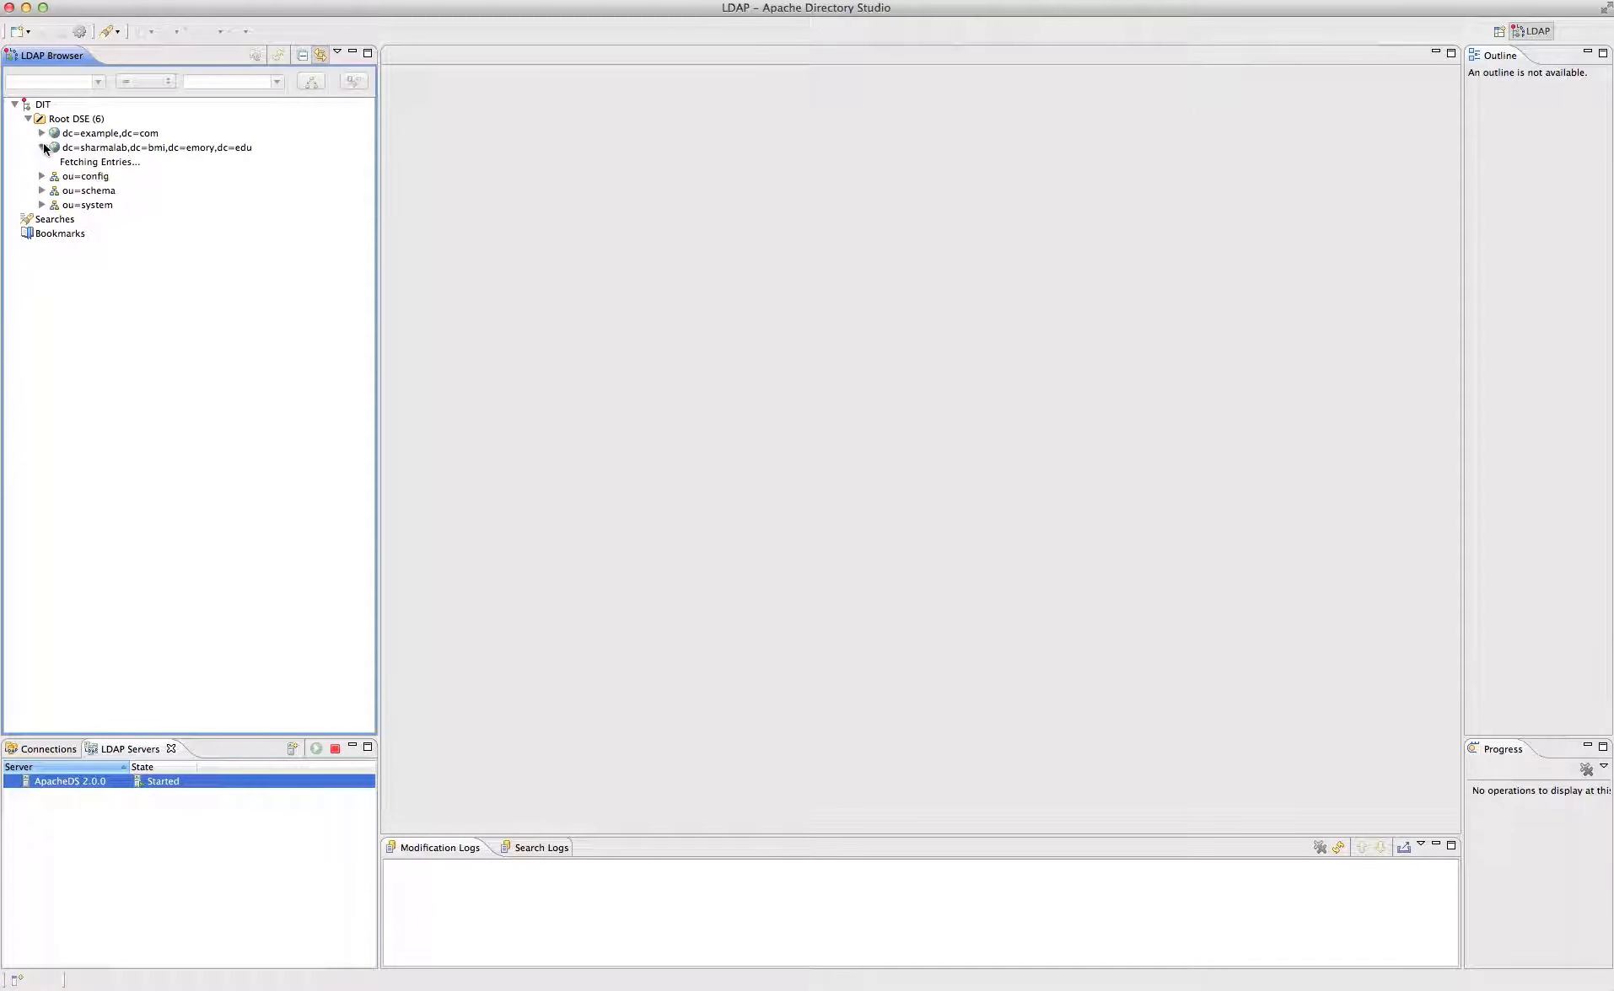
pyautogui.click(89, 147)
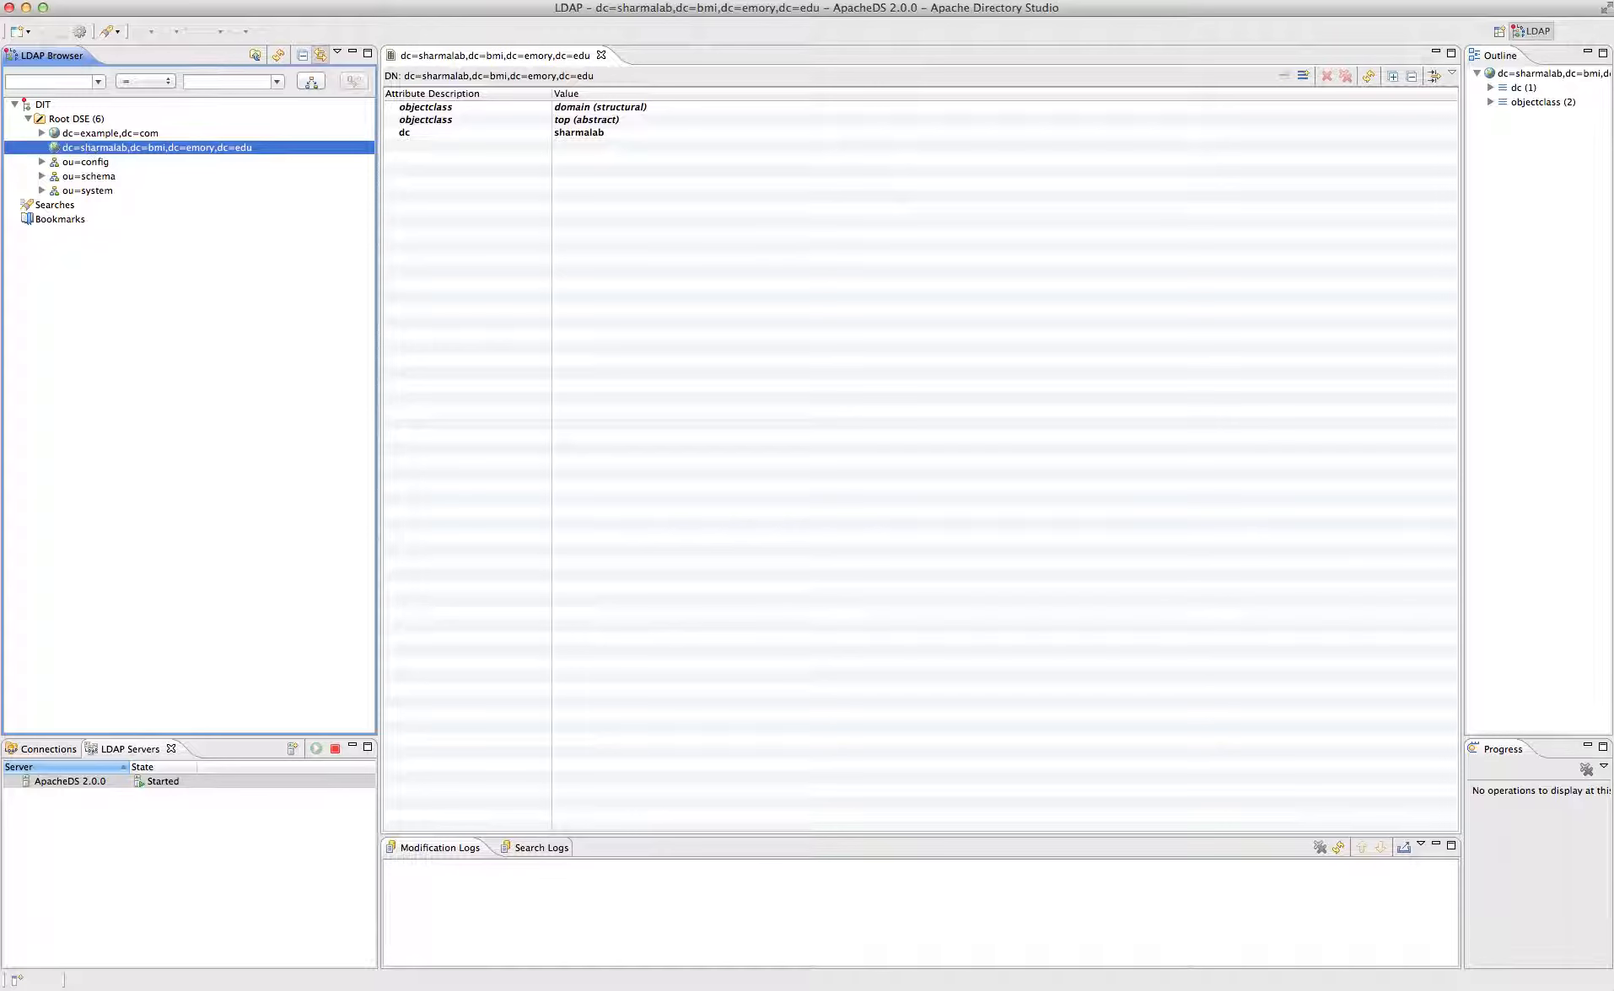
pyautogui.press('super+Tab')
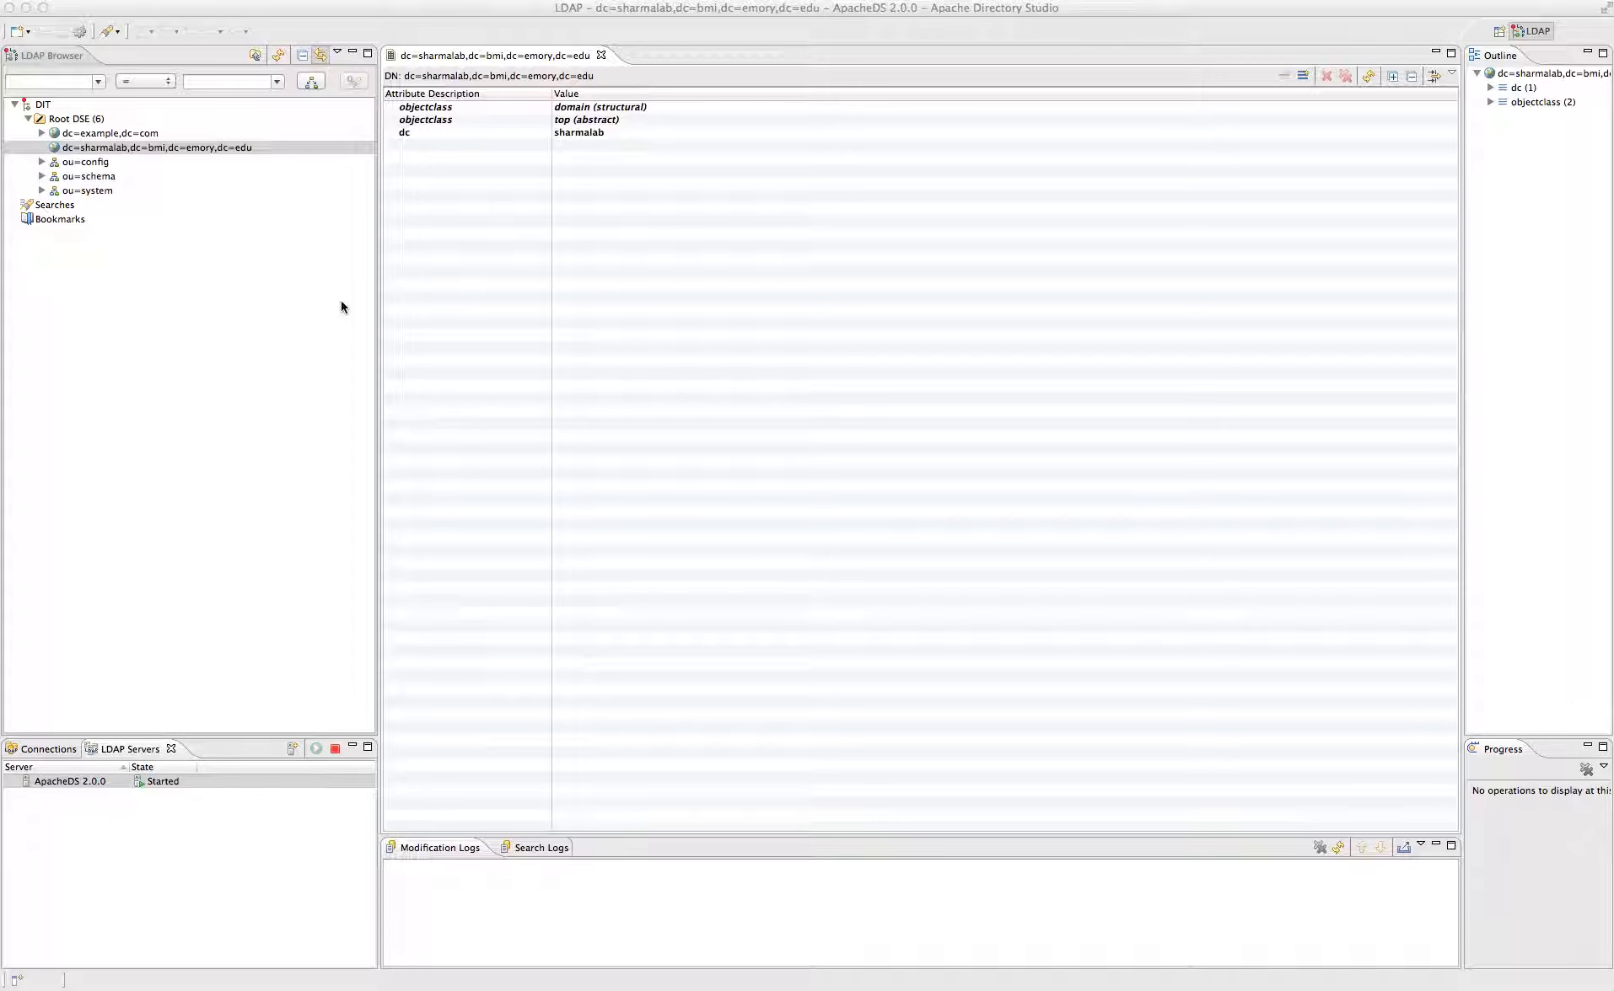
pyautogui.click(163, 149)
# - Start a new context entry from scratch with the organizationalUnit object class
pyautogui.rightClick(163, 148)
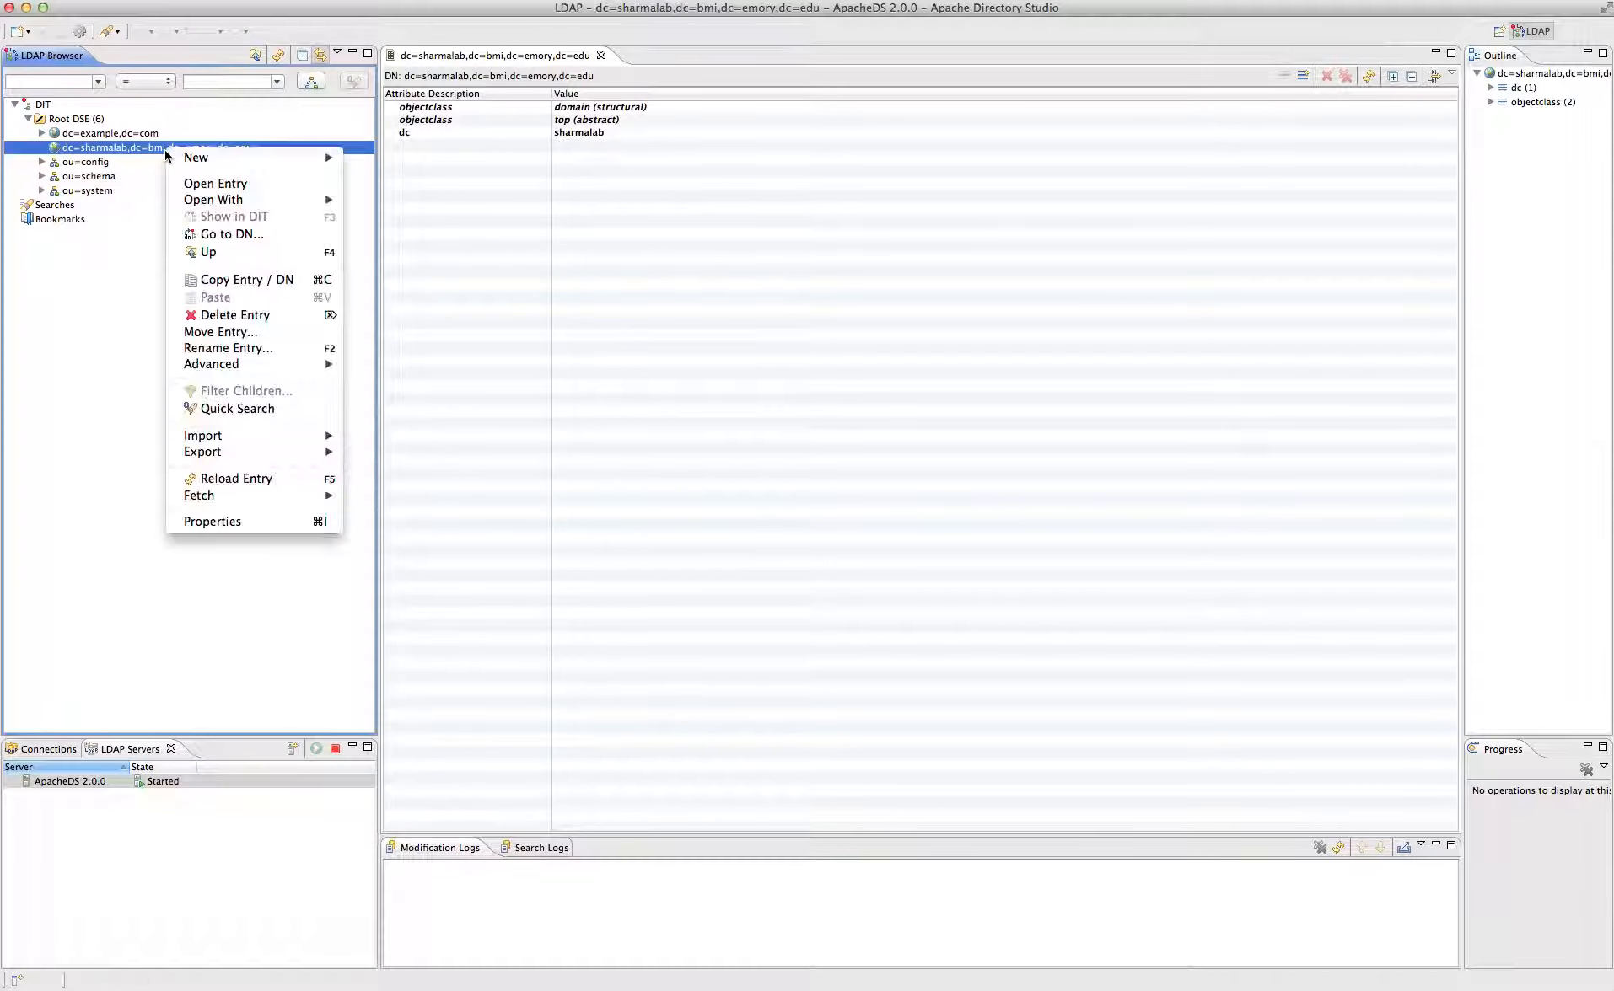
pyautogui.moveTo(190, 160)
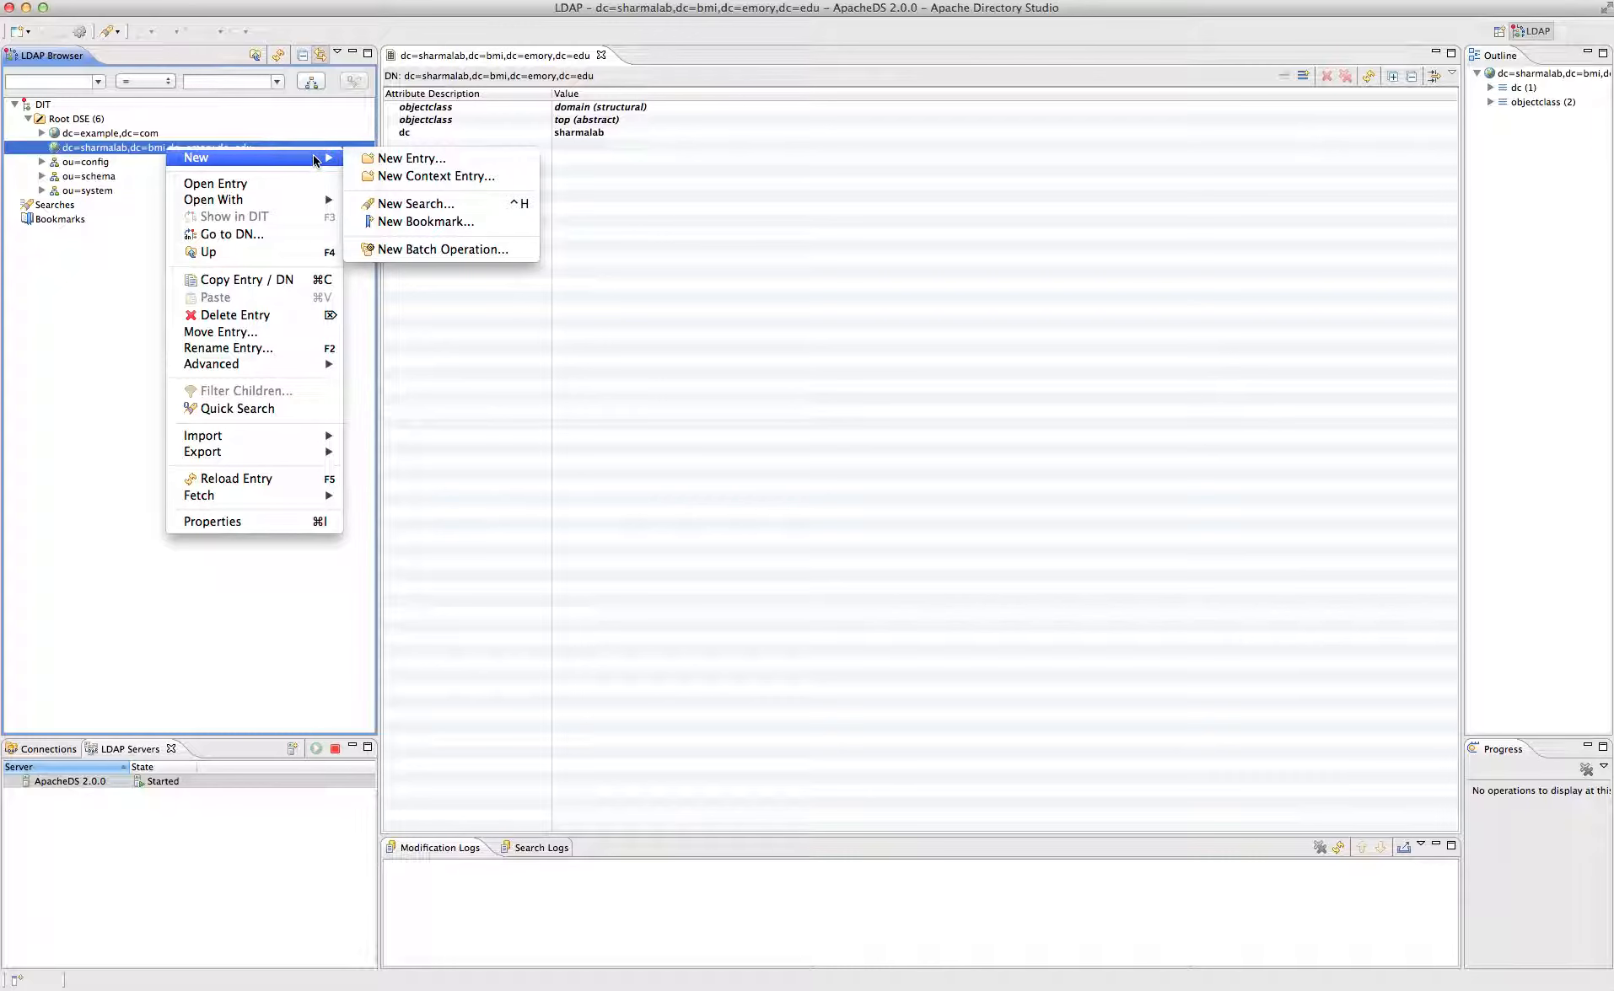
pyautogui.click(405, 176)
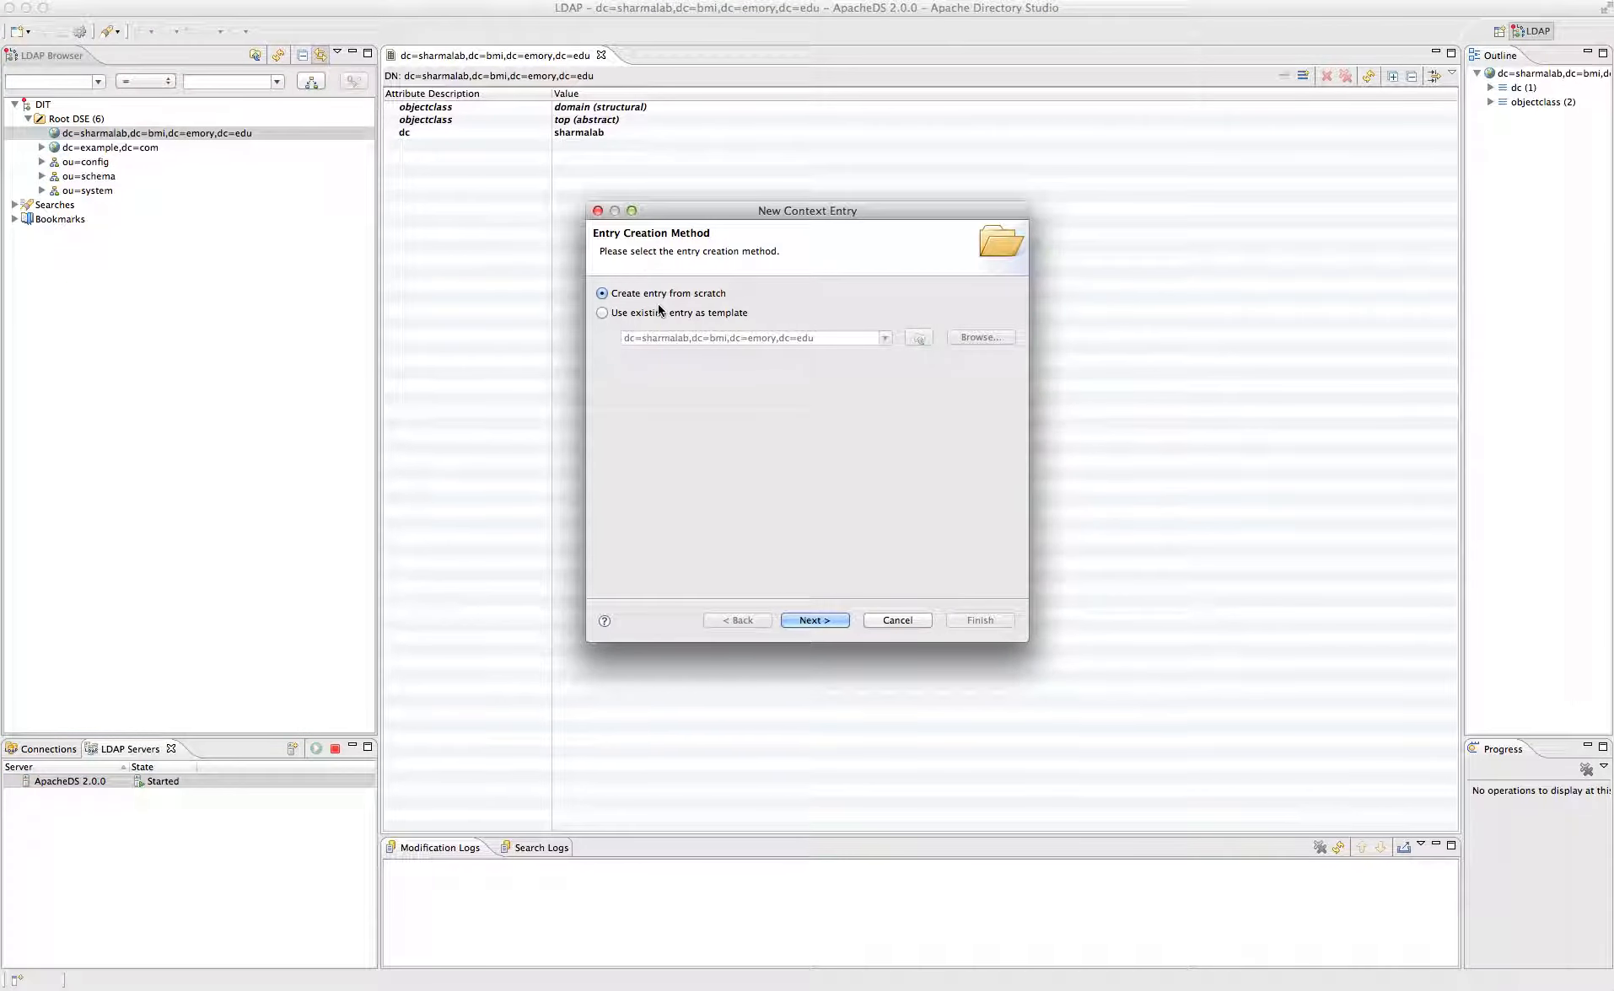
pyautogui.click(832, 624)
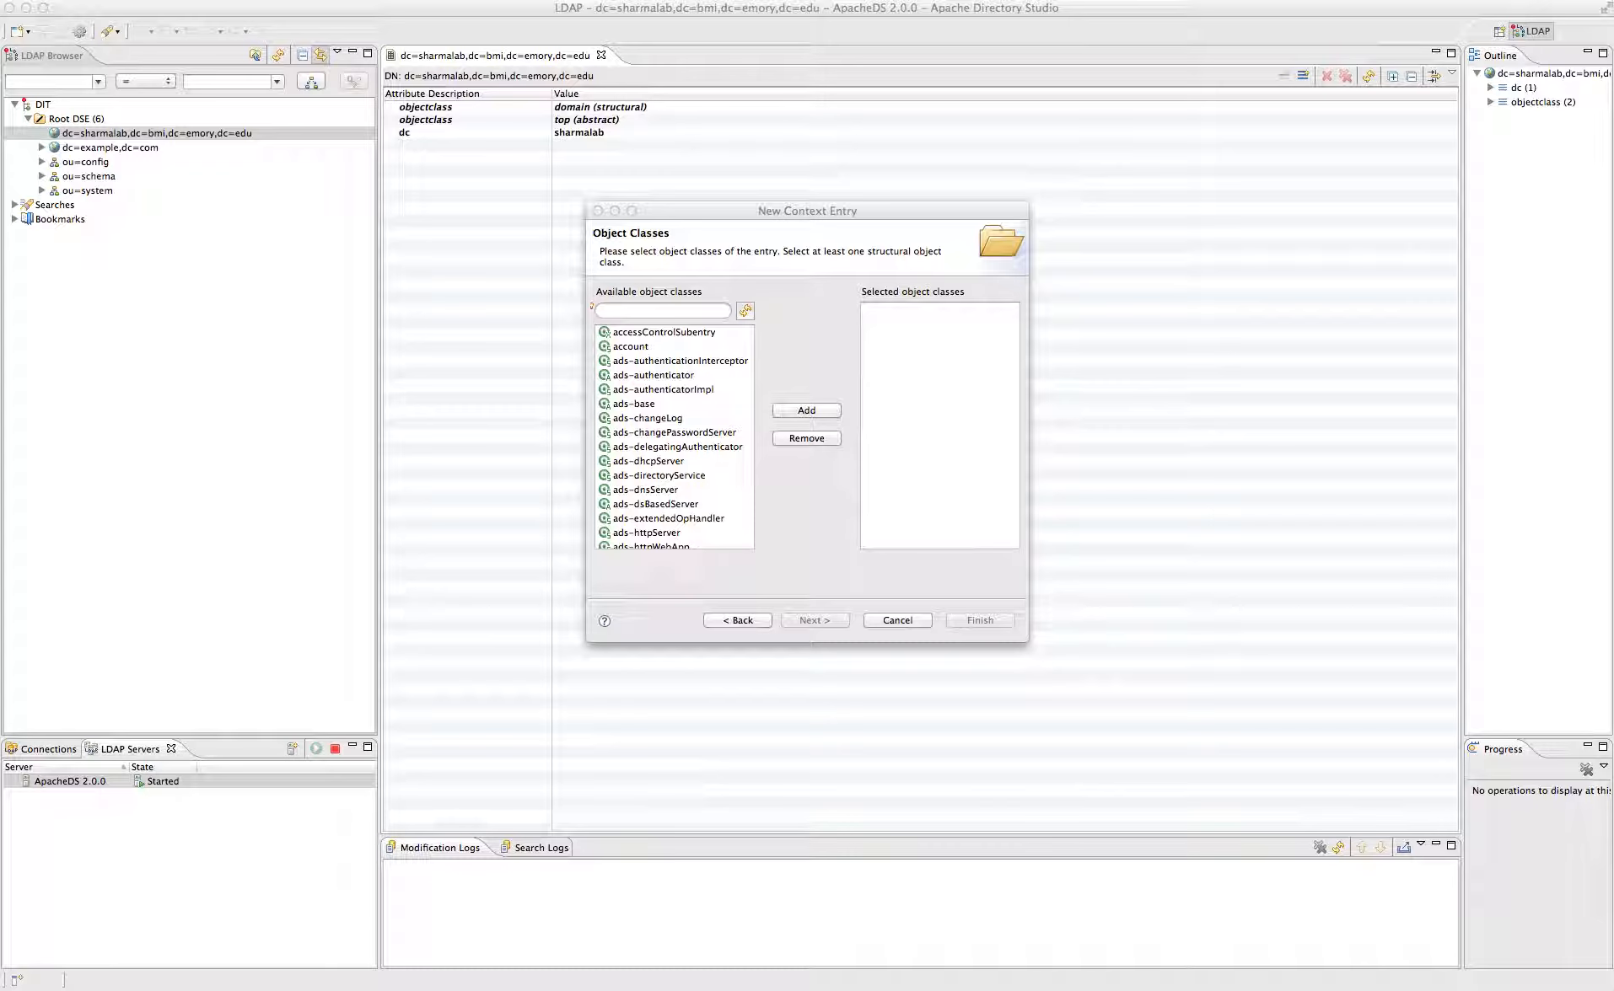
pyautogui.click(638, 312)
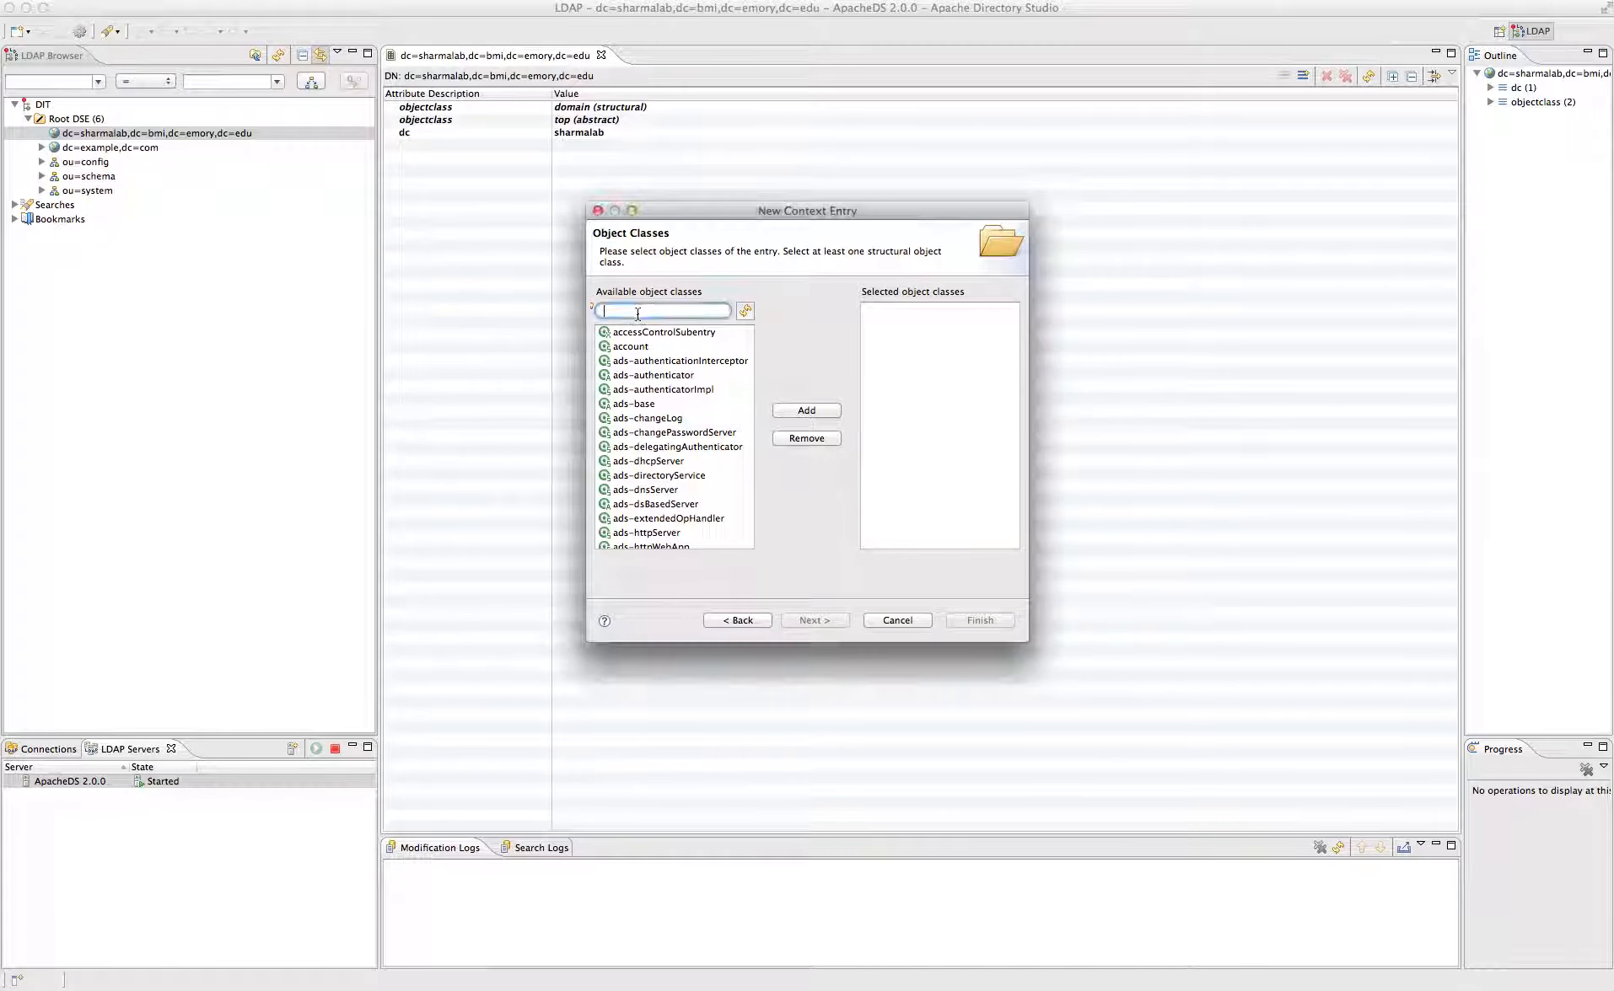
pyautogui.write('org')
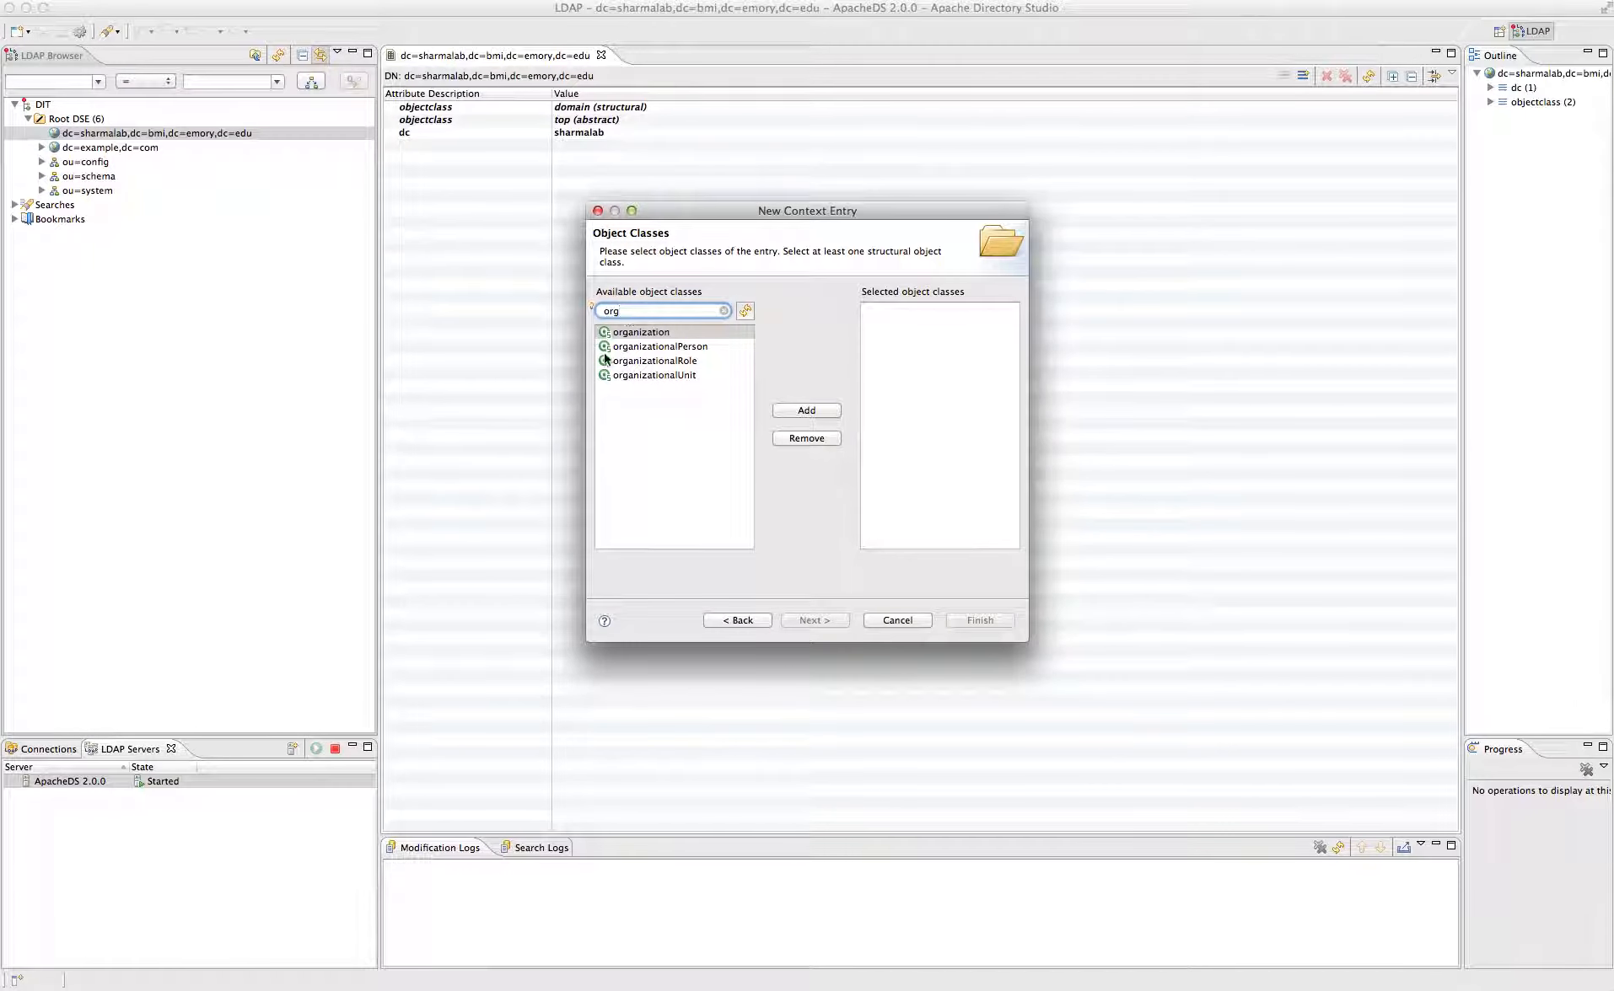
pyautogui.click(664, 376)
pyautogui.click(797, 411)
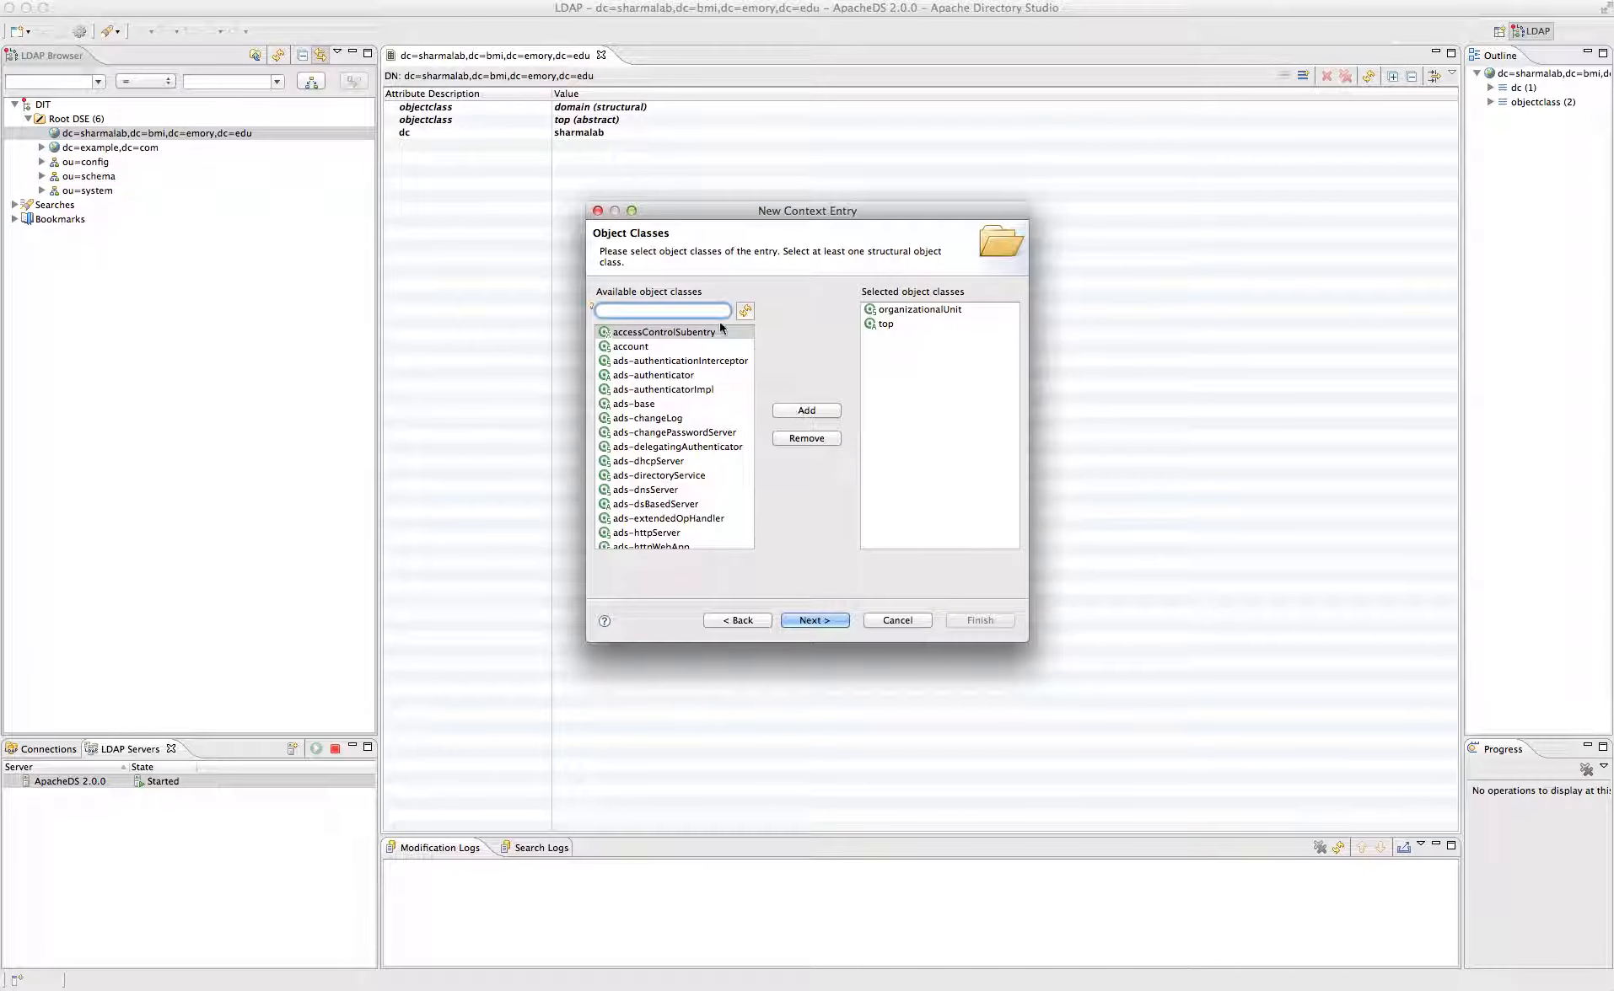
pyautogui.click(819, 620)
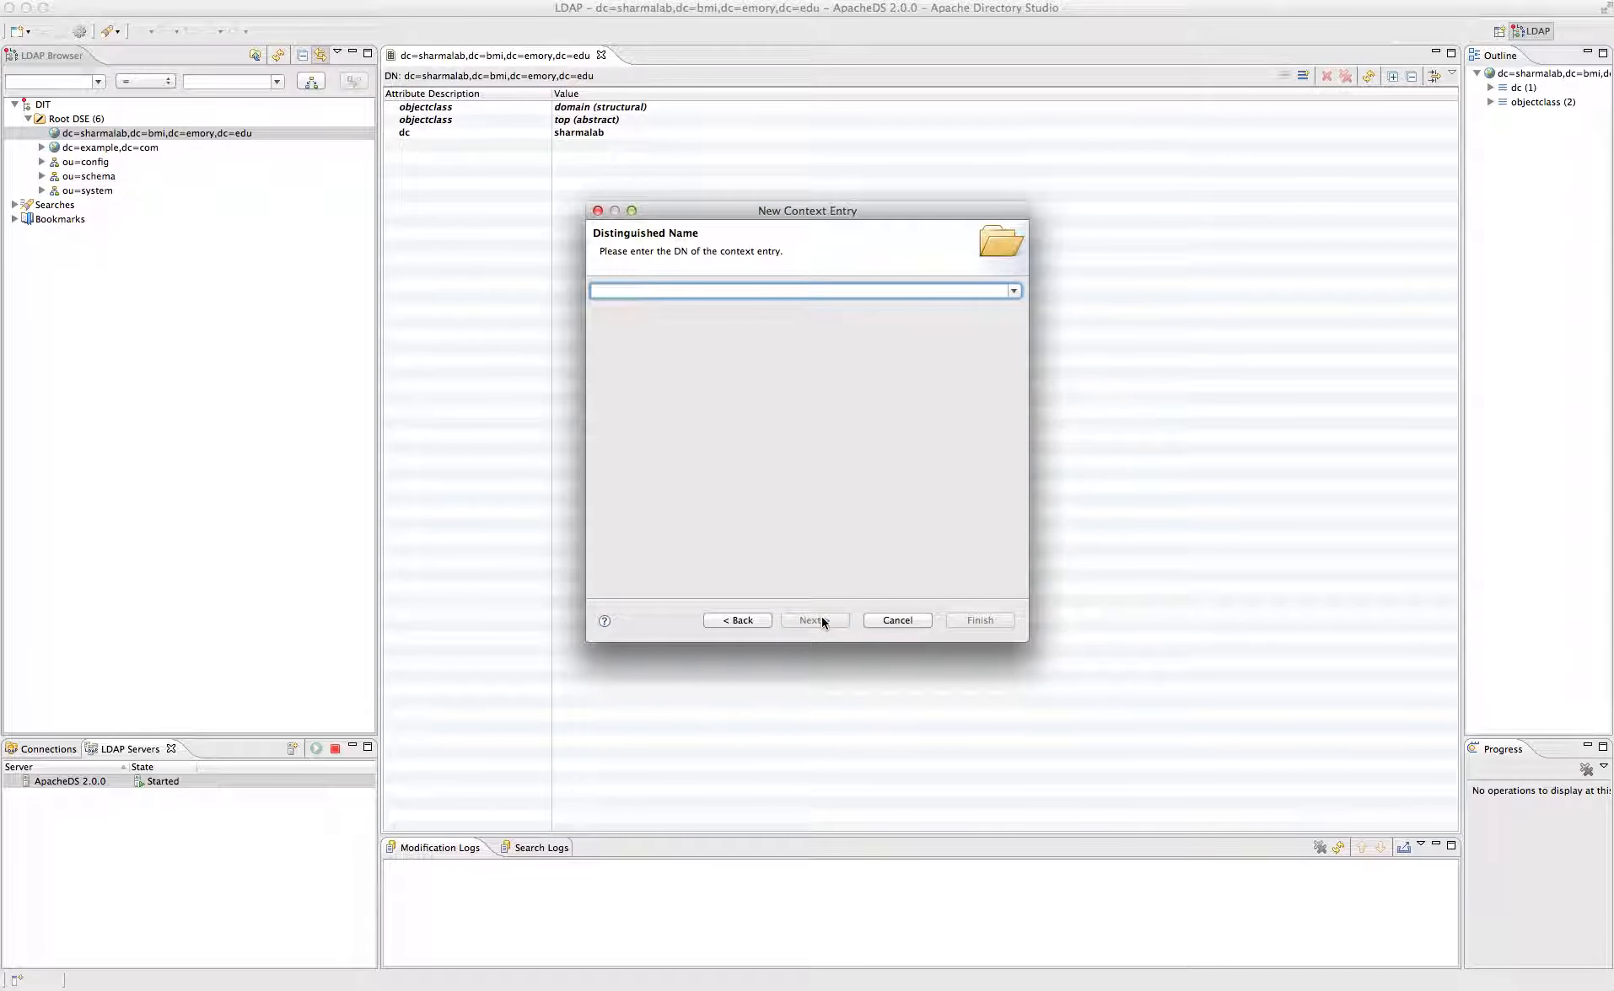
# - Set the DN to ou=groups,dc=sharmalab,dc=bmi,dc=emory,dc=edu and create the entry
pyautogui.click(1014, 291)
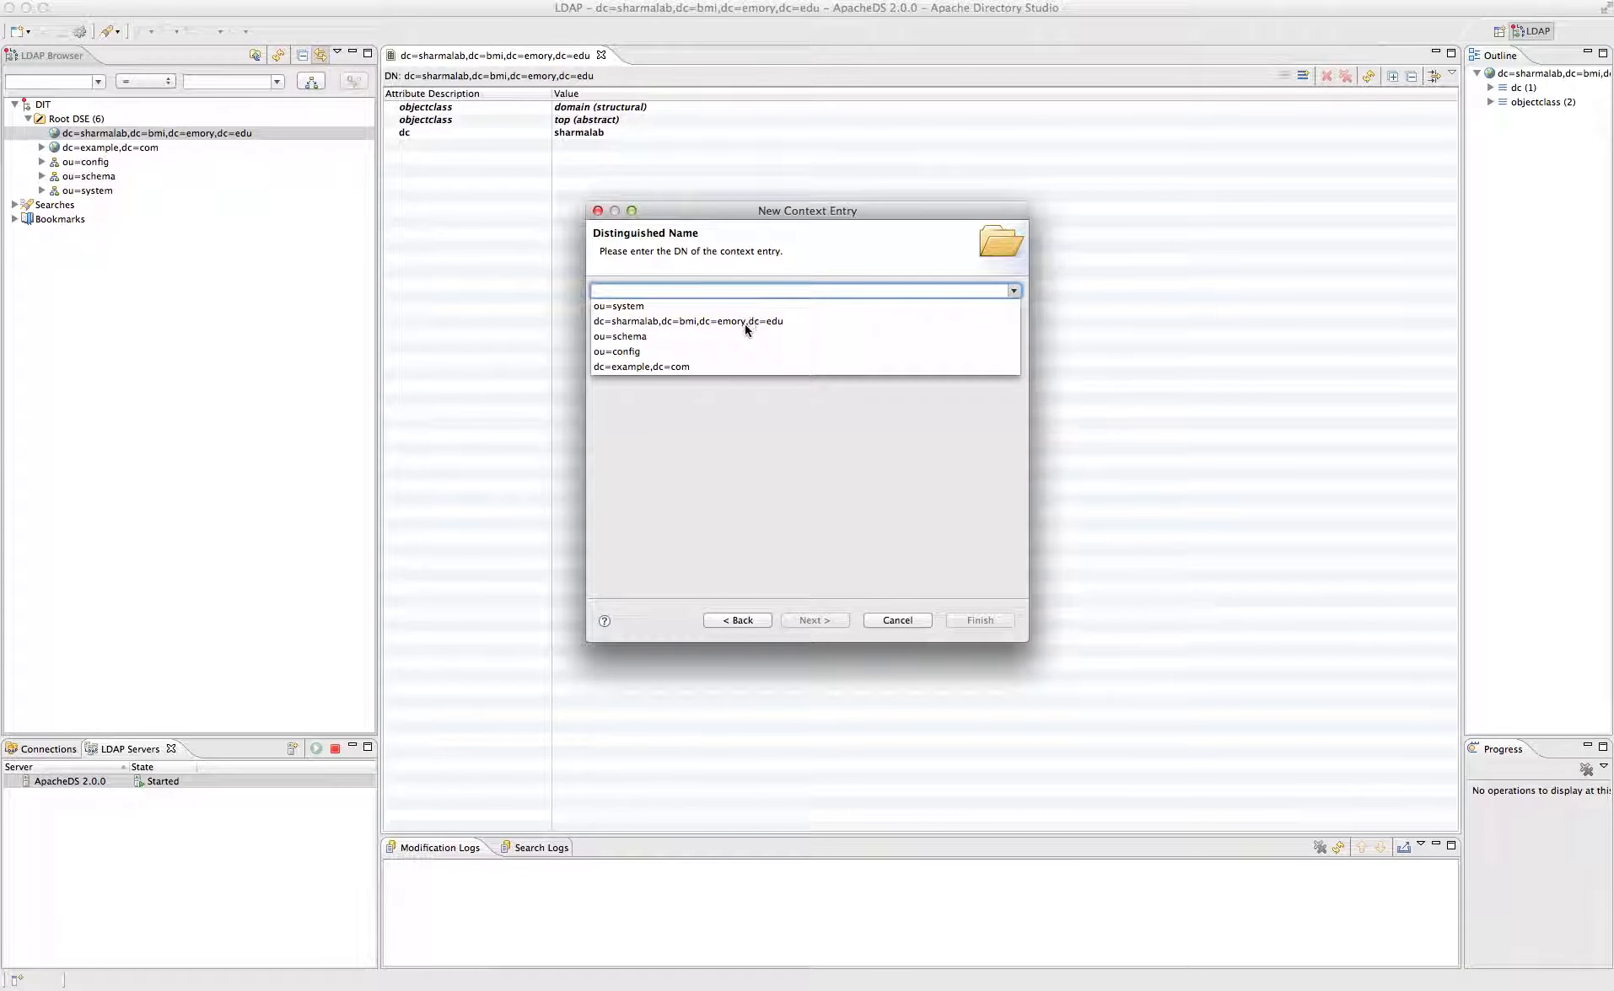
pyautogui.click(745, 324)
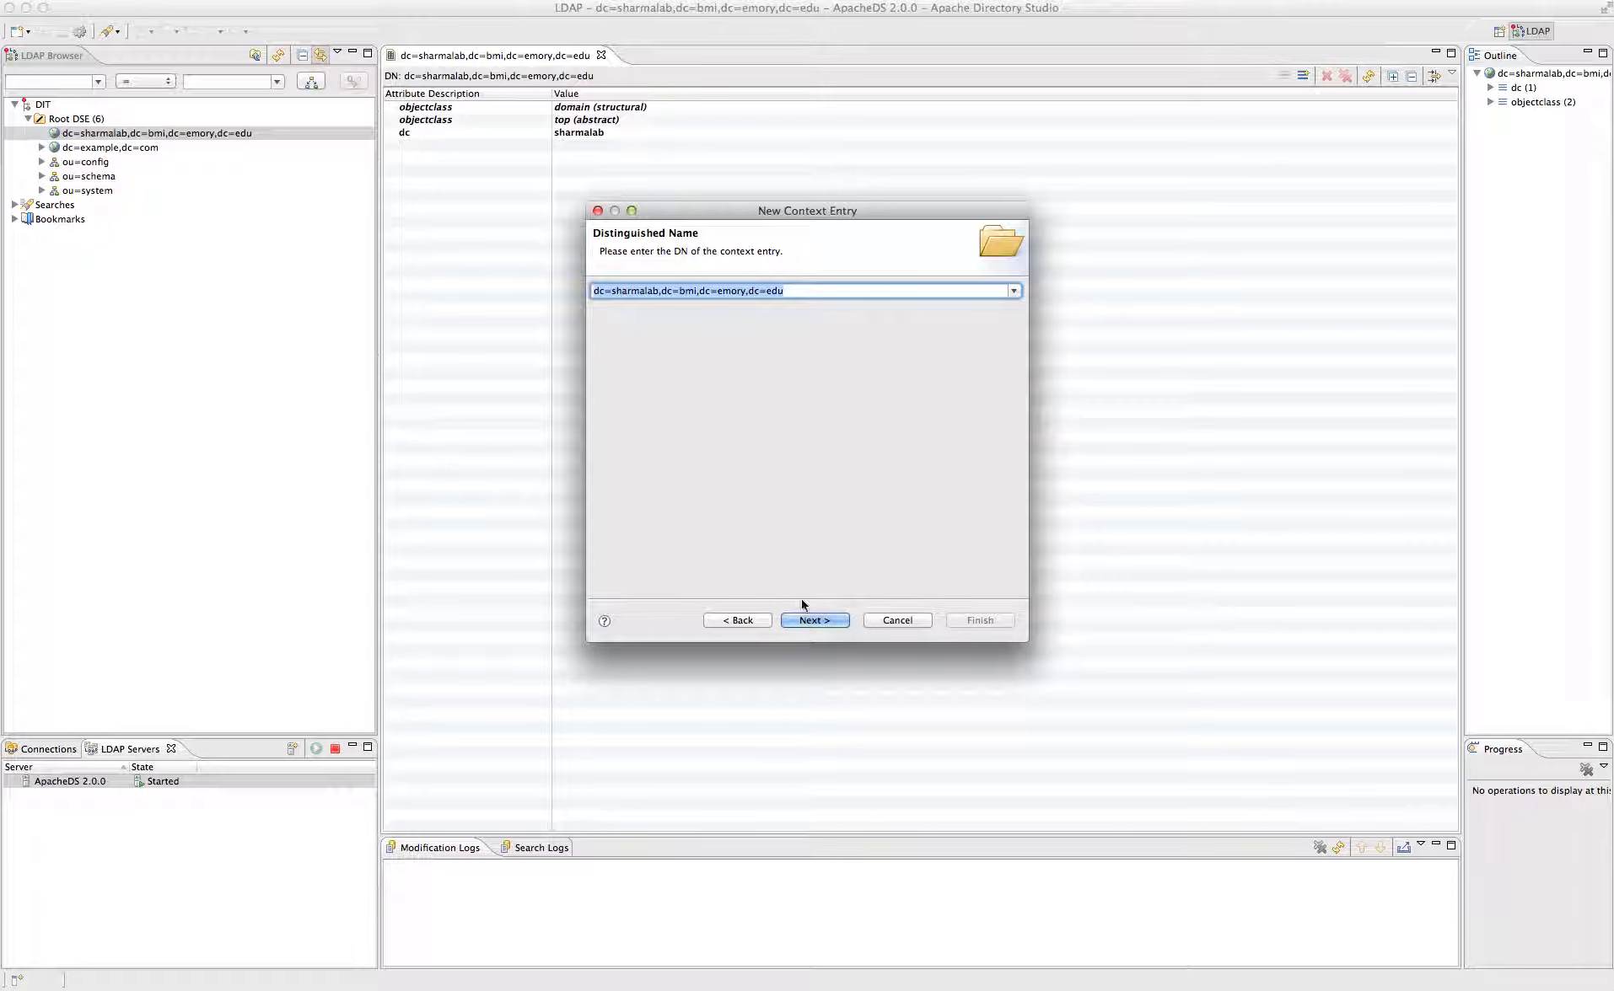
pyautogui.click(809, 291)
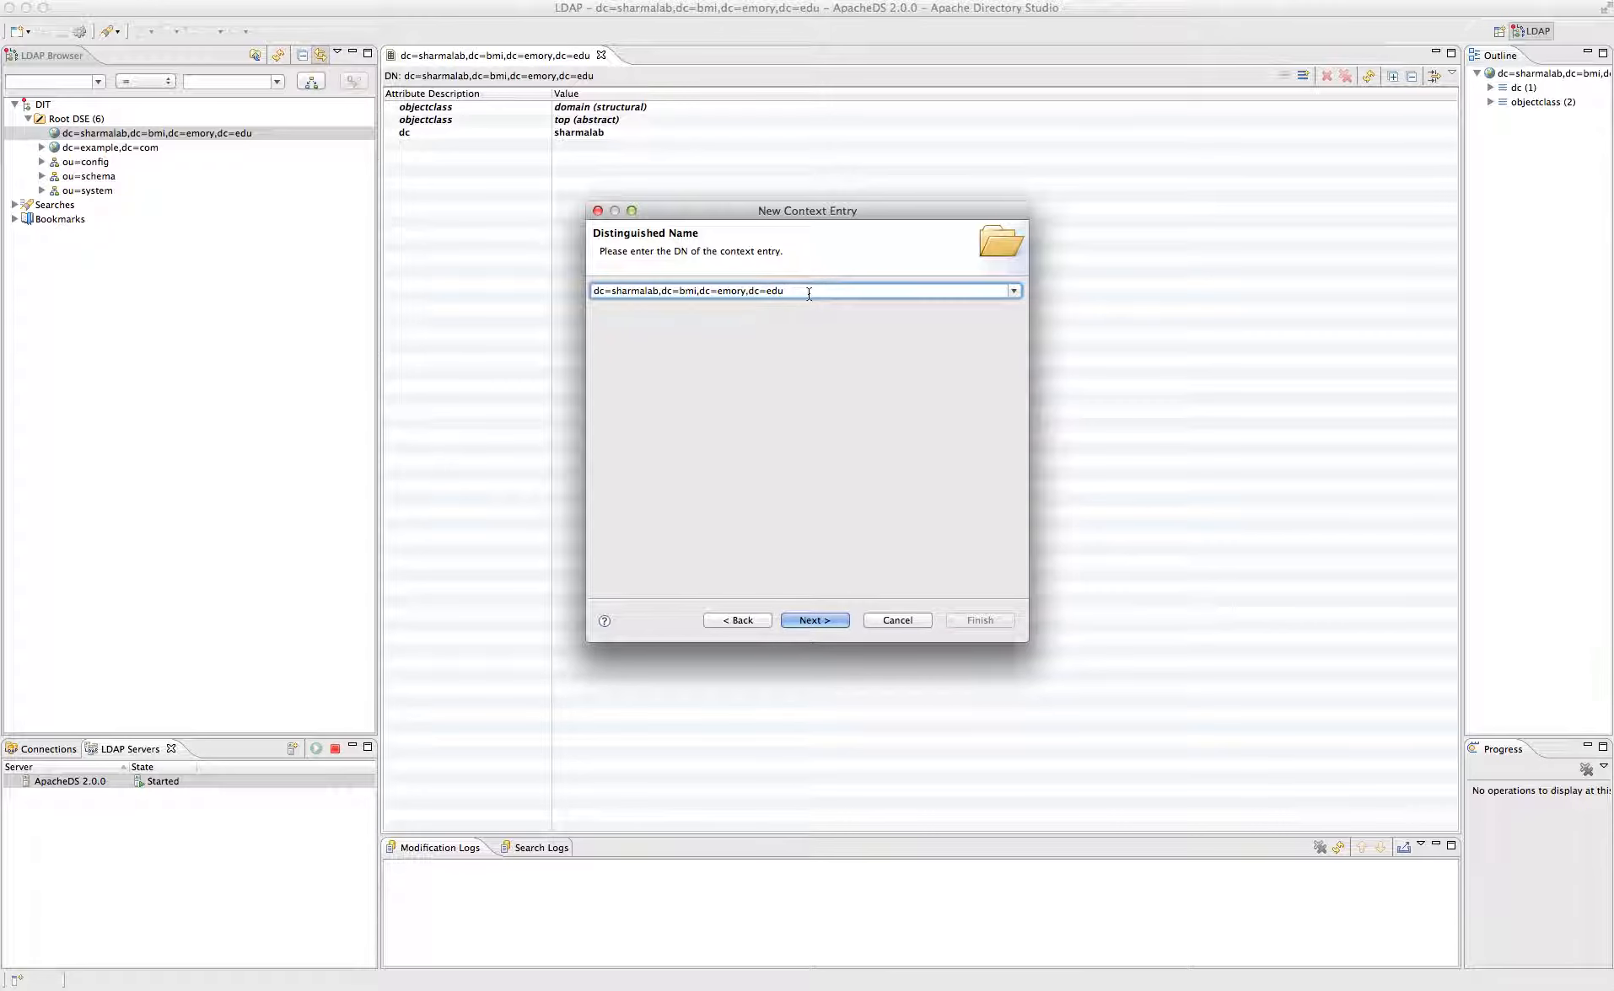
pyautogui.write(',ou=')
pyautogui.press('BackSpace')
pyautogui.press('BackSpace')
pyautogui.press('BackSpace')
pyautogui.press('BackSpace')
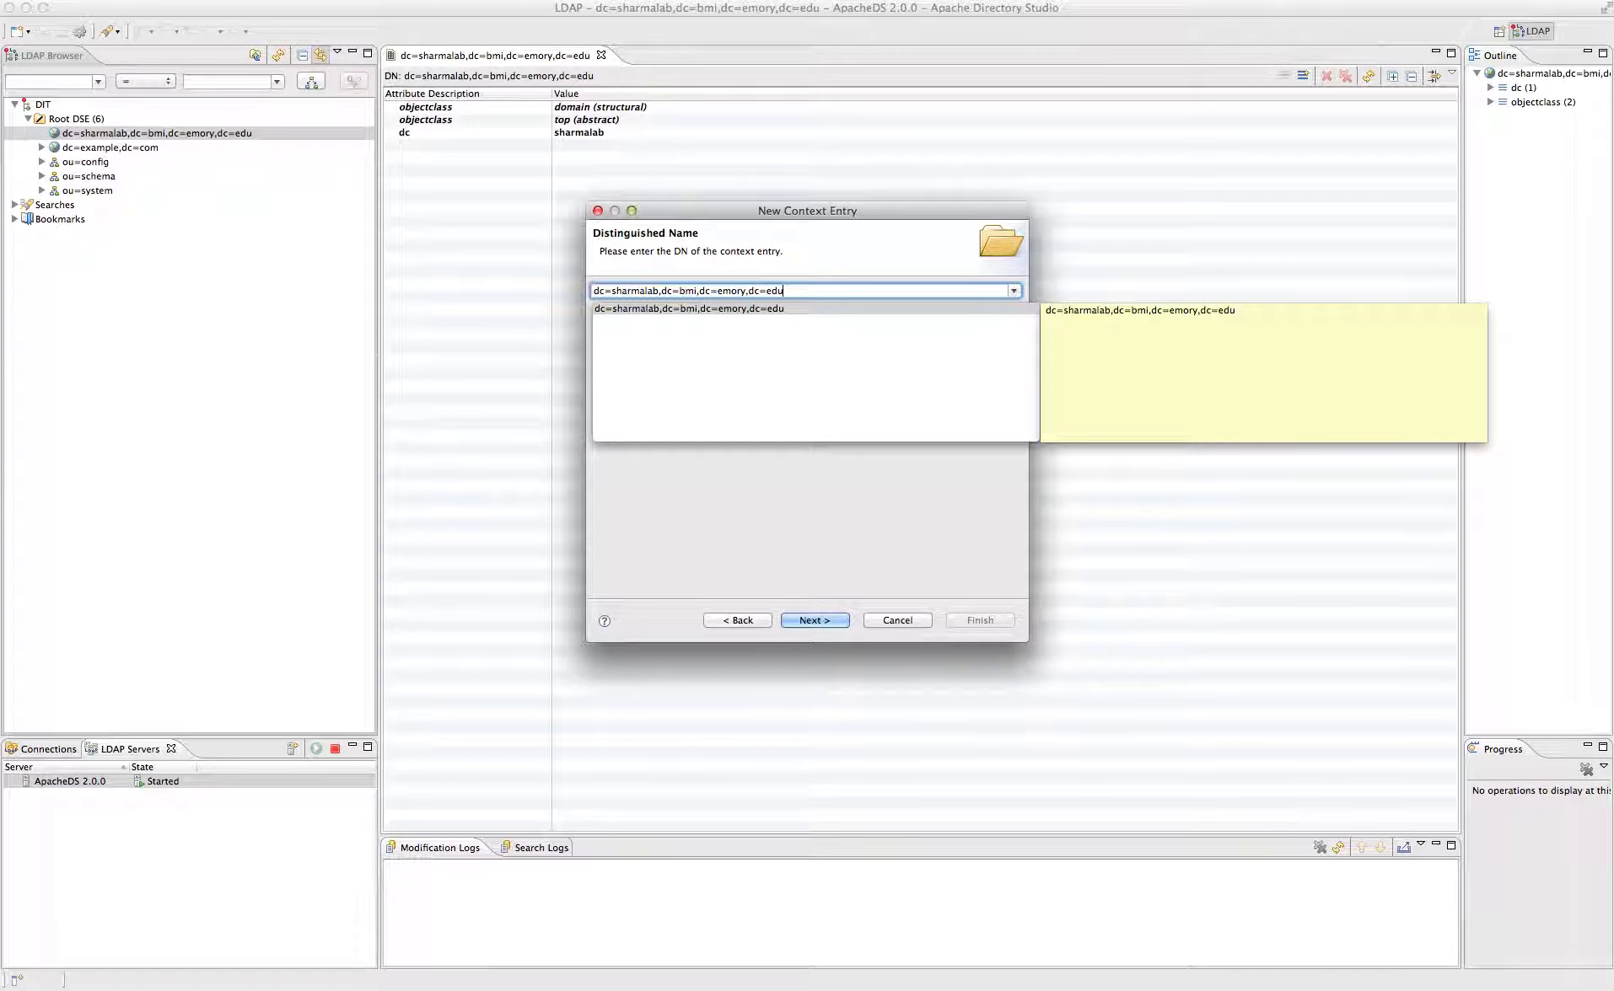
pyautogui.click(596, 290)
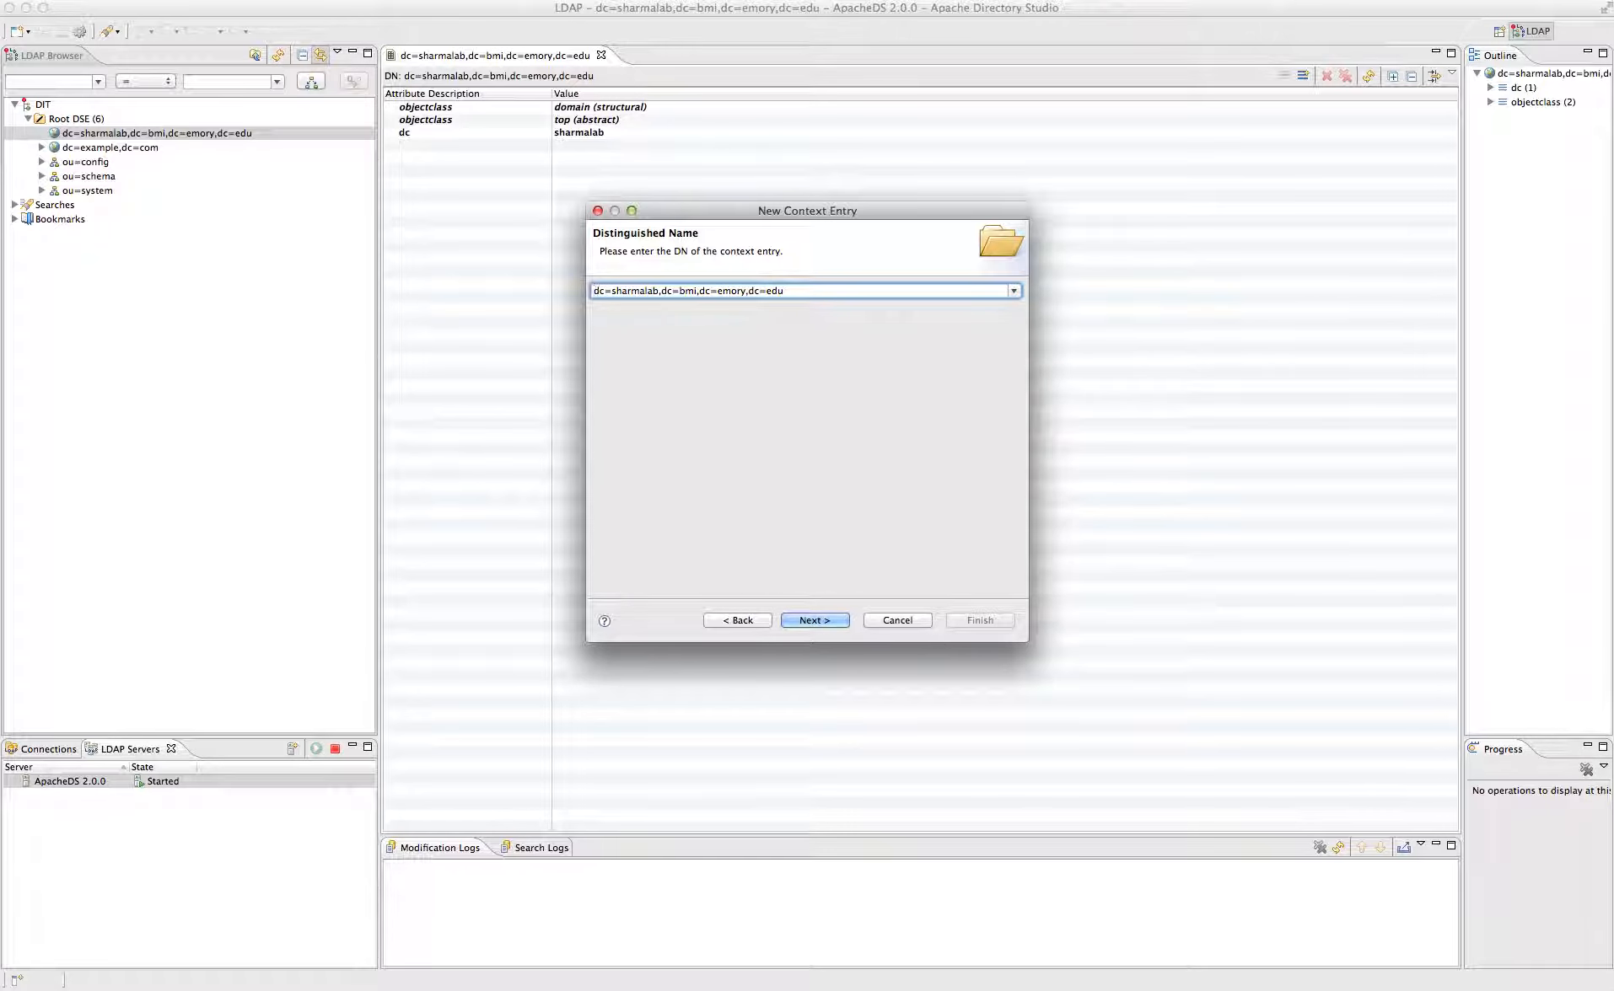
pyautogui.write('ou=')
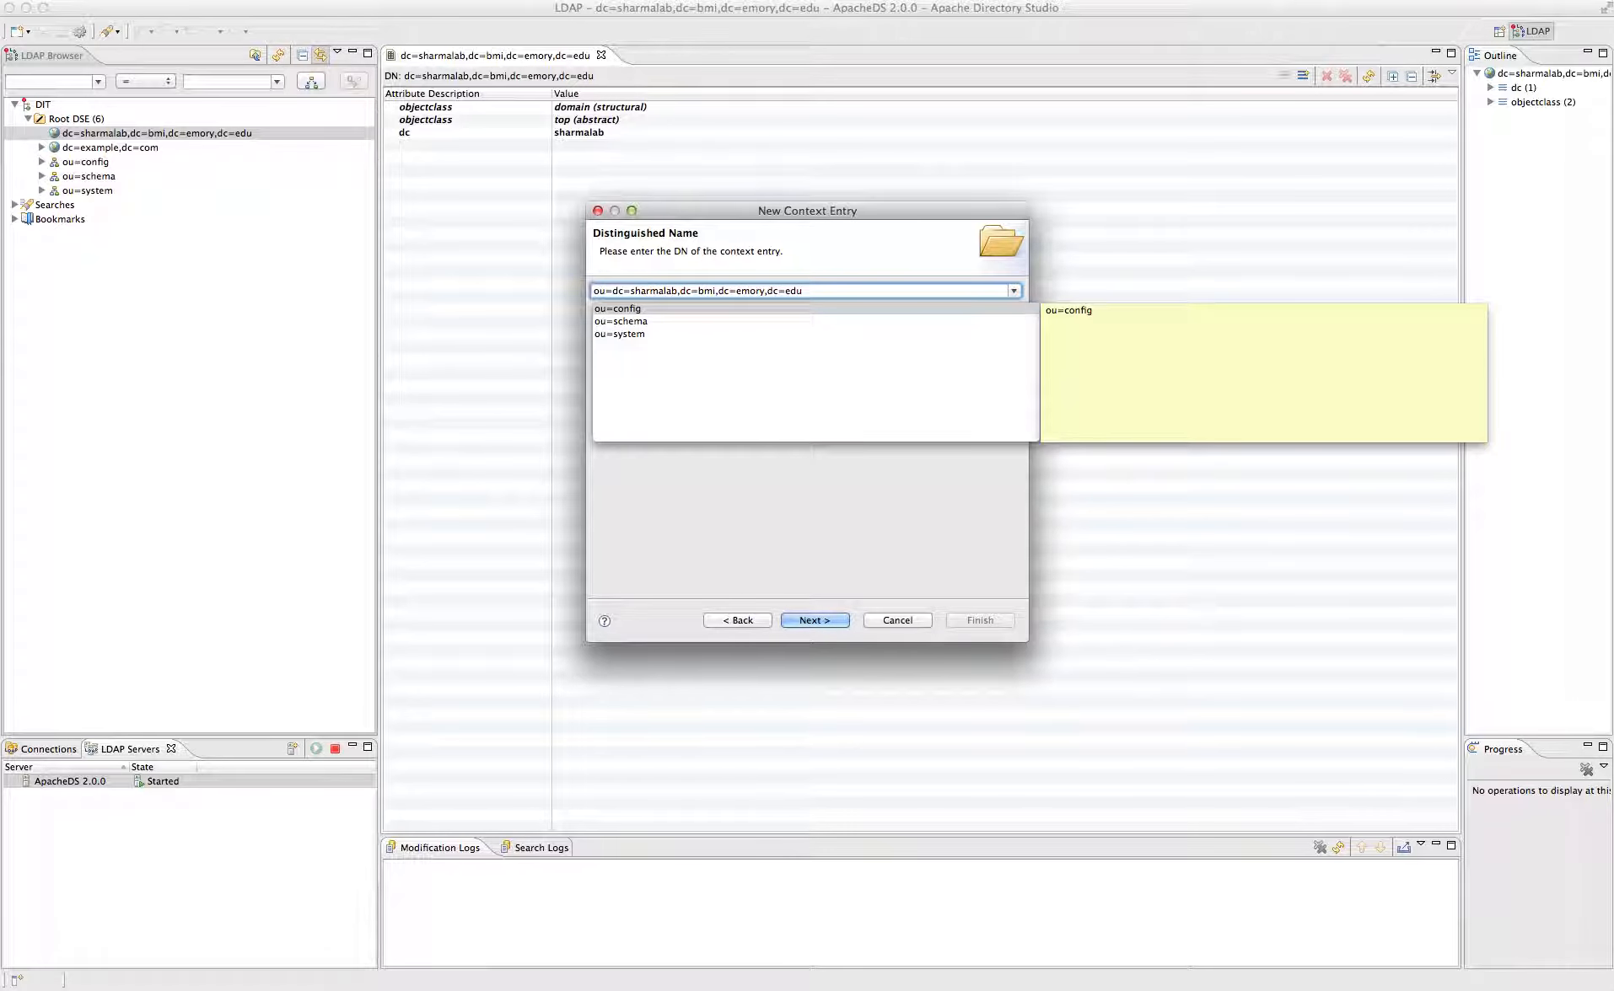
pyautogui.write('groups,')
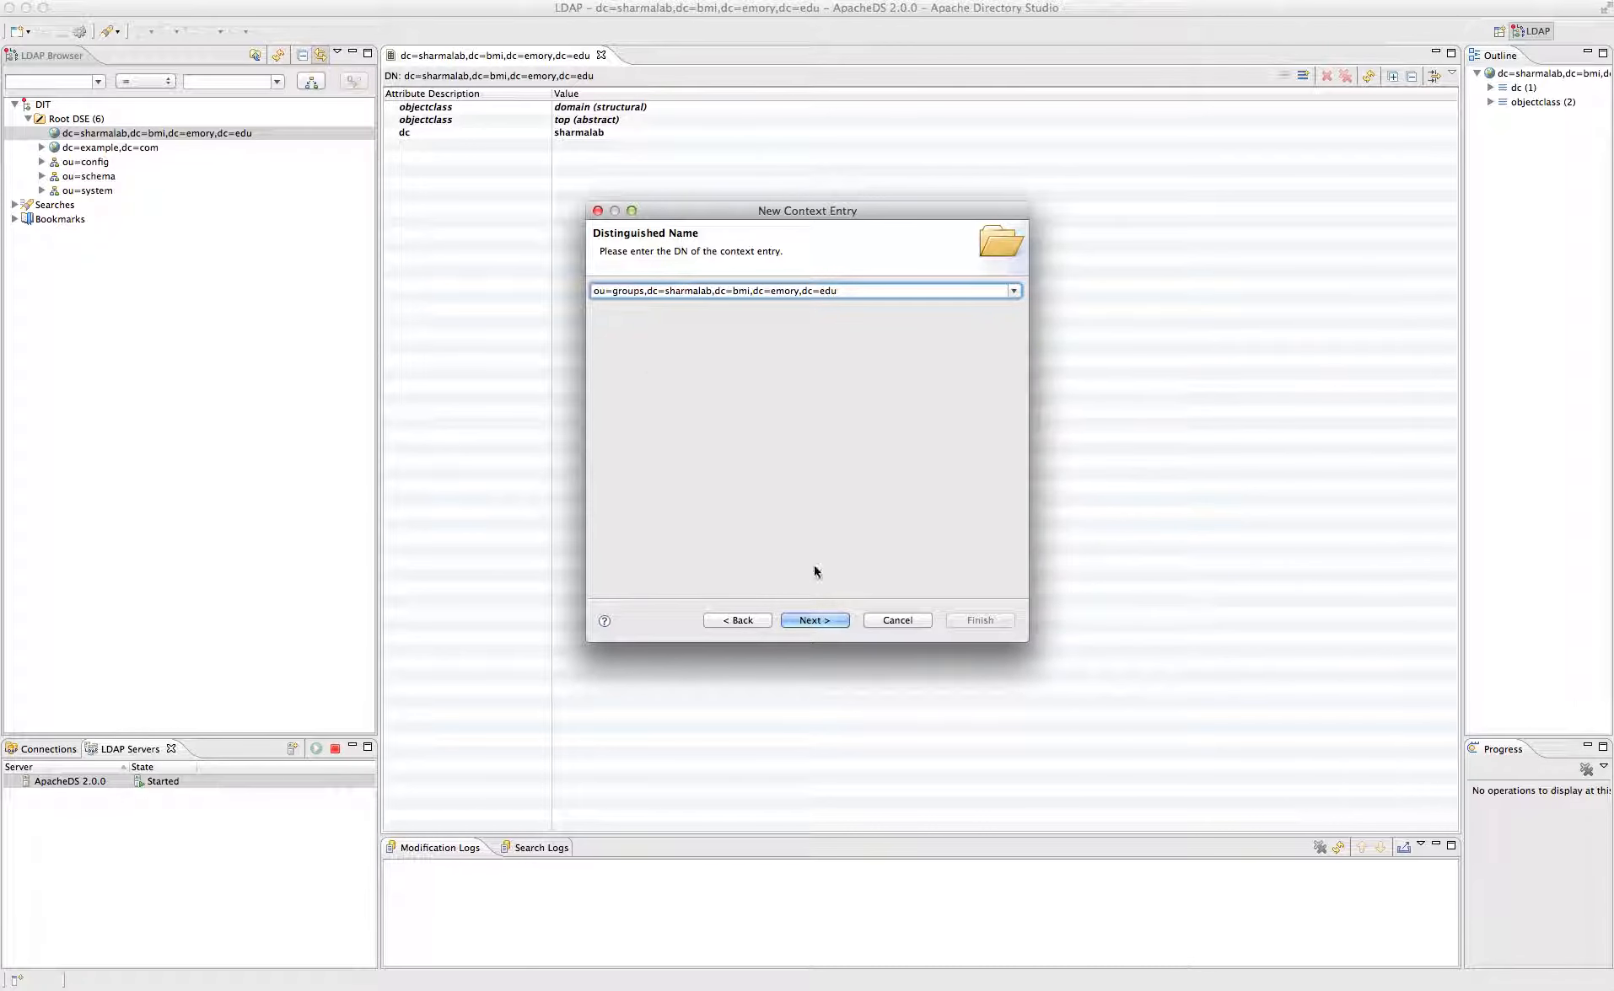
pyautogui.click(827, 618)
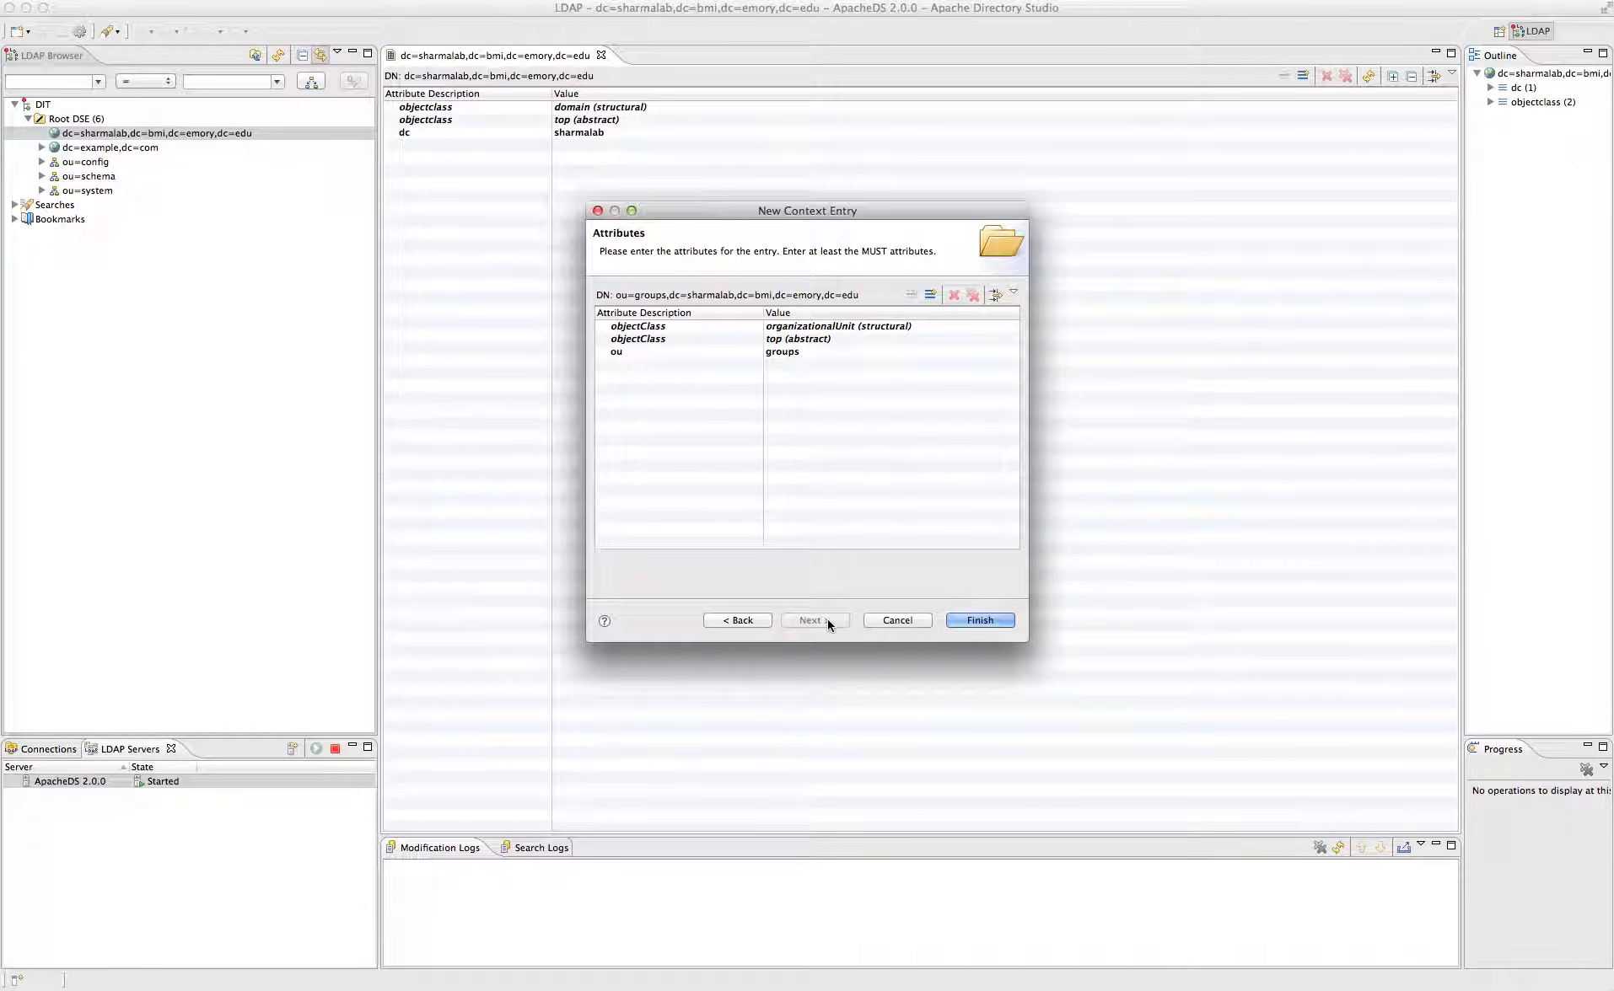
pyautogui.click(979, 621)
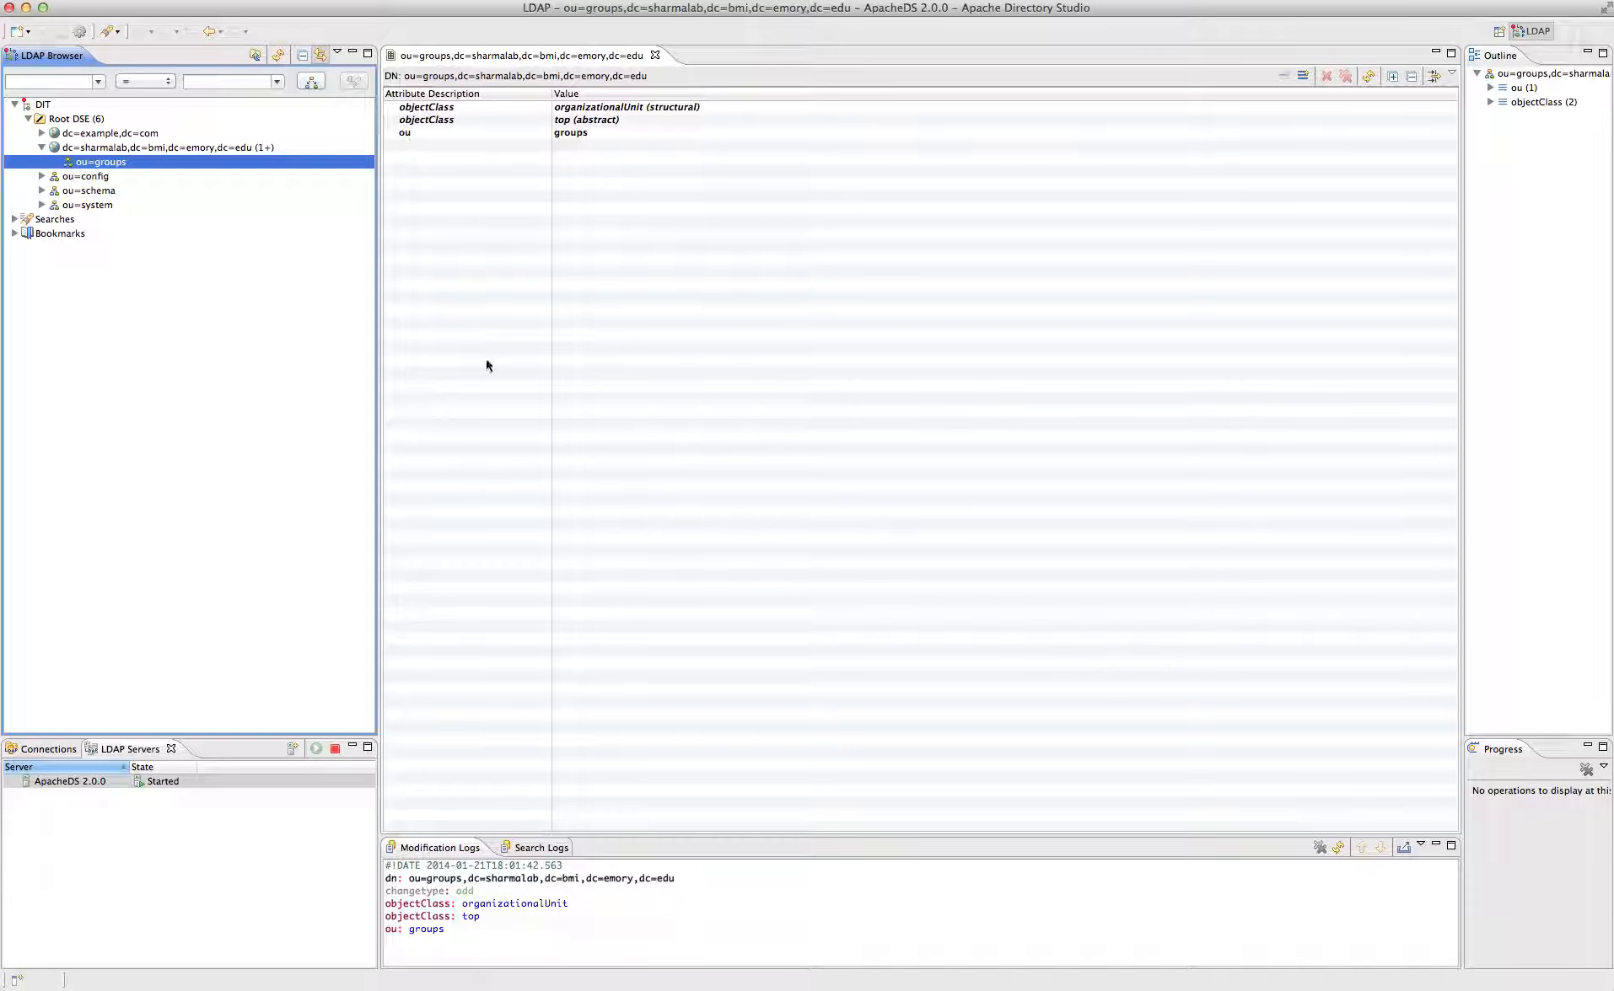
# - Copy the ou=groups entry
pyautogui.press('super+Tab')
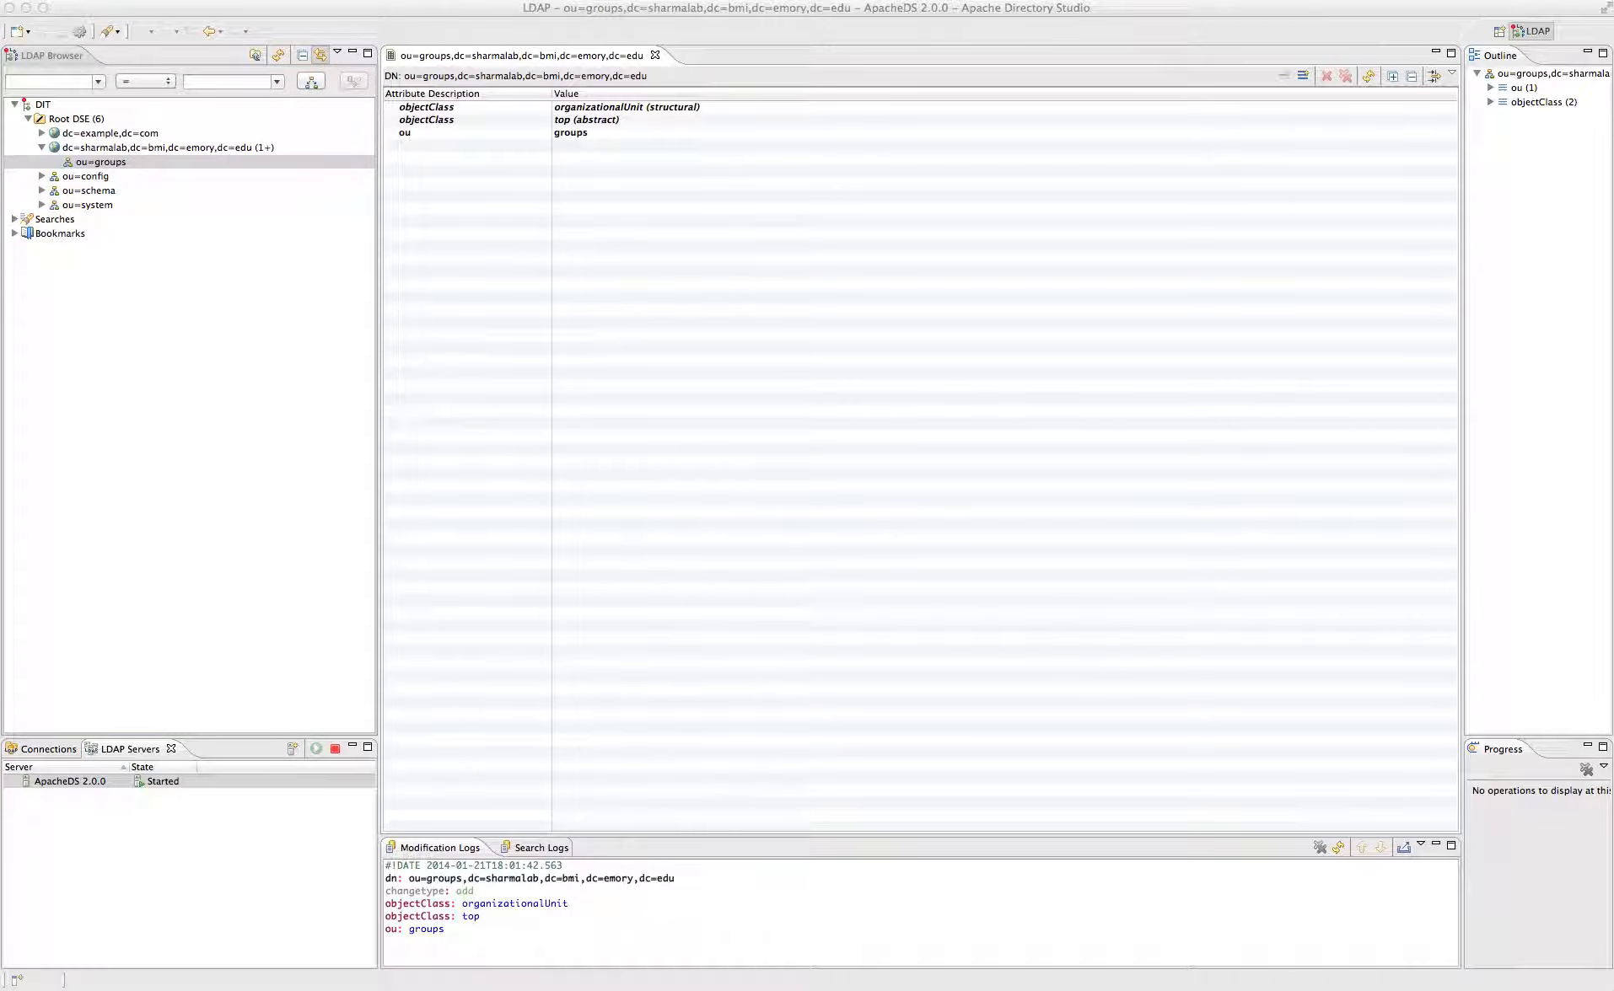
pyautogui.press('super+Tab')
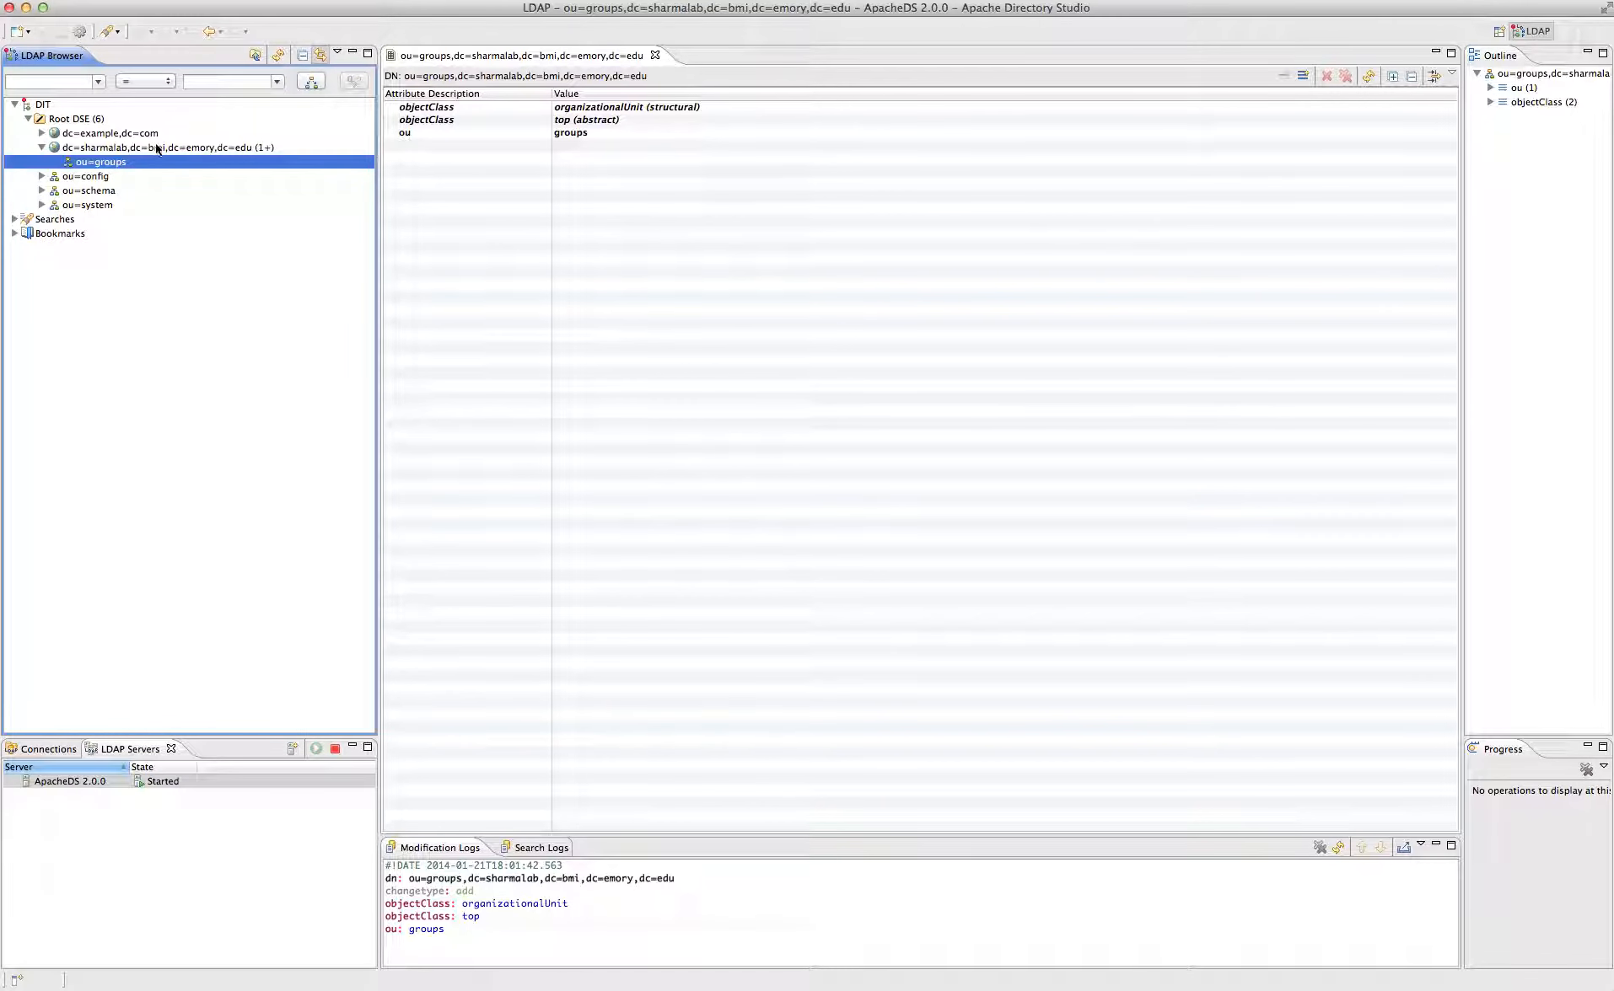
pyautogui.rightClick(115, 165)
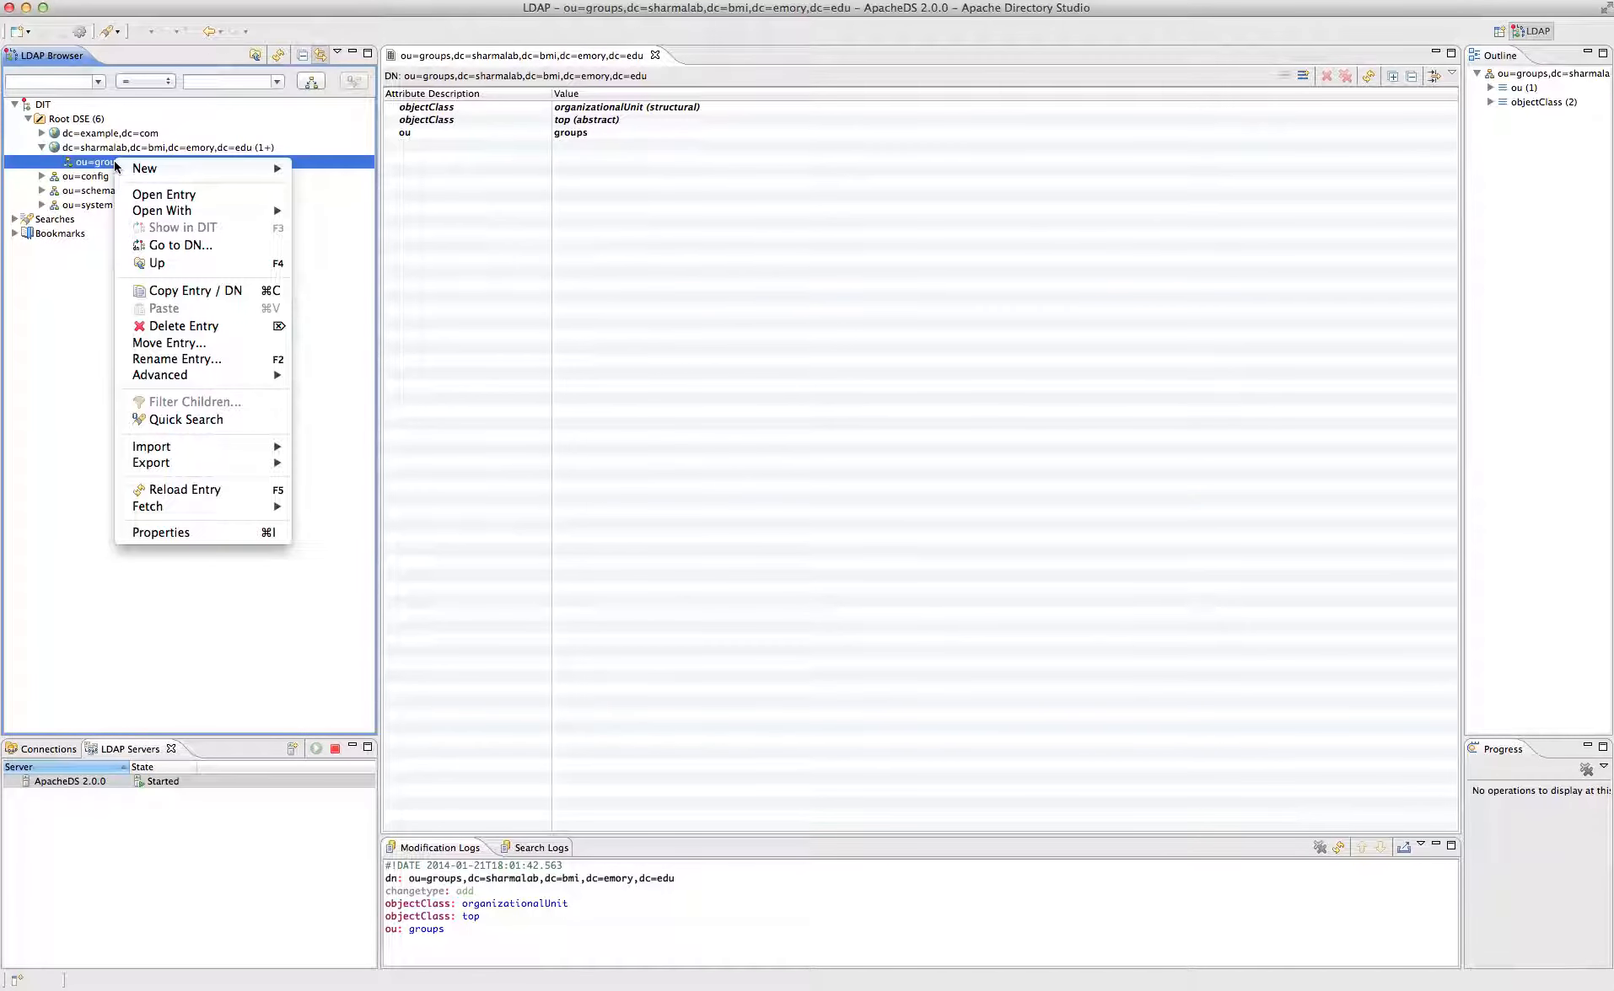
pyautogui.click(173, 290)
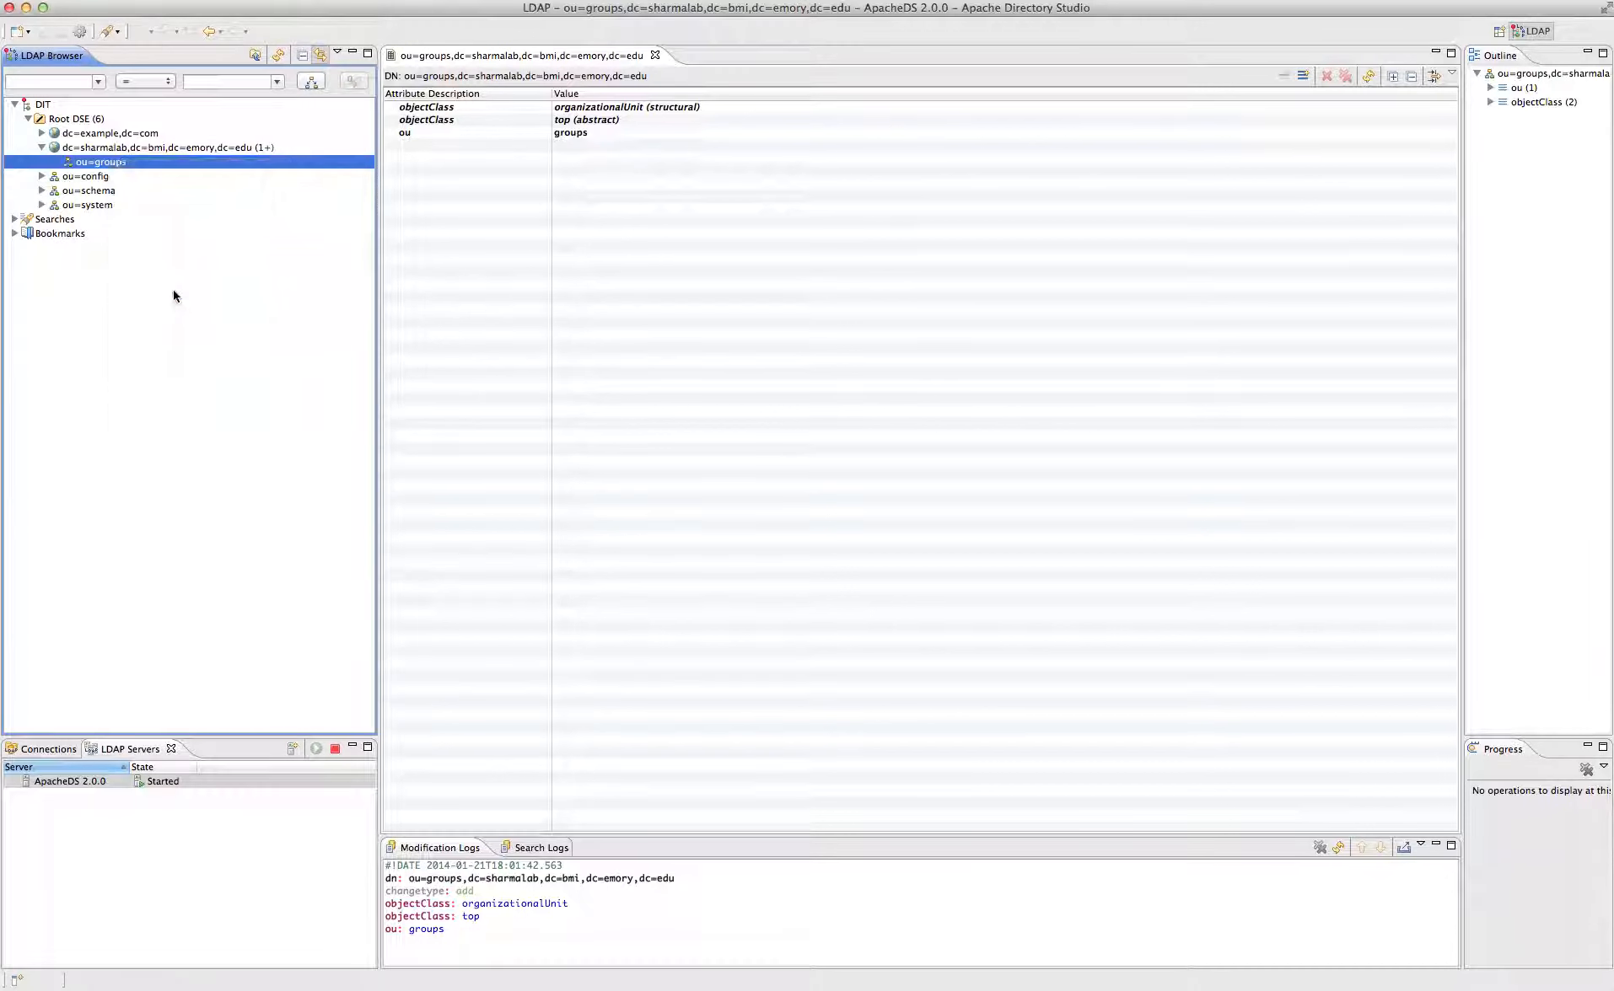
# - Paste it under dc=sharmalab, renaming the copy to ou=people
pyautogui.click(94, 150)
pyautogui.rightClick(94, 152)
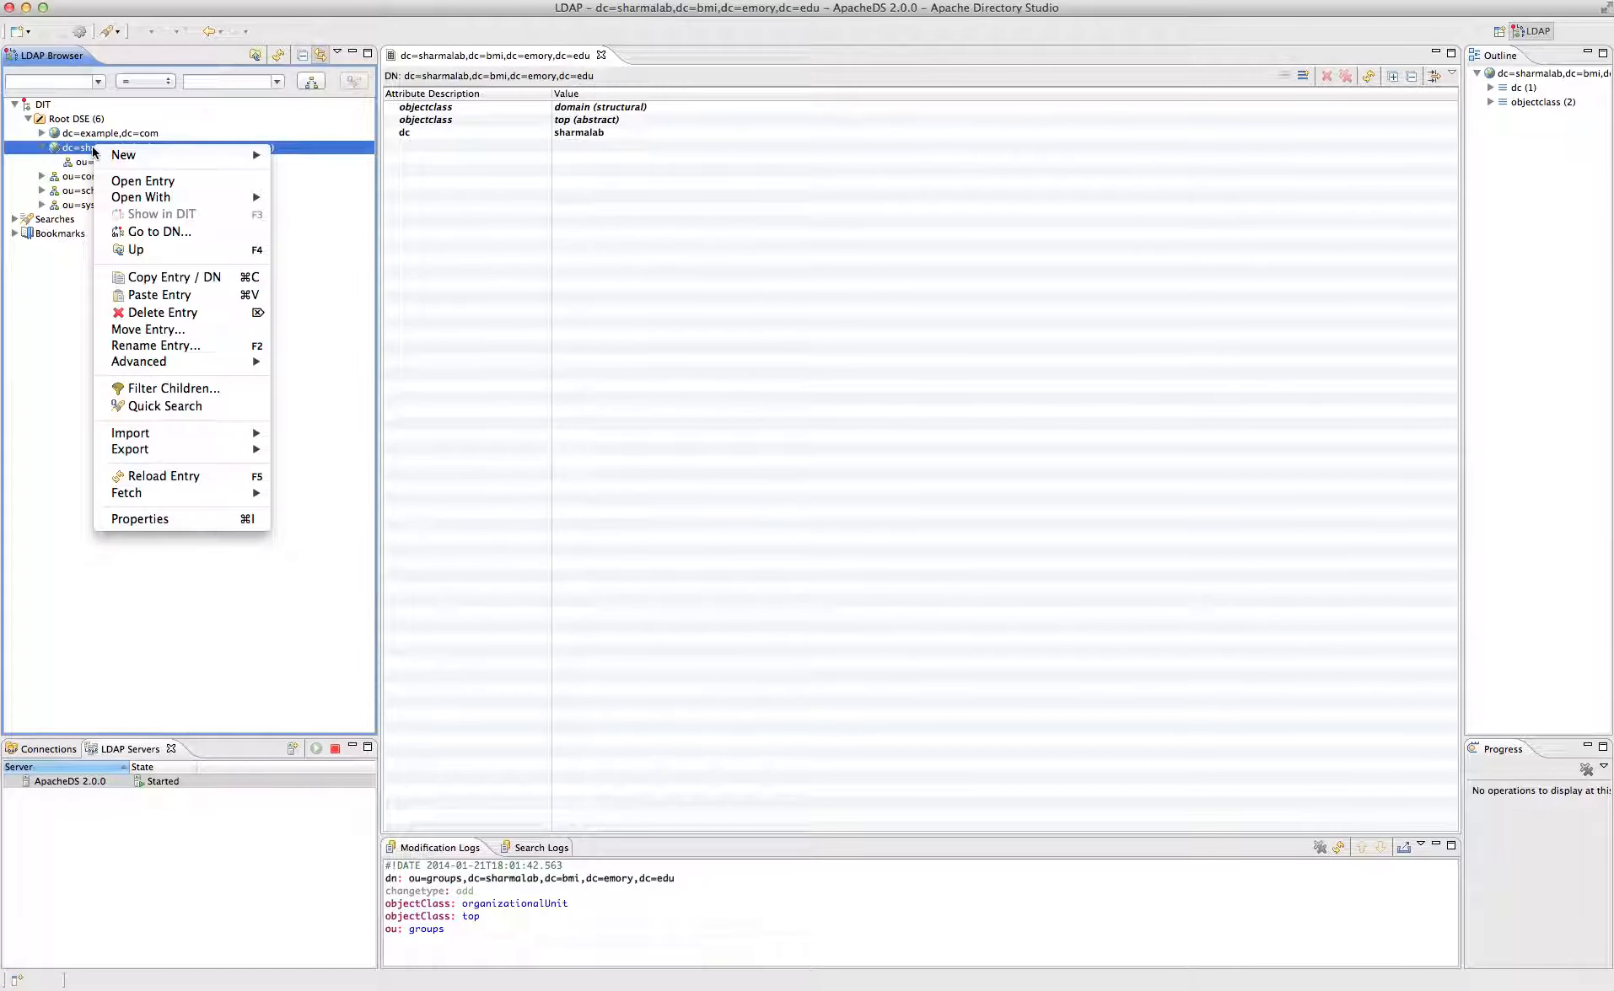
pyautogui.click(152, 296)
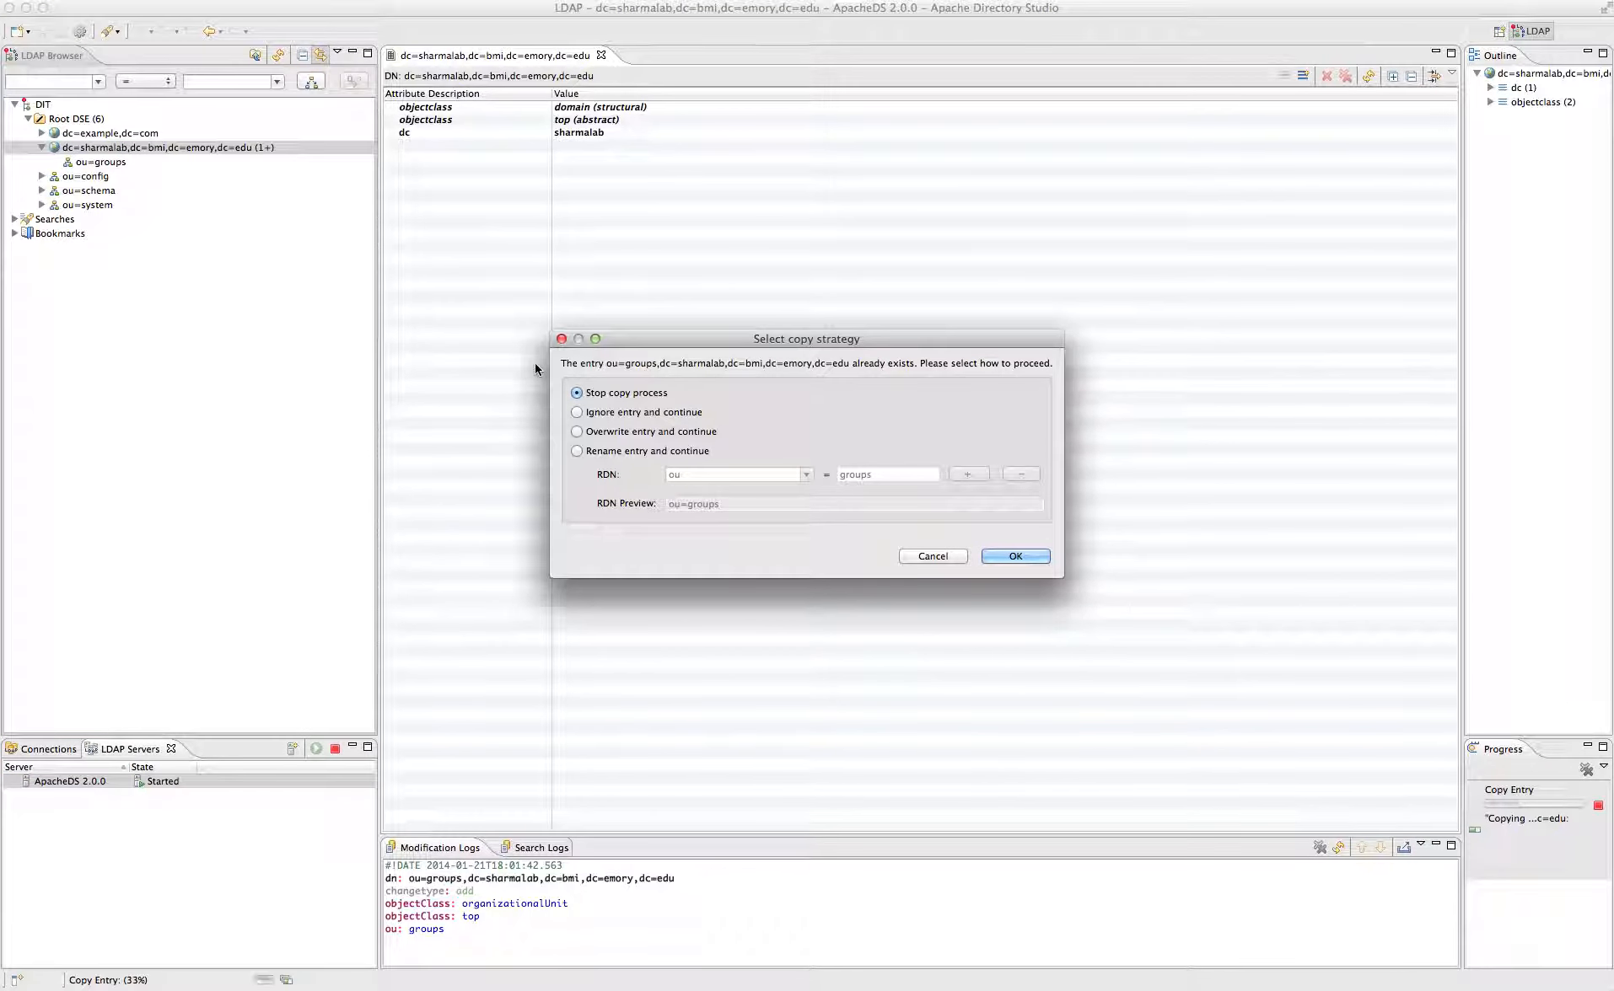
pyautogui.click(619, 451)
pyautogui.doubleClick(886, 473)
pyautogui.write('people')
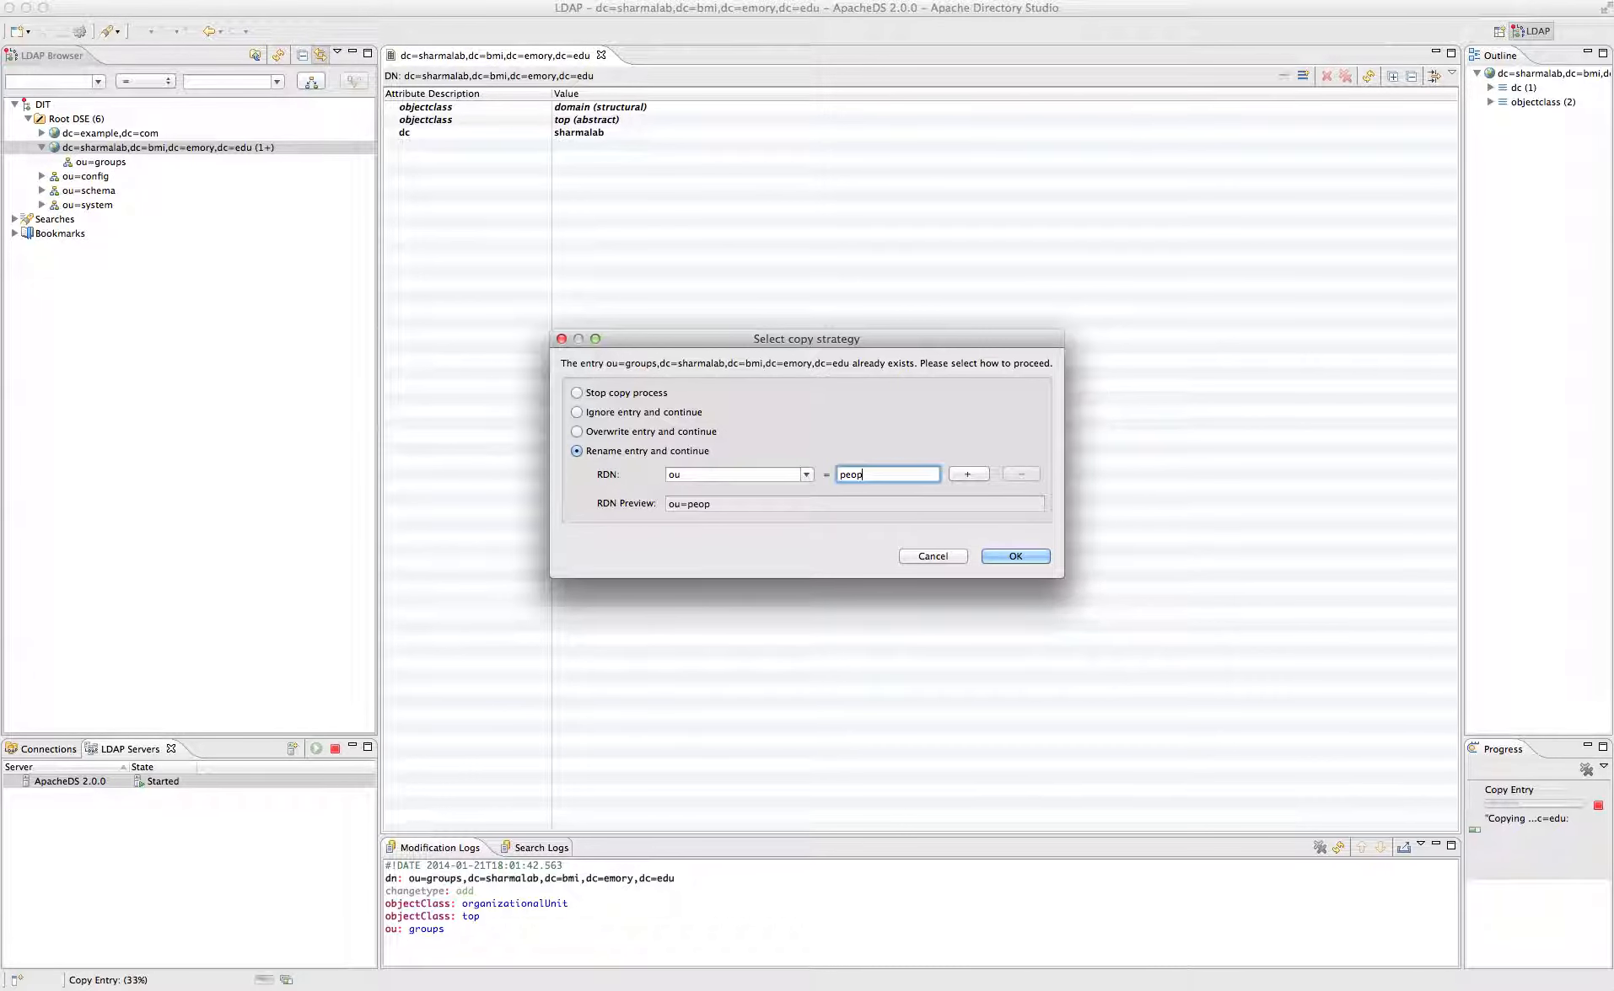
pyautogui.click(1024, 556)
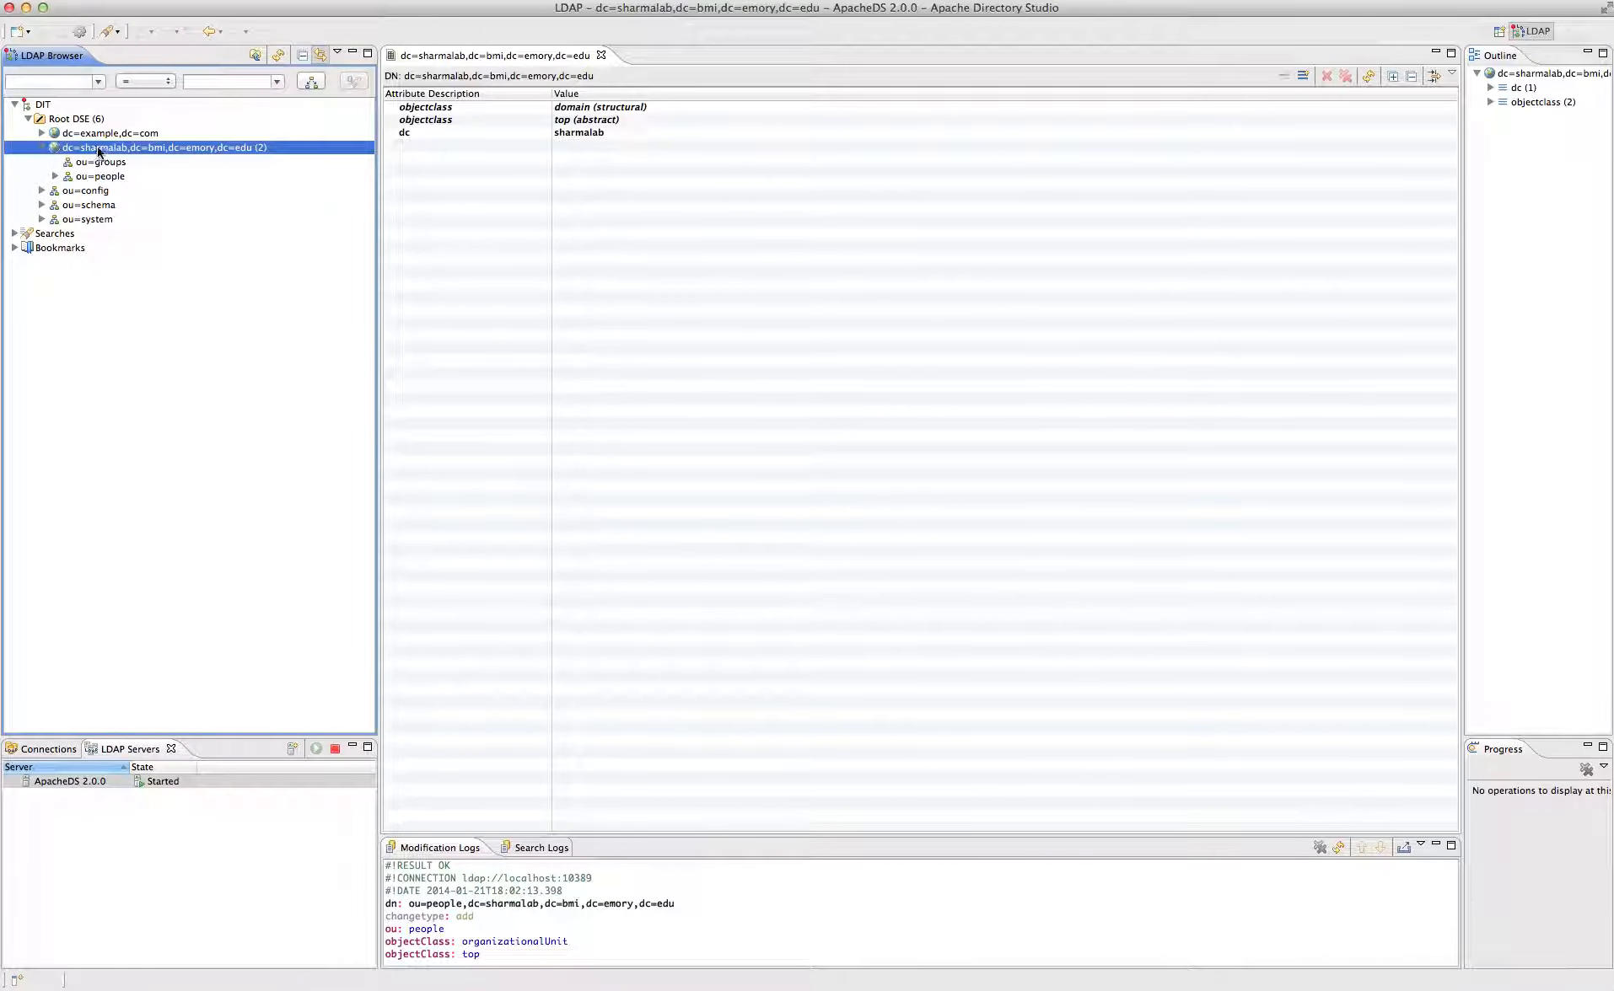
pyautogui.click(55, 176)
# - Start a new context entry under ou=people with the inetOrgPerson object class
pyautogui.click(113, 176)
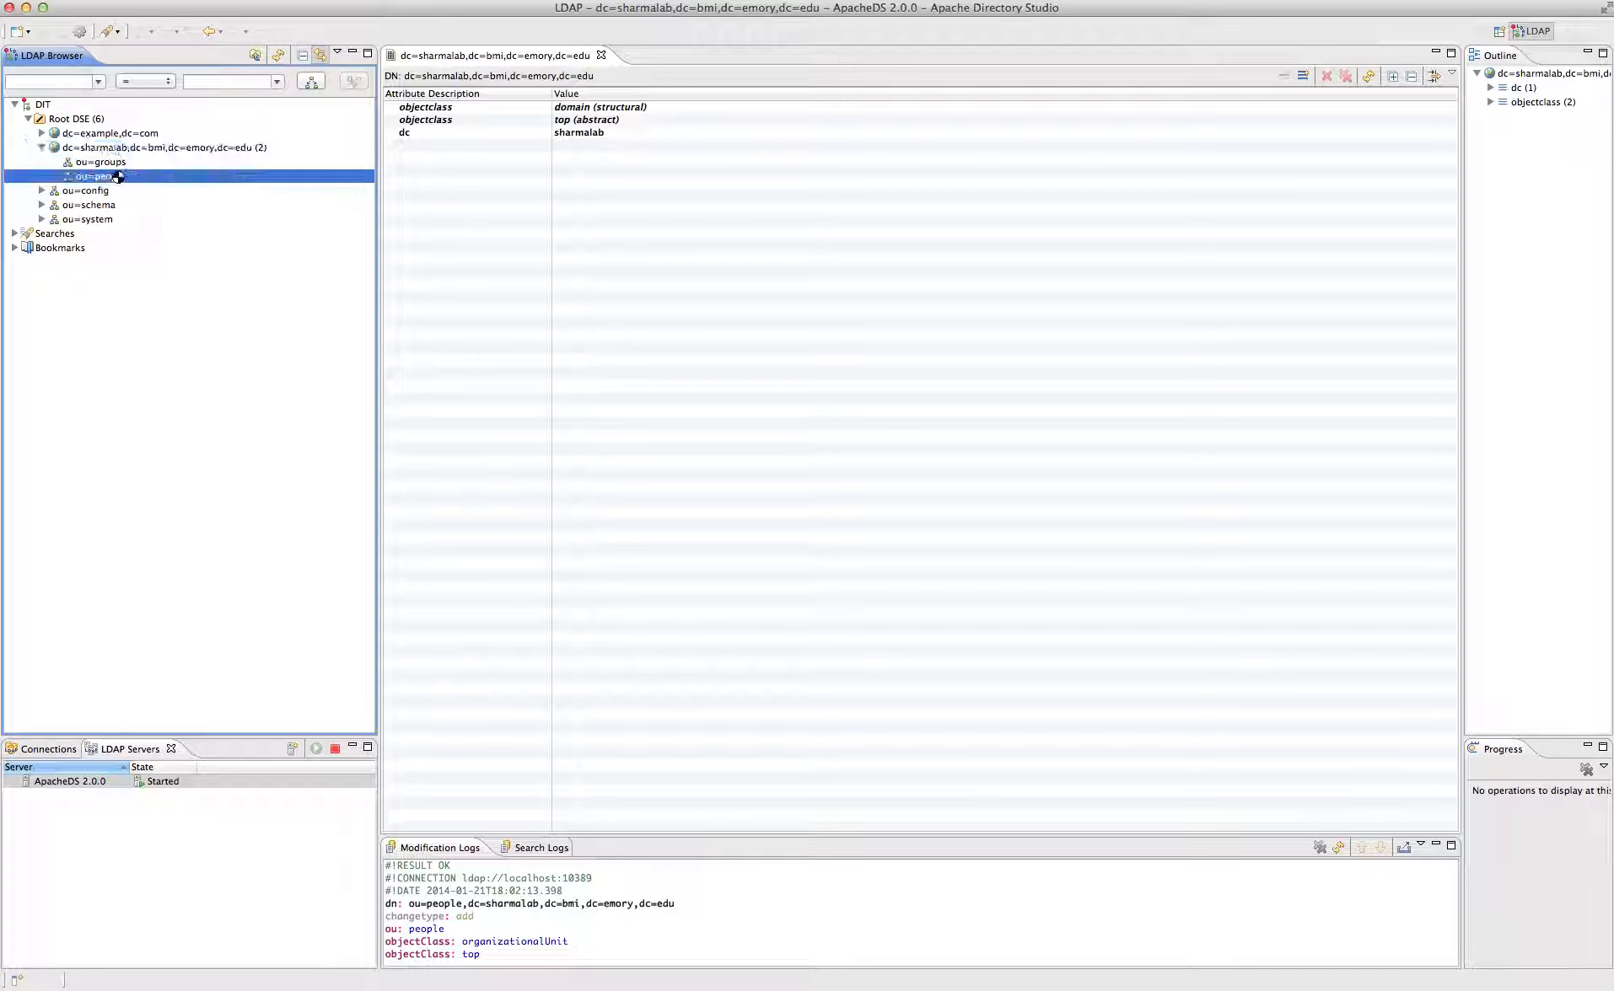
pyautogui.rightClick(114, 177)
pyautogui.moveTo(126, 179)
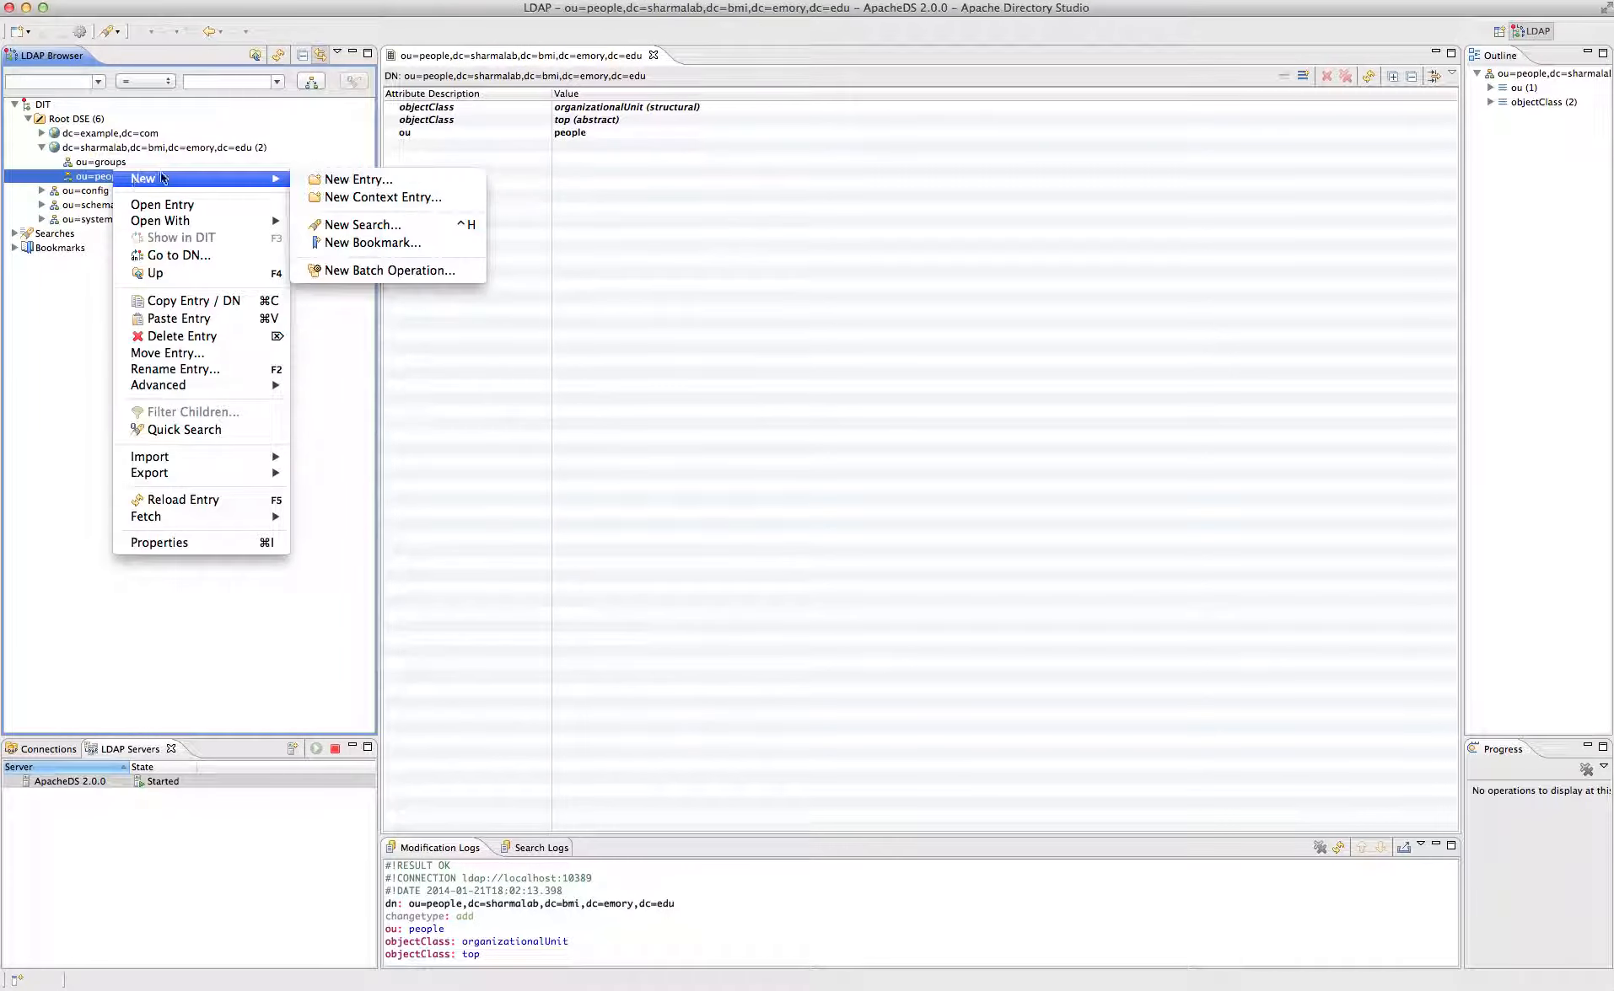
pyautogui.click(358, 196)
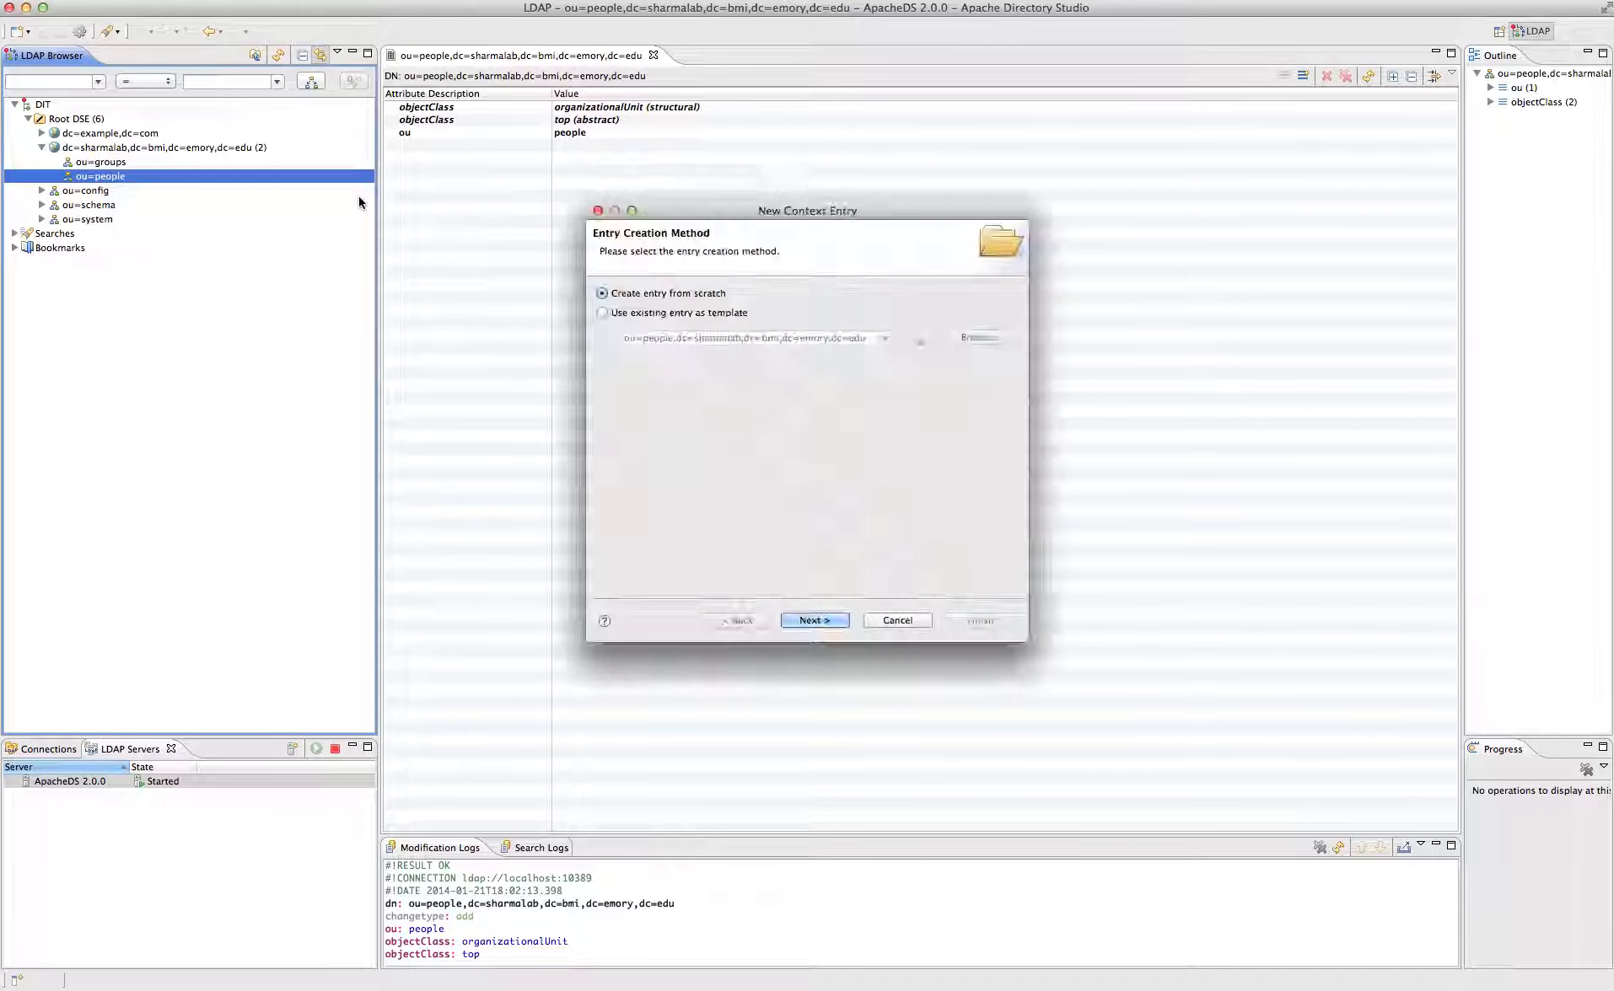
pyautogui.click(673, 312)
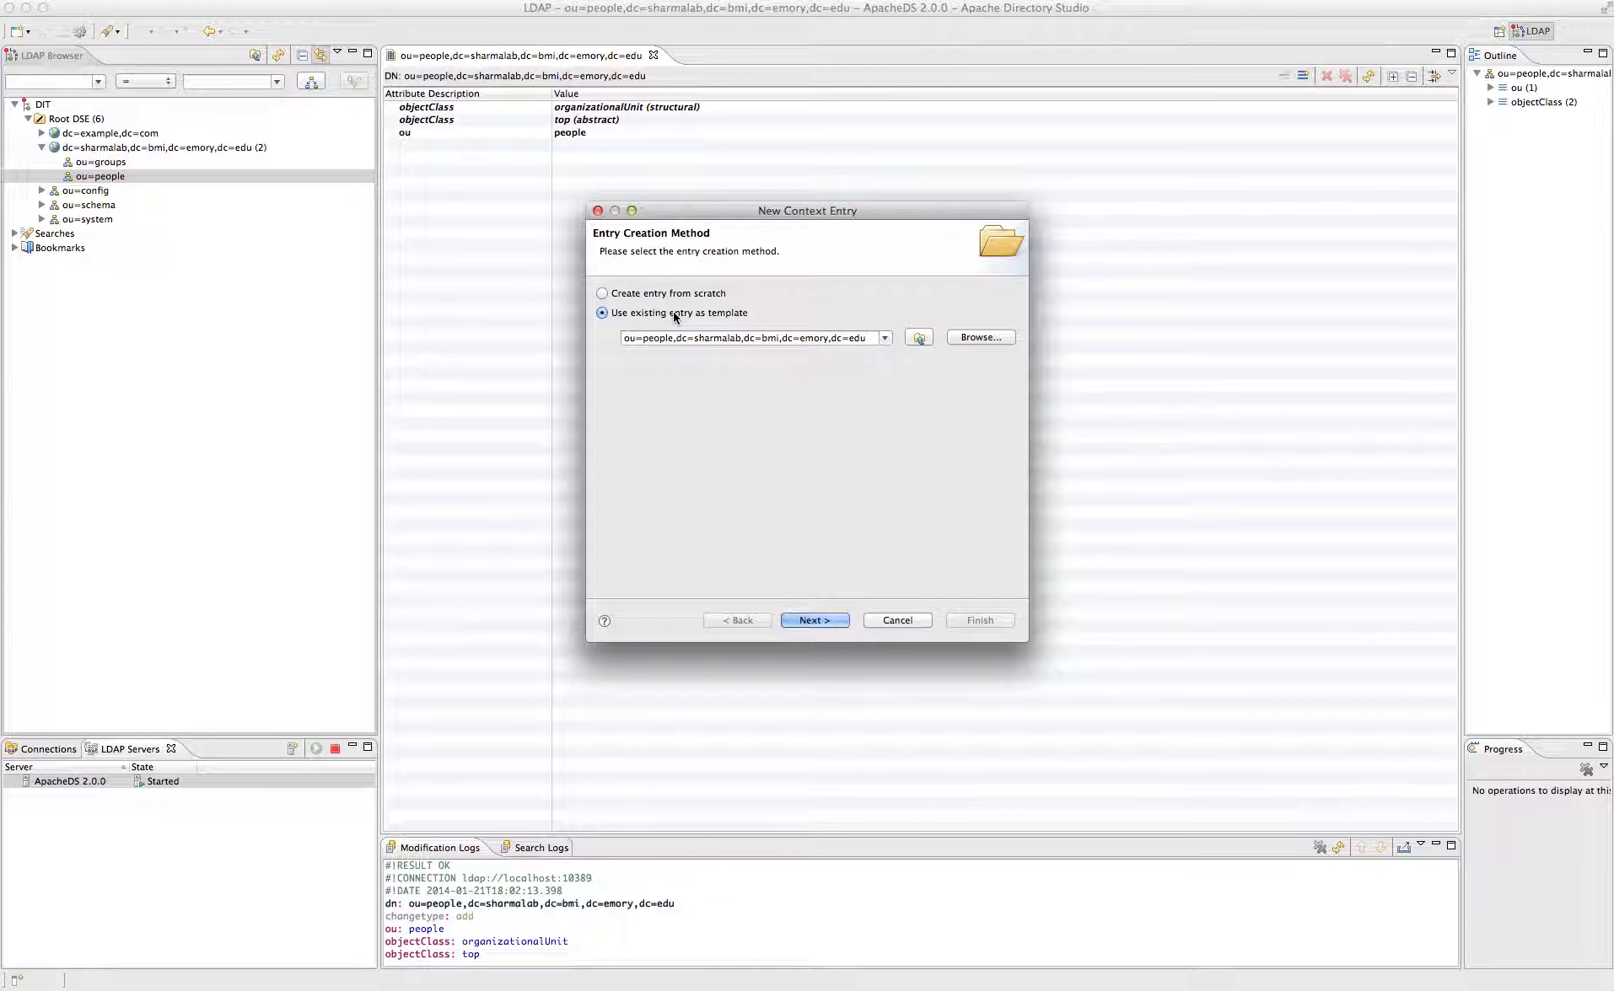
pyautogui.click(824, 620)
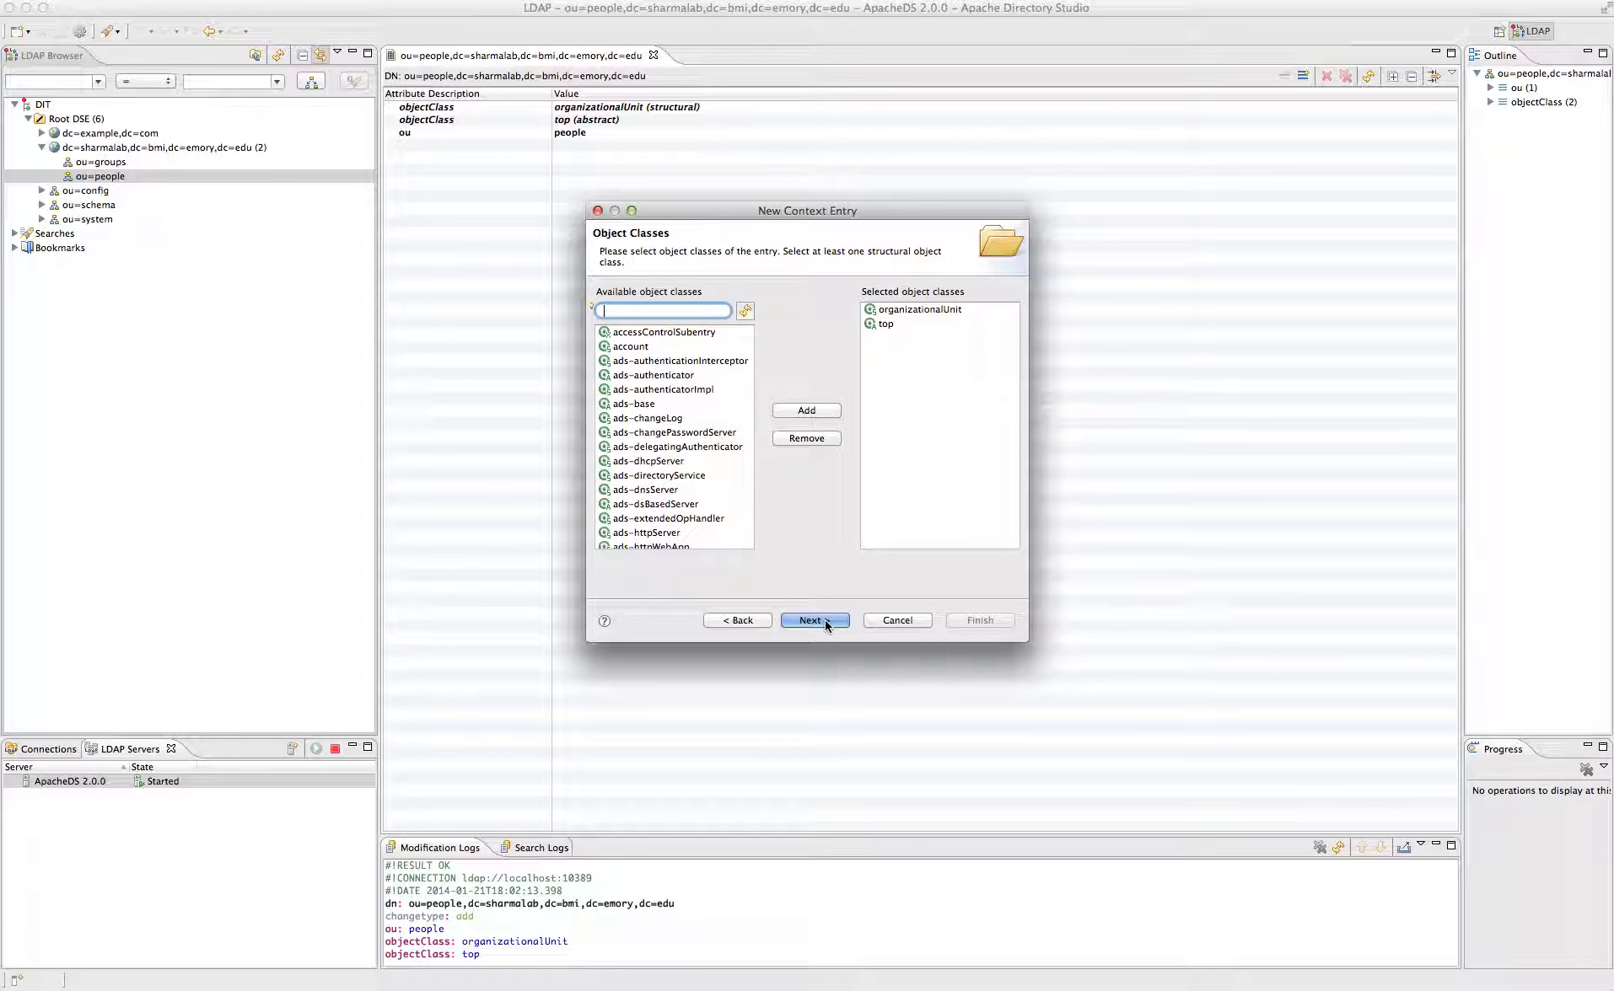
pyautogui.write('ini')
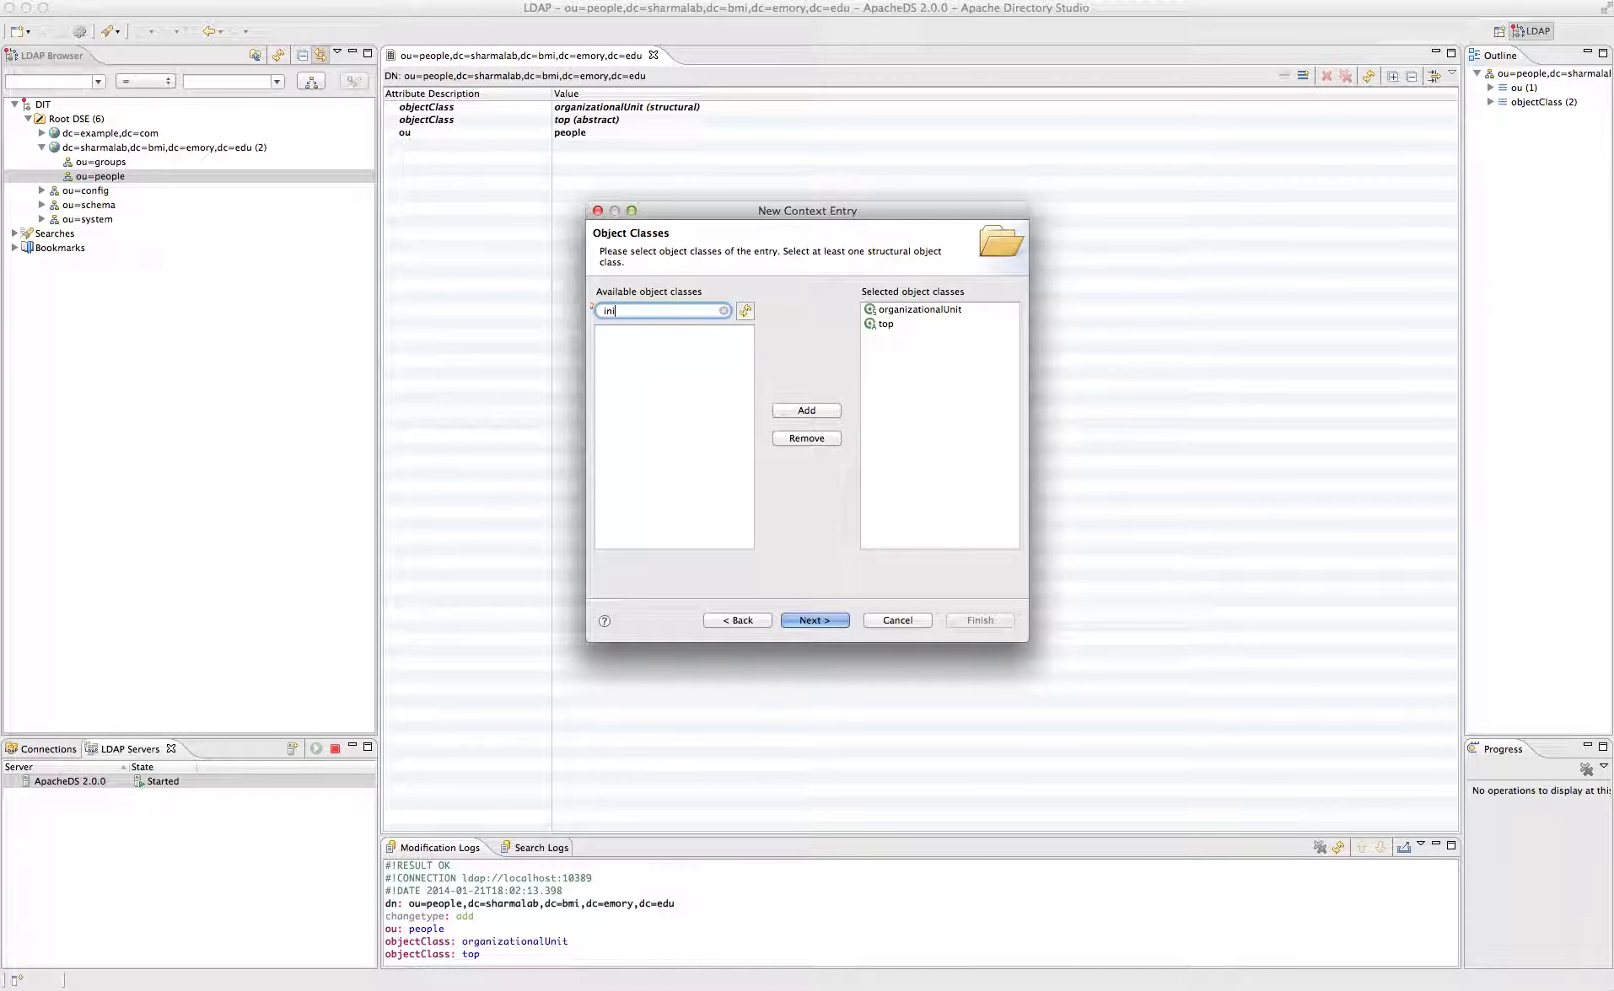
pyautogui.press('BackSpace')
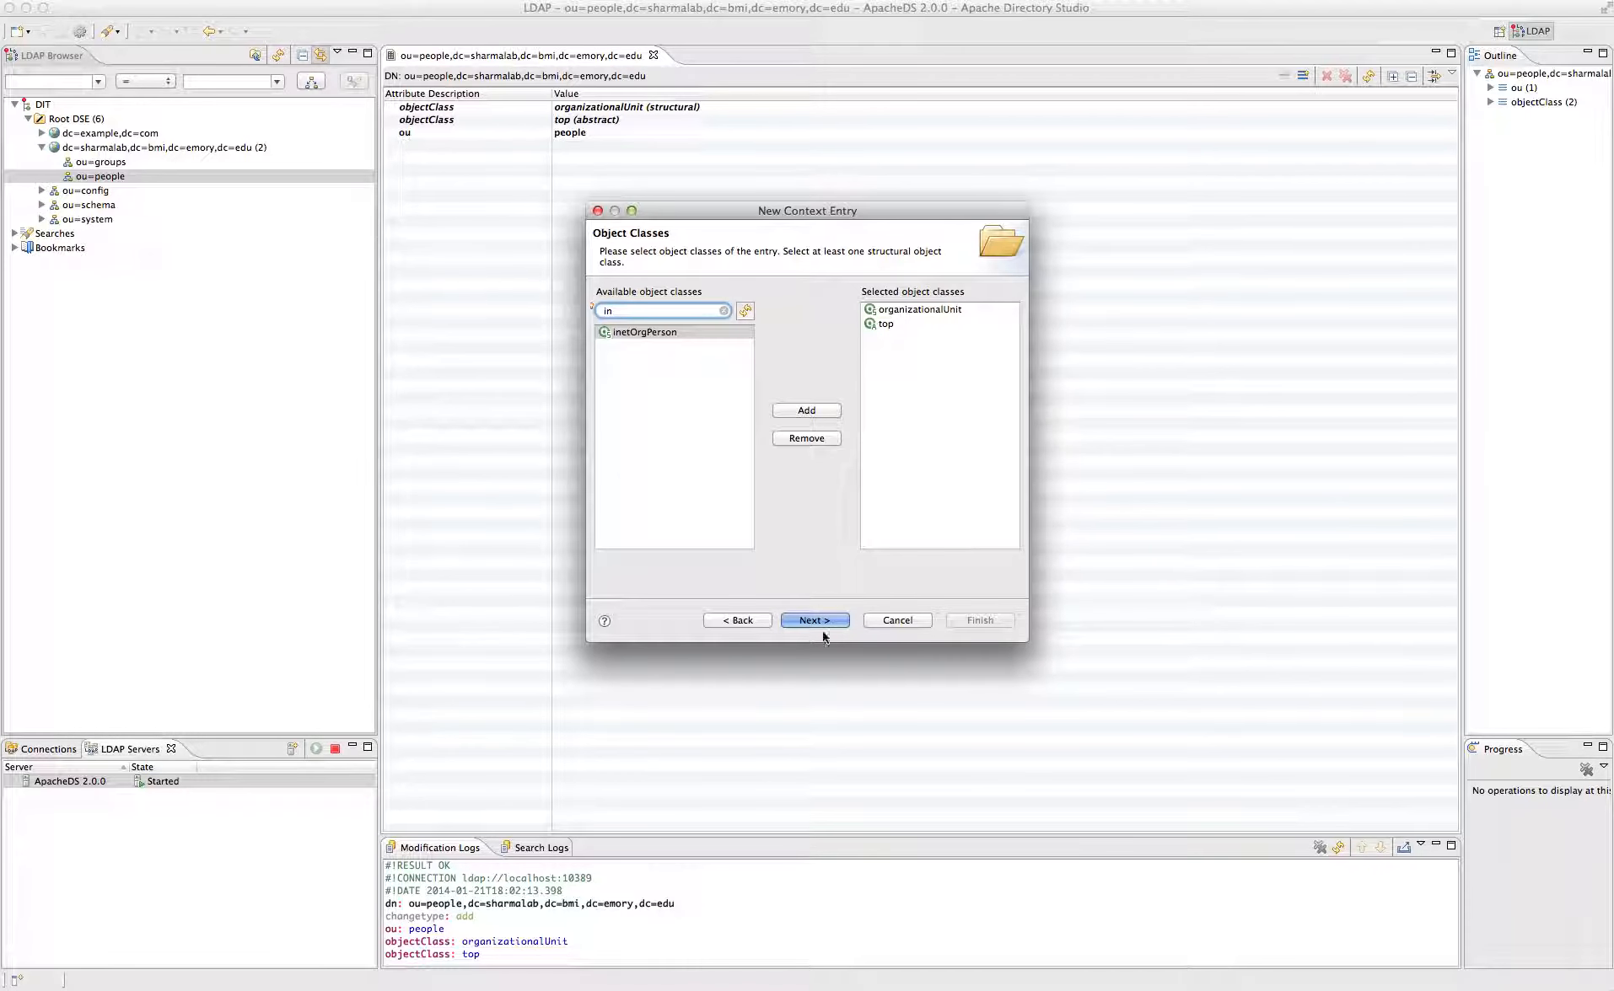
pyautogui.doubleClick(644, 332)
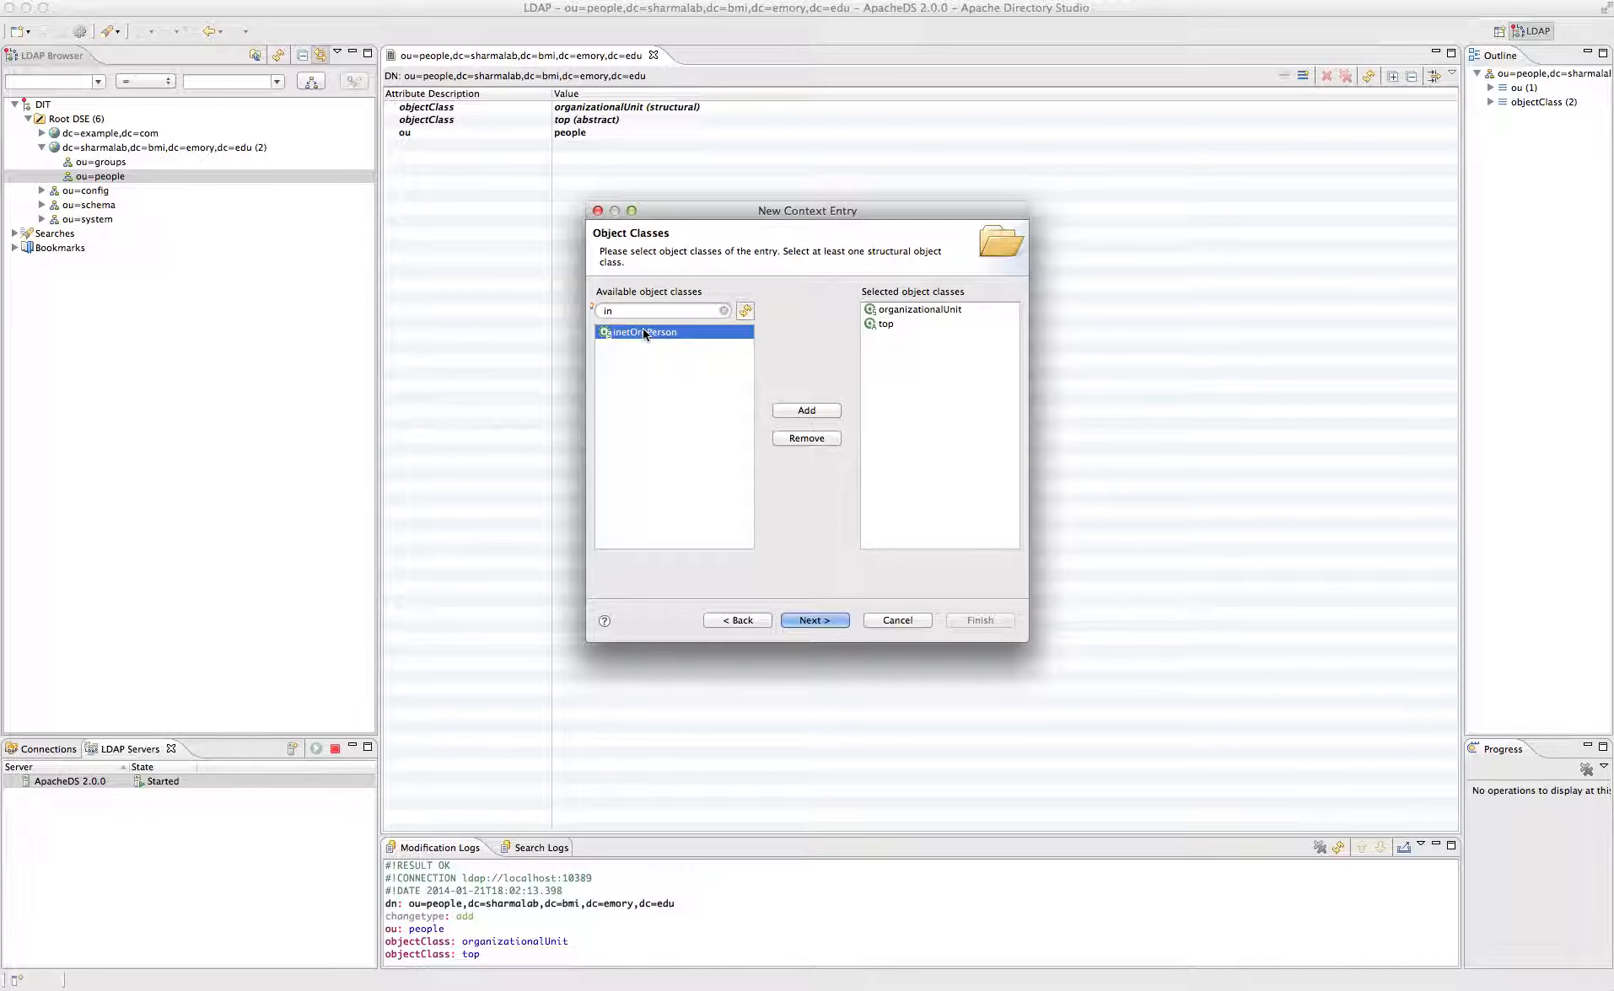
pyautogui.click(833, 622)
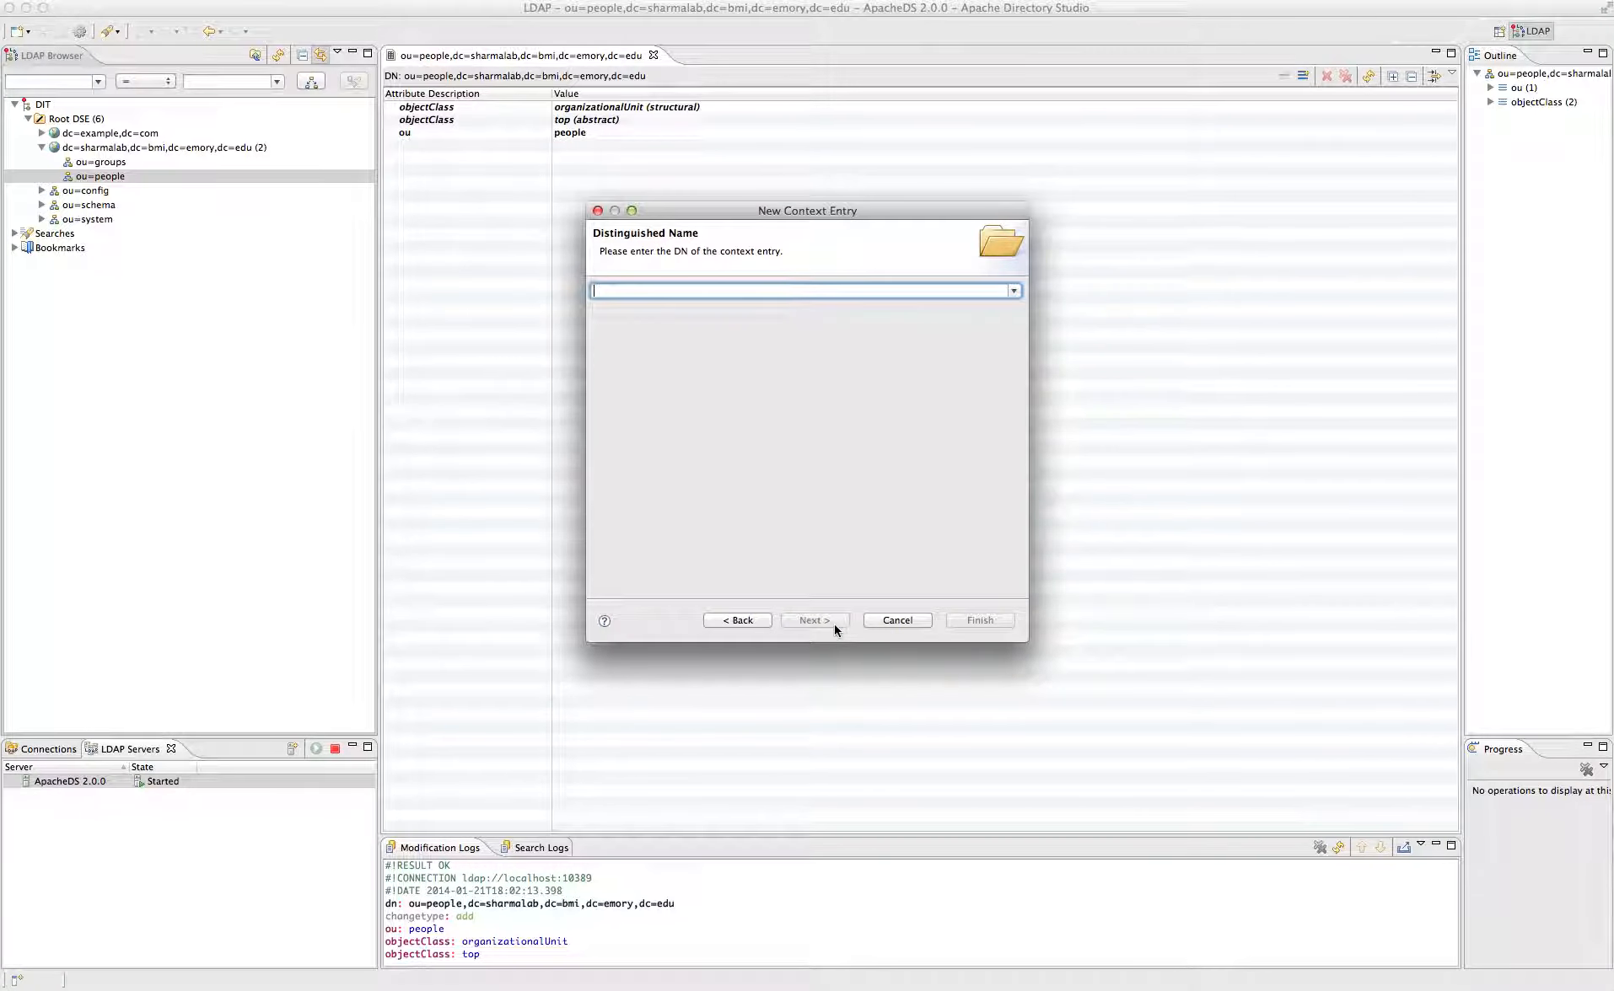
# - Set the DN to cn=admin,ou=people,dc=sharmalab,dc=bmi,dc=emory,dc=edu and advance to attributes
pyautogui.click(1013, 291)
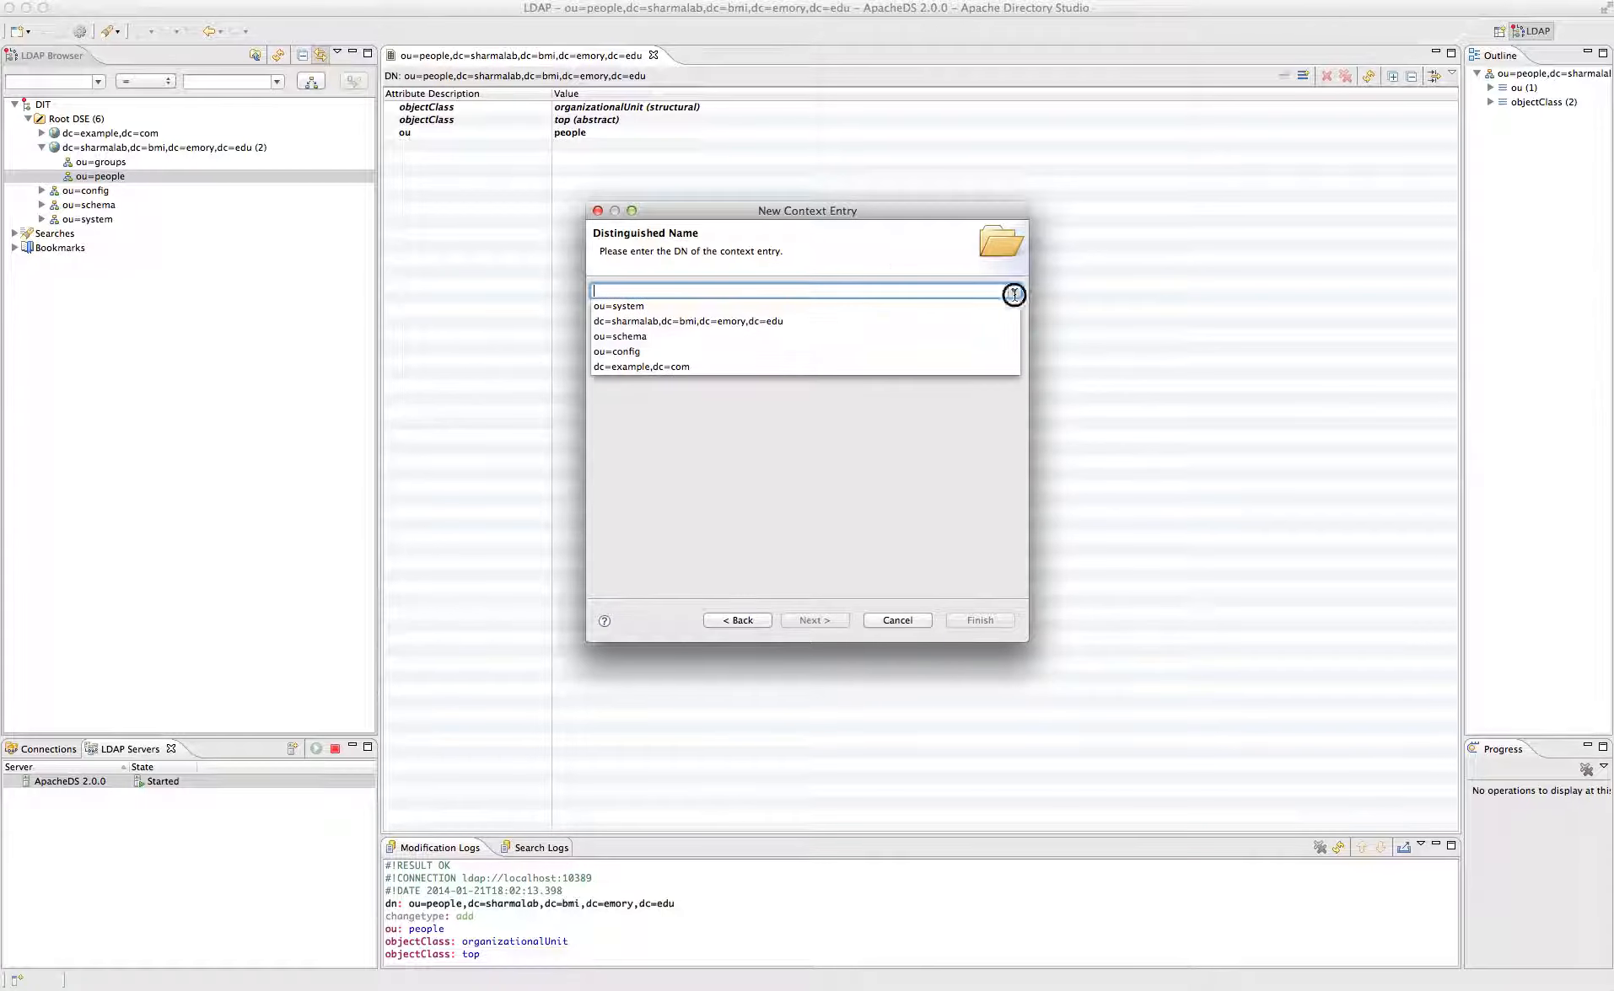
pyautogui.click(688, 320)
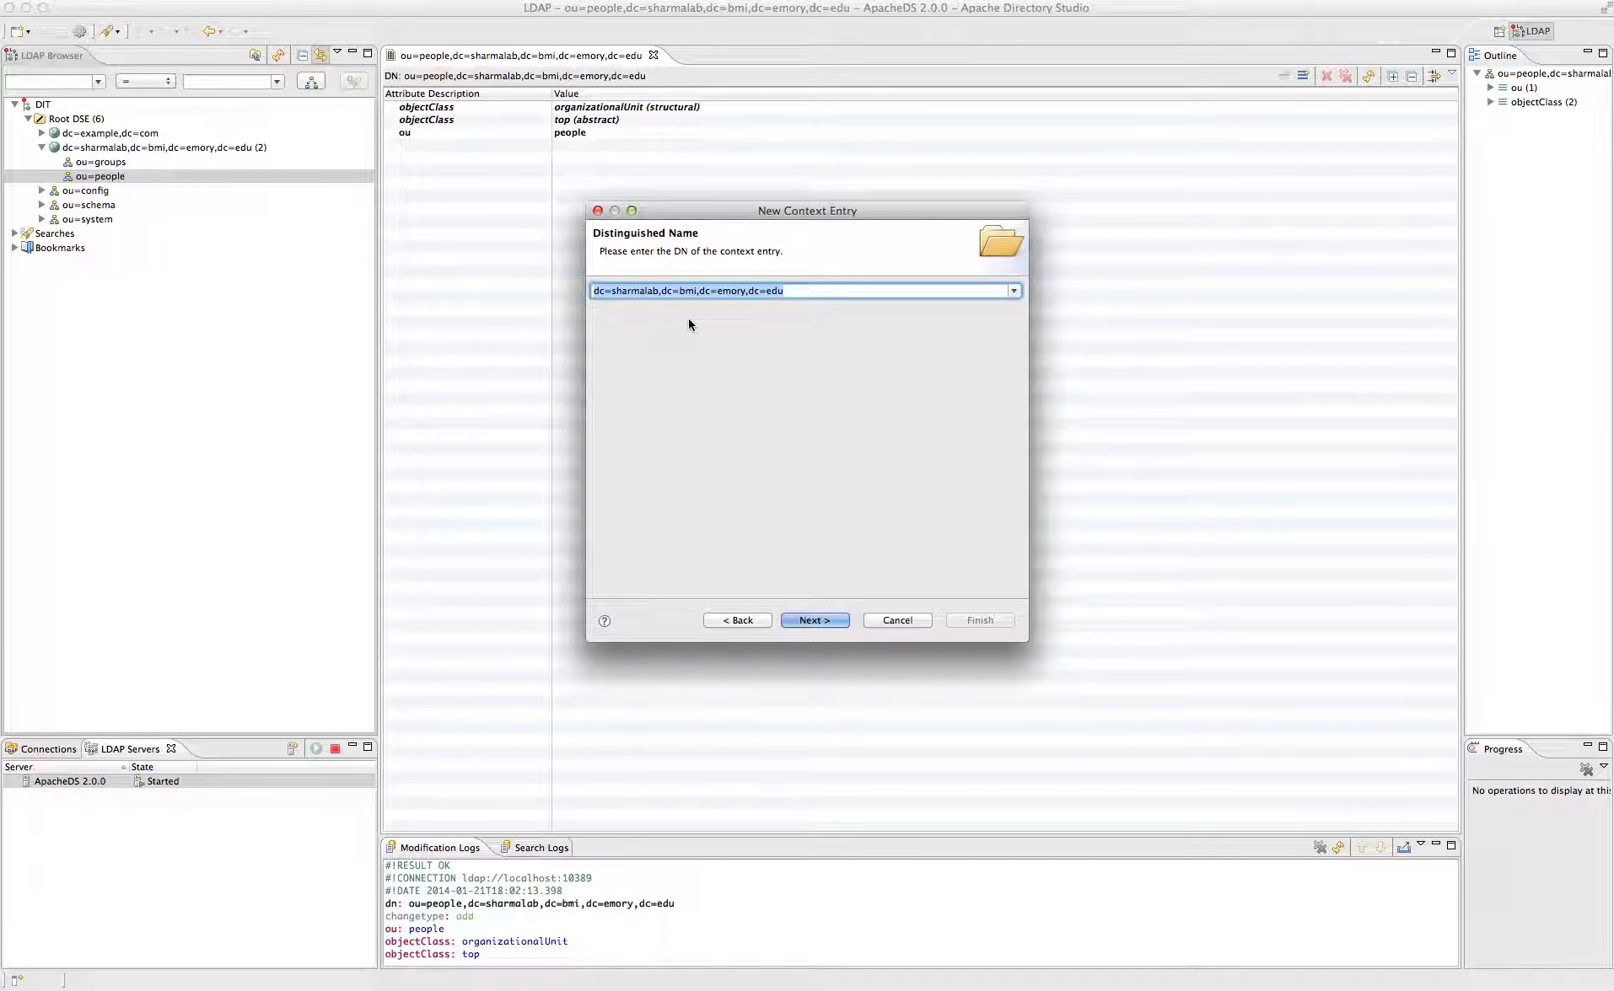
pyautogui.click(1014, 290)
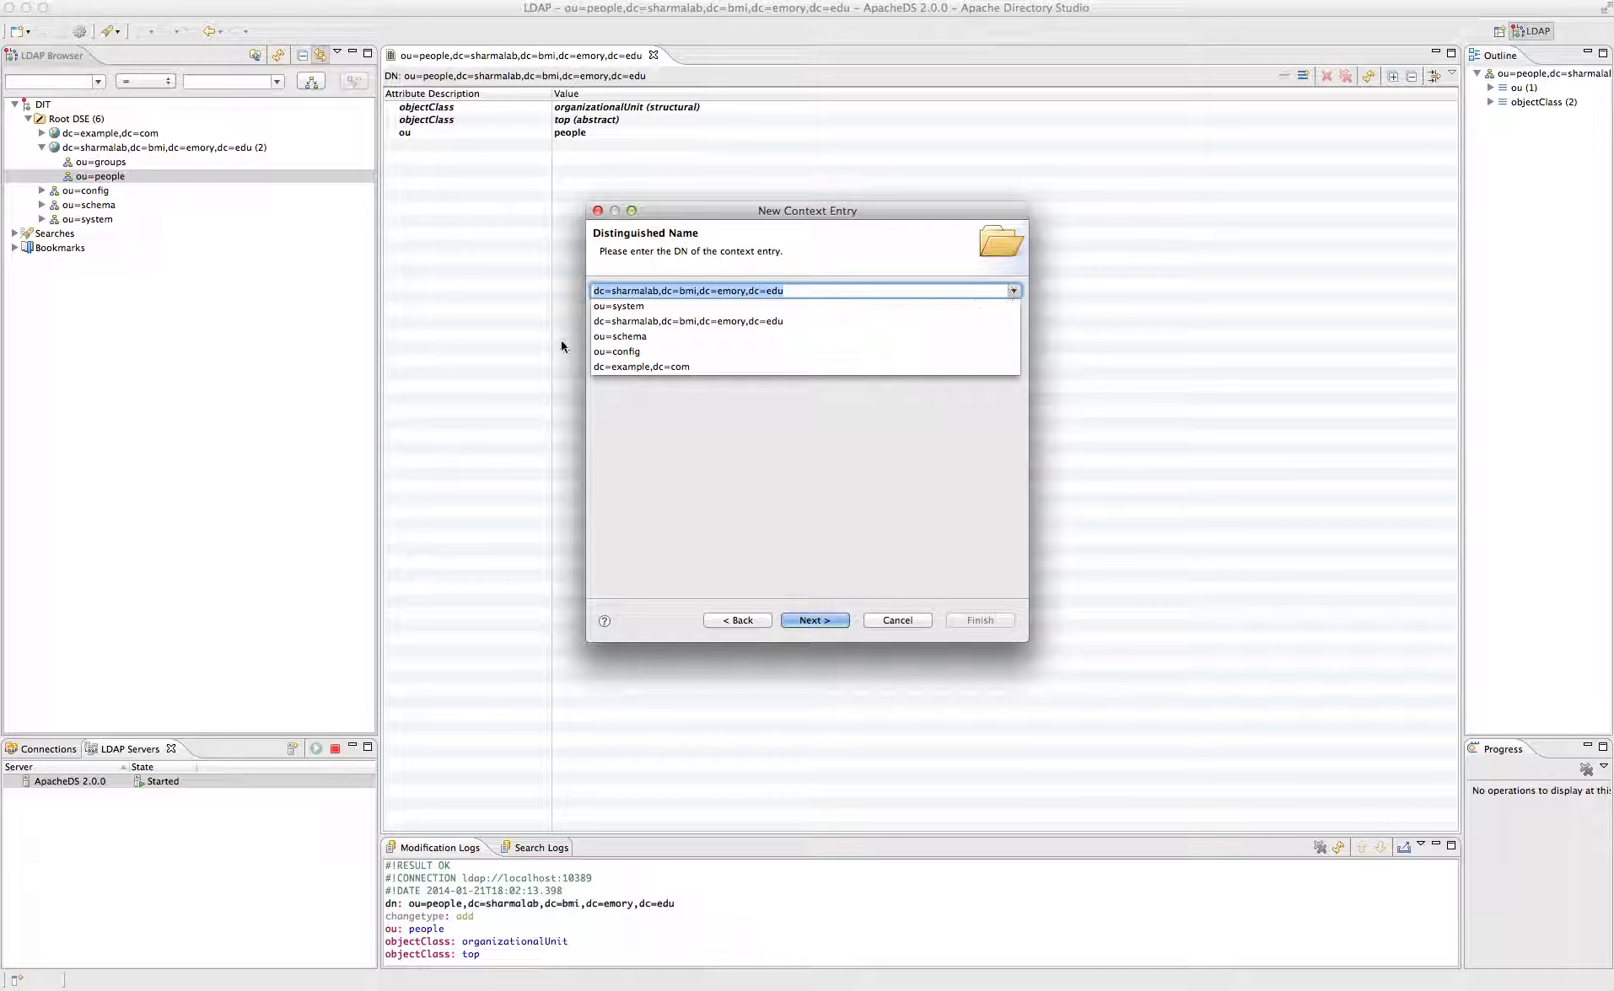
pyautogui.click(602, 291)
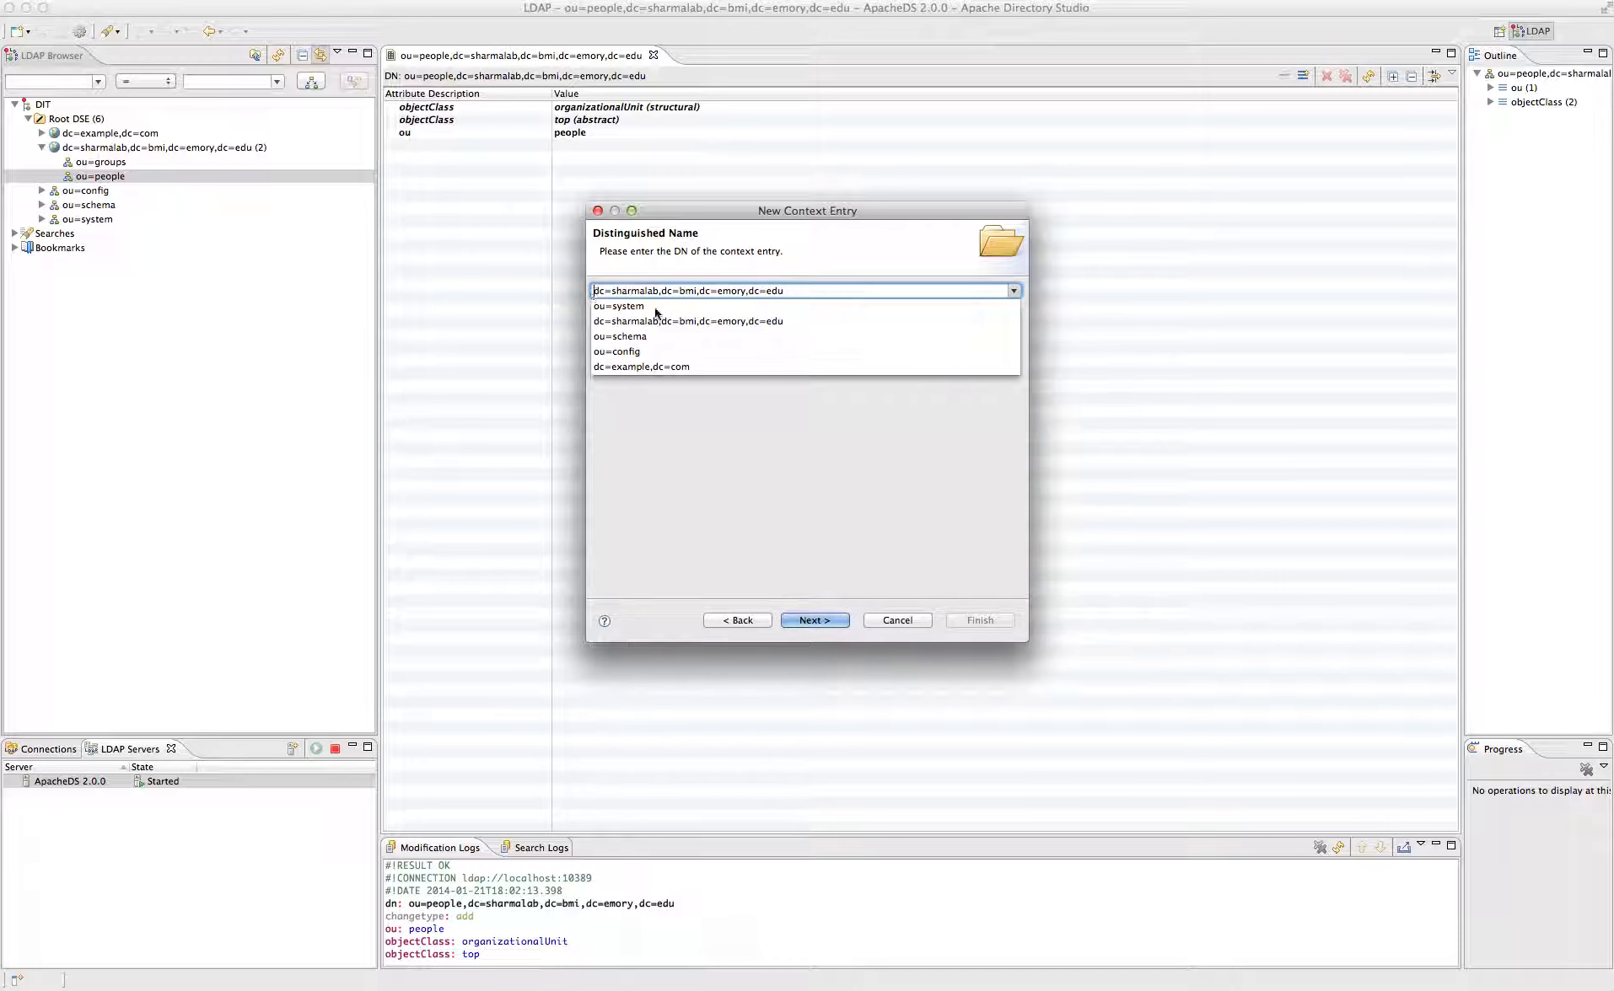
pyautogui.write('cn=admi')
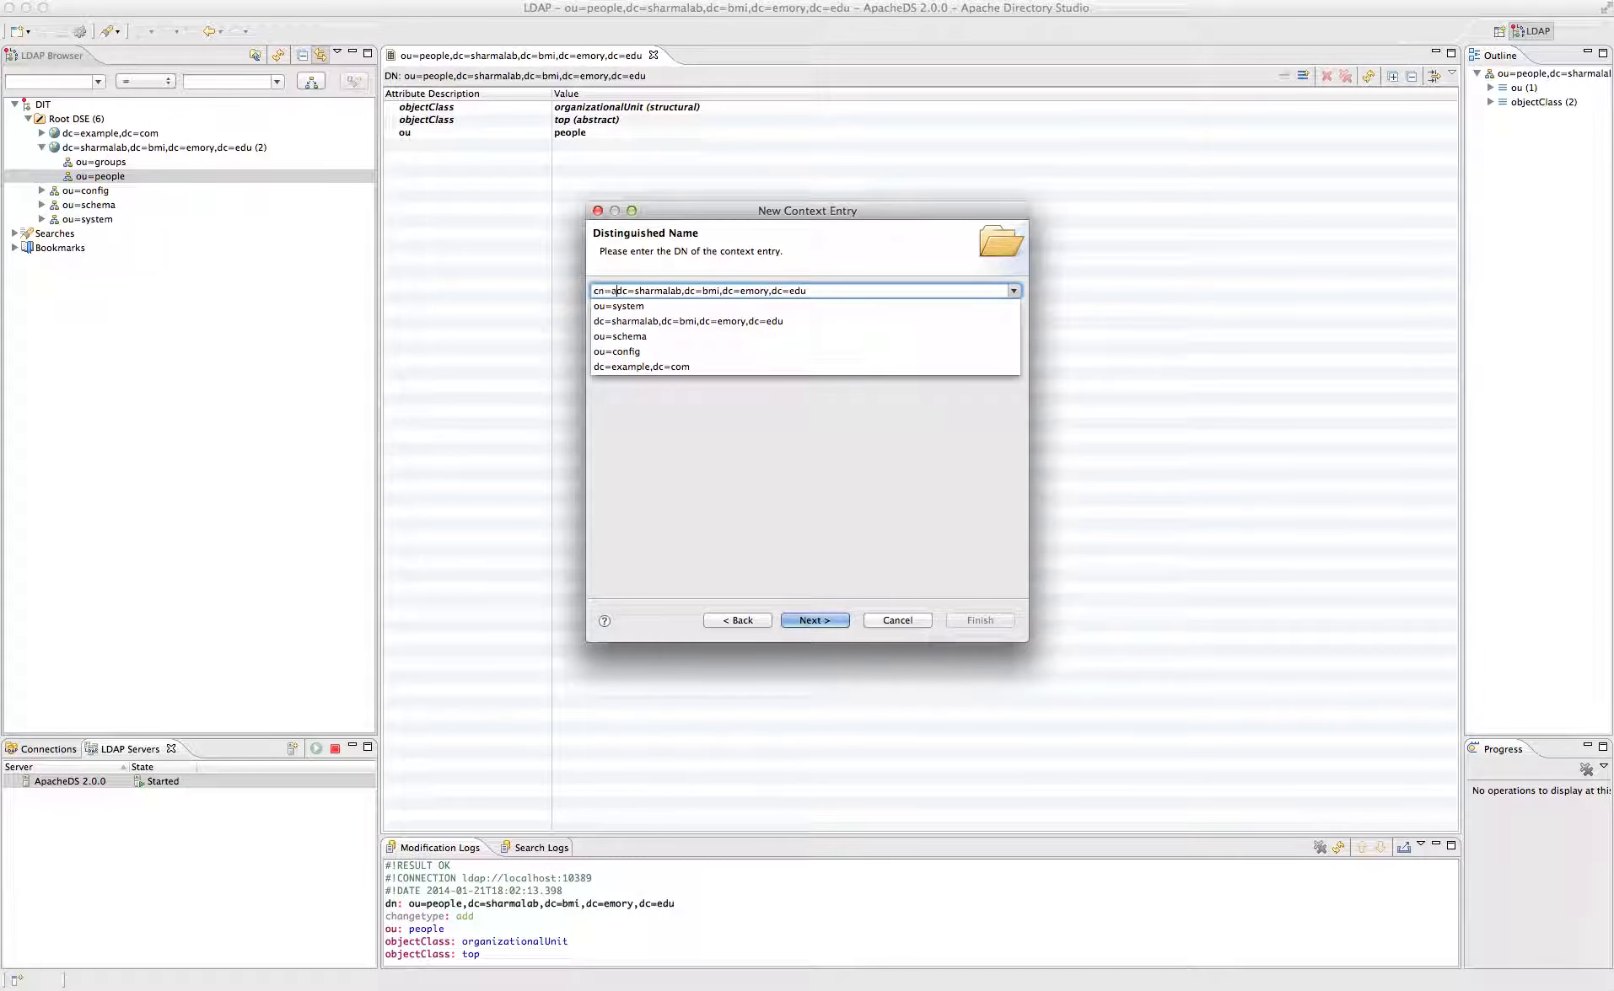
pyautogui.write('n,')
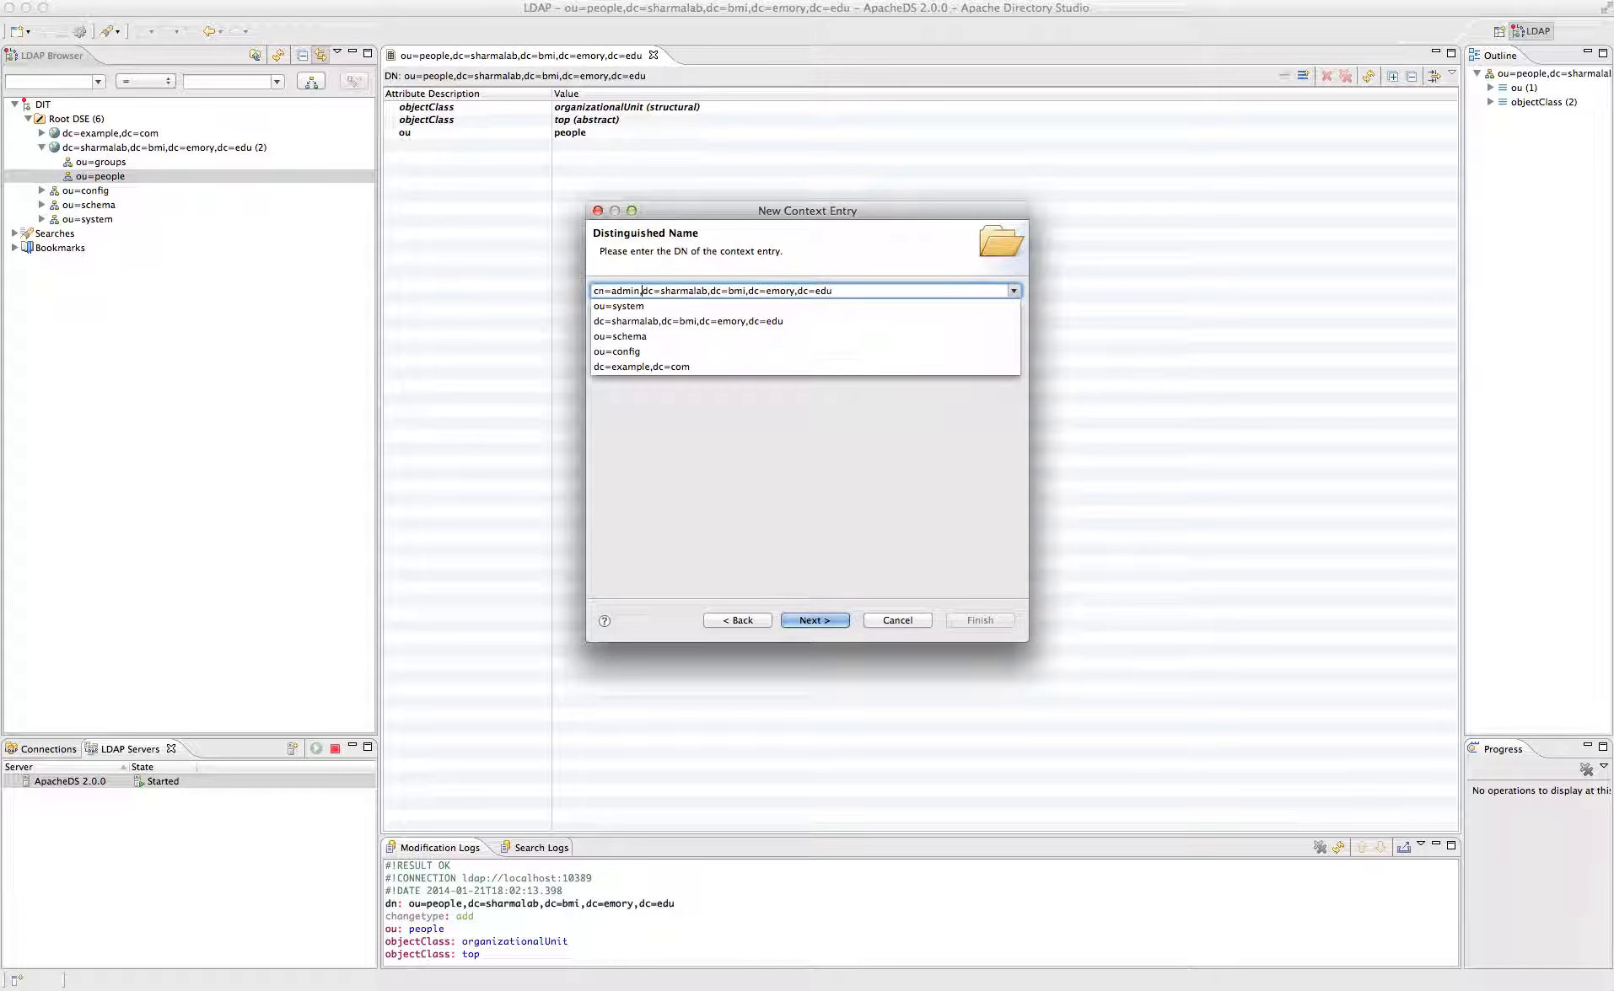
pyautogui.write('ou=people,')
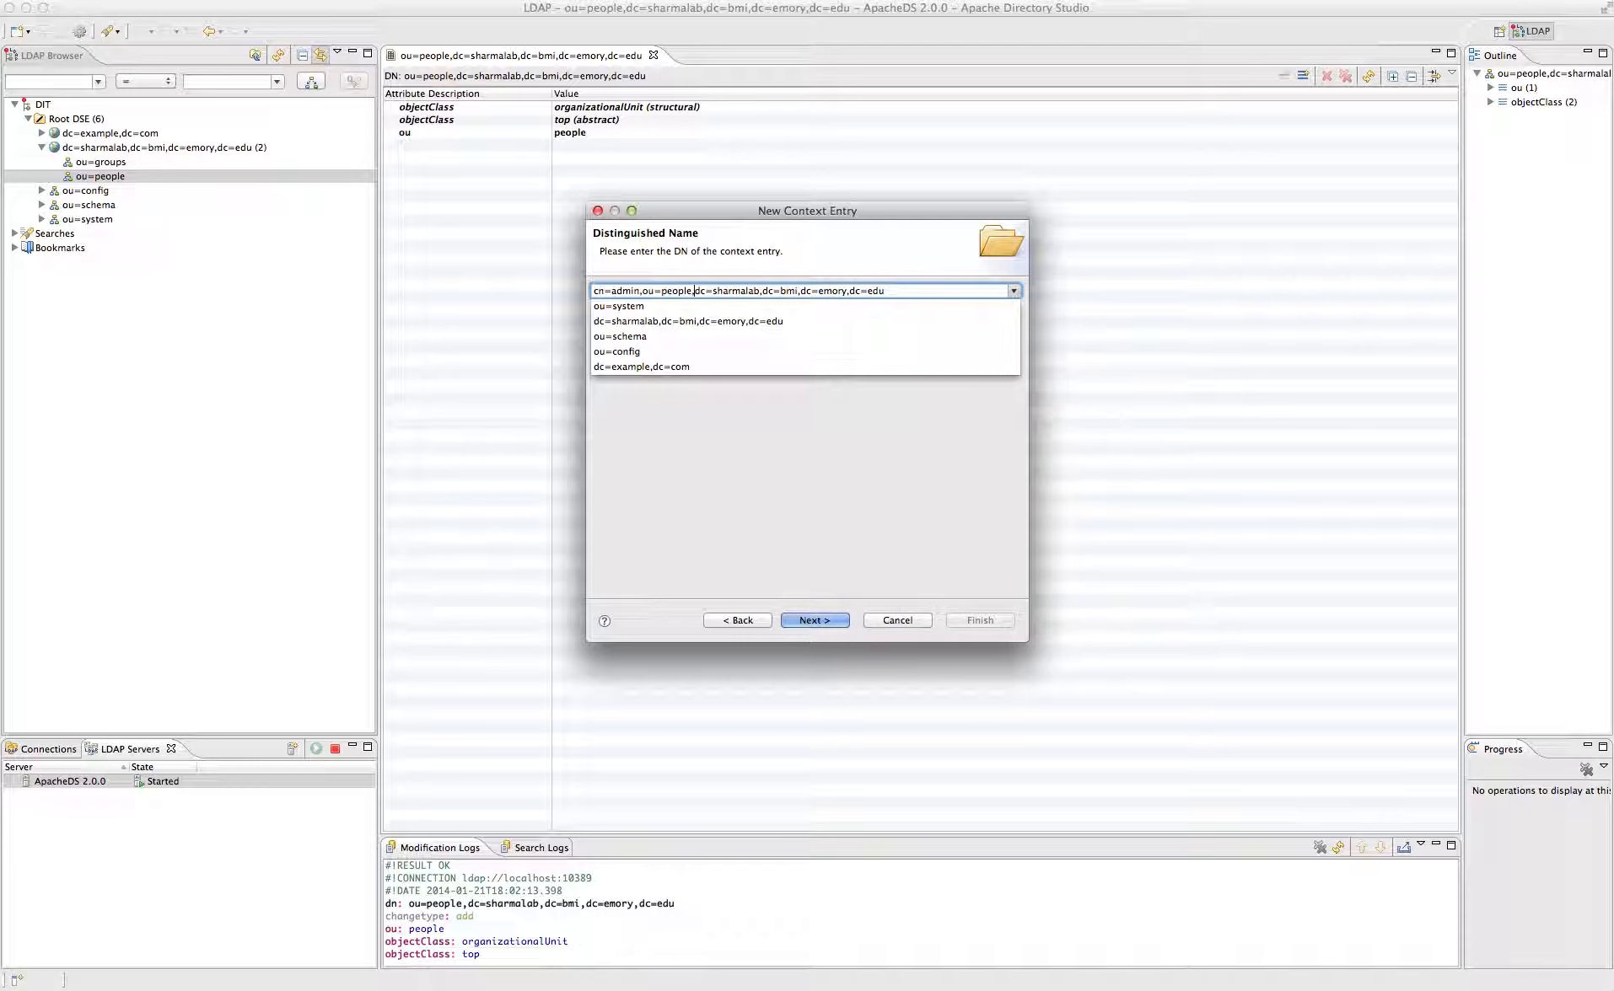
pyautogui.click(743, 472)
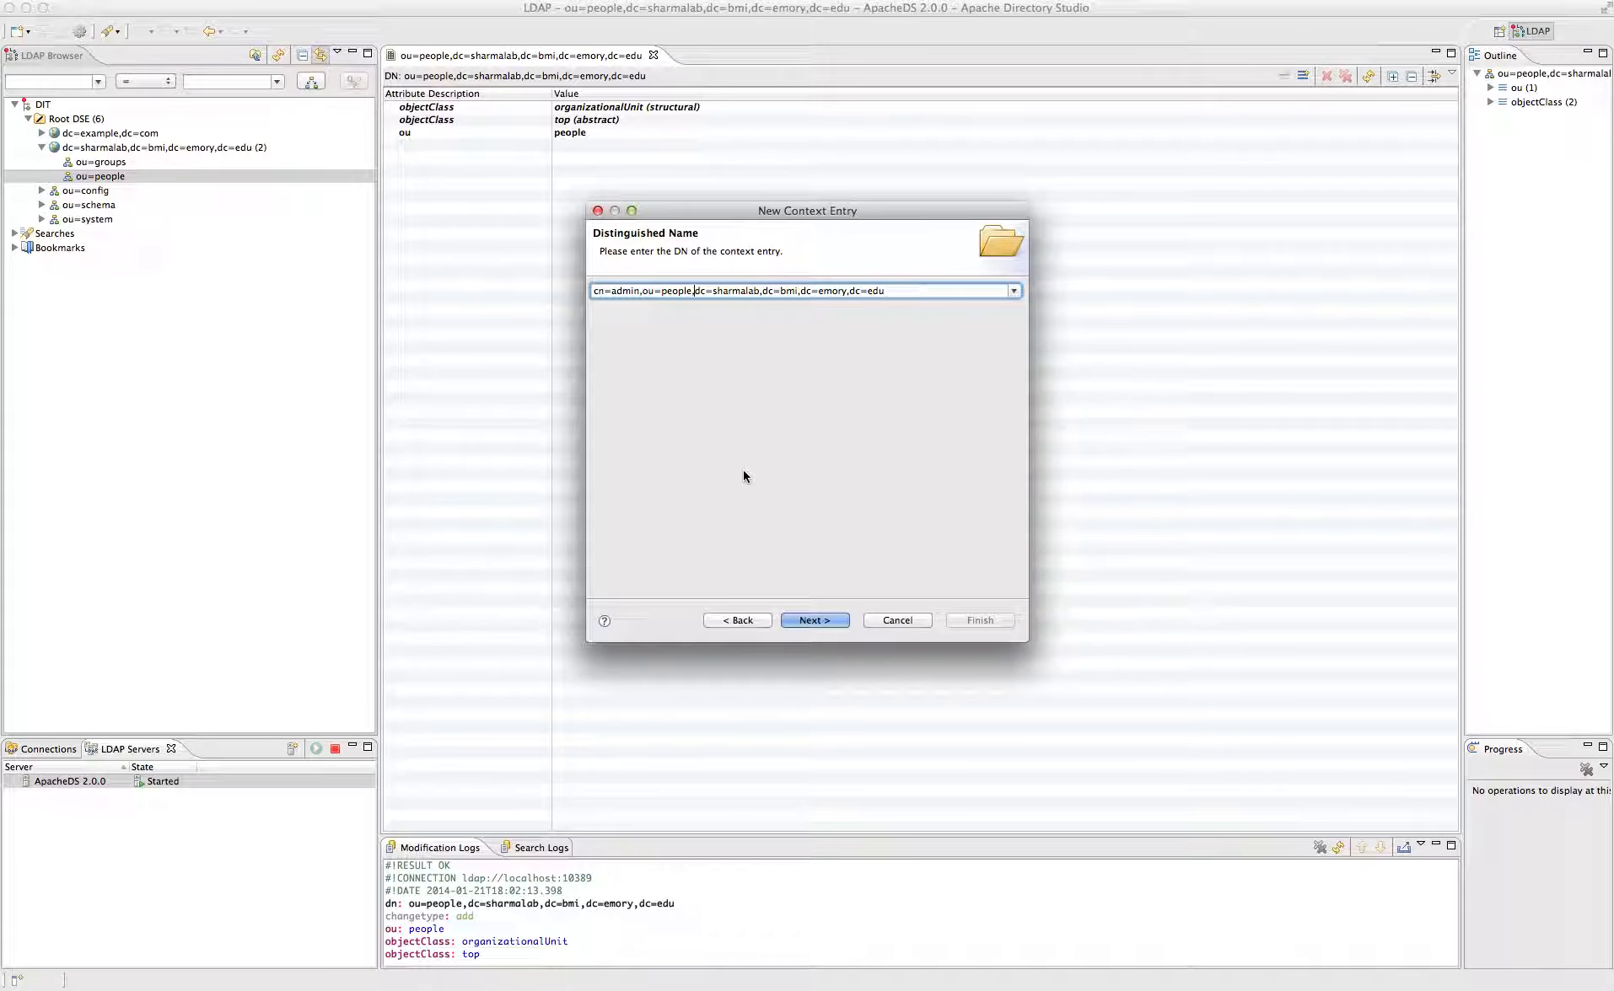
pyautogui.click(822, 620)
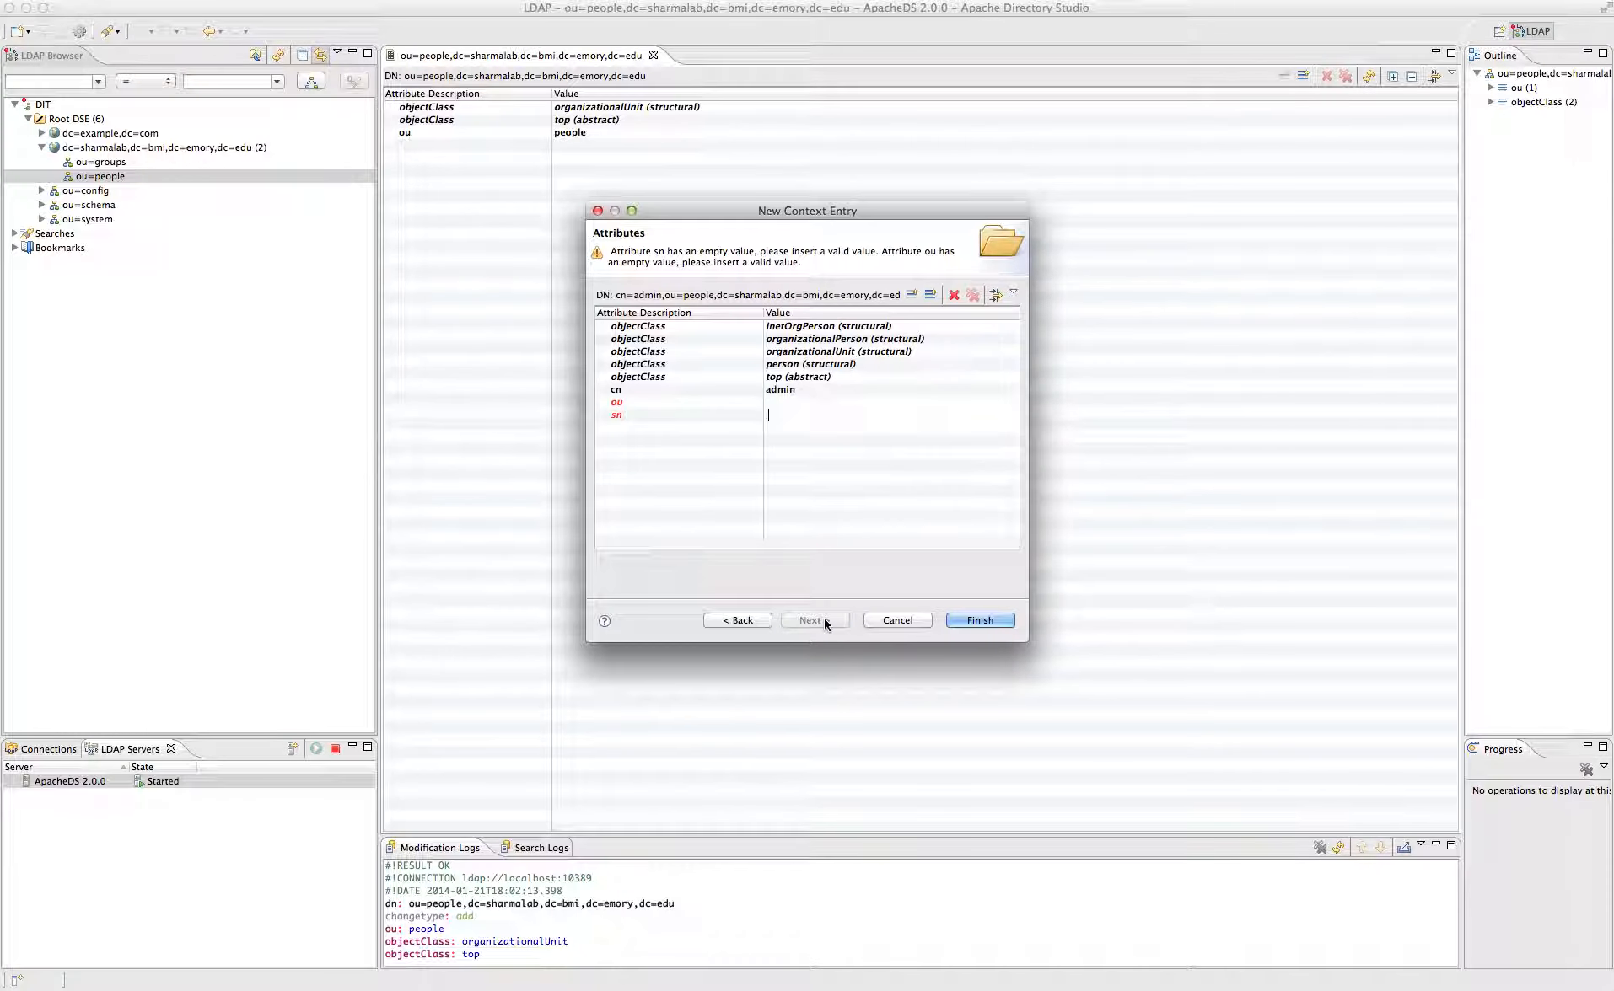
pyautogui.click(782, 404)
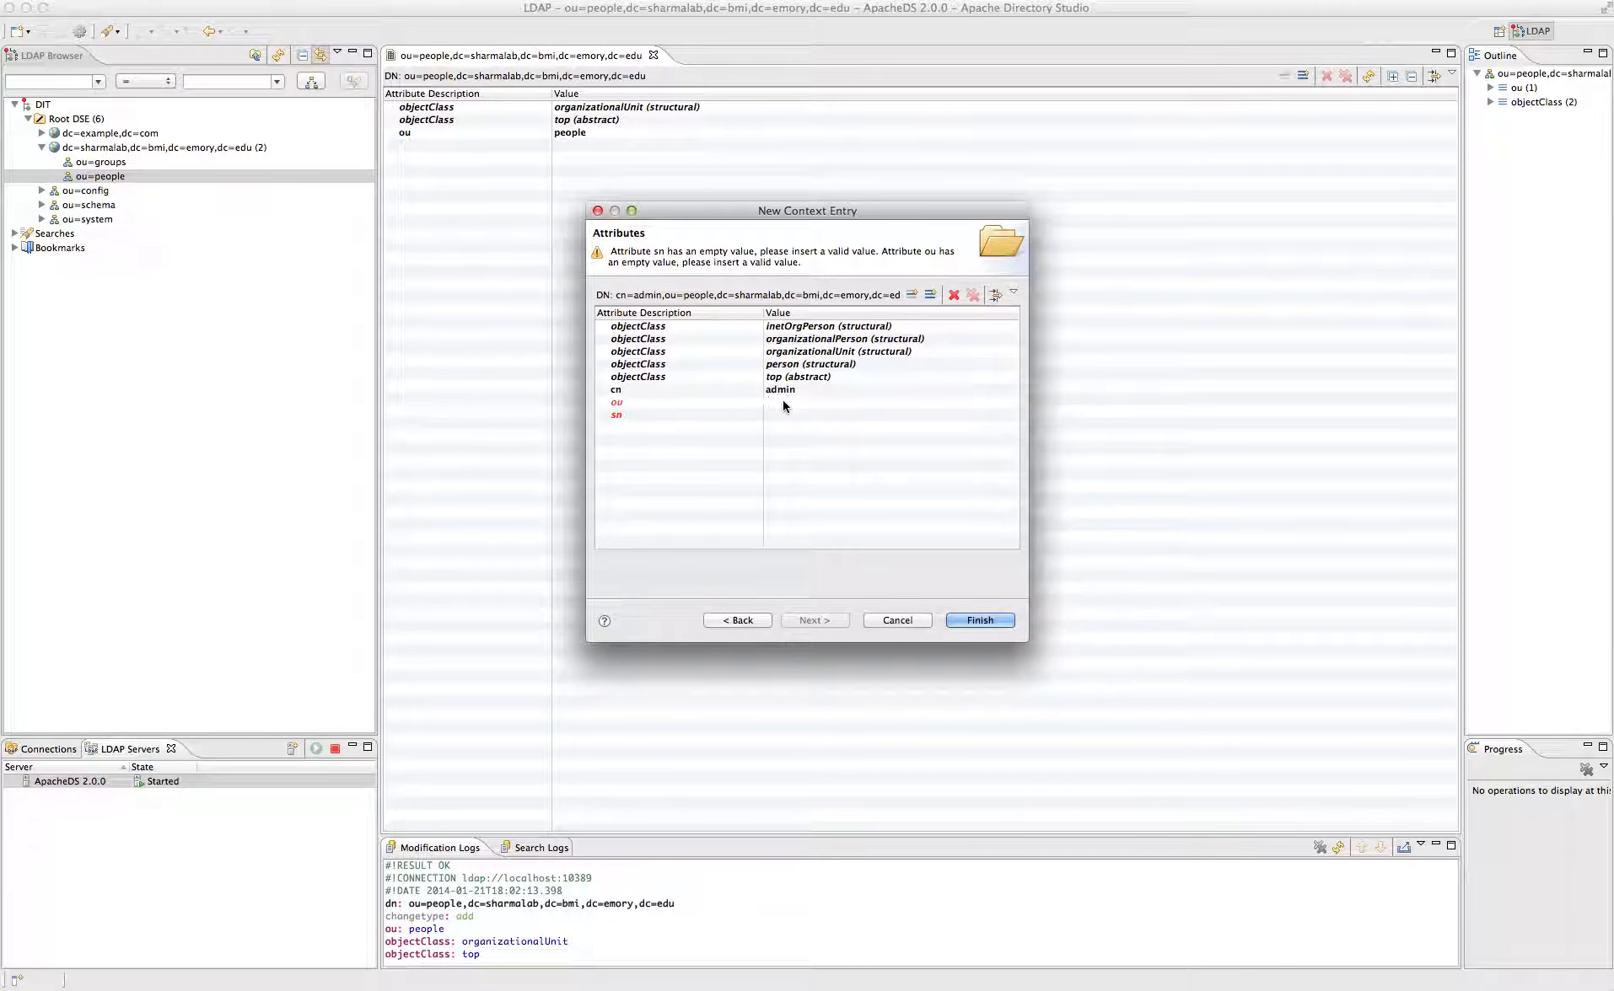
pyautogui.write('cci')
pyautogui.press('BackSpace')
pyautogui.press('BackSpace')
pyautogui.press('BackSpace')
pyautogui.click(906, 340)
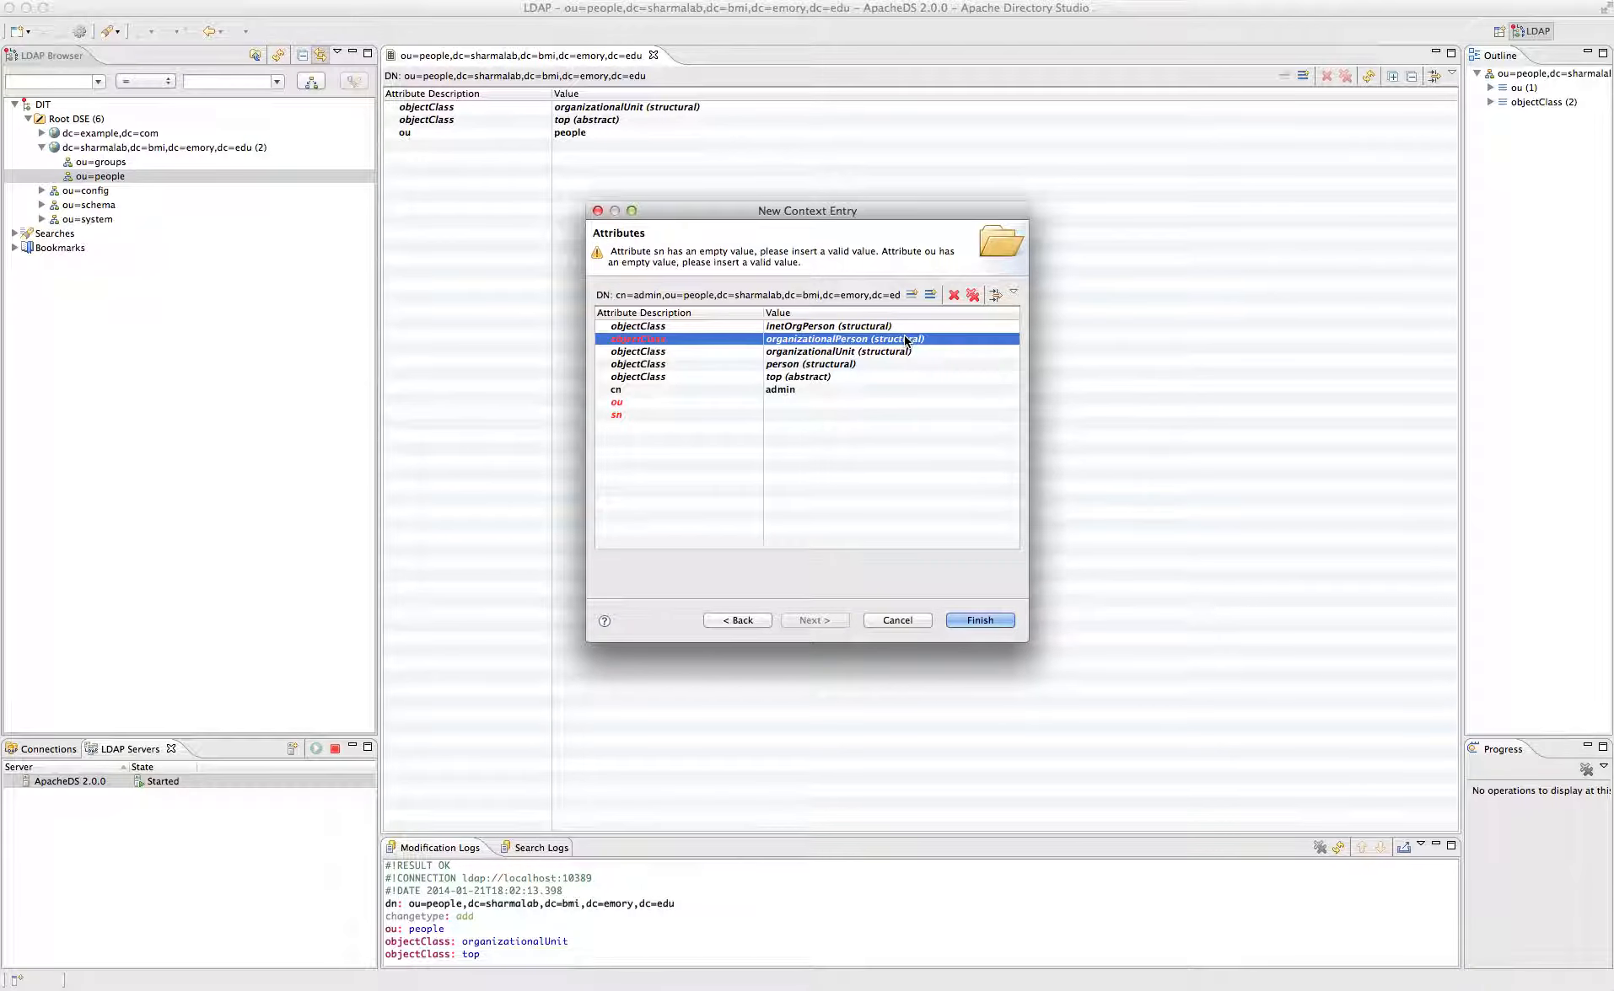
pyautogui.rightClick(905, 341)
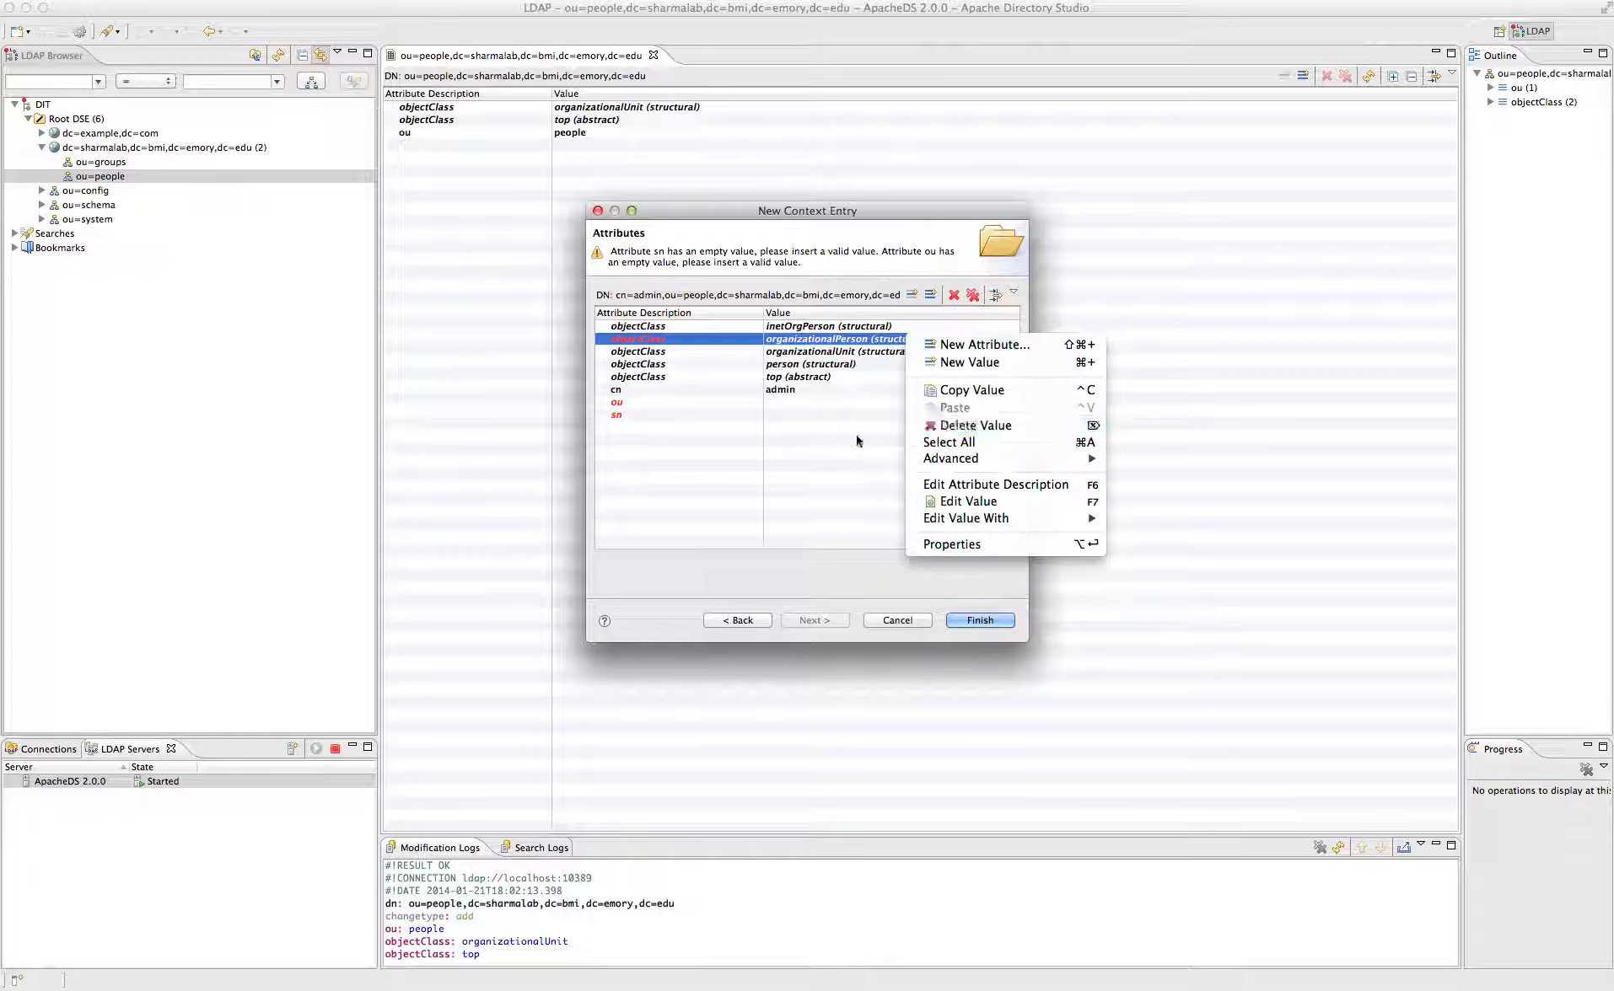
pyautogui.click(811, 441)
pyautogui.click(793, 431)
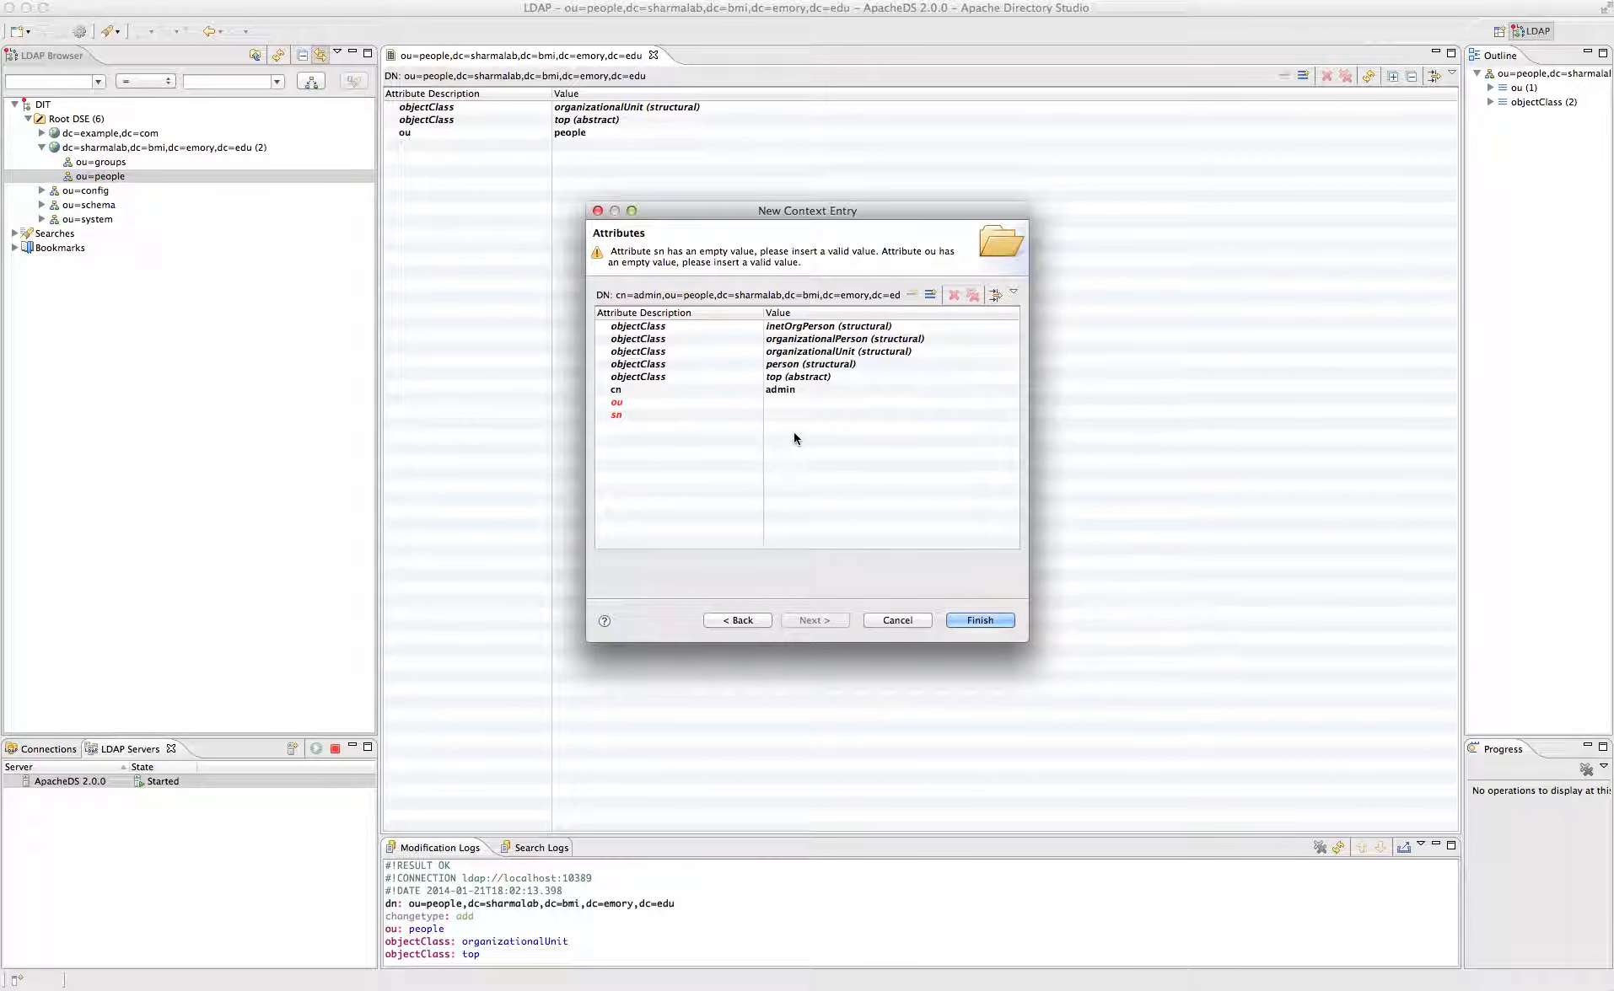
# - Delete the organizationalUnit objectClass value from the new cn=admin entry
pyautogui.click(824, 352)
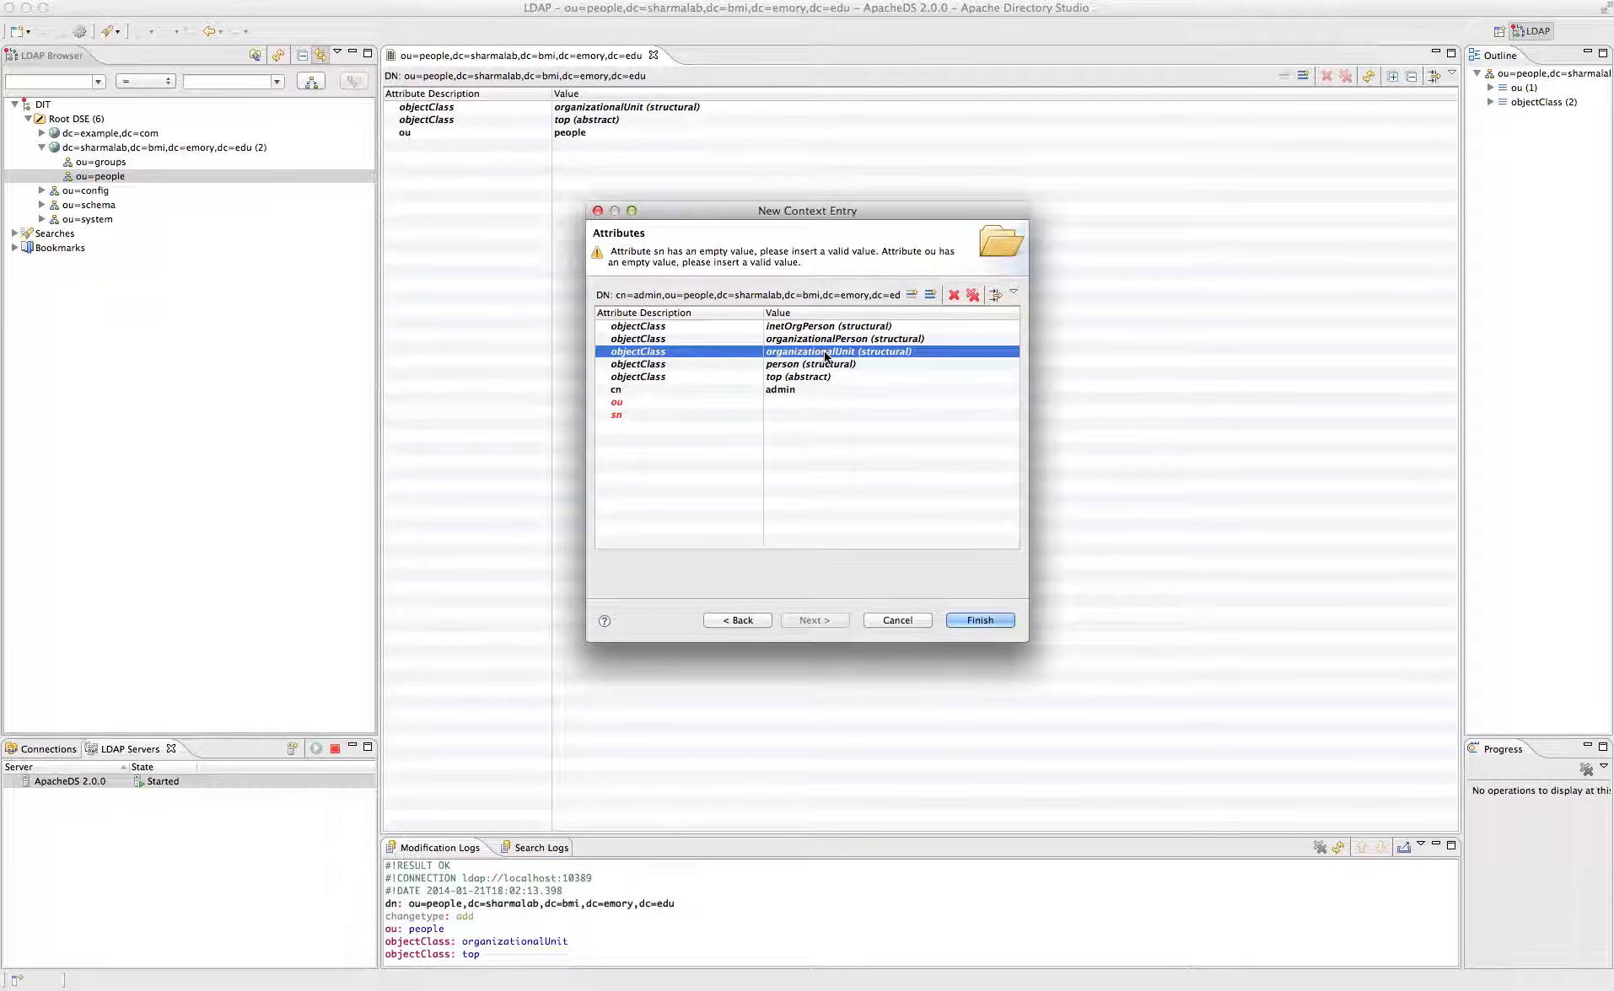
pyautogui.rightClick(824, 356)
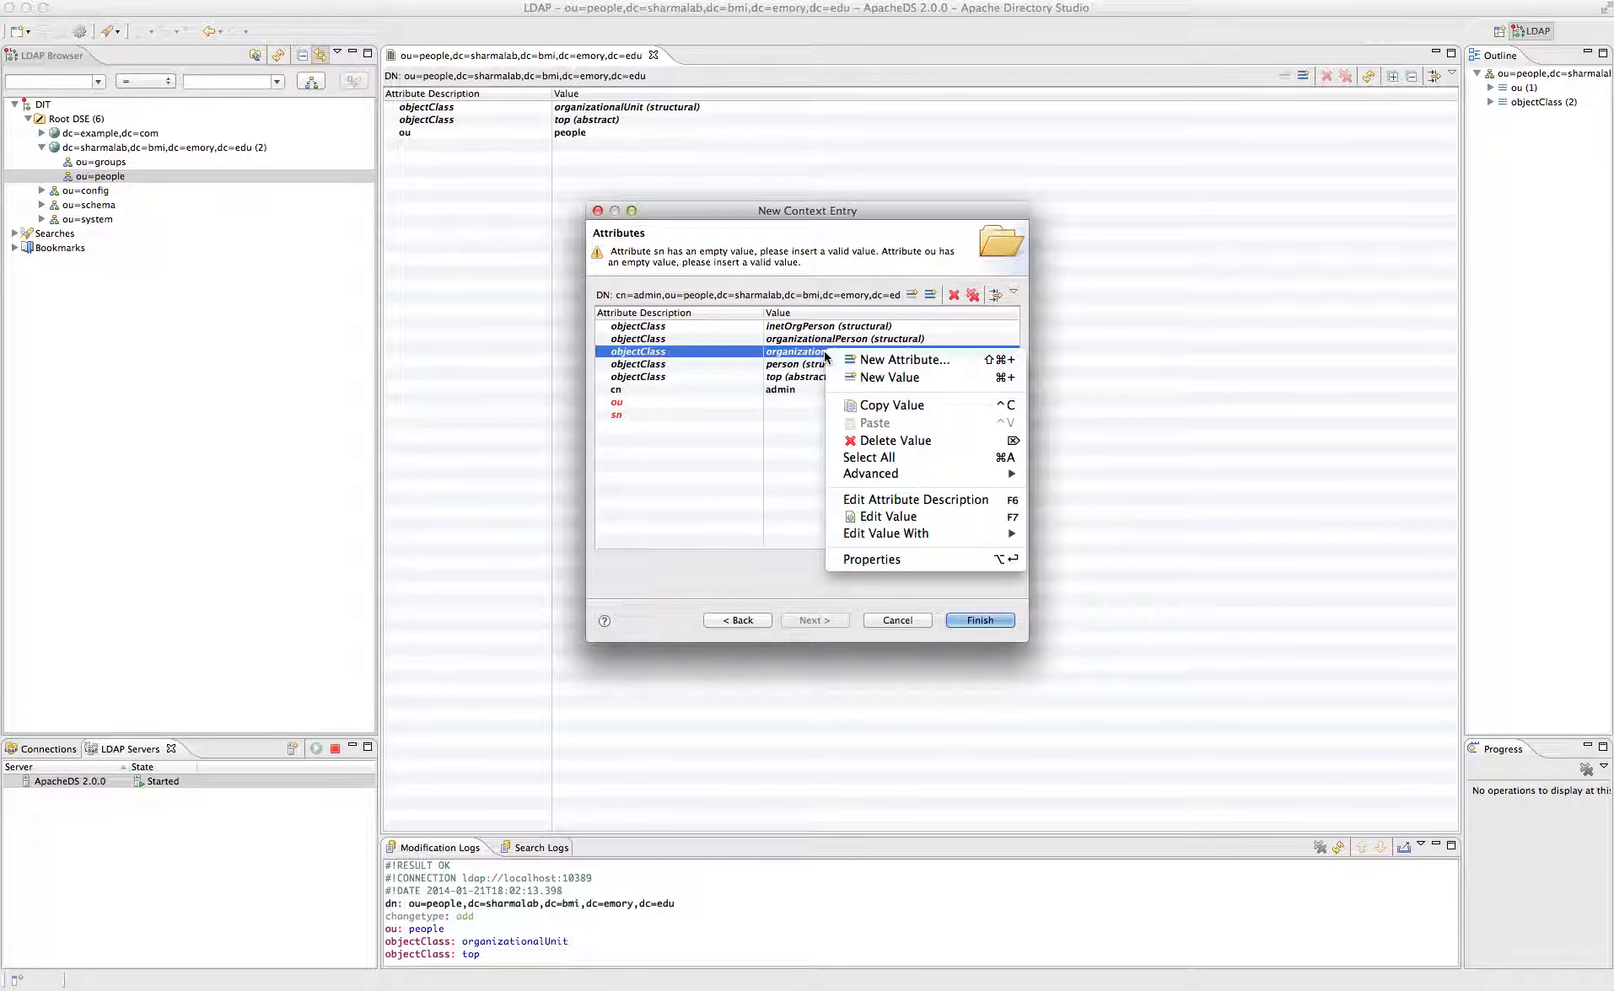
pyautogui.click(898, 441)
pyautogui.click(975, 444)
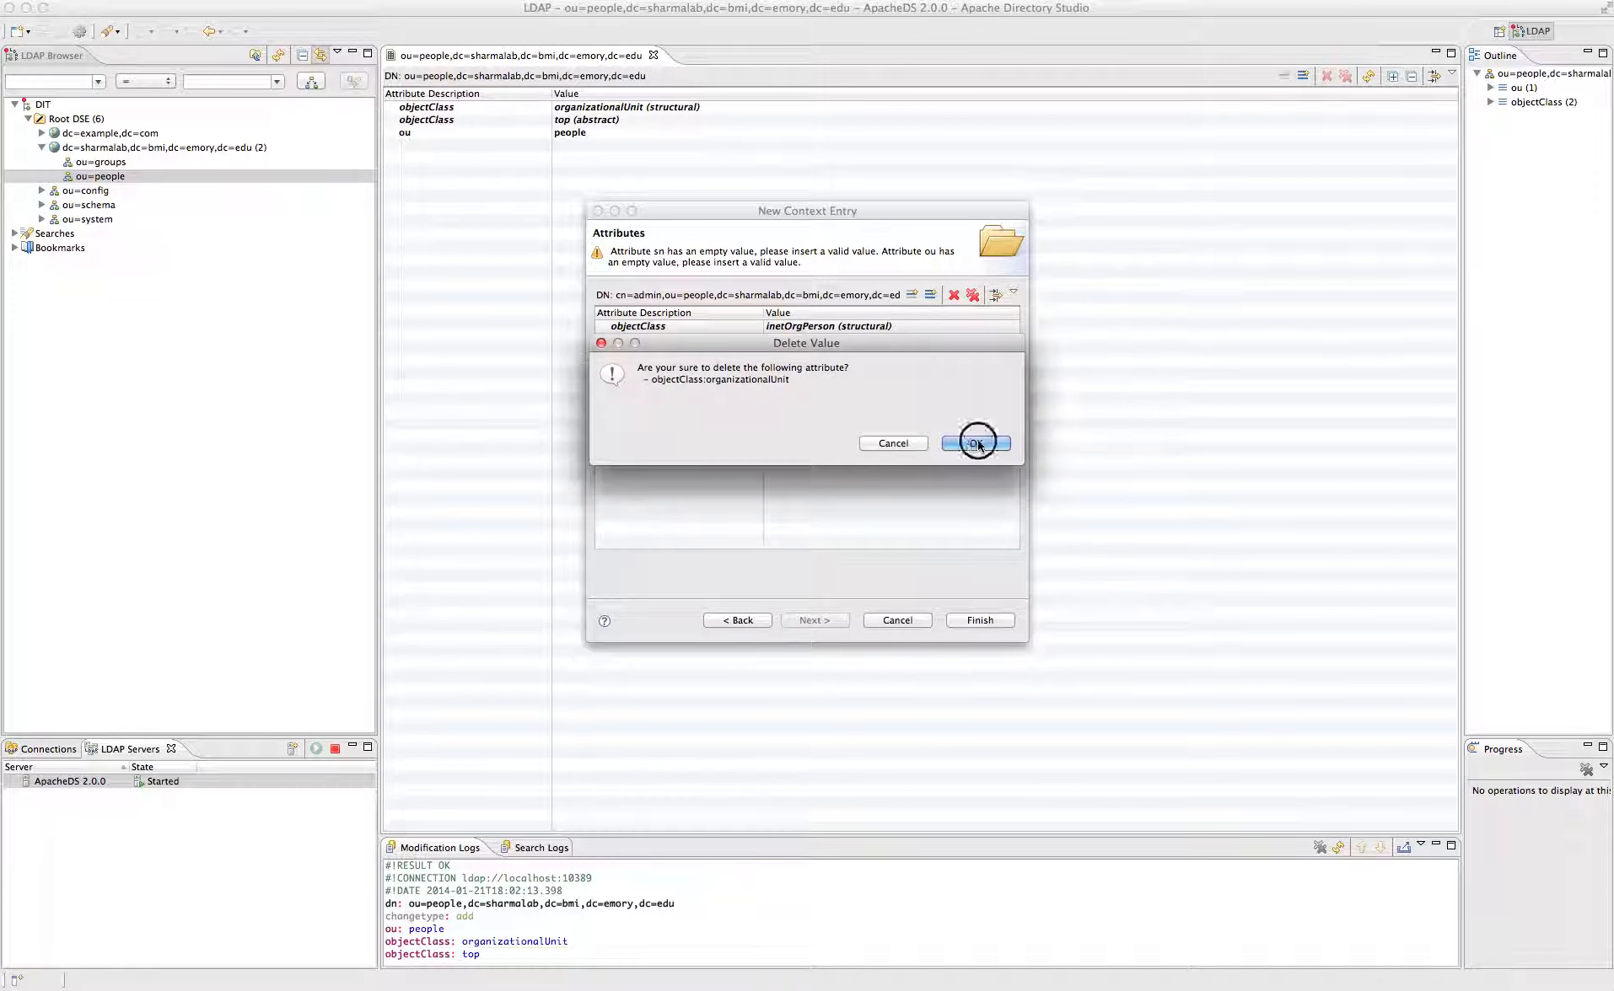
pyautogui.click(859, 338)
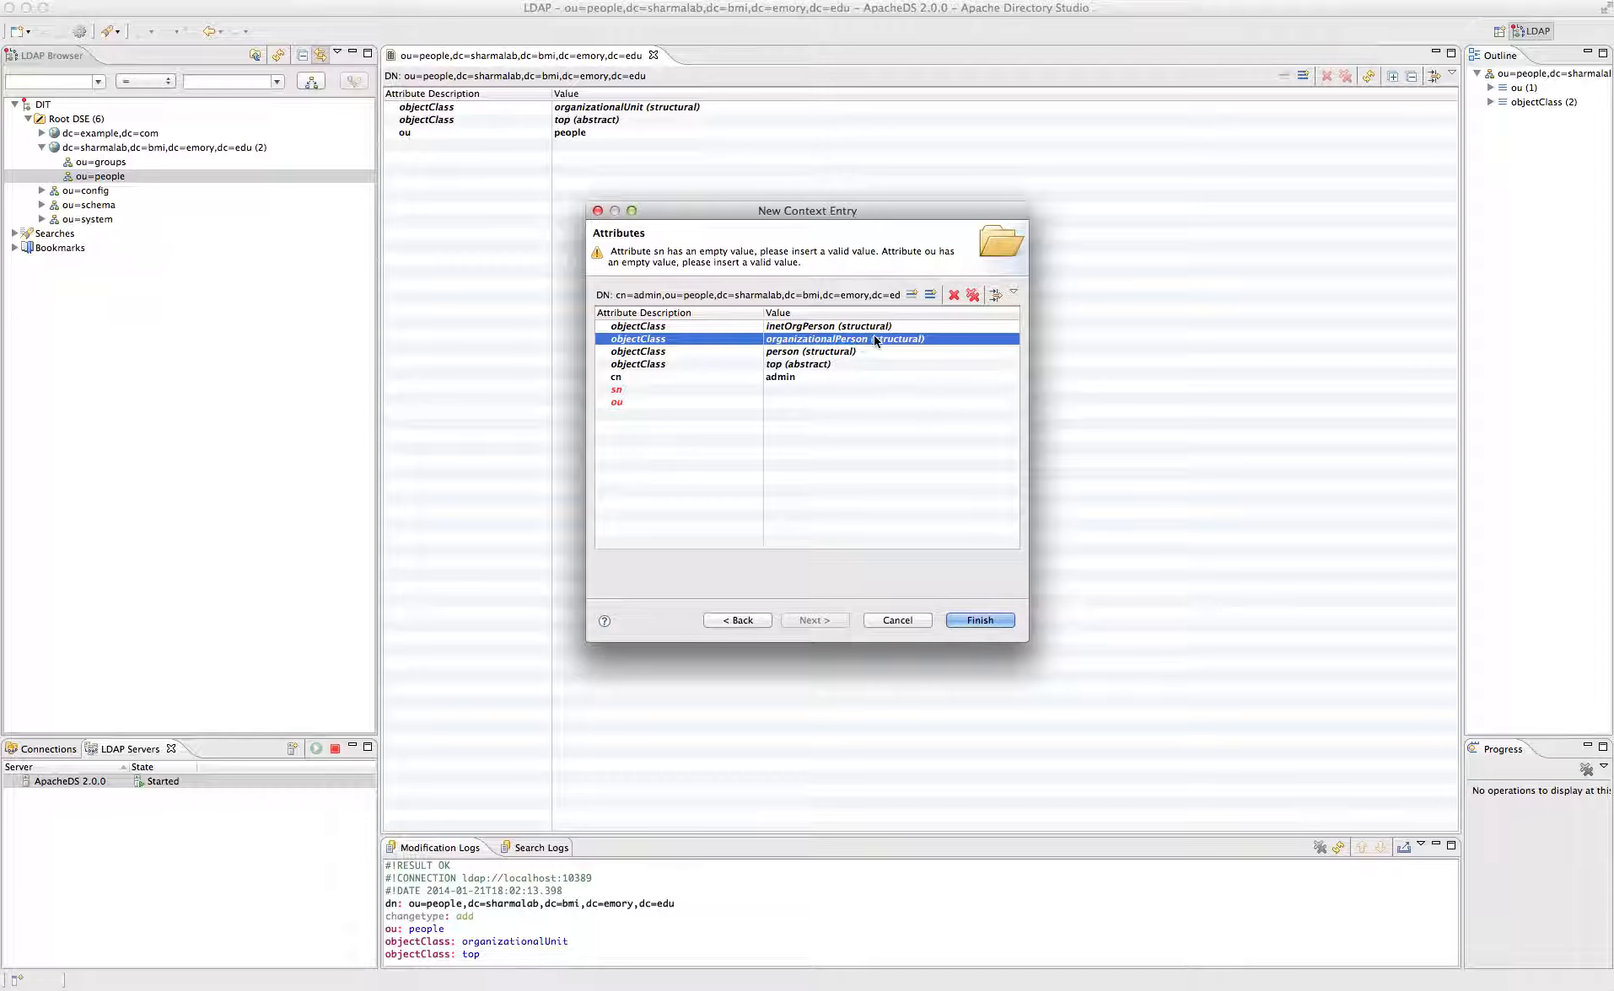
# - Set the sn attribute to sharma
pyautogui.click(780, 392)
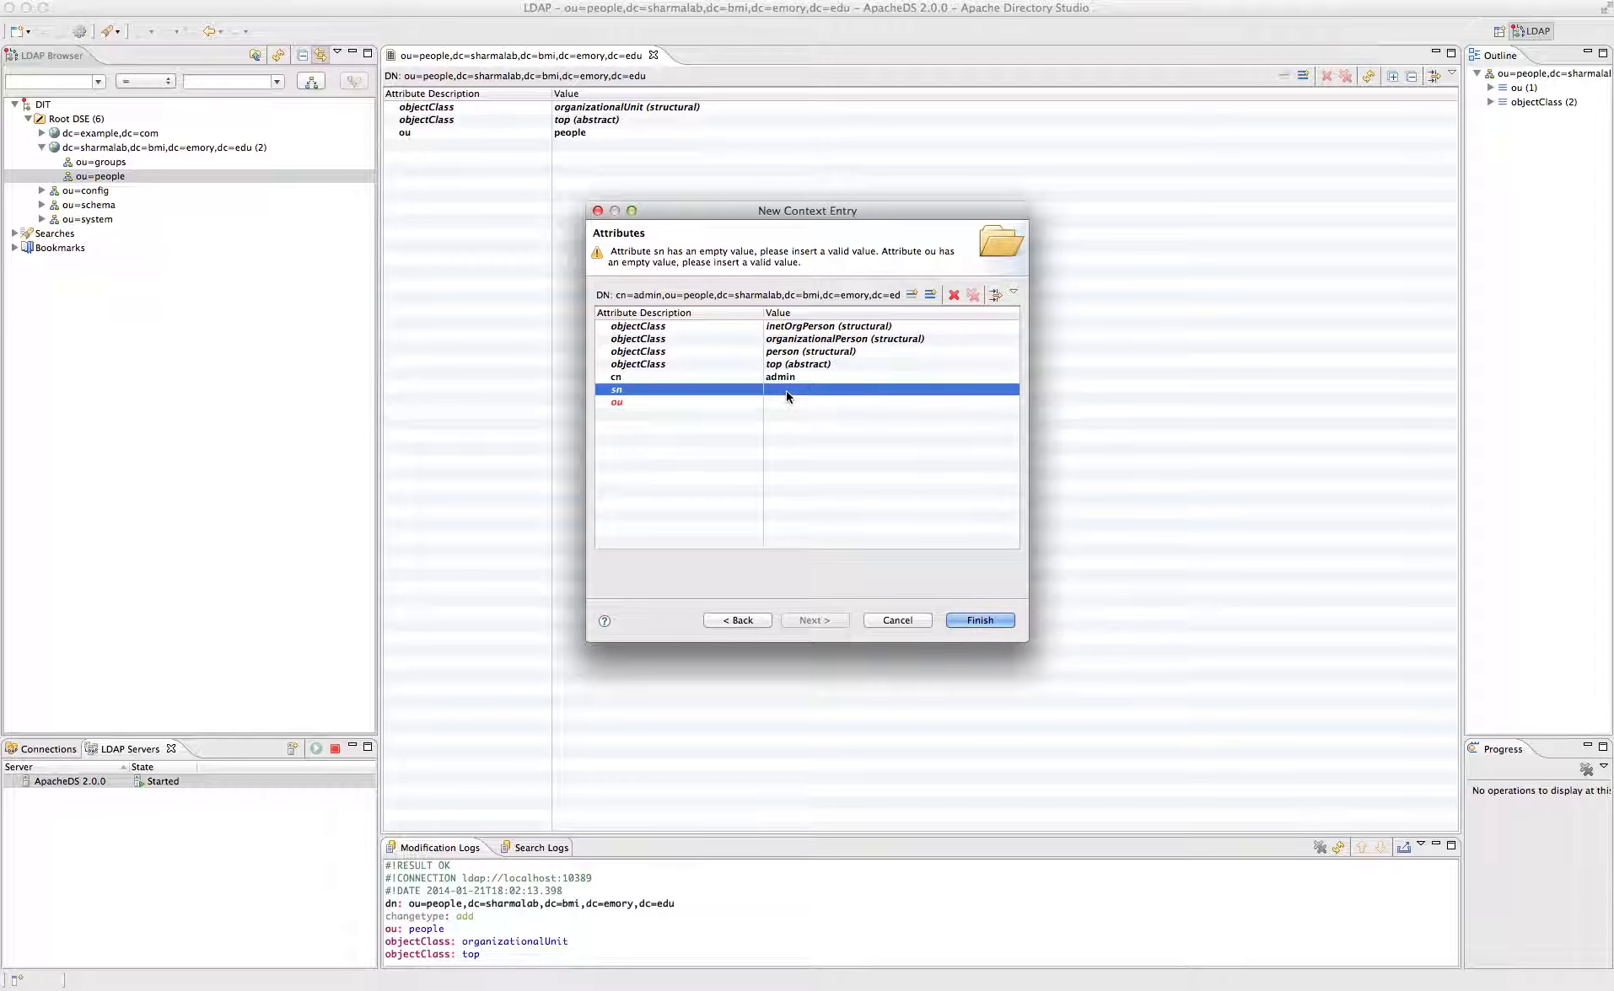
pyautogui.click(786, 389)
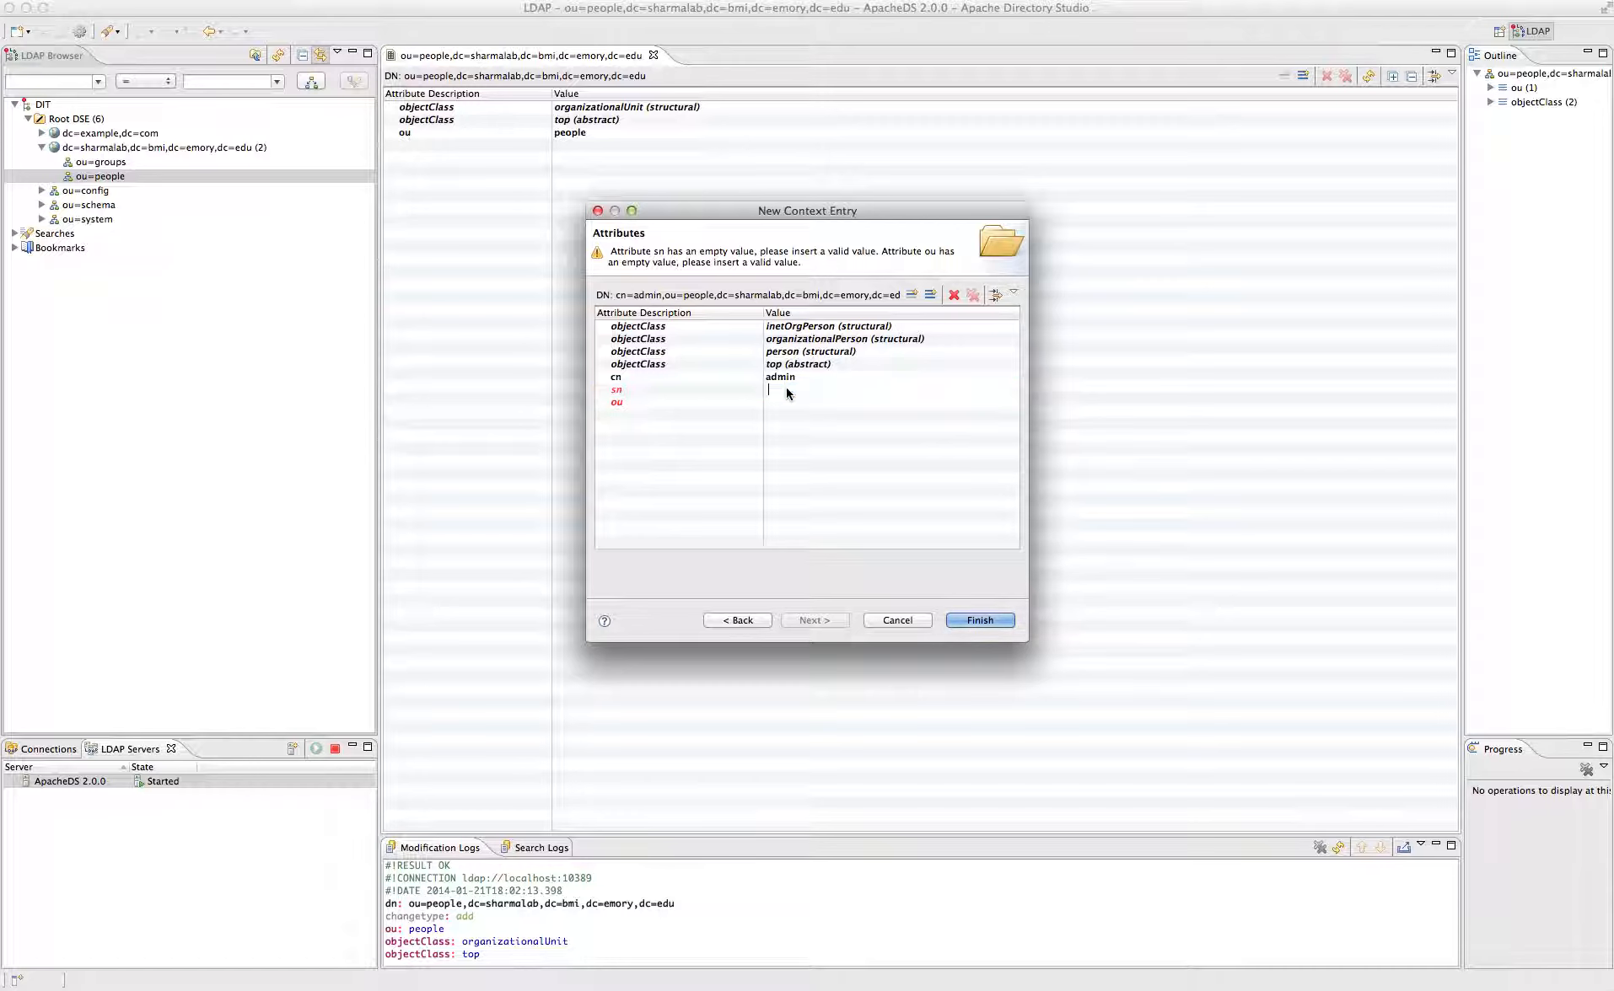
pyautogui.write('sharma')
pyautogui.click(783, 402)
# - Remove the empty ou attribute and finish creating cn=admin
pyautogui.doubleClick(783, 402)
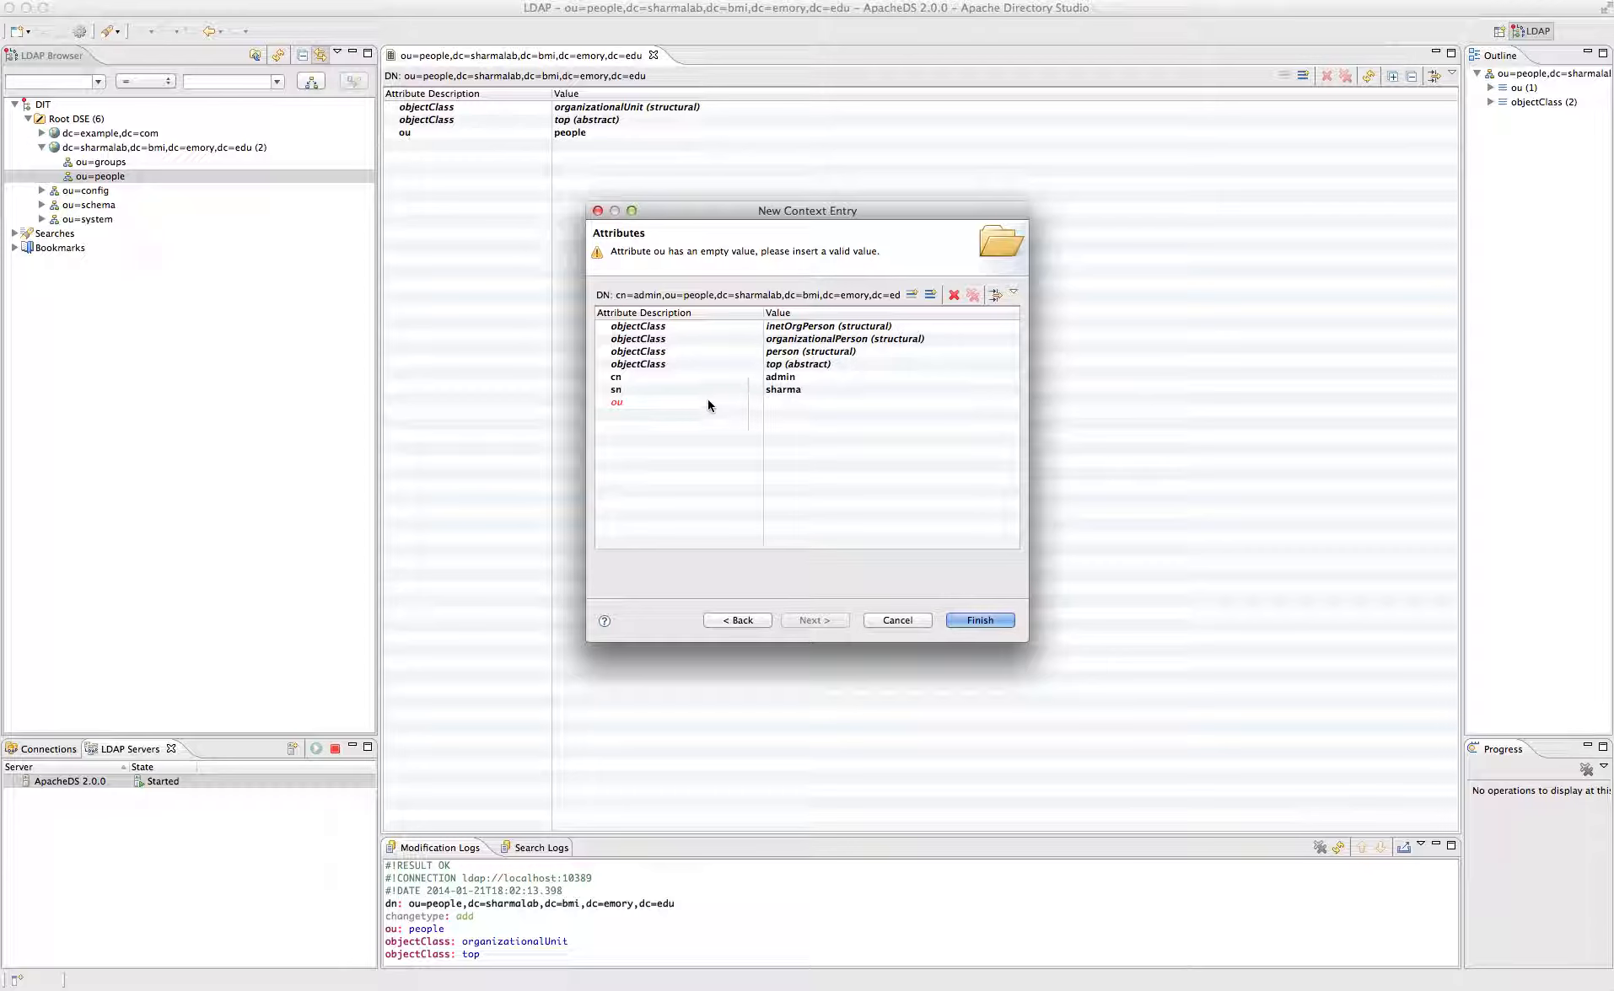
pyautogui.write('foo')
pyautogui.press('BackSpace')
pyautogui.press('BackSpace')
pyautogui.press('BackSpace')
pyautogui.click(727, 403)
pyautogui.click(954, 294)
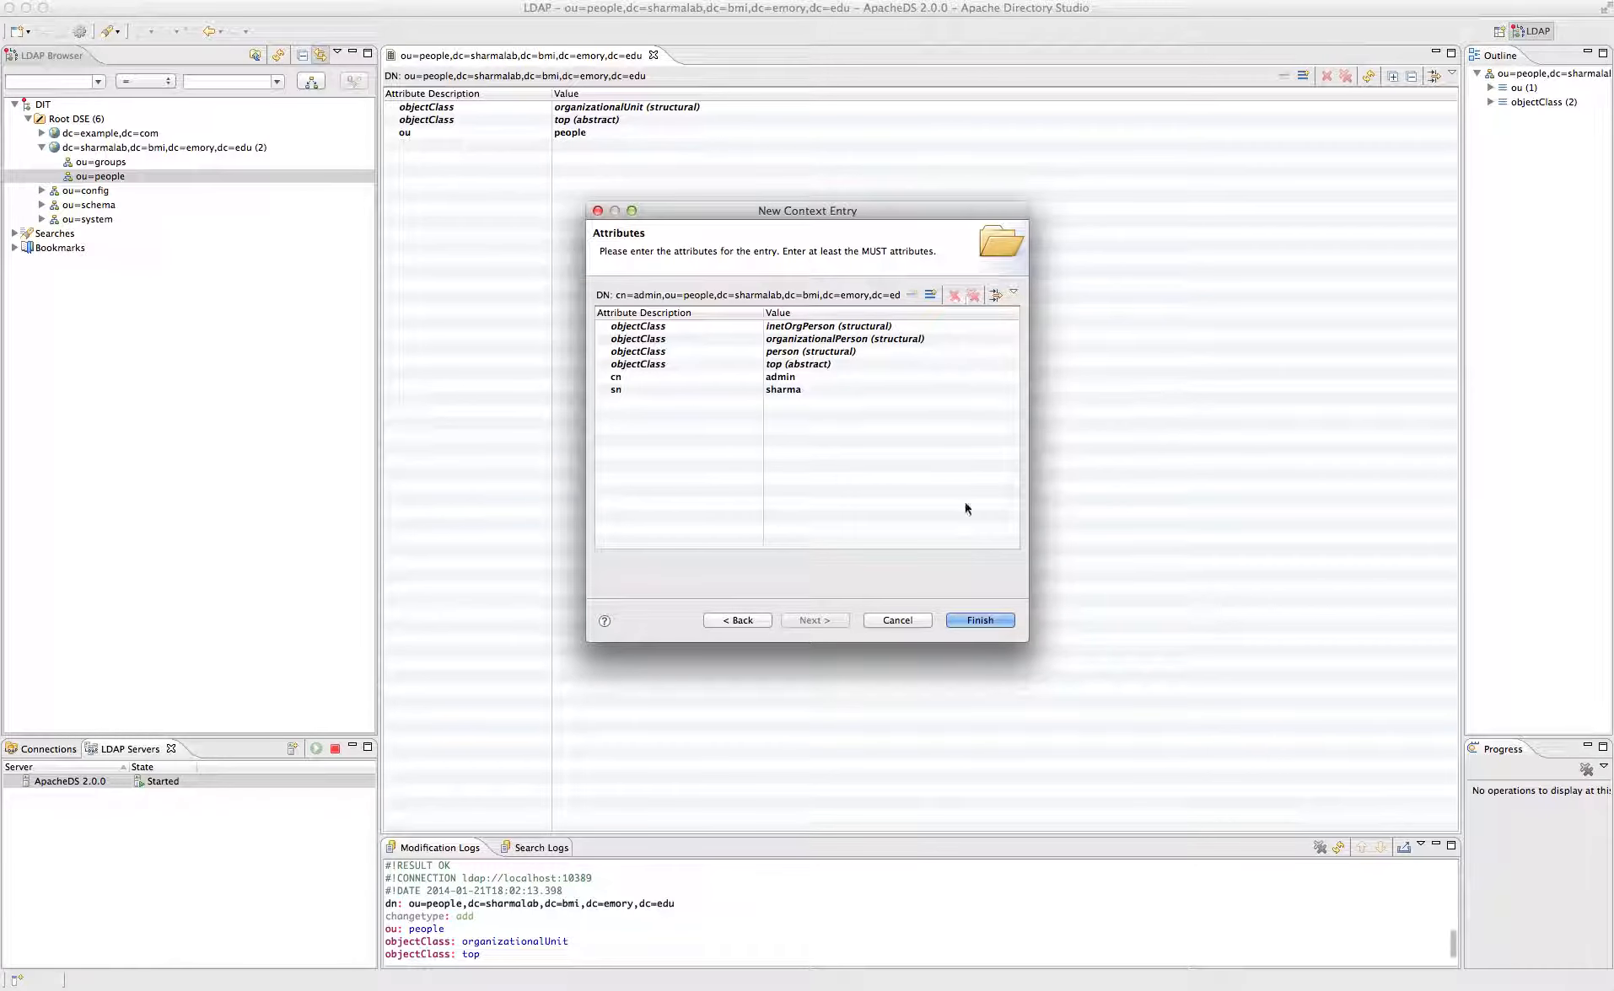
pyautogui.click(973, 619)
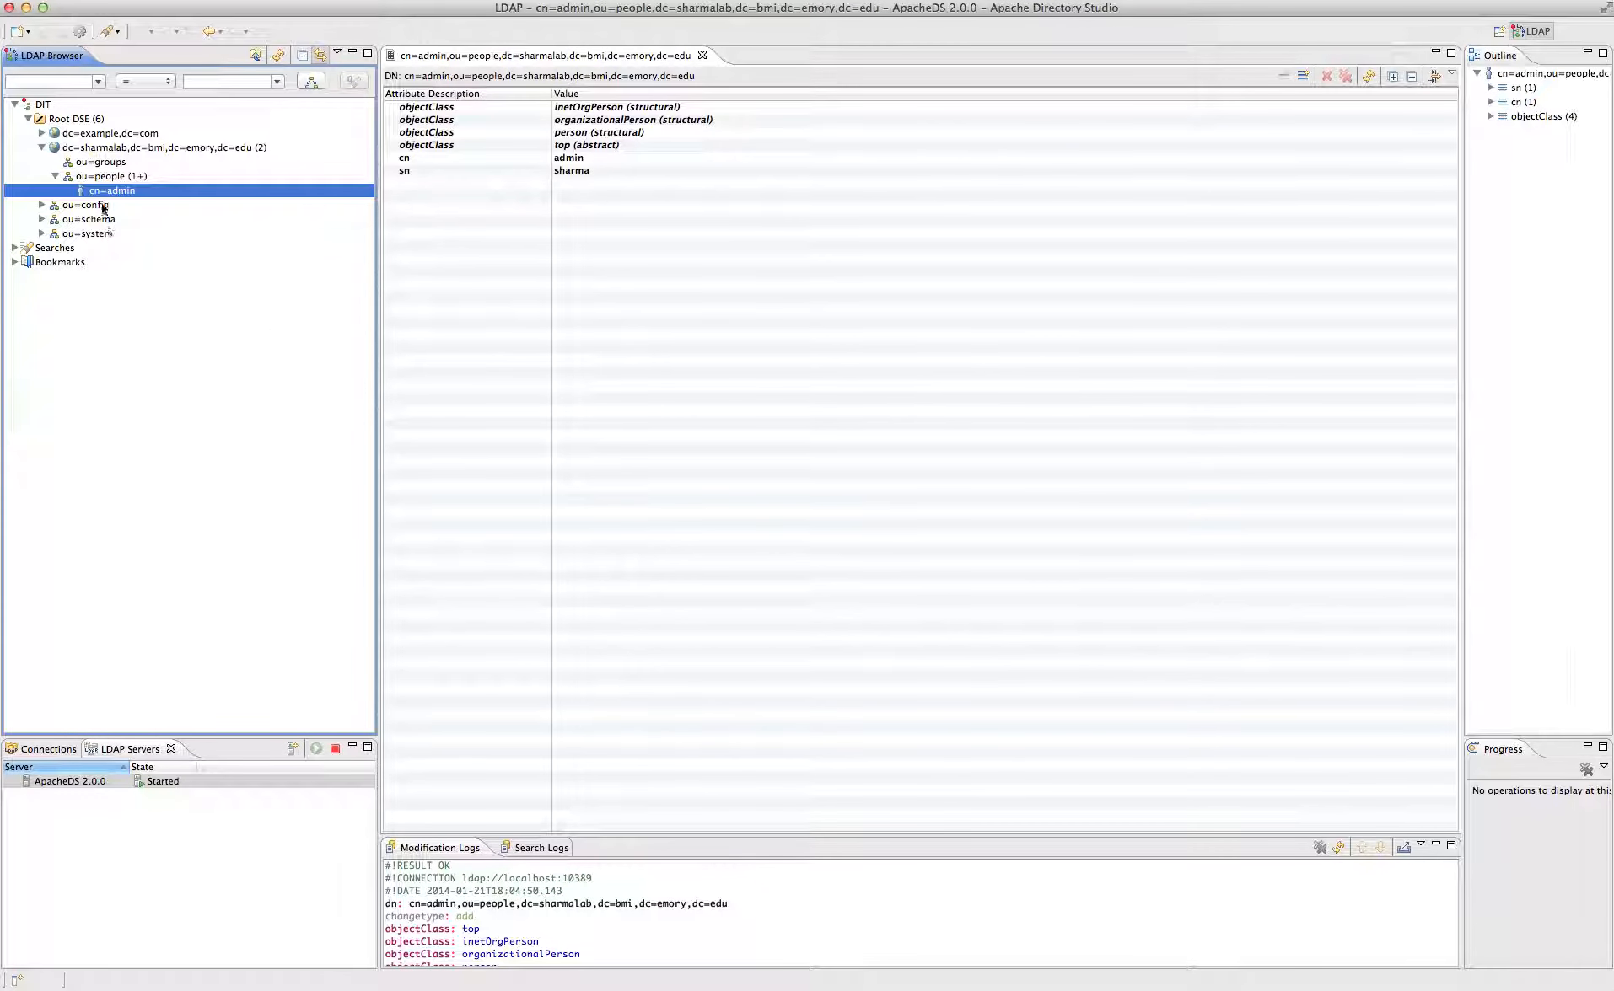
# - Open the New Attribute wizard from the cn=admin entry editor toolbar
pyautogui.rightClick(124, 191)
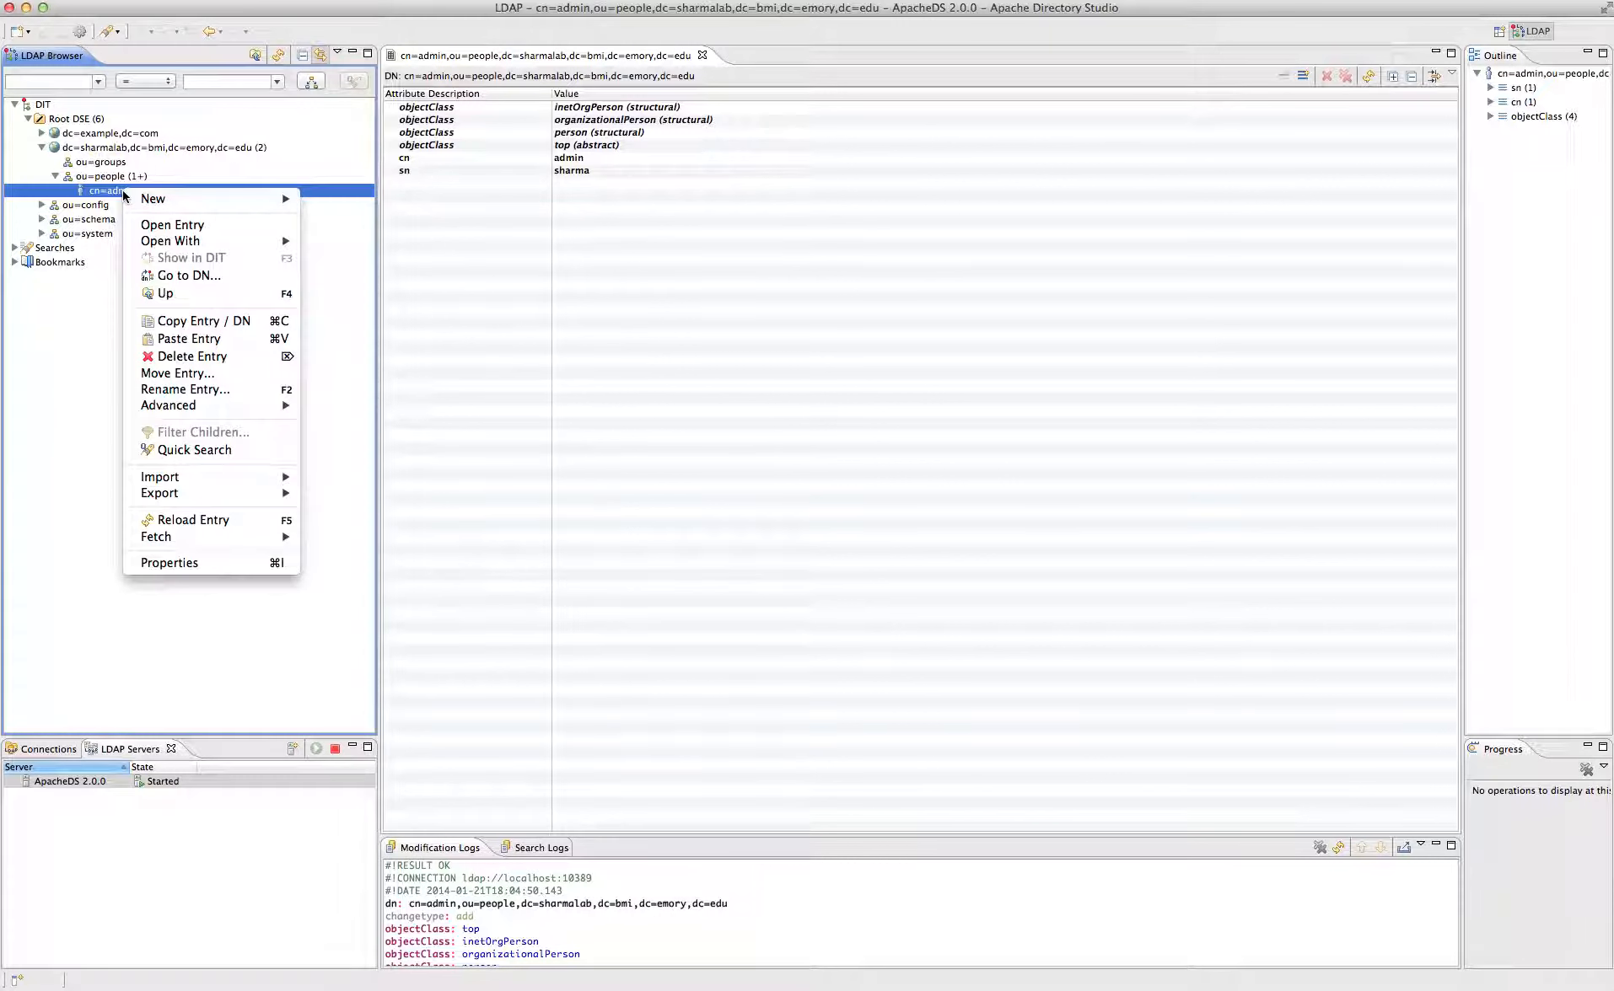
pyautogui.moveTo(139, 198)
pyautogui.click(575, 191)
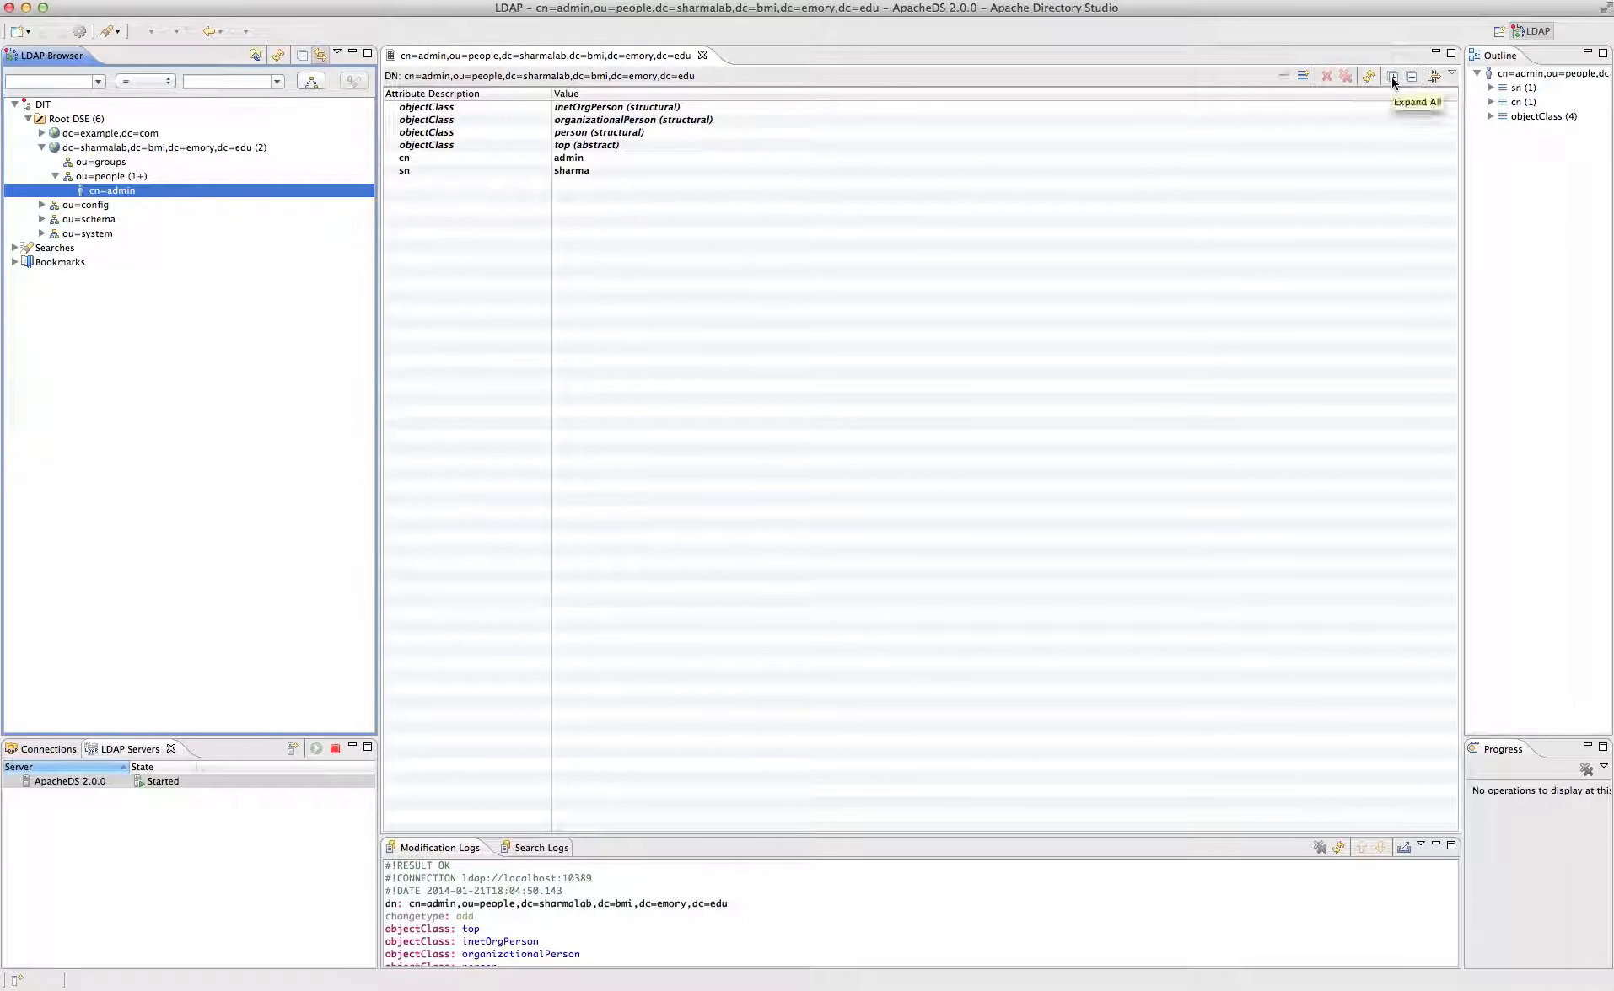
pyautogui.click(1302, 76)
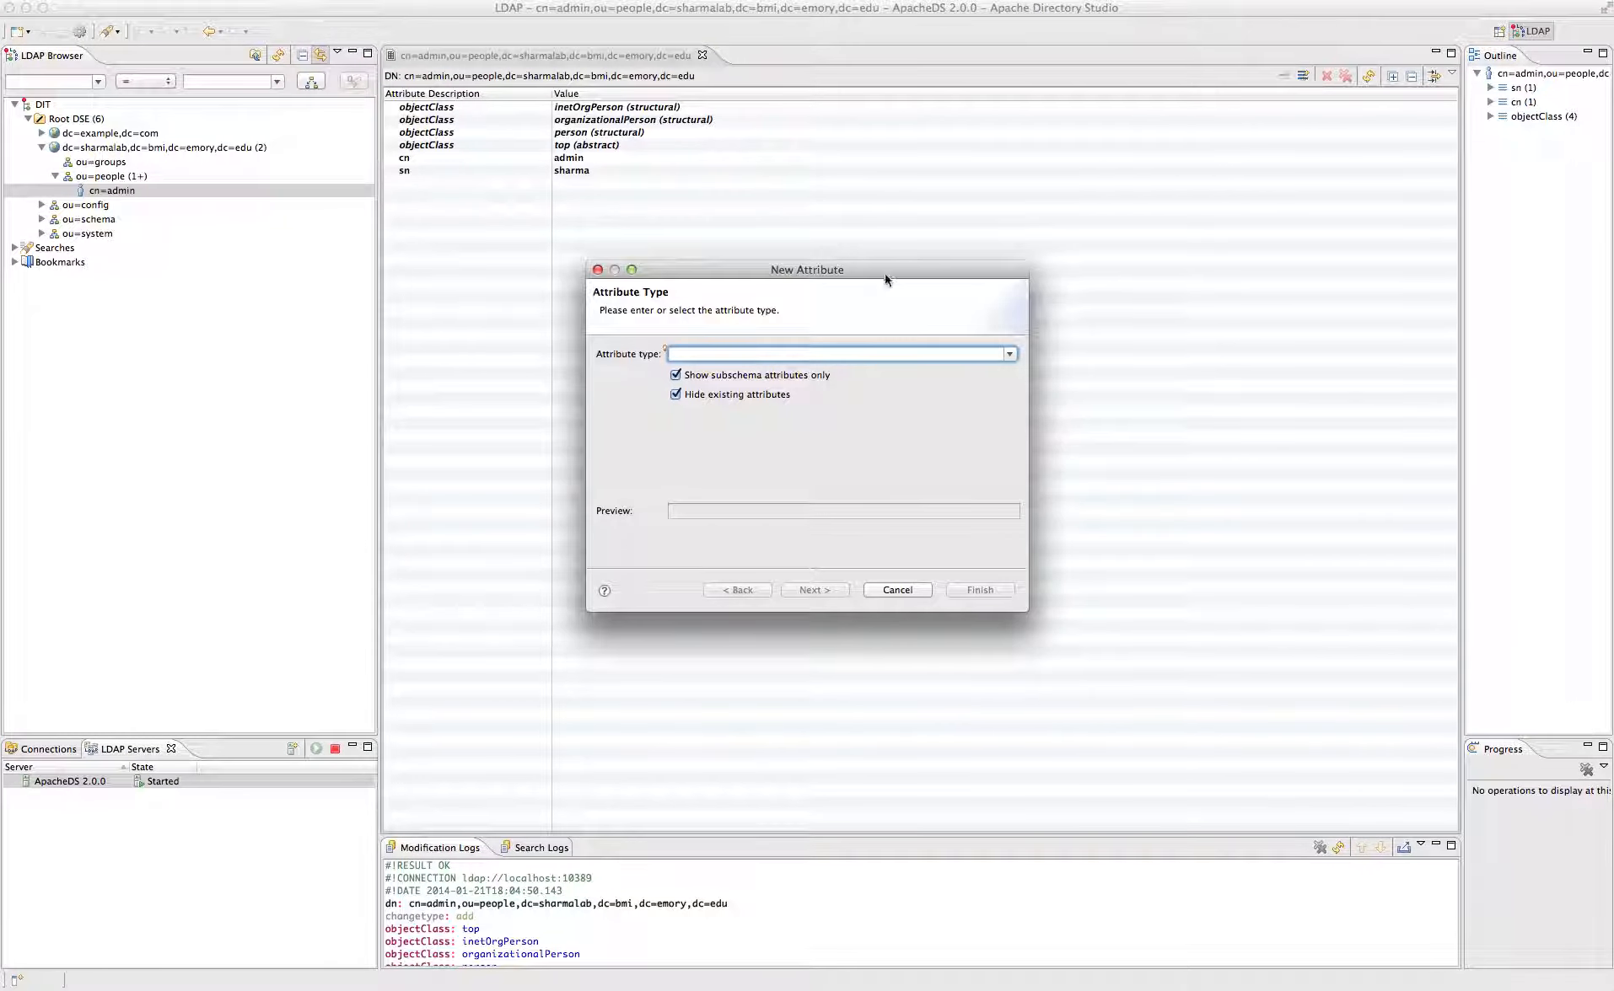
# - Add a userPassword attribute to cn=admin, chosen from the attribute type suggestions
pyautogui.write('pa')
pyautogui.press('BackSpace')
pyautogui.press('BackSpace')
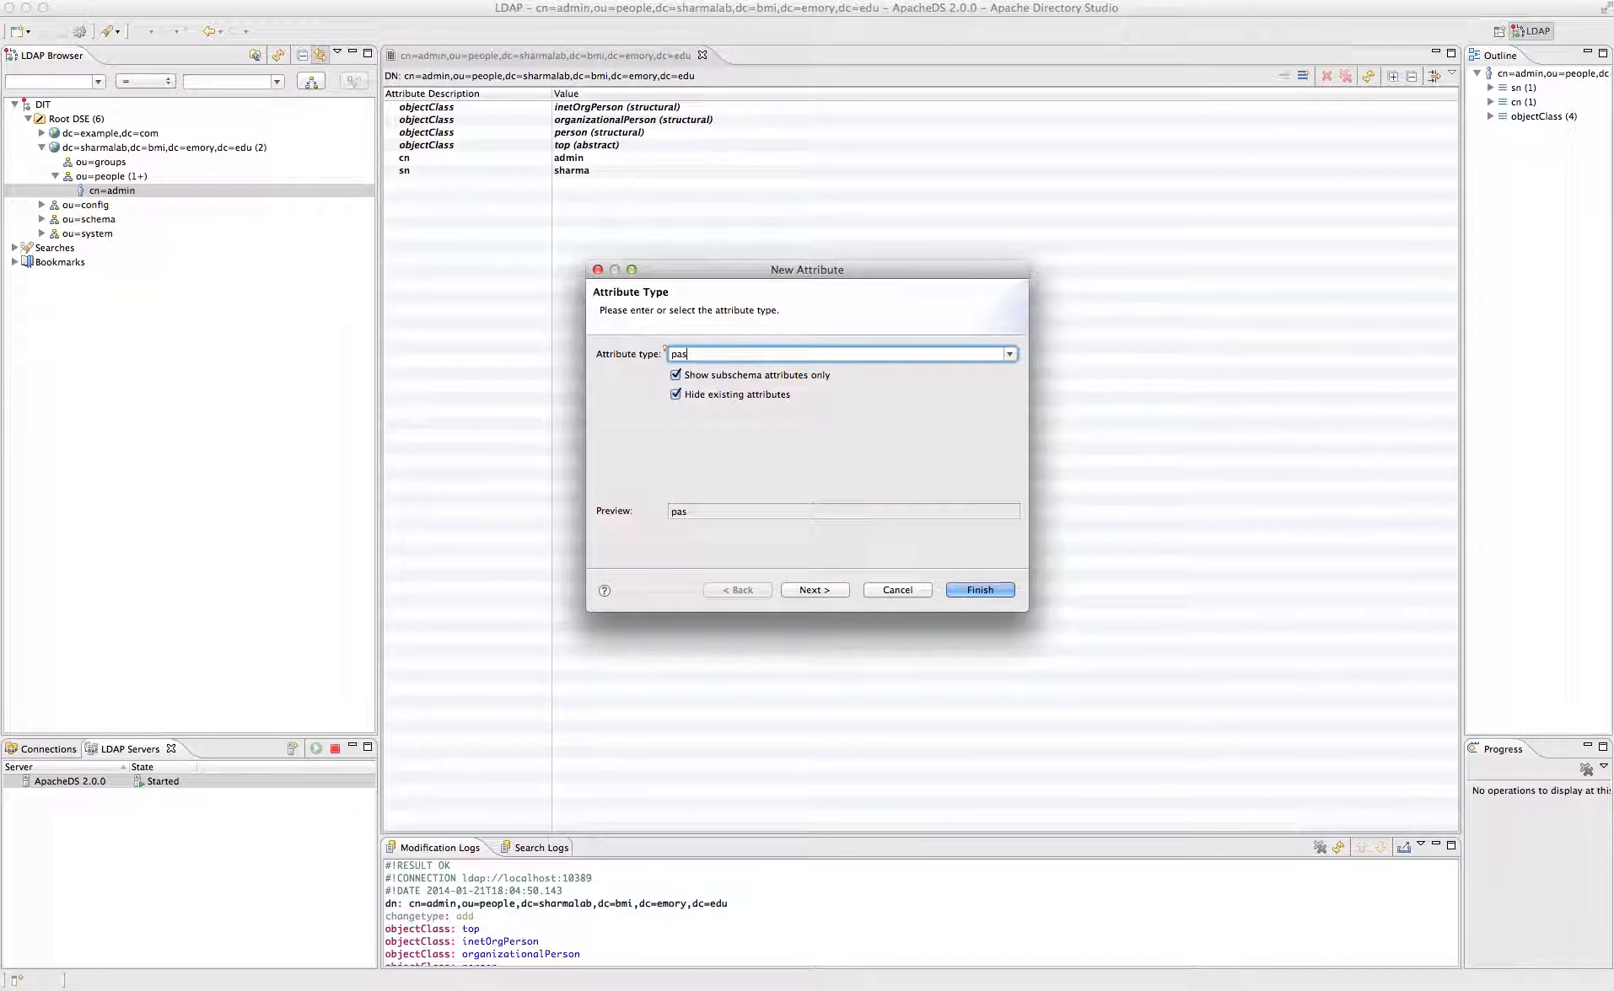
pyautogui.write('use')
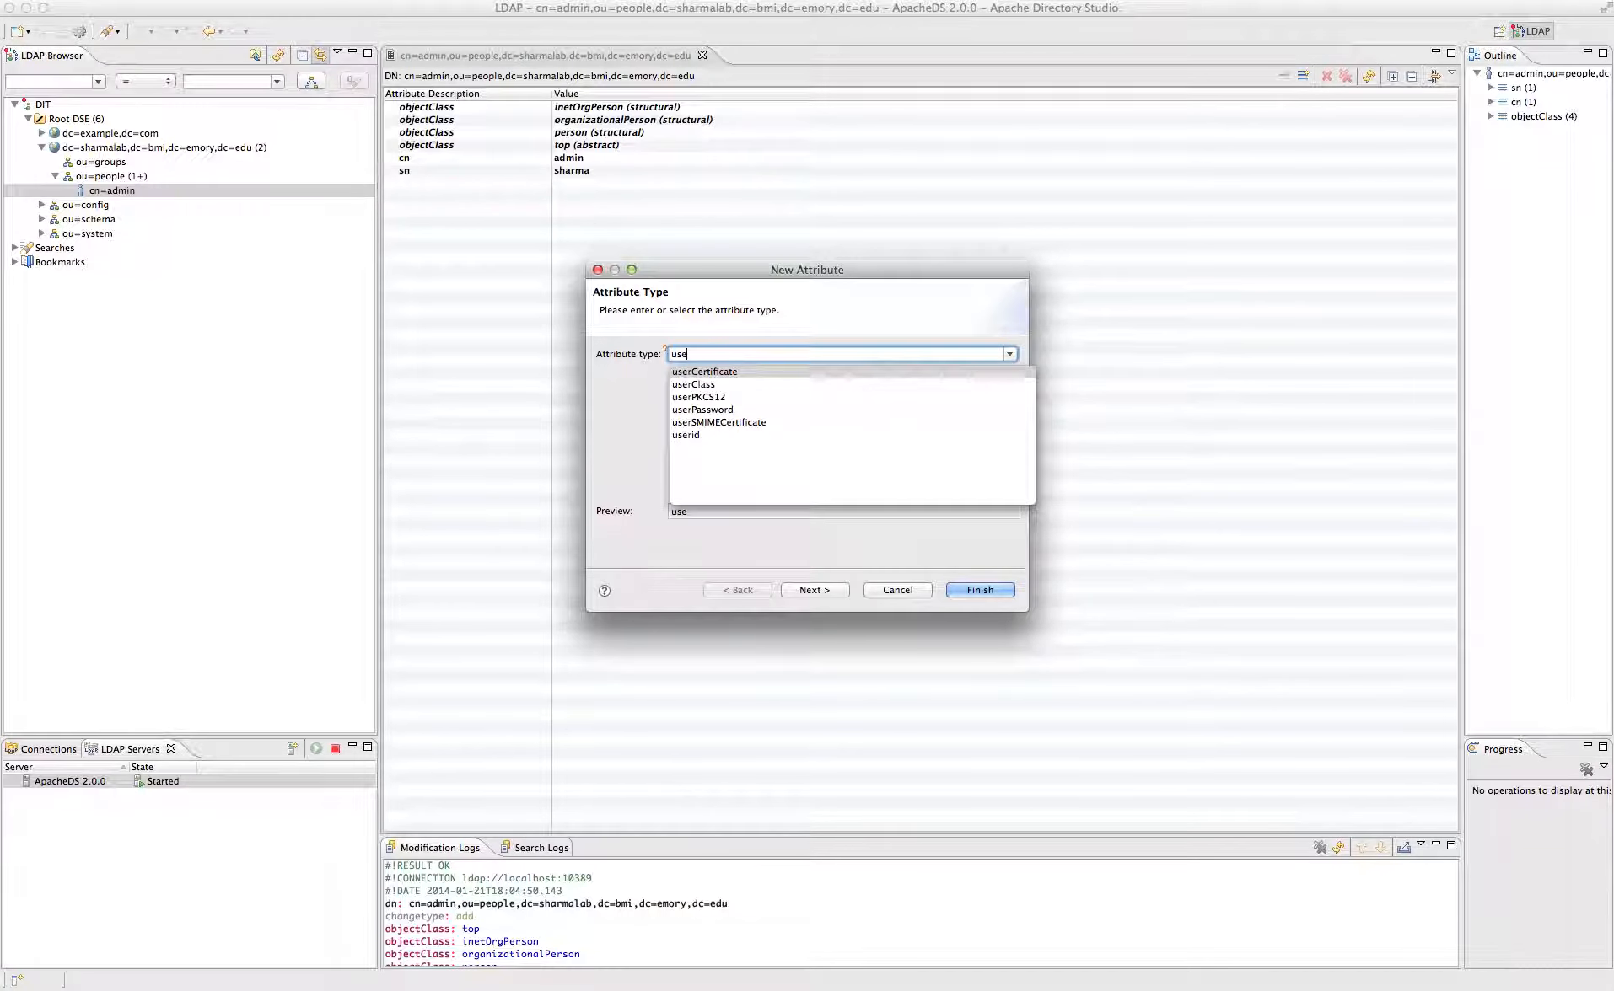
pyautogui.click(730, 410)
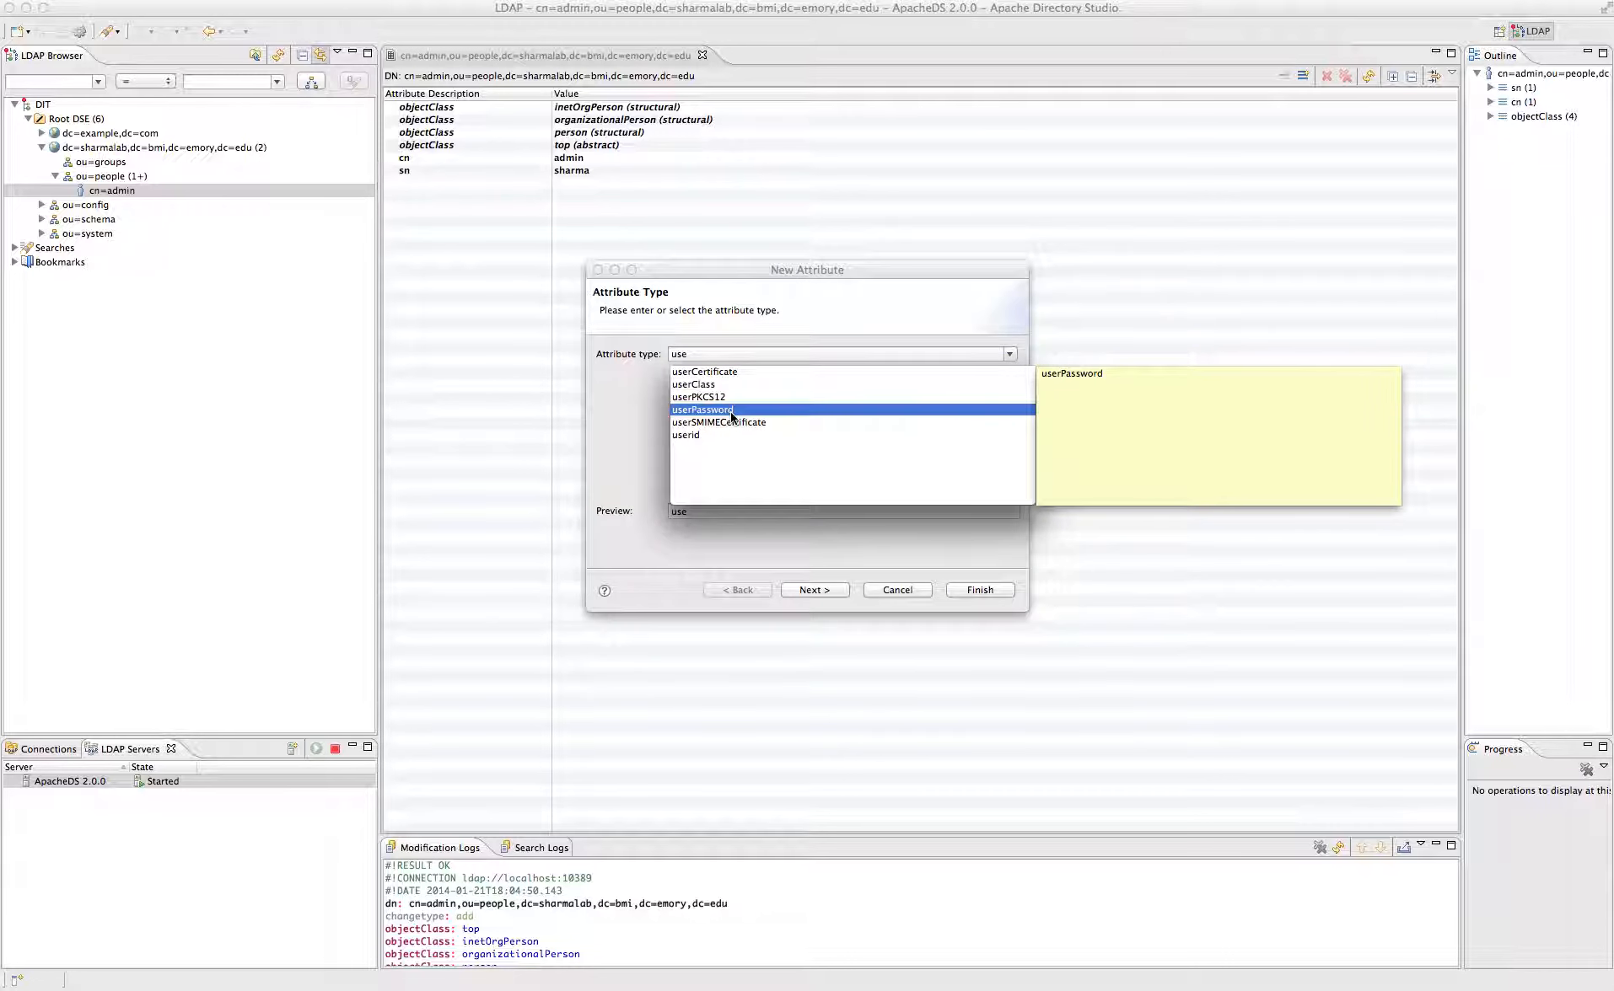
pyautogui.click(730, 410)
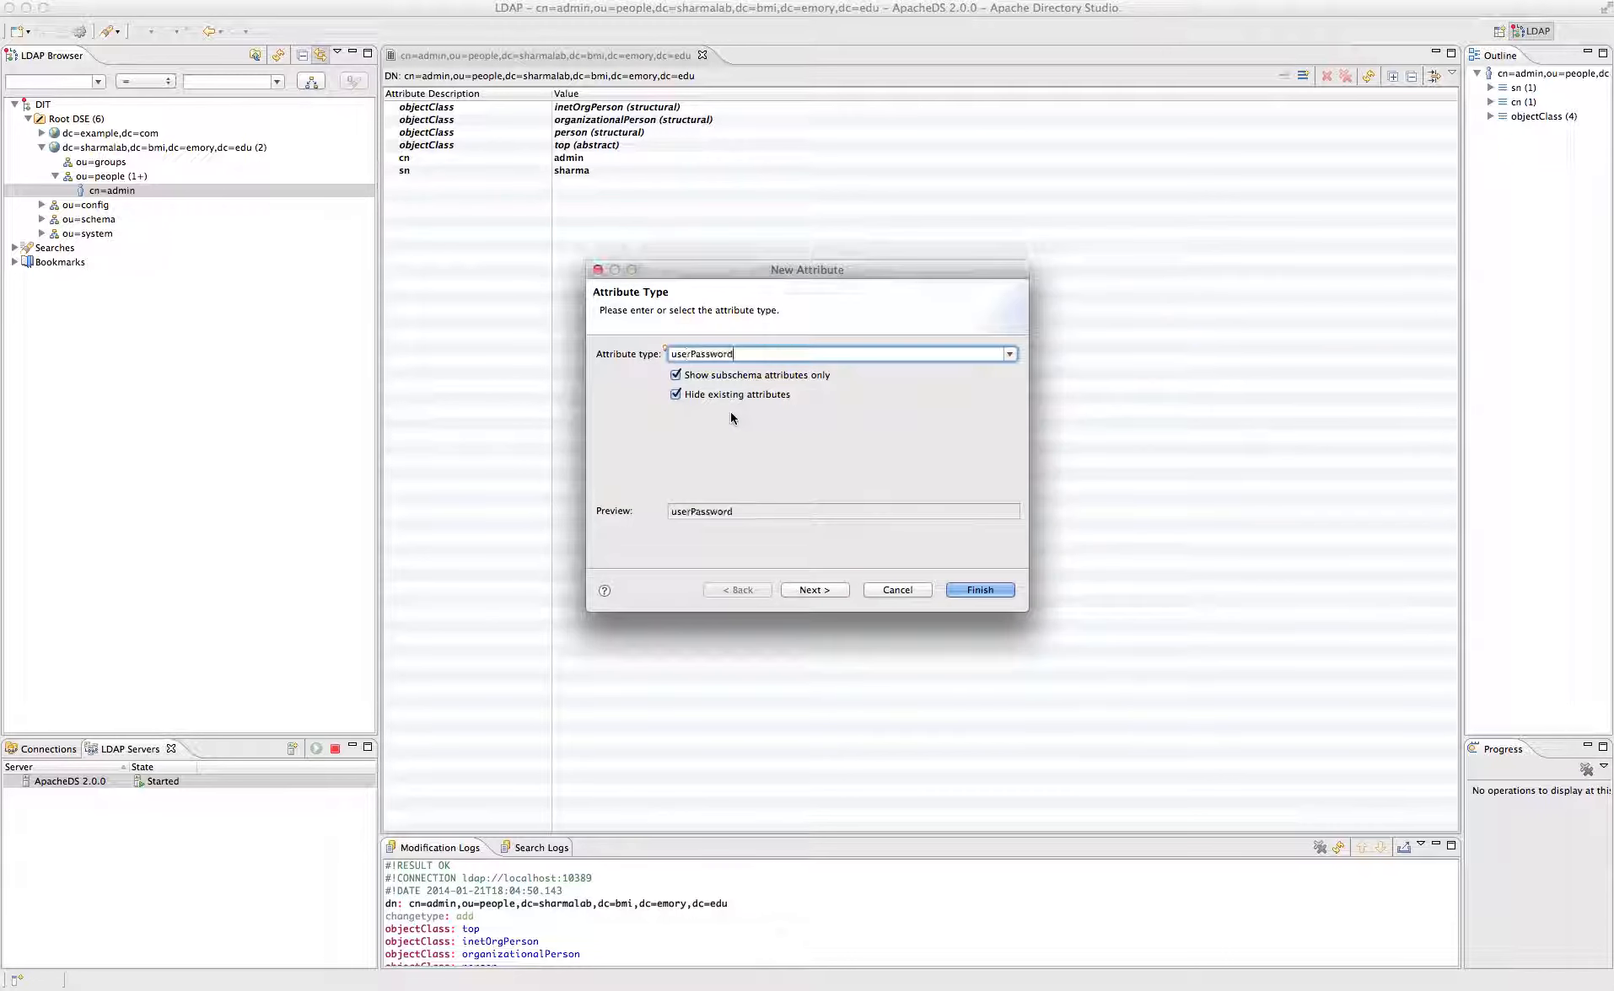
pyautogui.click(830, 591)
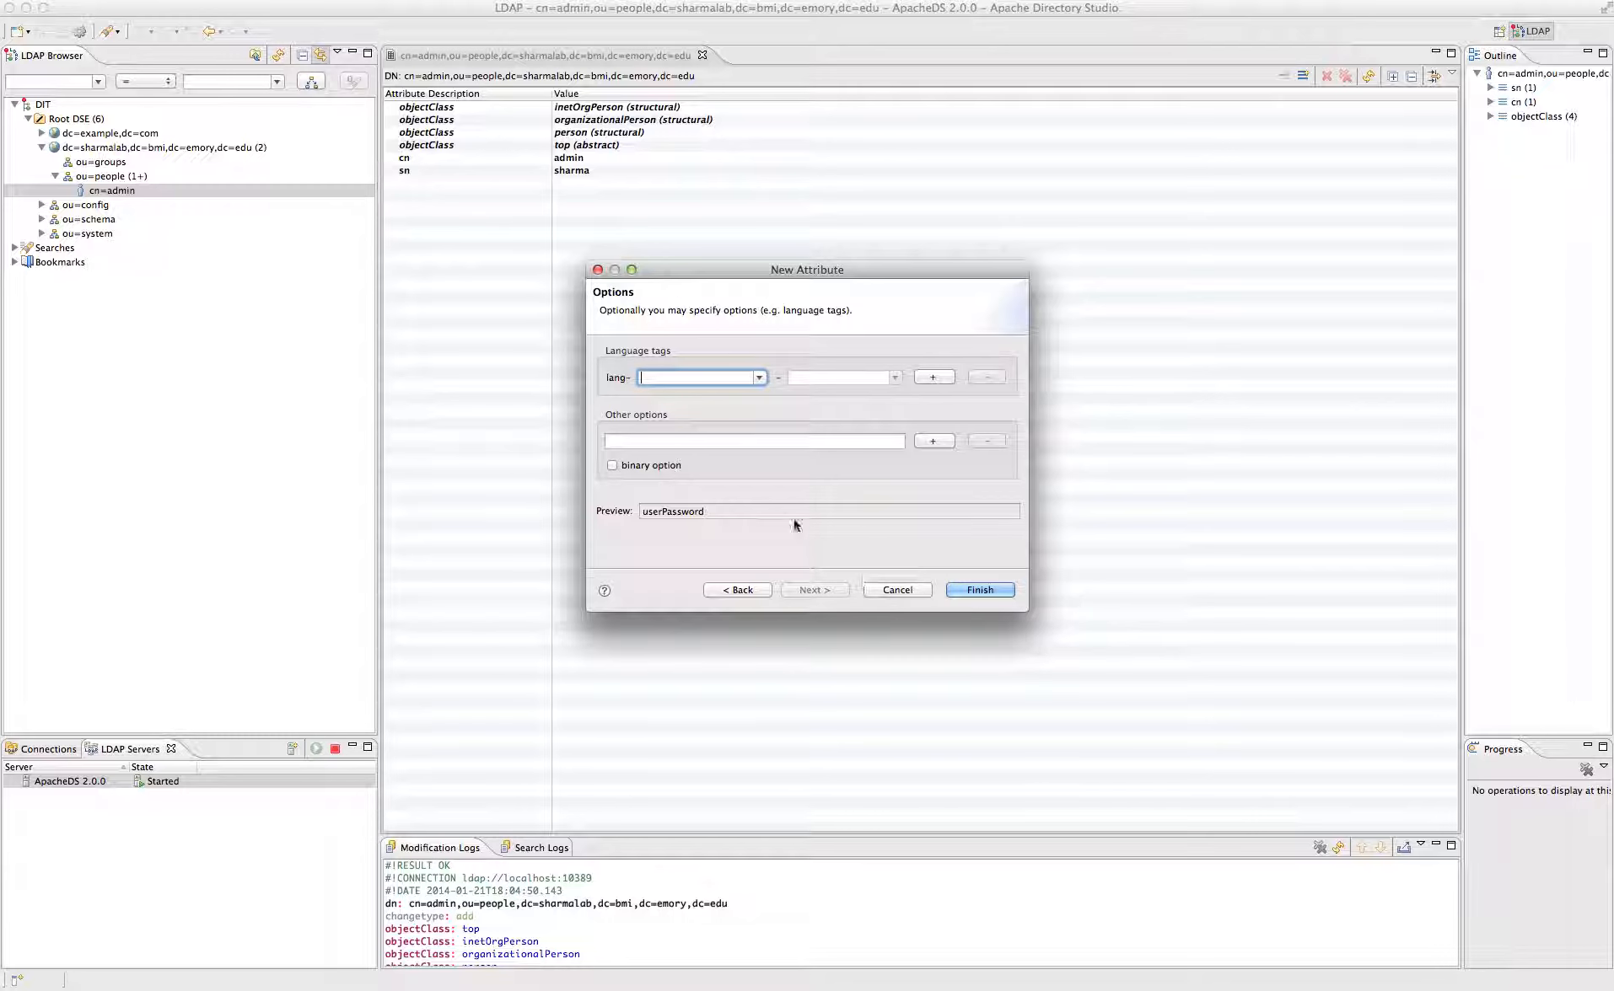
pyautogui.click(969, 589)
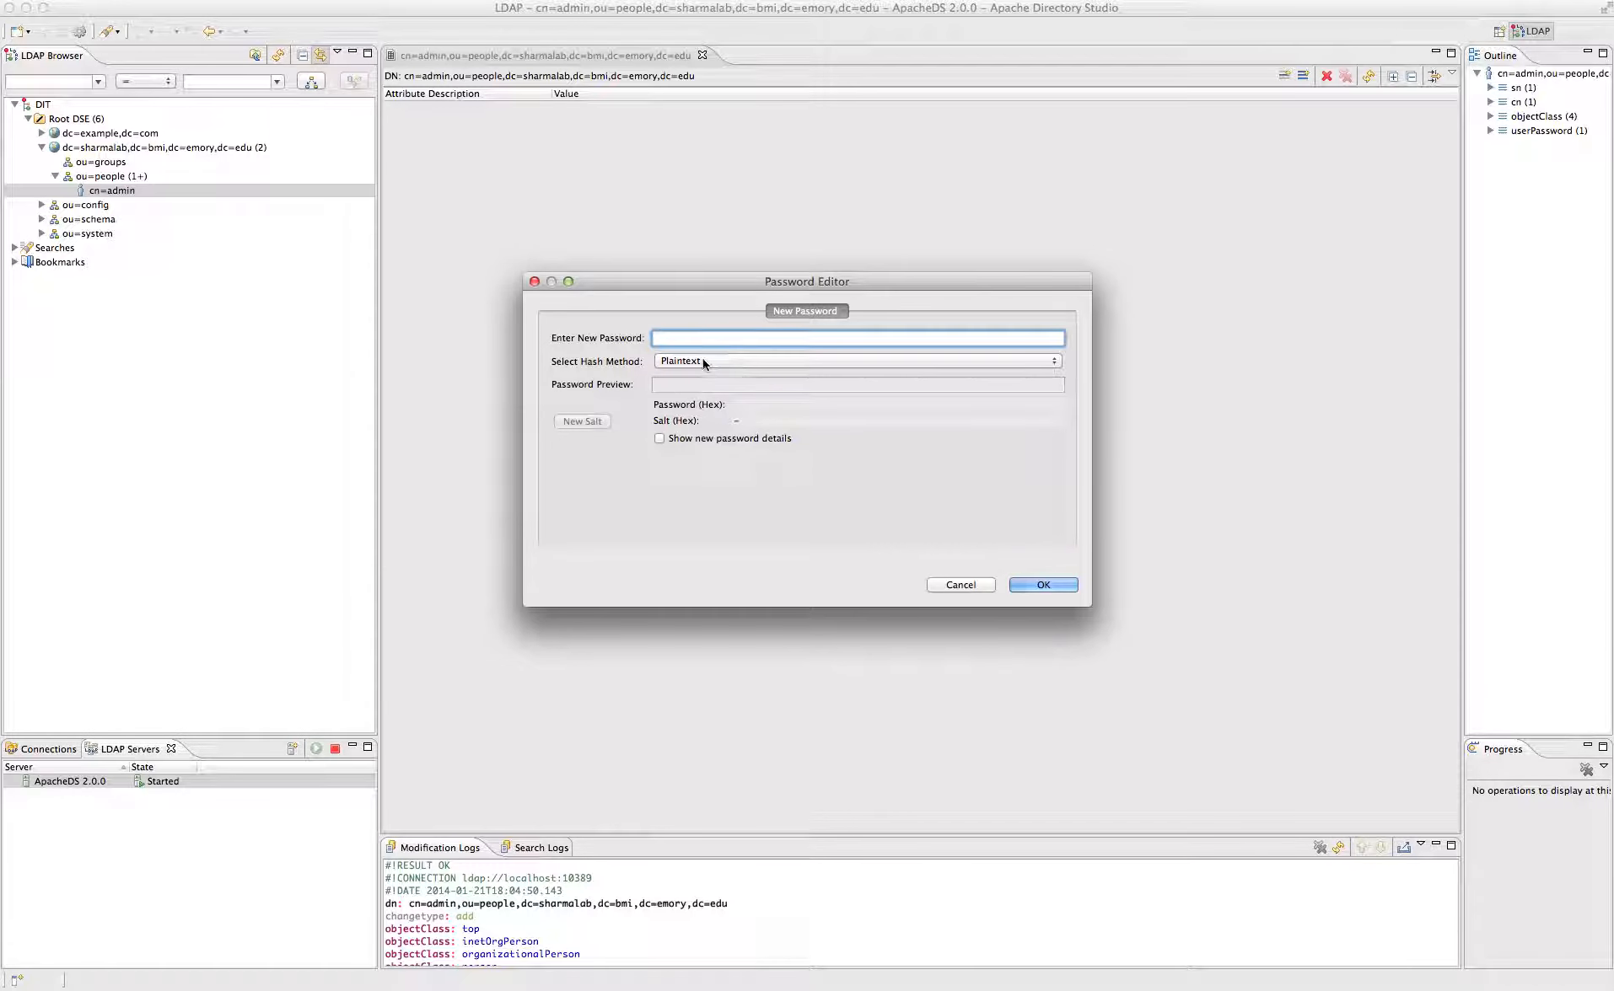
# - Enter the admin password in the Password Editor and confirm it as an SSHA hash
pyautogui.write('••••••••••')
pyautogui.press('BackSpace')
pyautogui.press('BackSpace')
pyautogui.press('BackSpace')
pyautogui.press('BackSpace')
pyautogui.press('BackSpace')
pyautogui.press('BackSpace')
pyautogui.press('BackSpace')
pyautogui.press('BackSpace')
pyautogui.press('BackSpace')
pyautogui.press('BackSpace')
pyautogui.write('•••••')
pyautogui.press('Return')
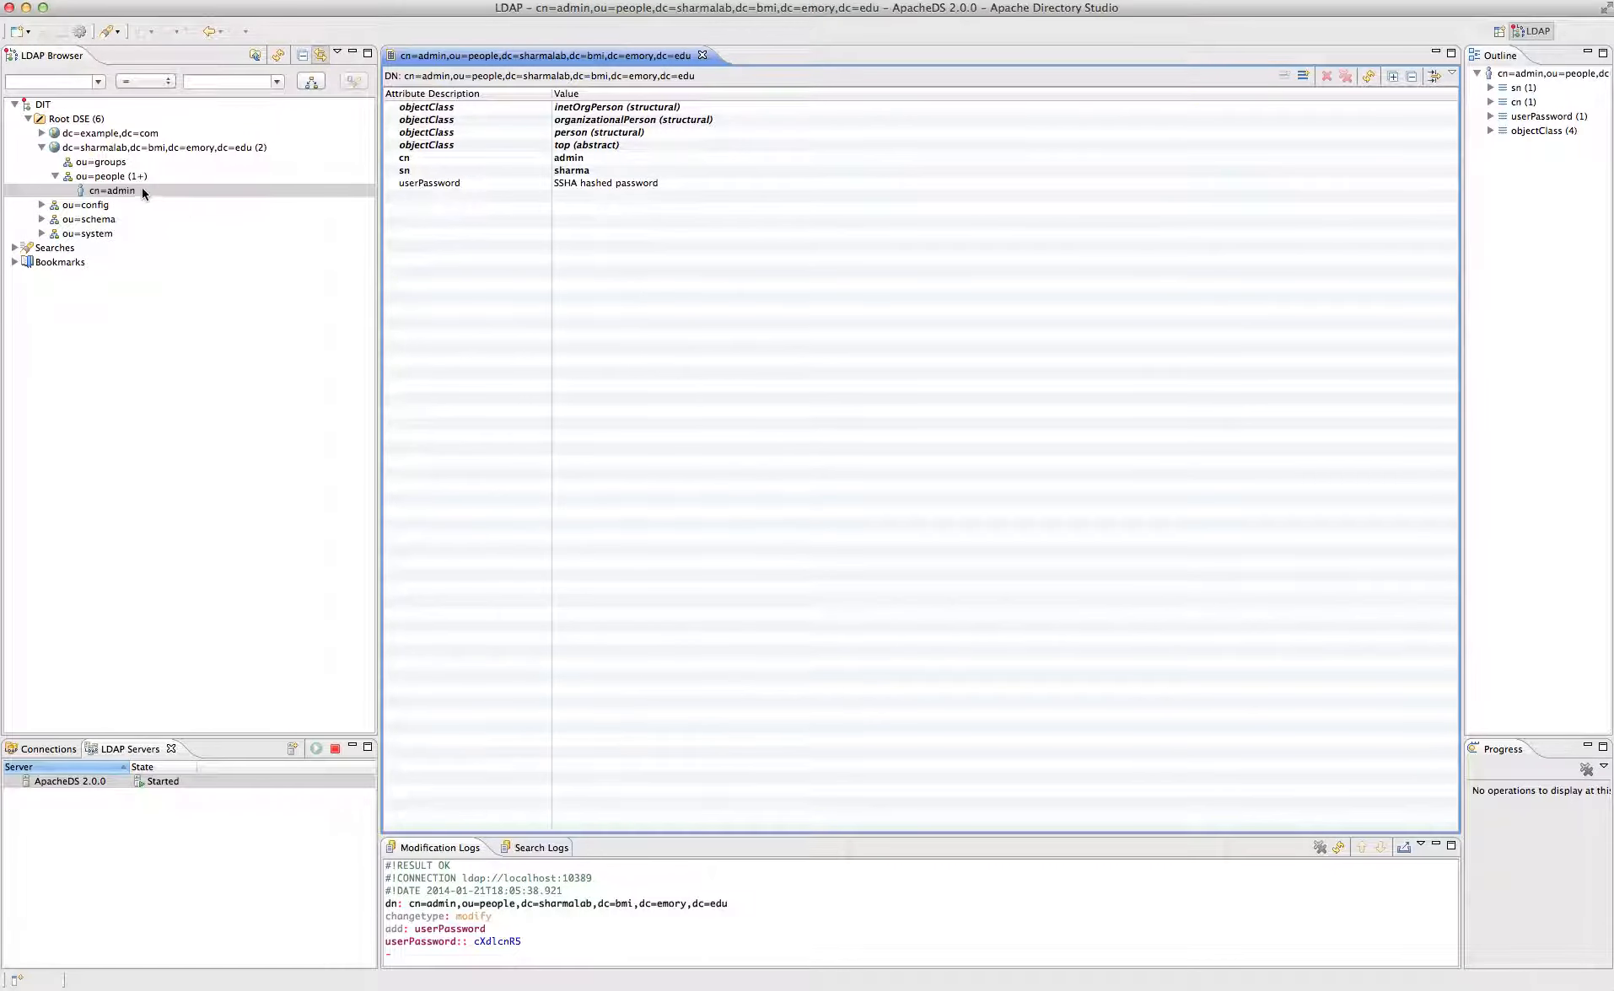
# - Copy the cn=admin entry from the directory tree
pyautogui.rightClick(121, 172)
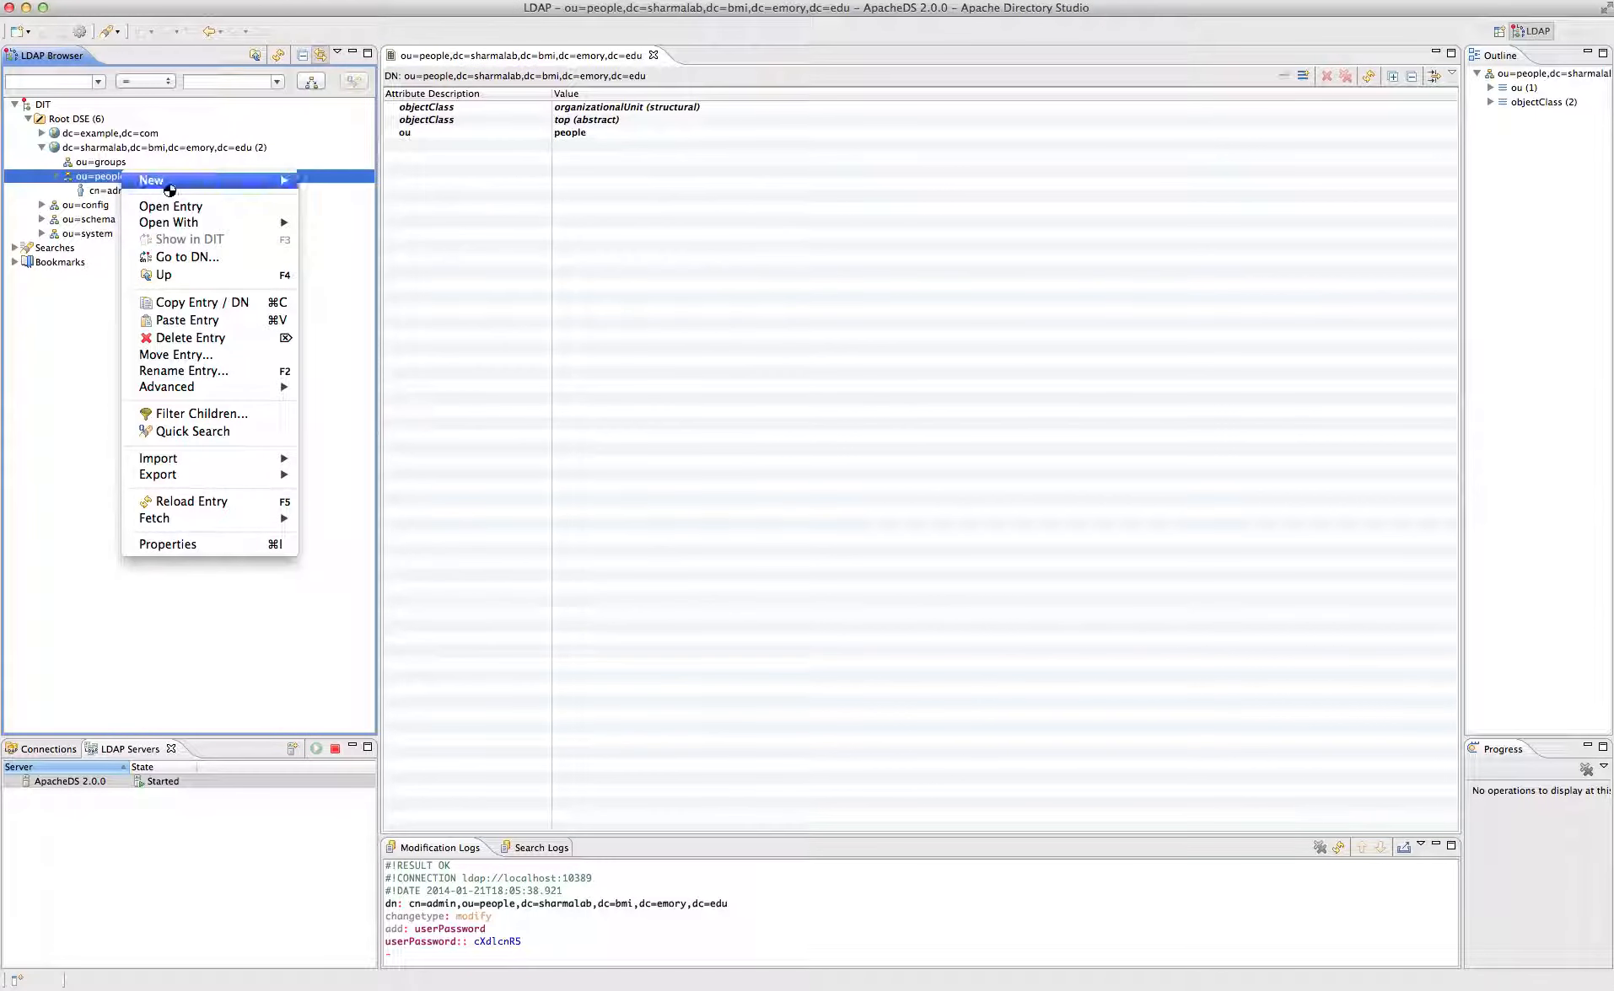
pyautogui.moveTo(172, 191)
pyautogui.click(575, 223)
pyautogui.click(133, 192)
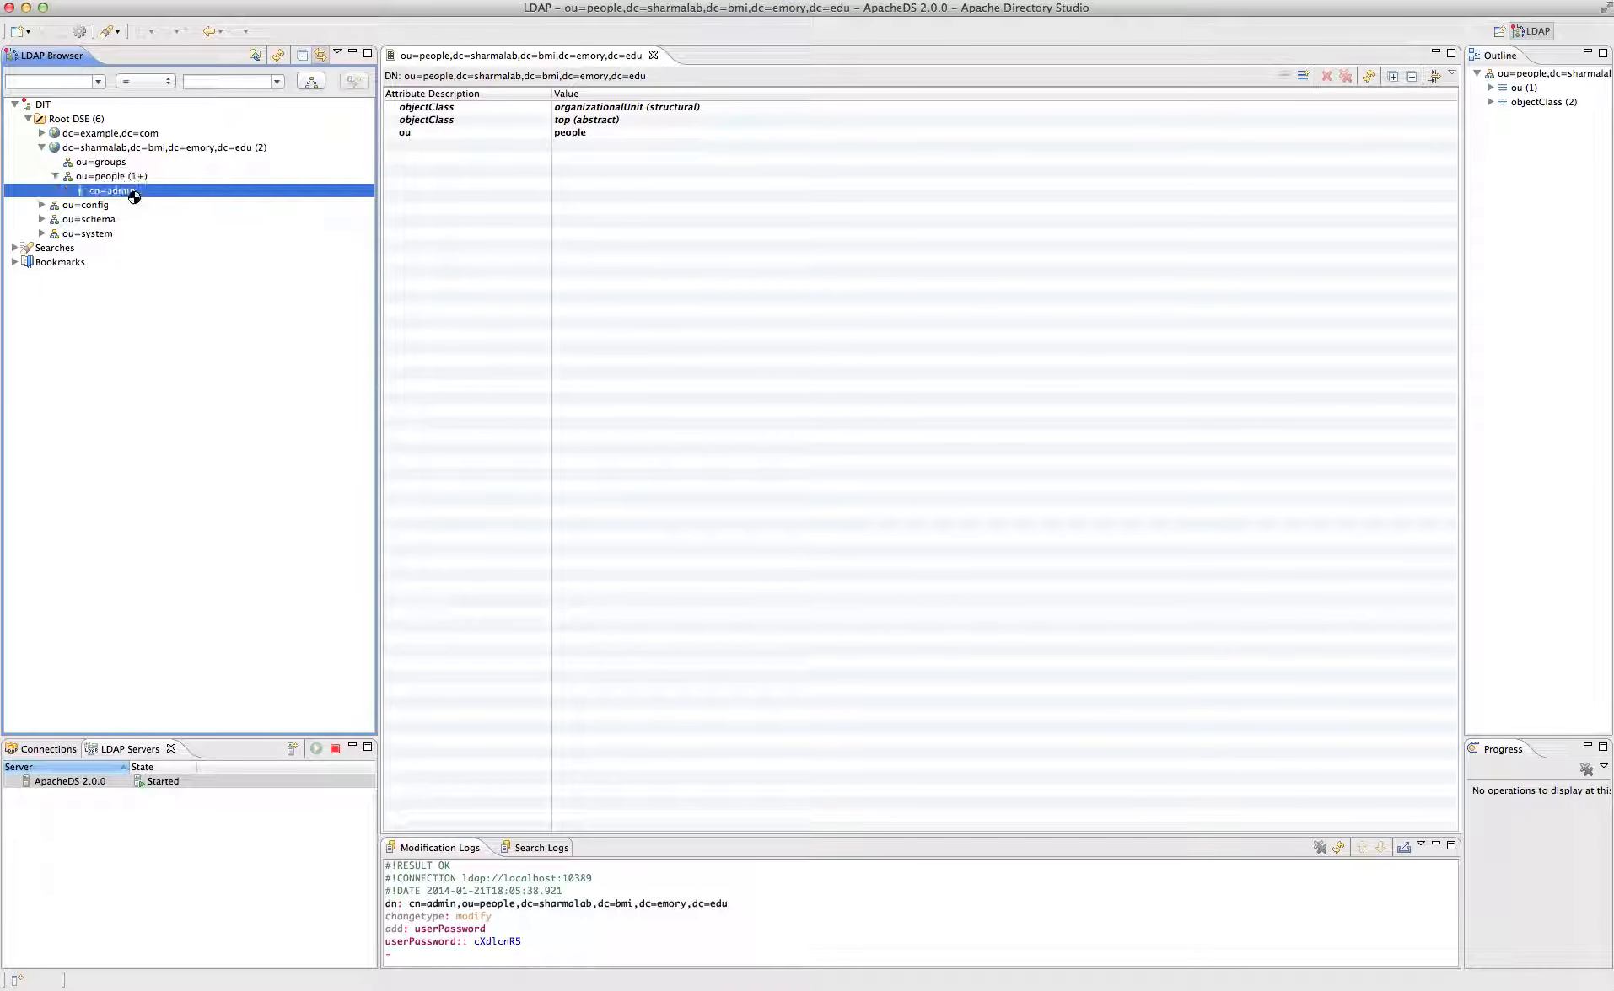
pyautogui.rightClick(129, 194)
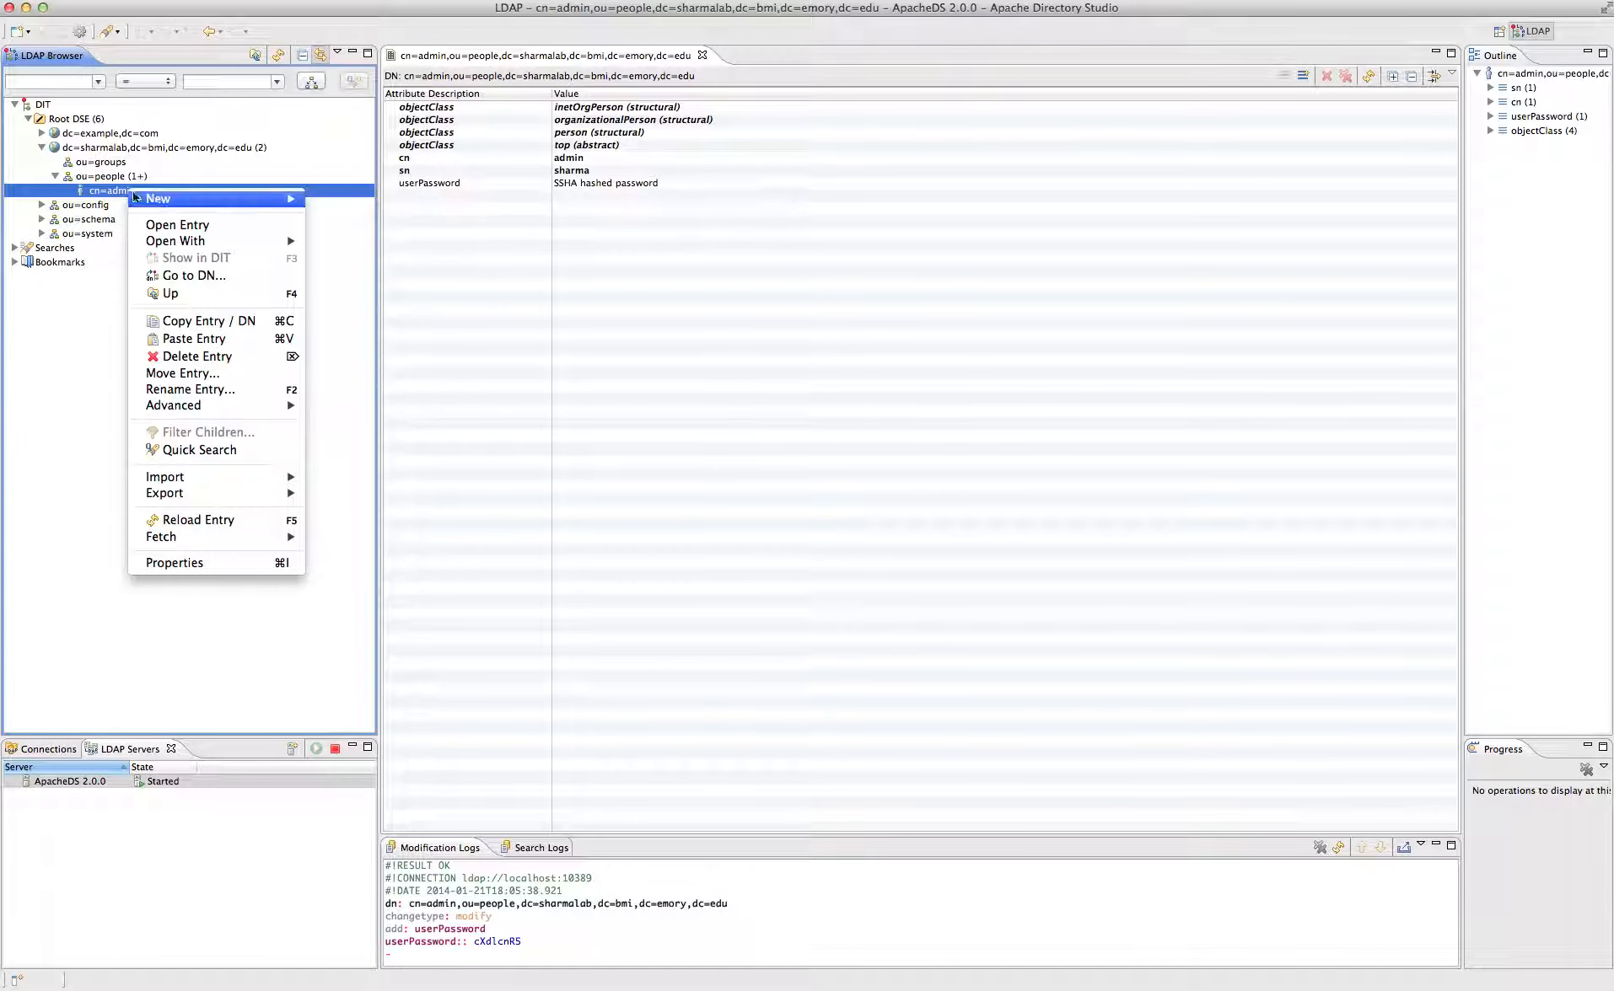
pyautogui.click(190, 321)
# - Paste it into ou=people, renaming the duplicate entry to cn=foobar
pyautogui.click(85, 176)
pyautogui.rightClick(87, 176)
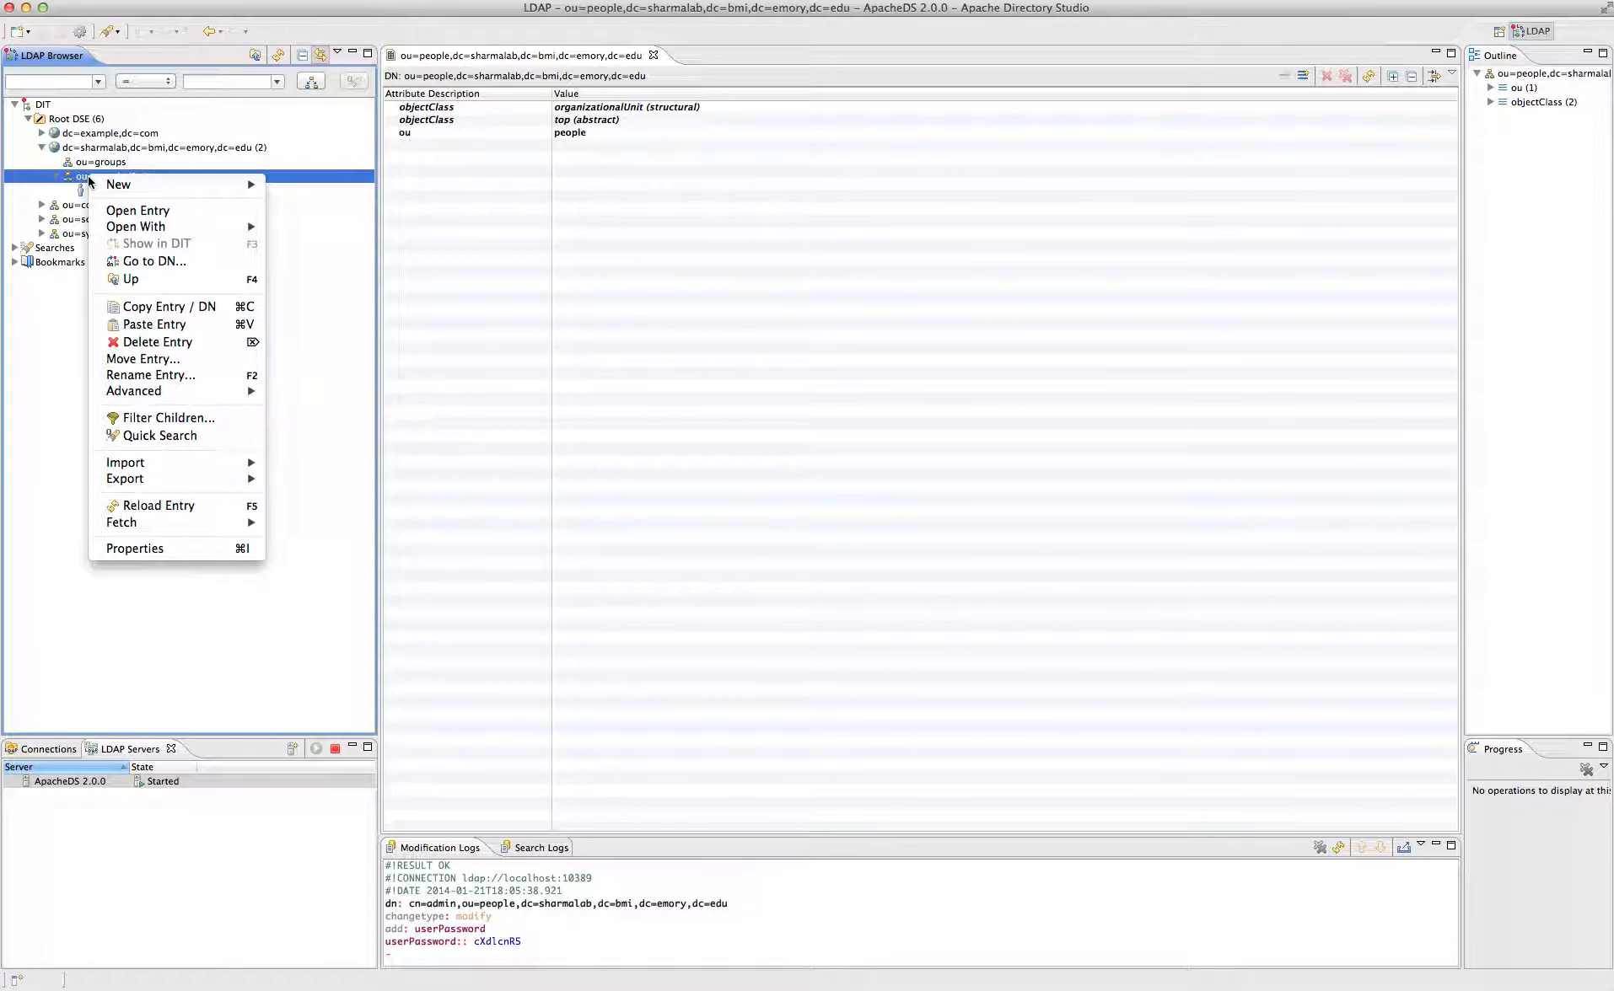
pyautogui.click(152, 324)
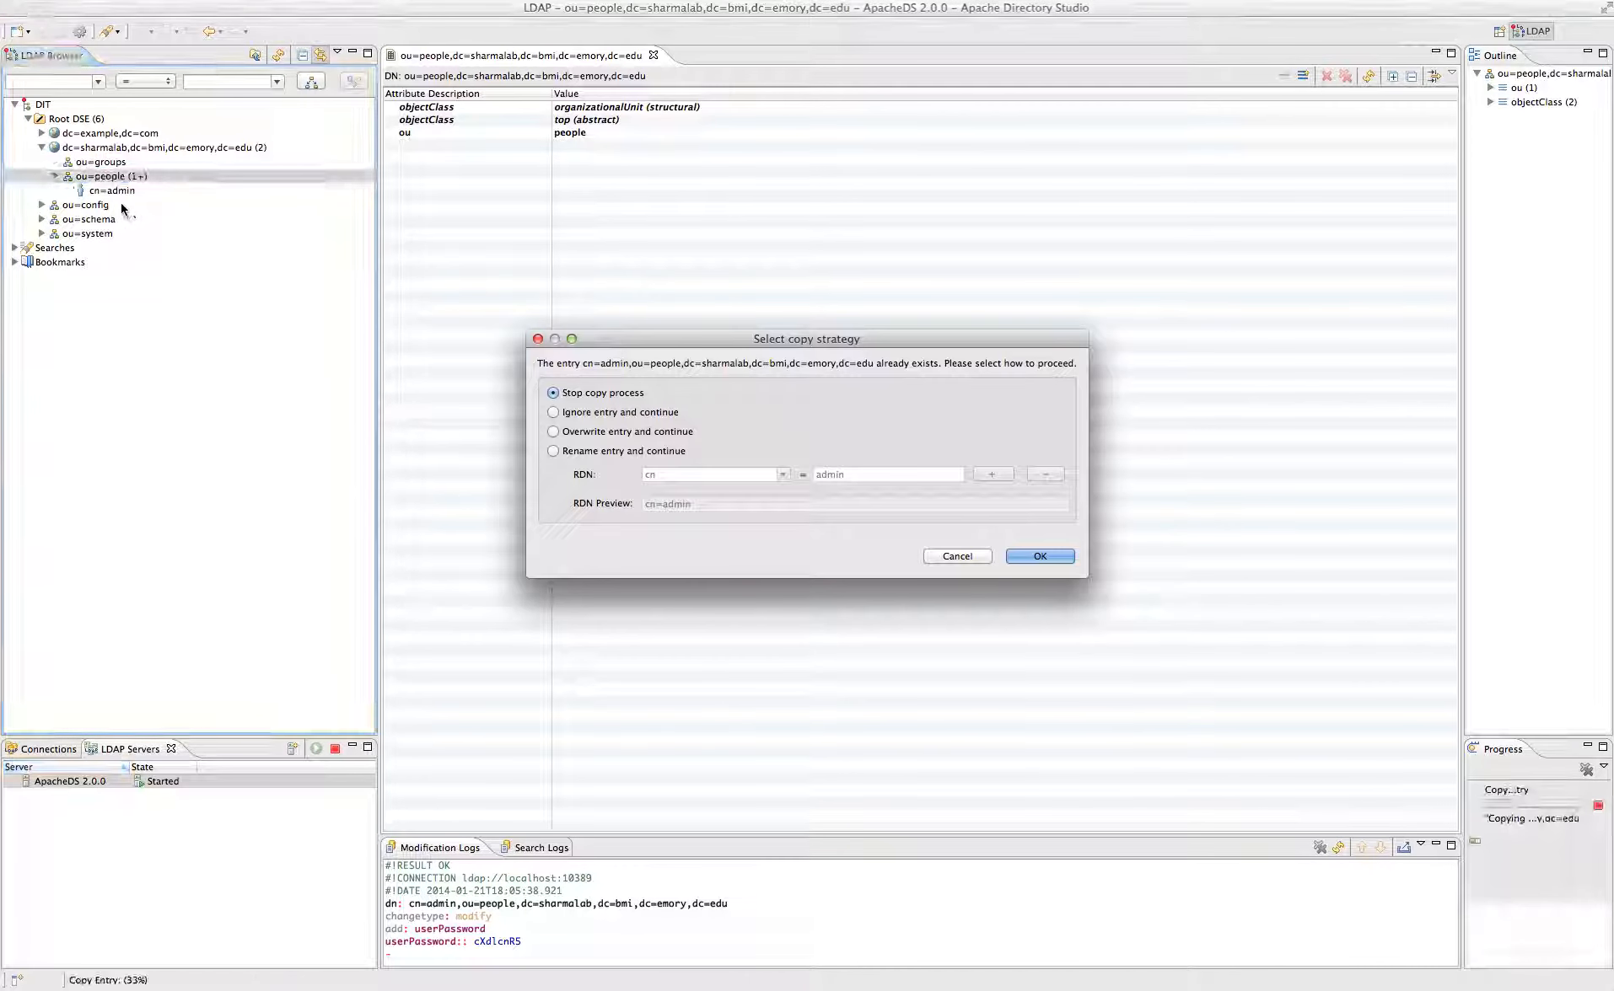
pyautogui.click(630, 451)
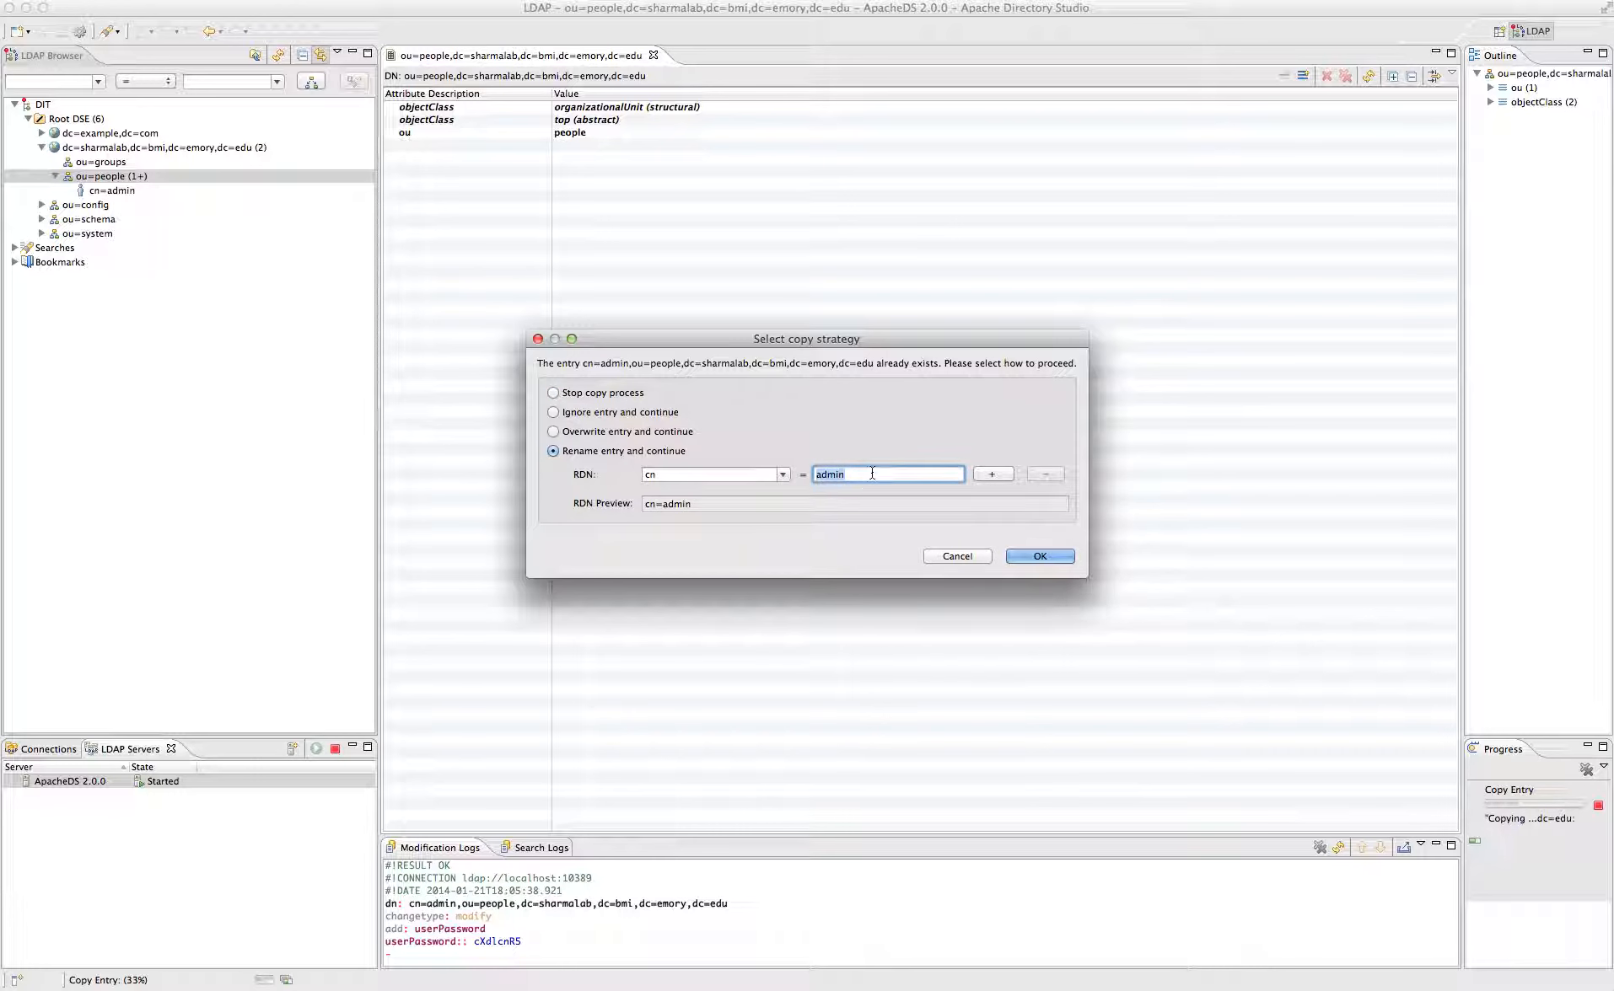
pyautogui.write('test')
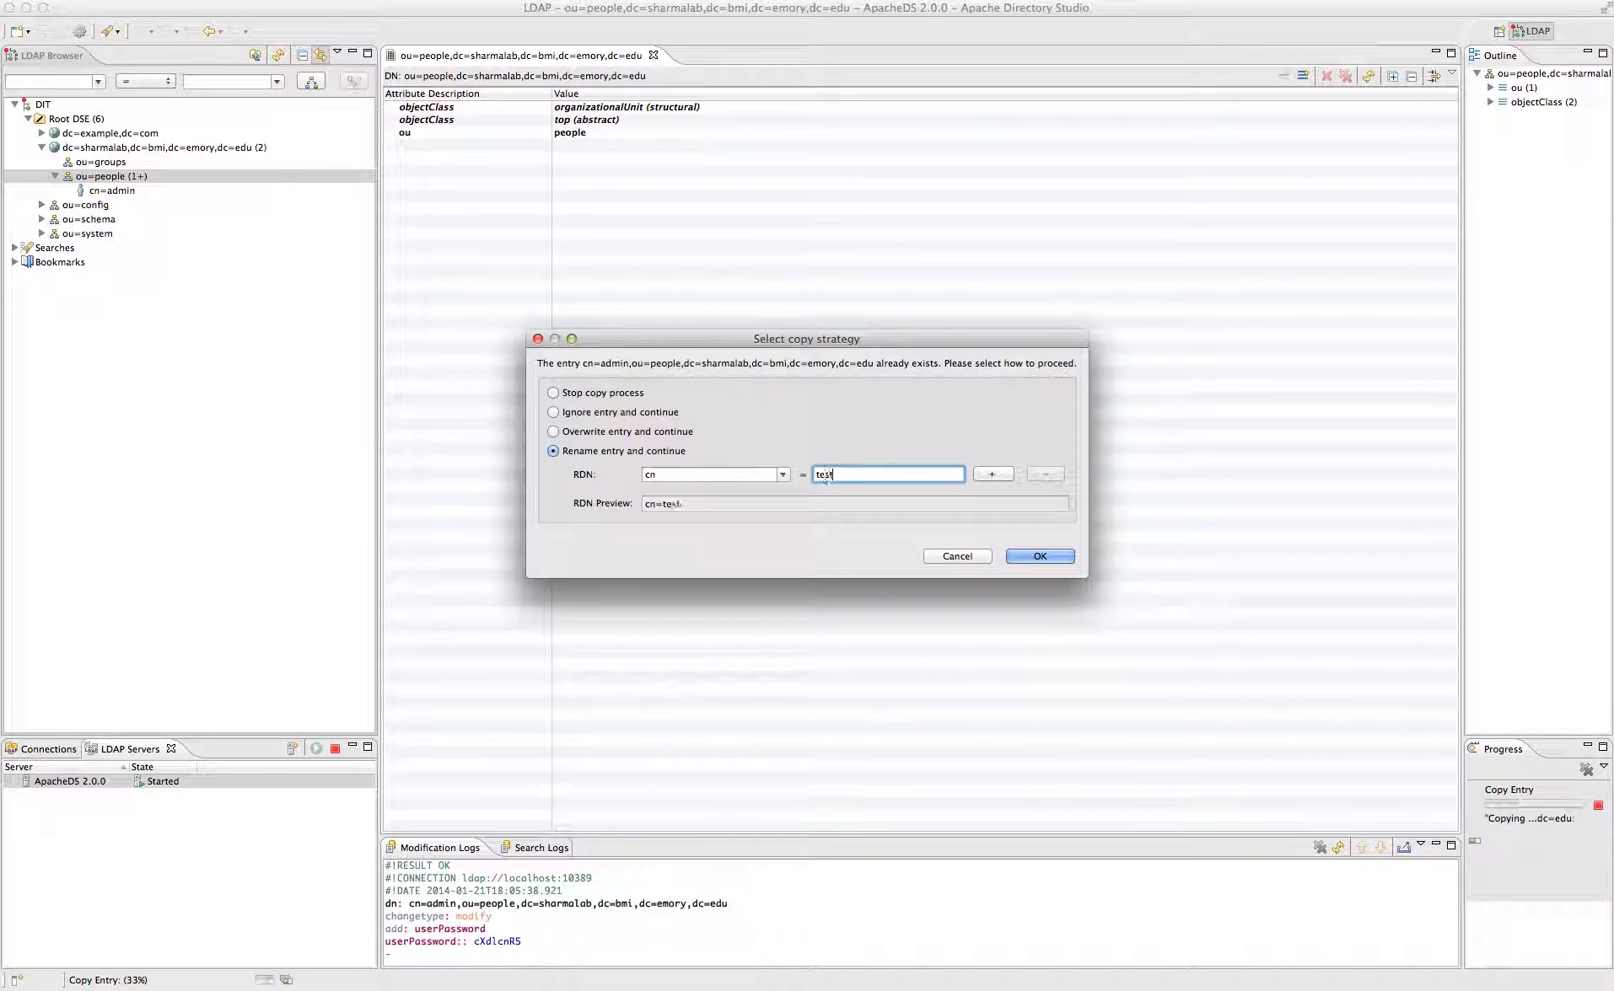
pyautogui.press('BackSpace')
pyautogui.press('BackSpace')
pyautogui.press('BackSpace')
pyautogui.press('BackSpace')
pyautogui.write('foobar')
pyautogui.press('Return')
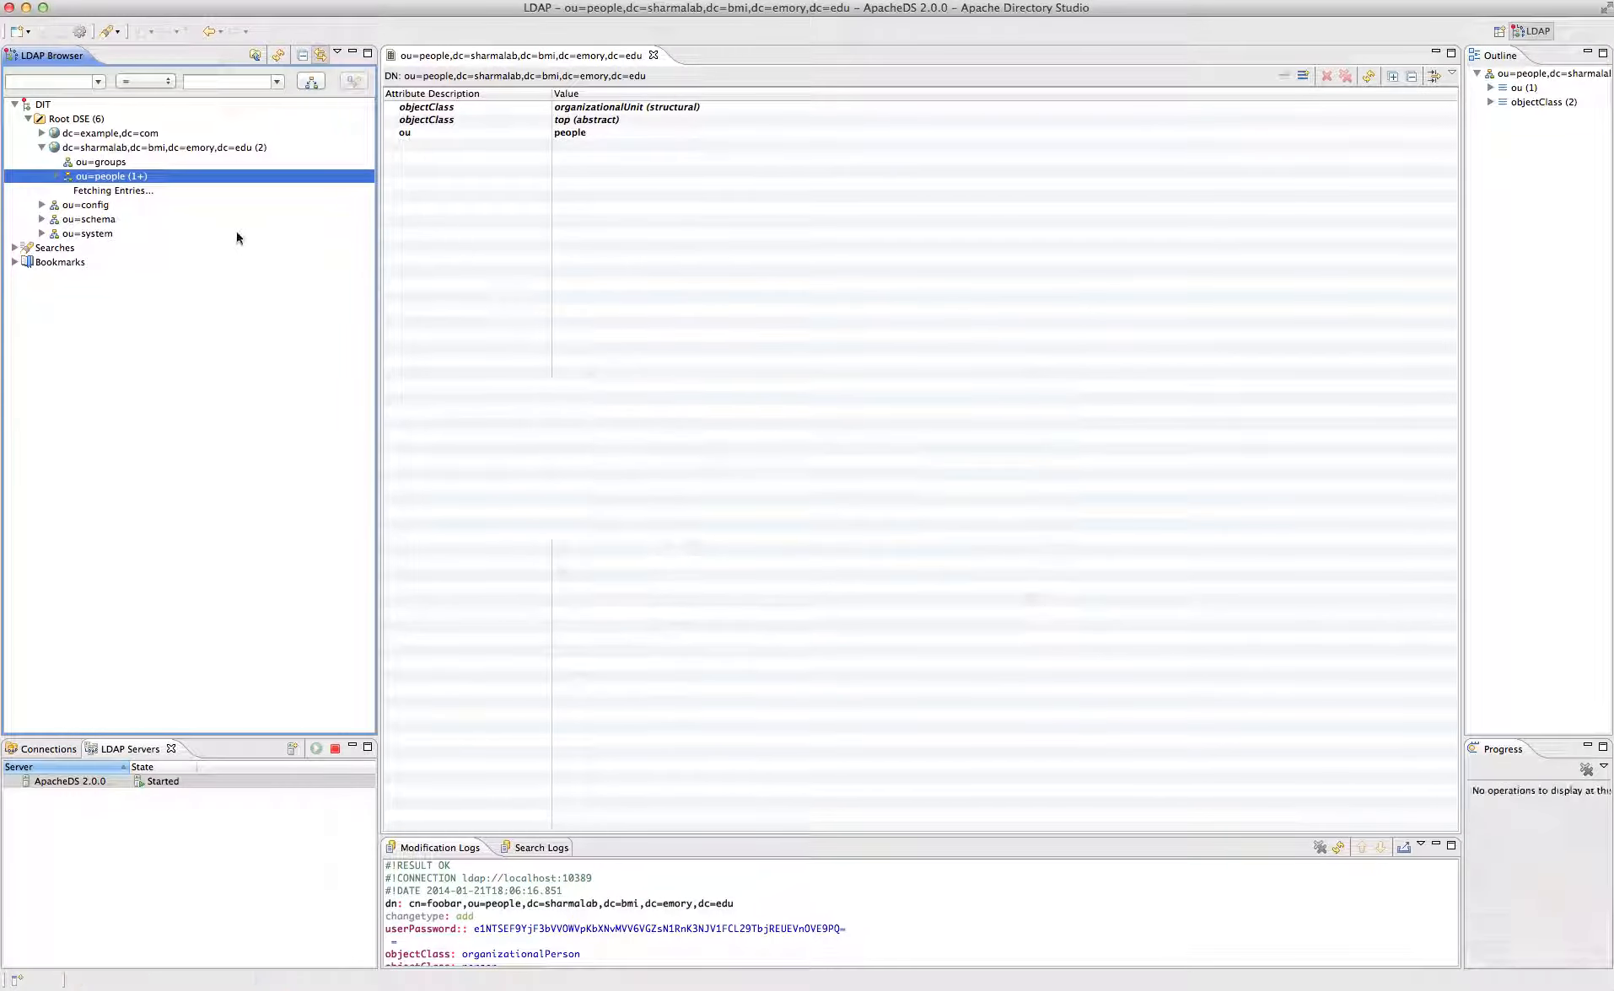
pyautogui.click(110, 206)
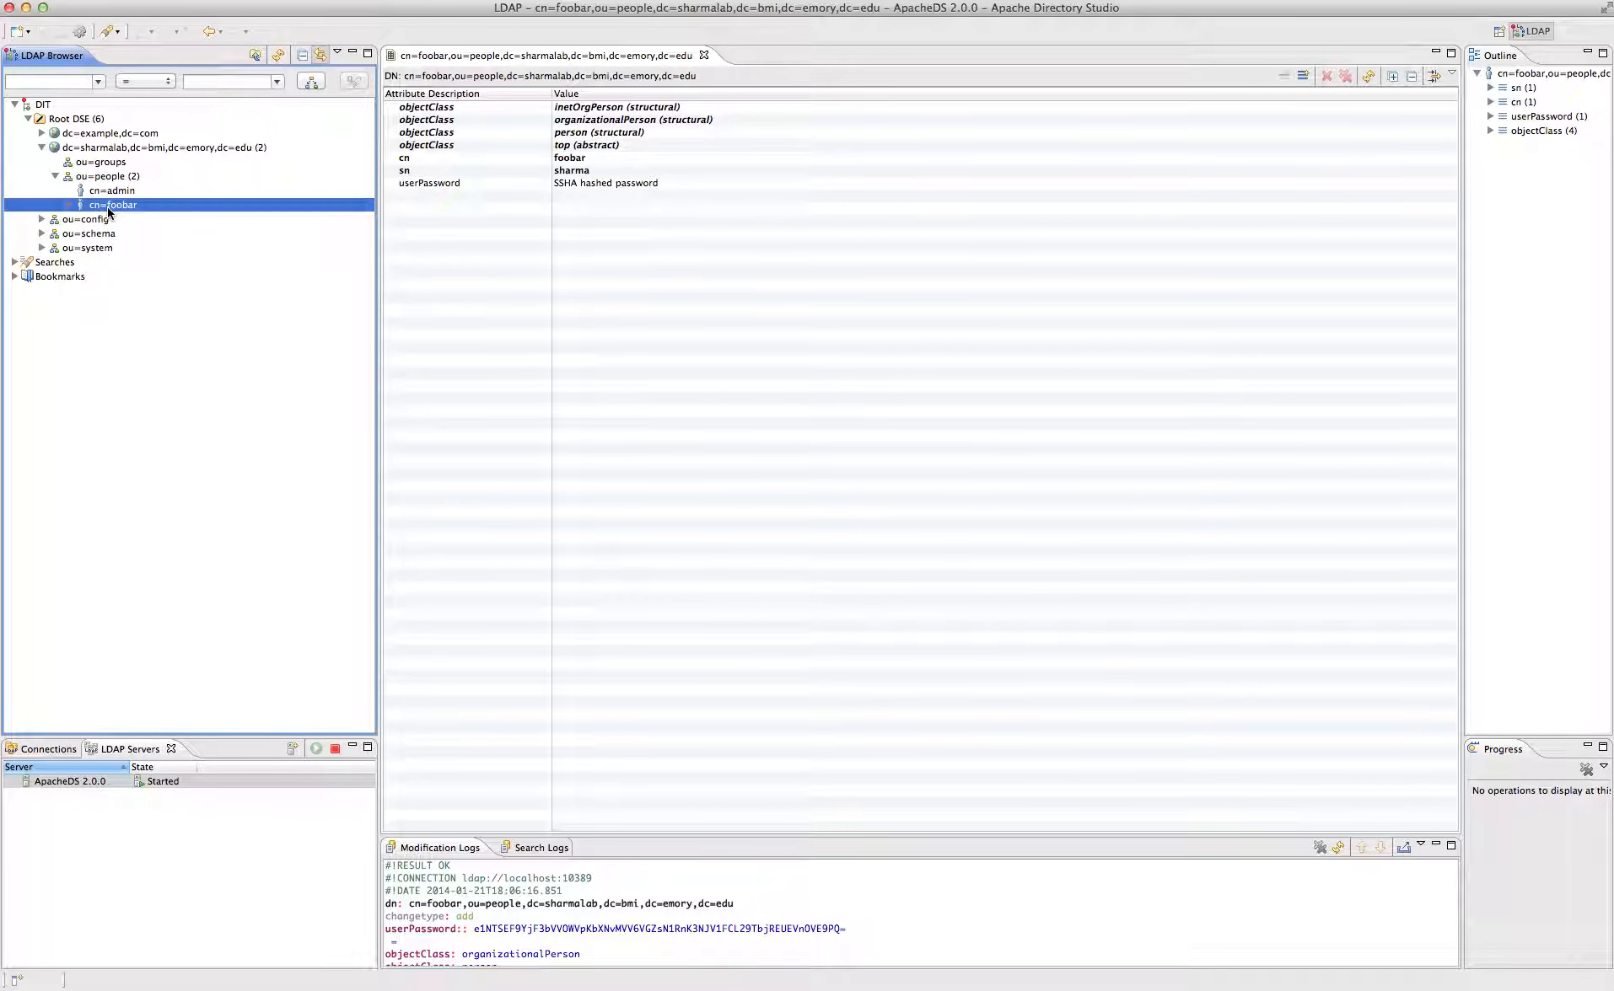
pyautogui.click(104, 177)
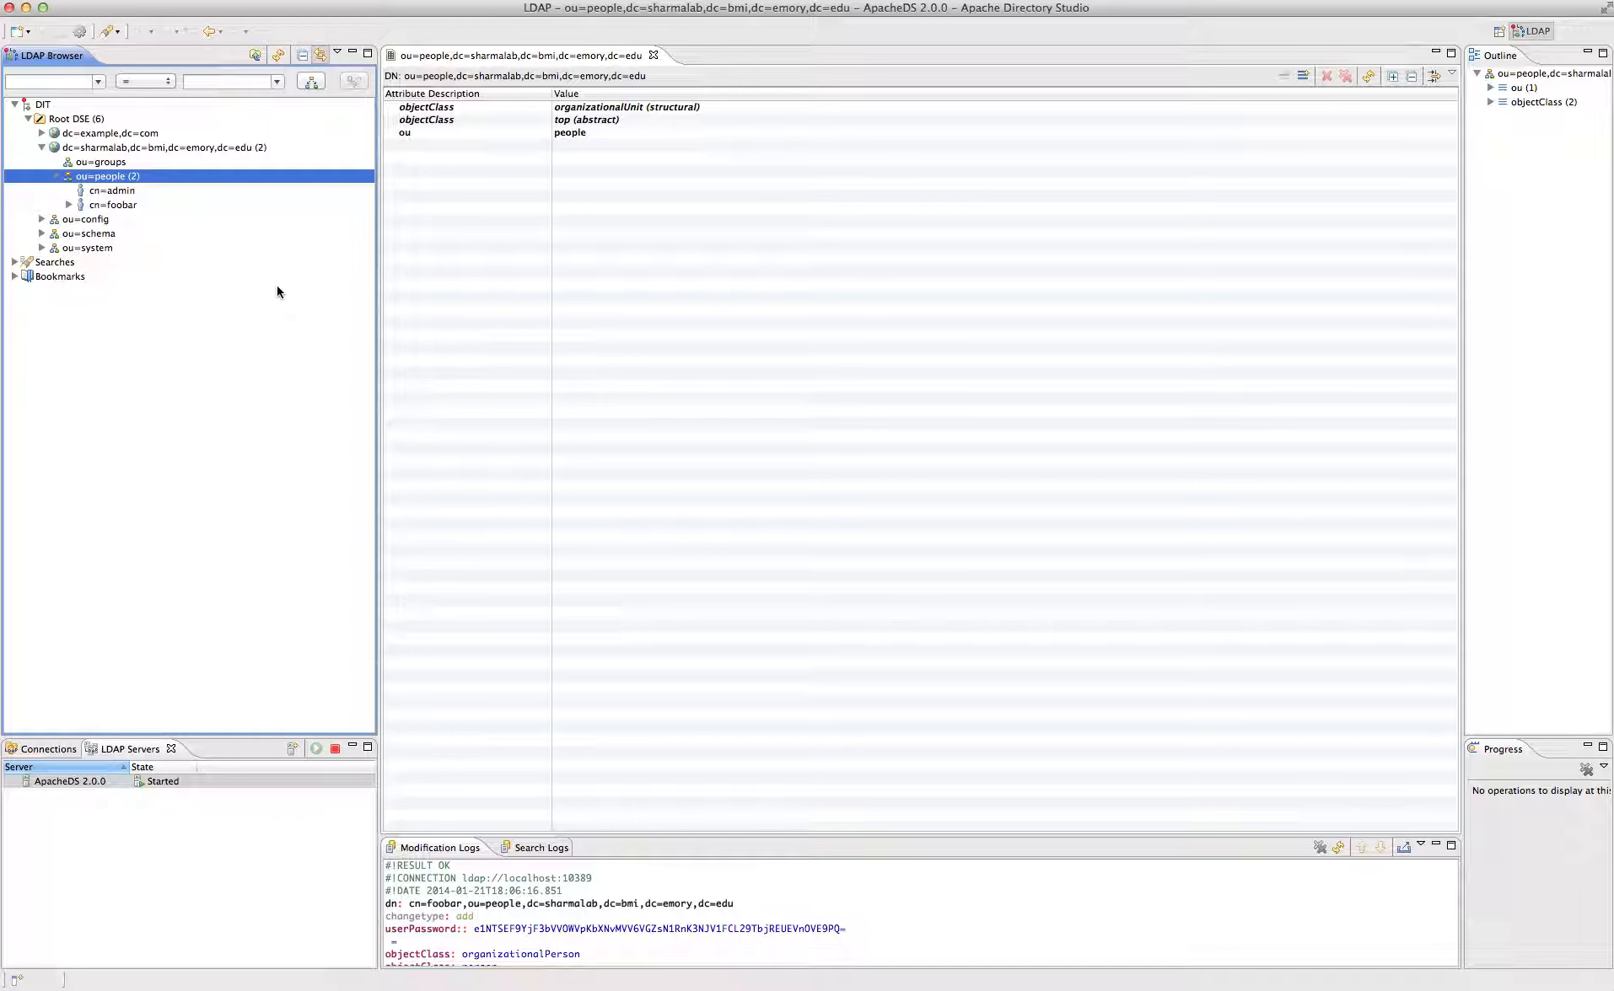
# - Start a new context entry under ou=groups using cn=testgroup as template, dismissing the missing-template error
pyautogui.click(113, 163)
pyautogui.rightClick(115, 166)
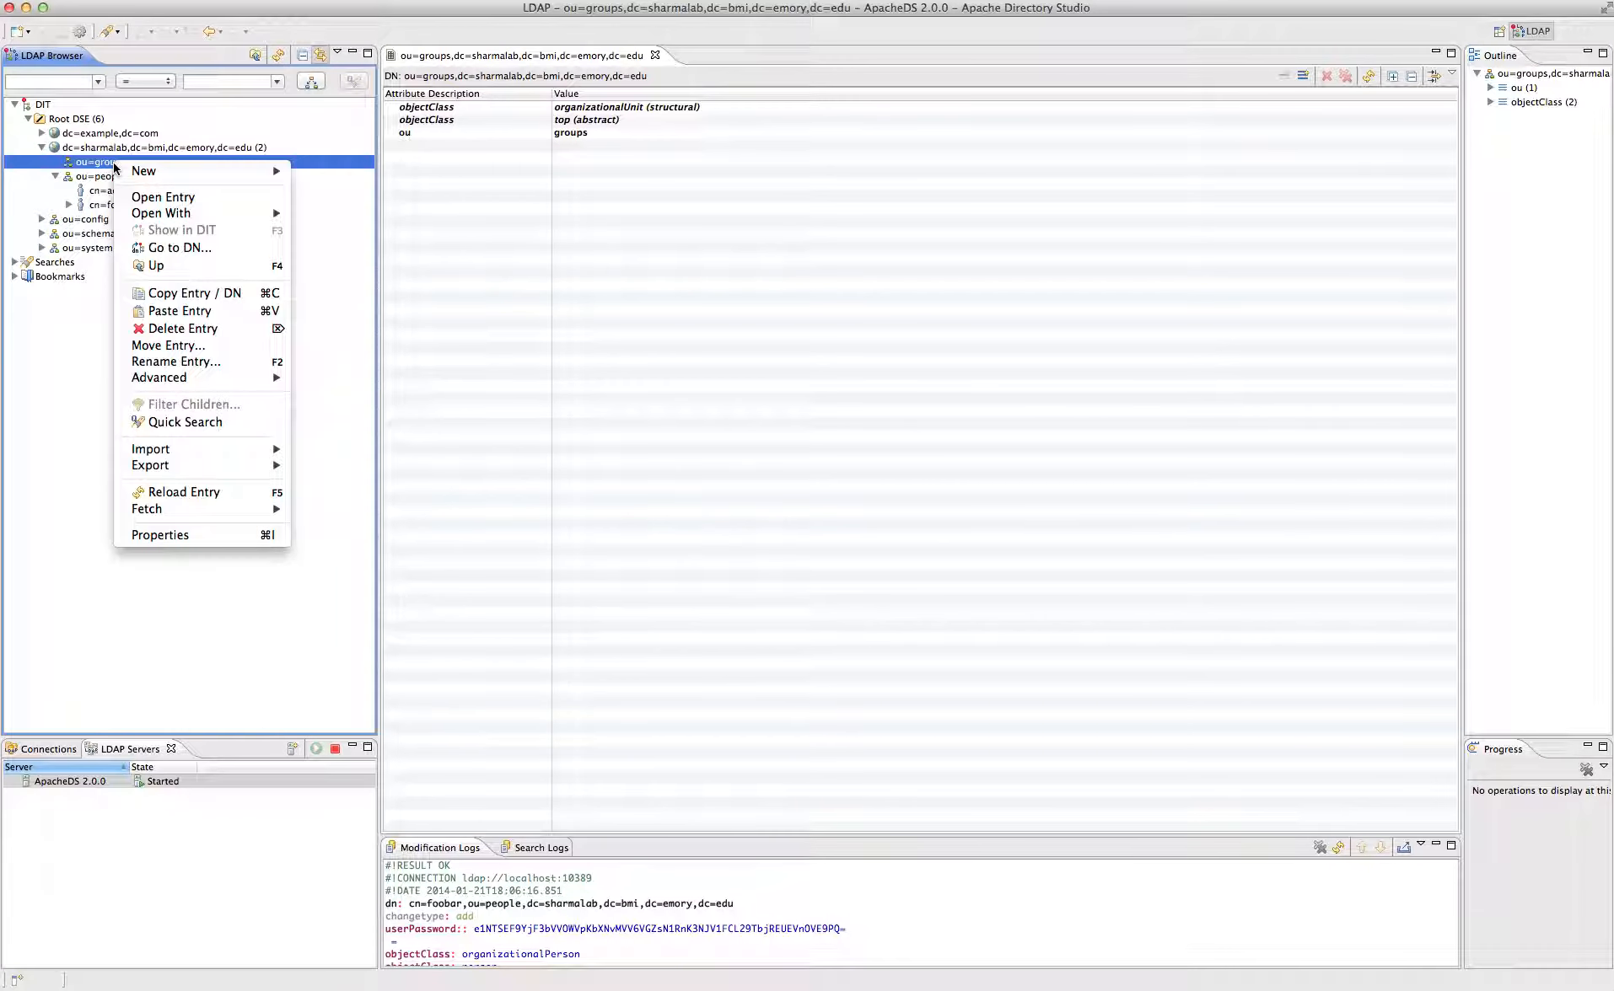
pyautogui.moveTo(168, 171)
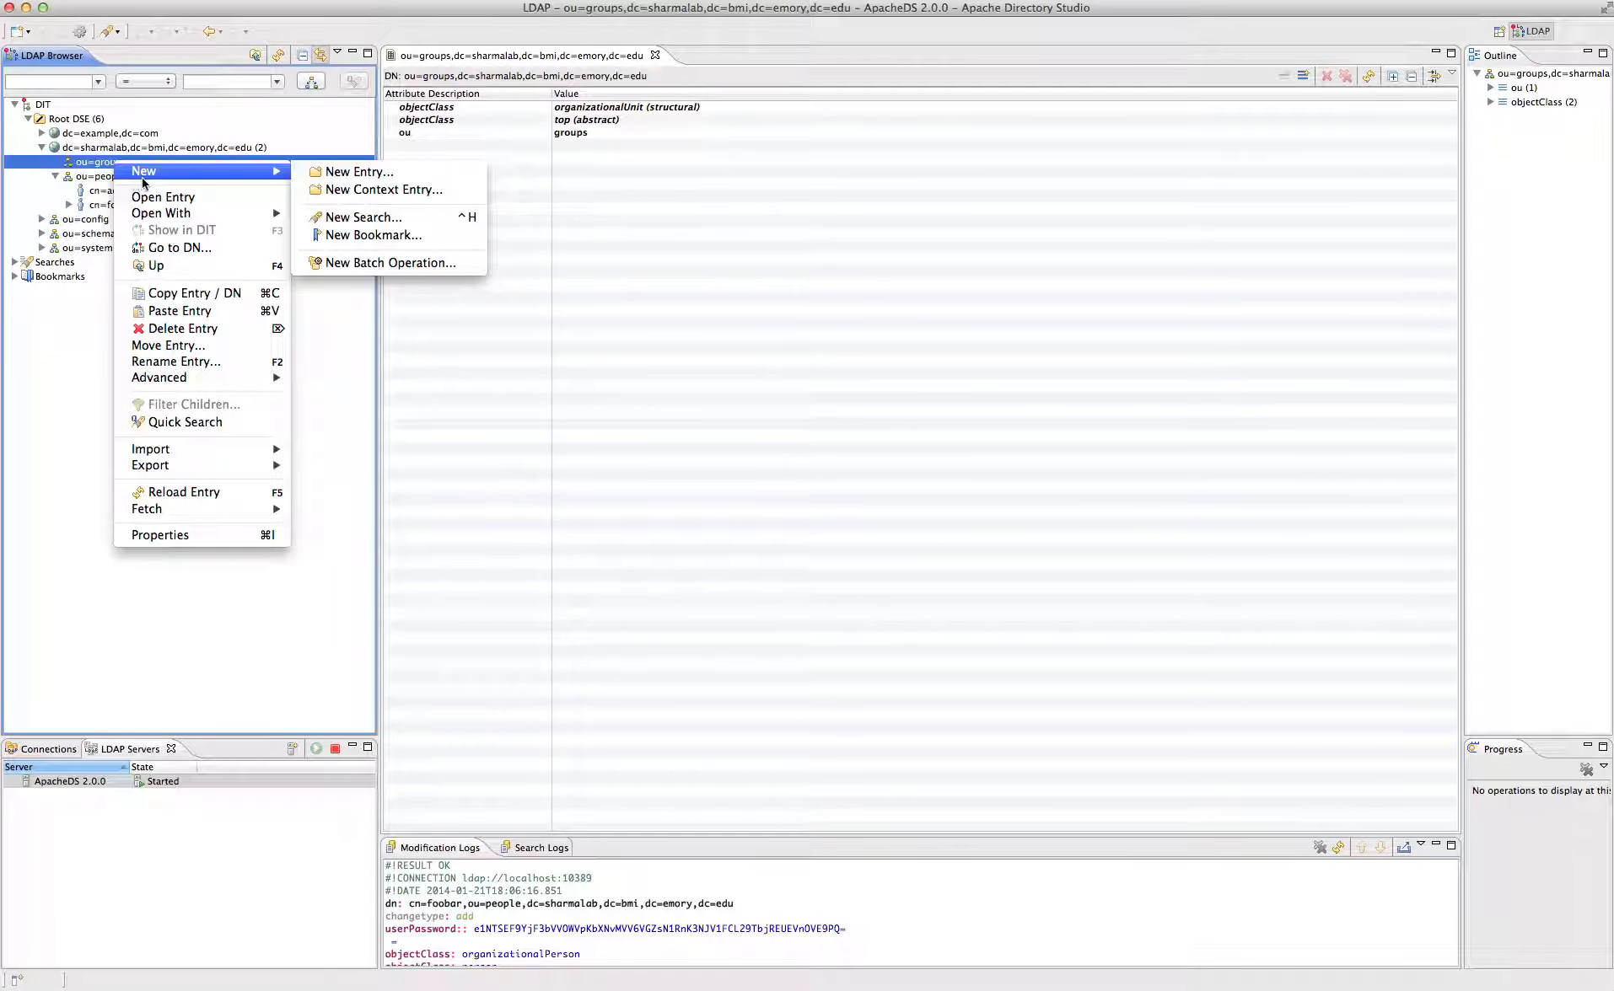
pyautogui.click(378, 192)
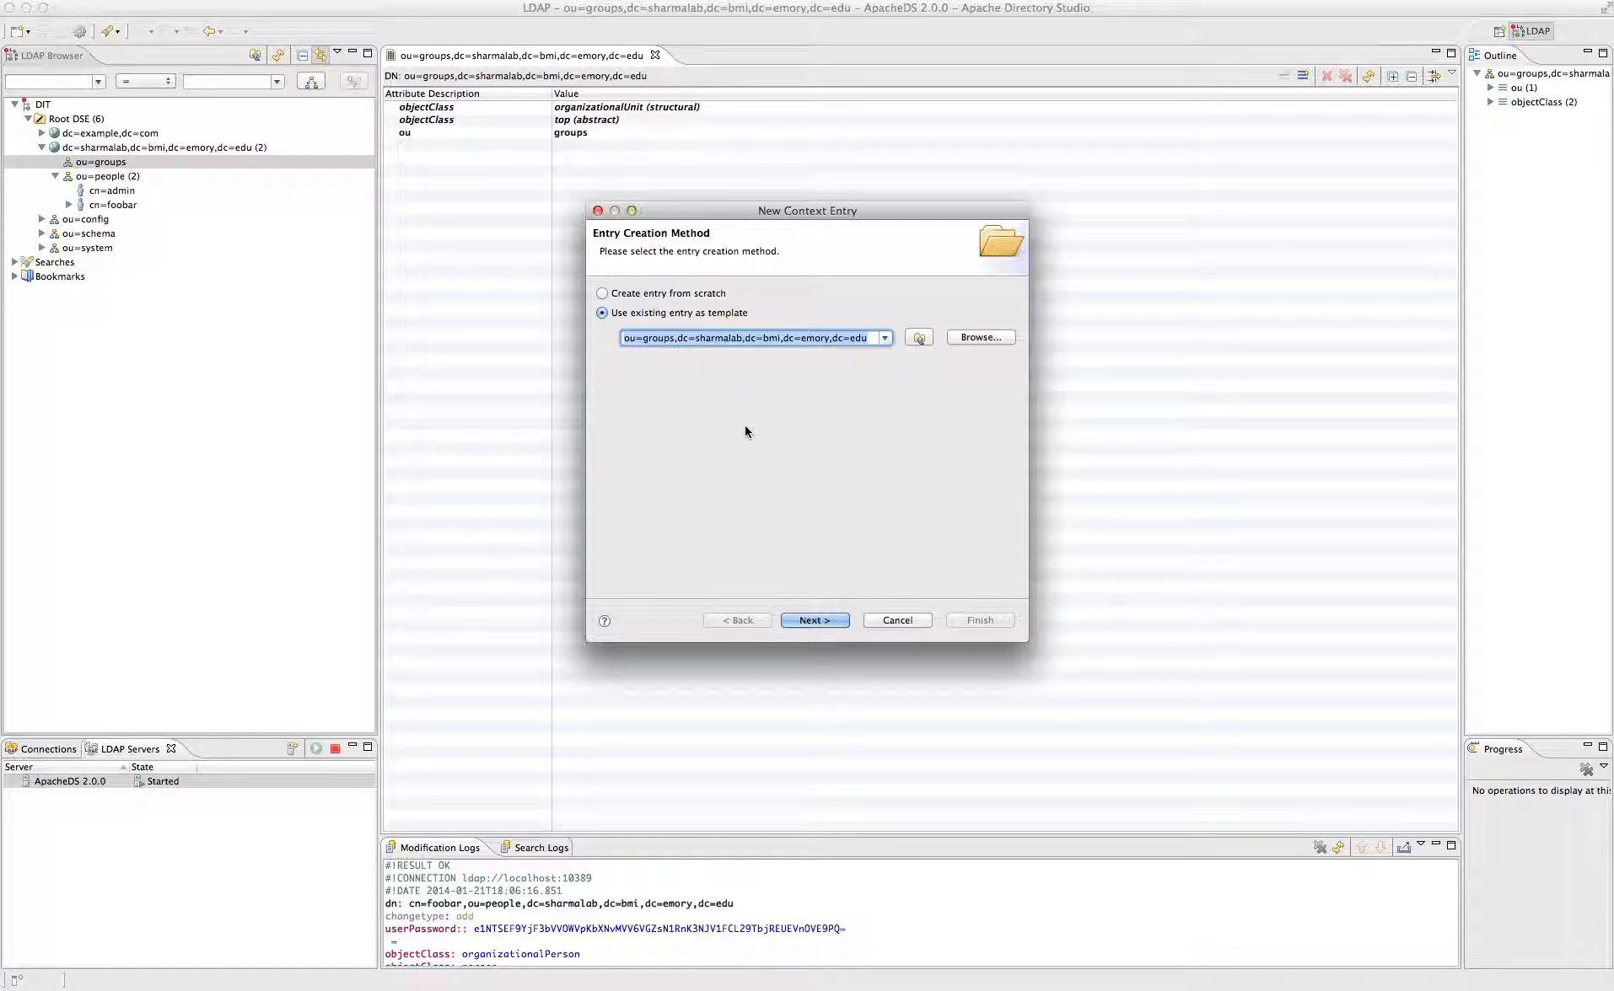
pyautogui.doubleClick(657, 340)
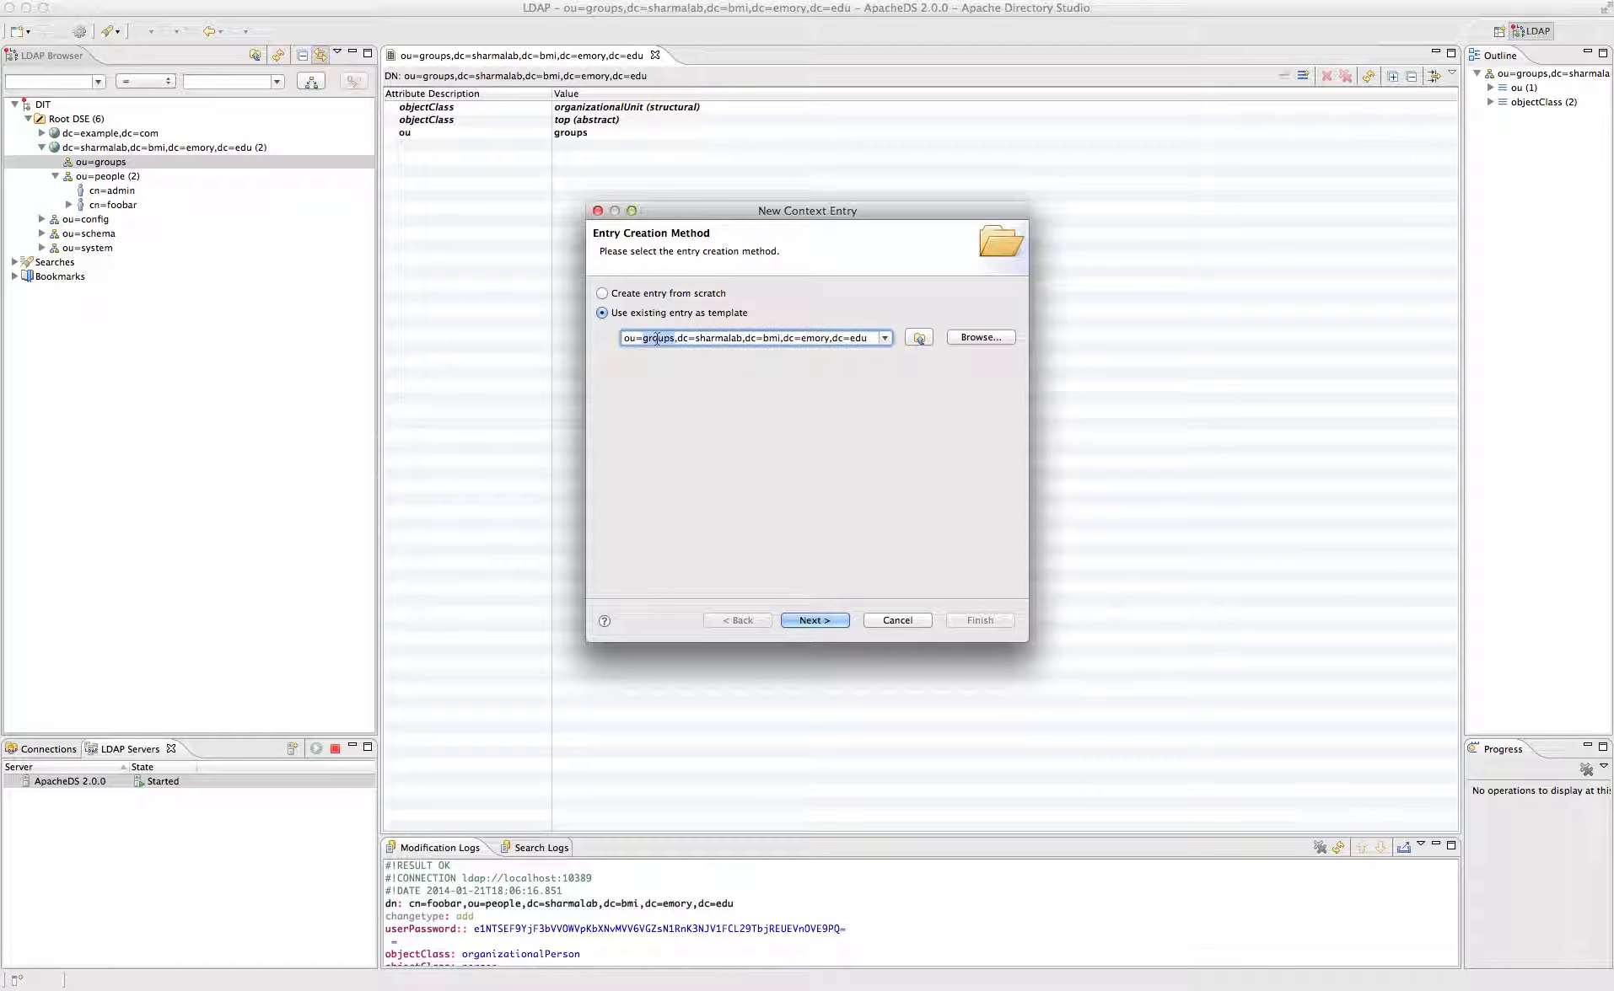
pyautogui.click(679, 338)
pyautogui.press('Down')
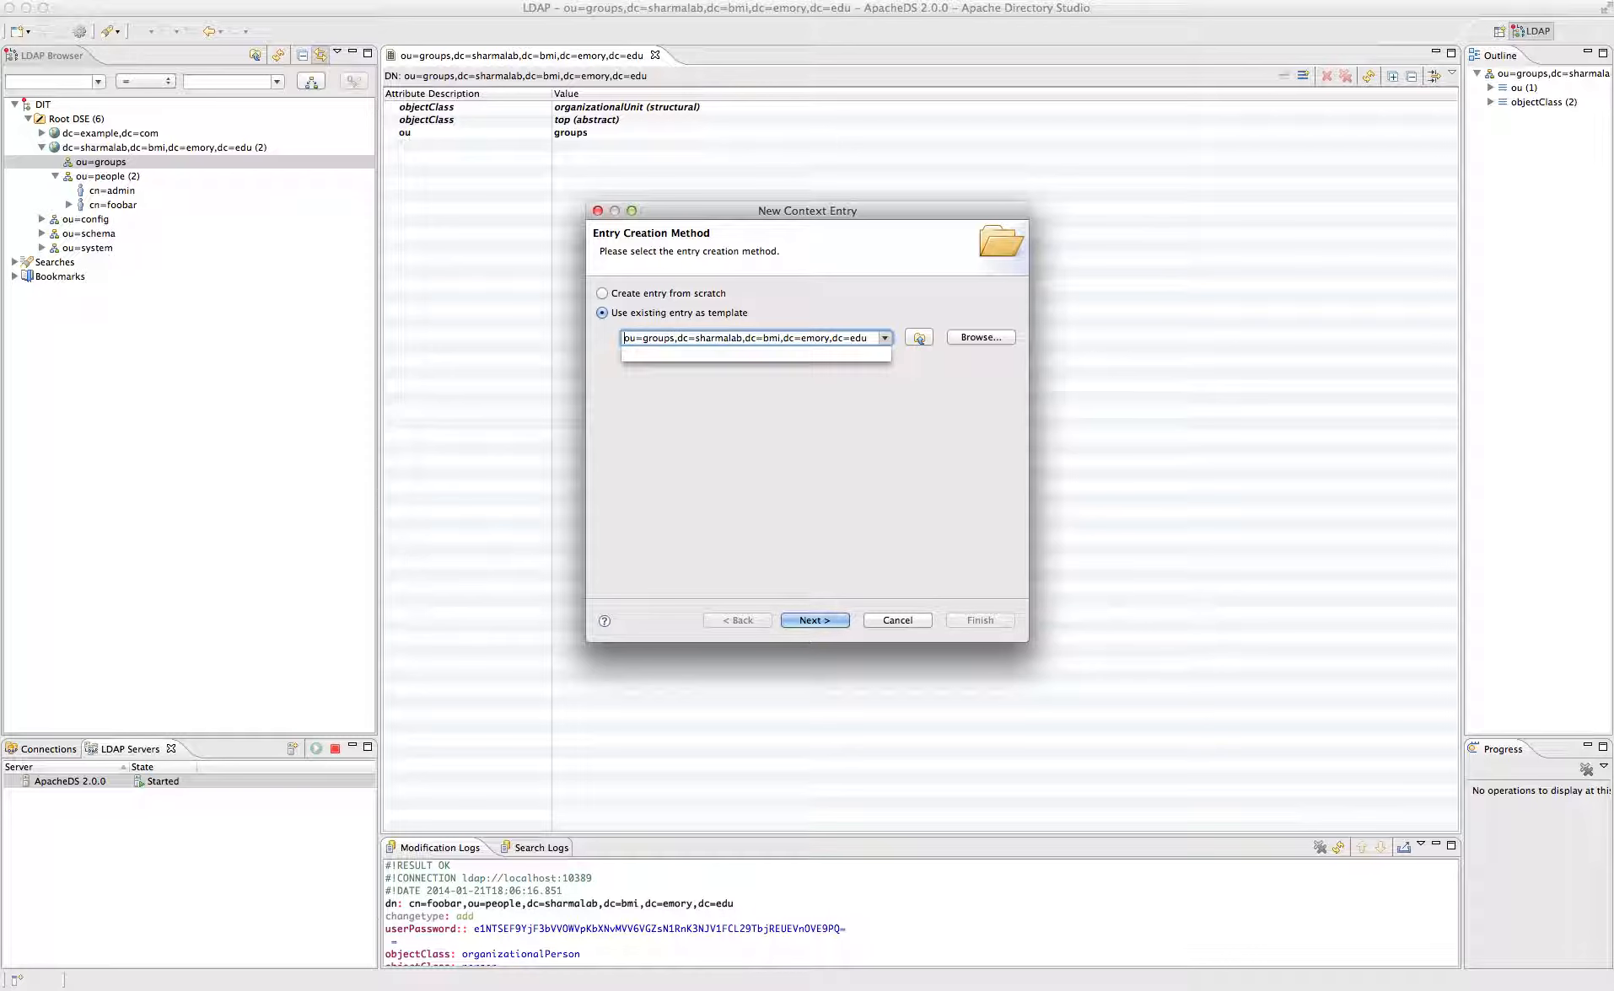
pyautogui.write('cn=testgroup,')
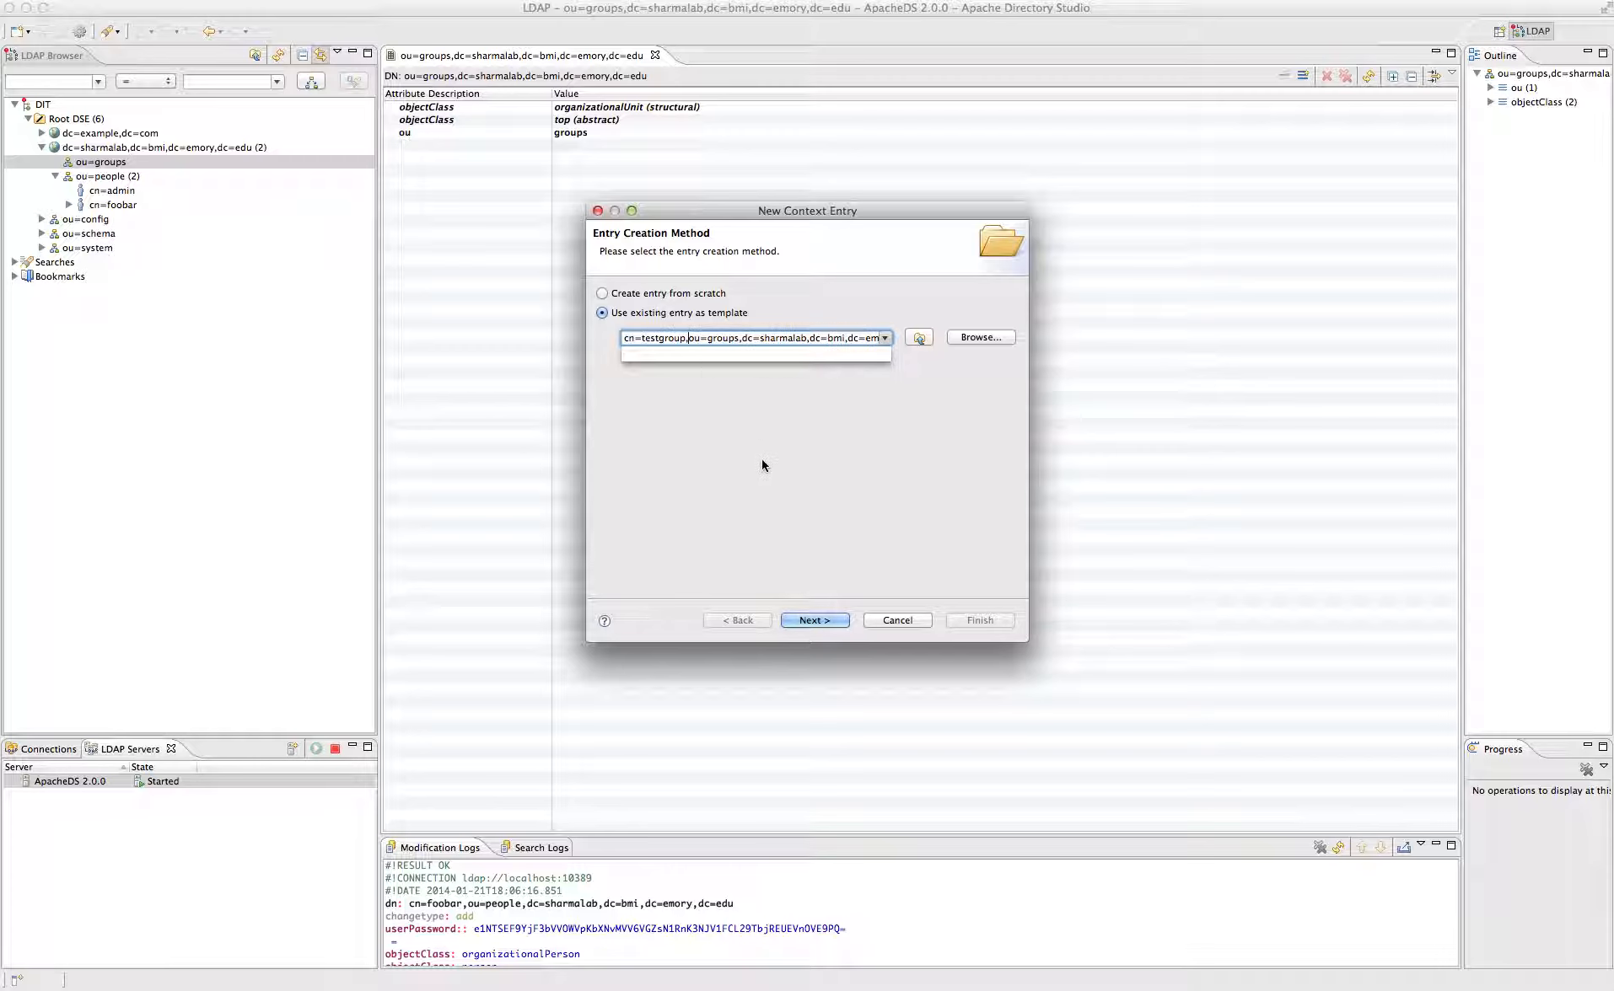
pyautogui.press('Escape')
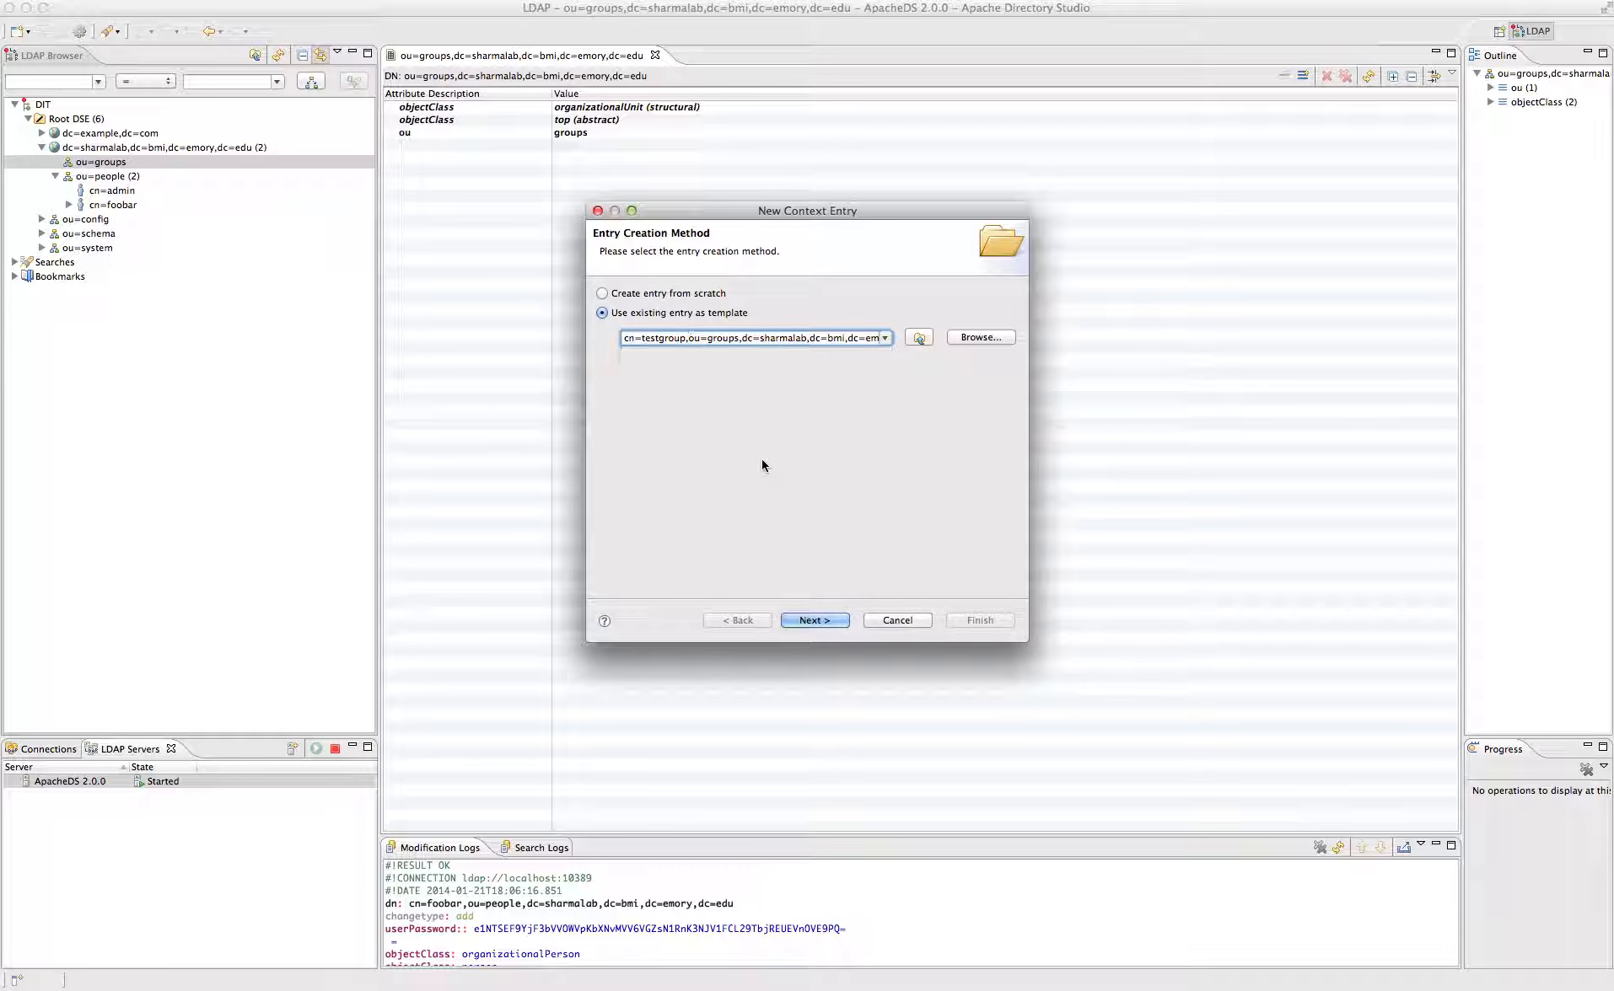
pyautogui.click(810, 618)
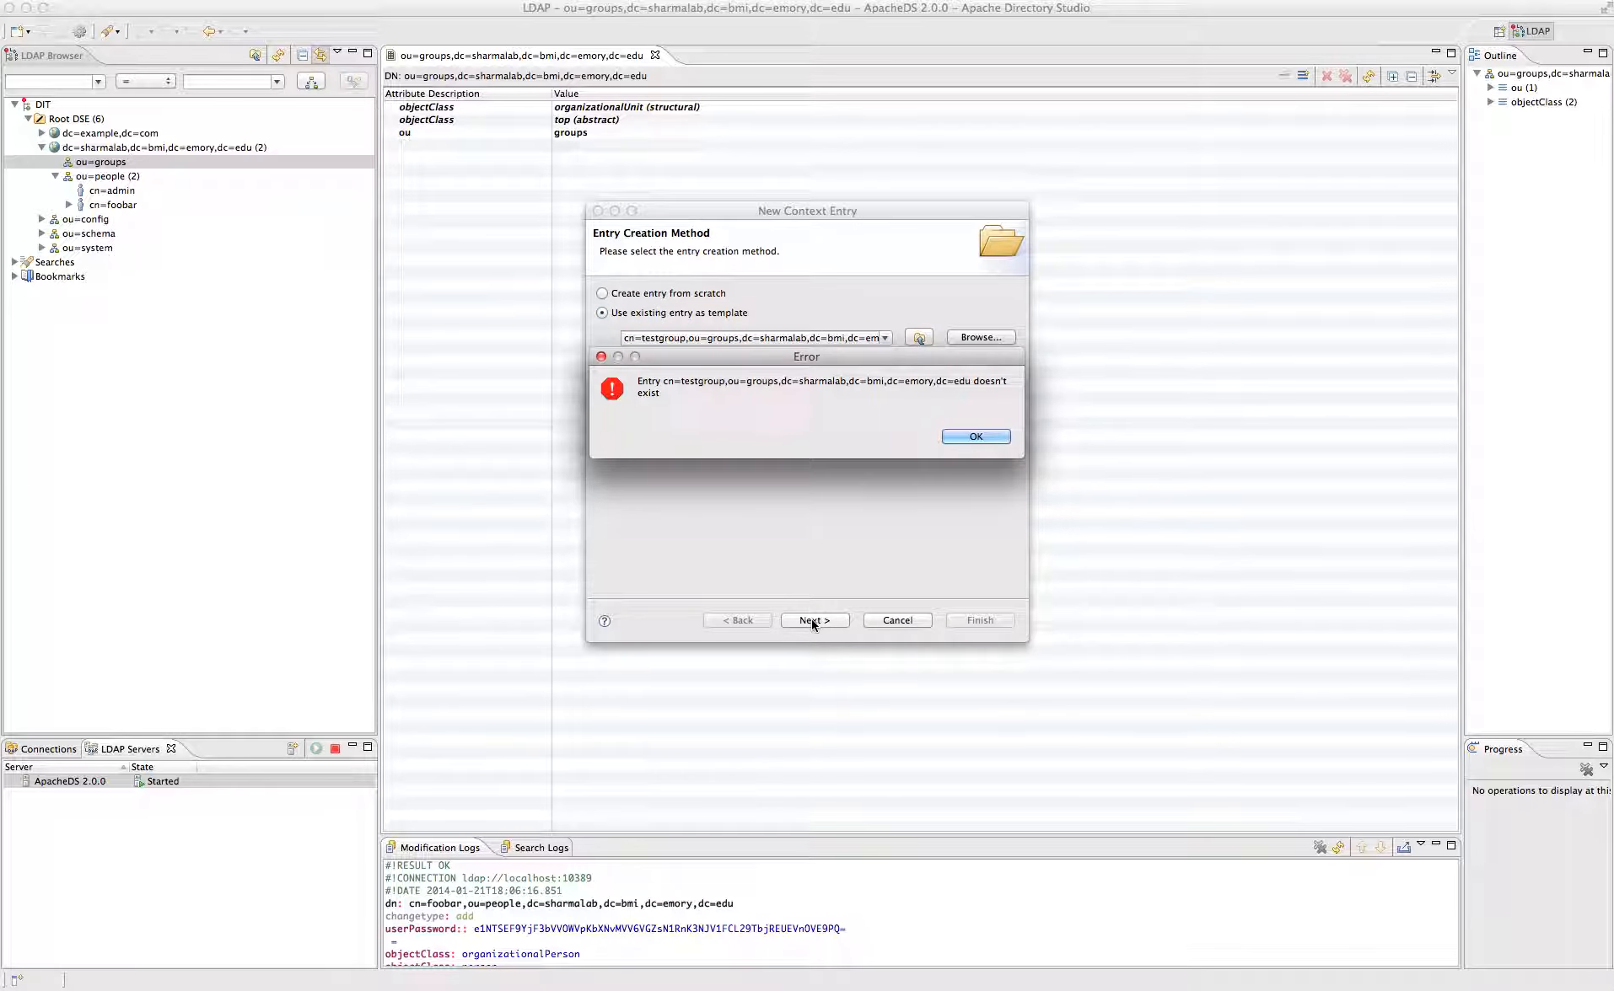
pyautogui.click(983, 436)
# - Switch the wizard to create the entry from scratch and continue to object classes
pyautogui.click(656, 340)
pyautogui.moveTo(656, 340); pyautogui.dragTo(644, 339)
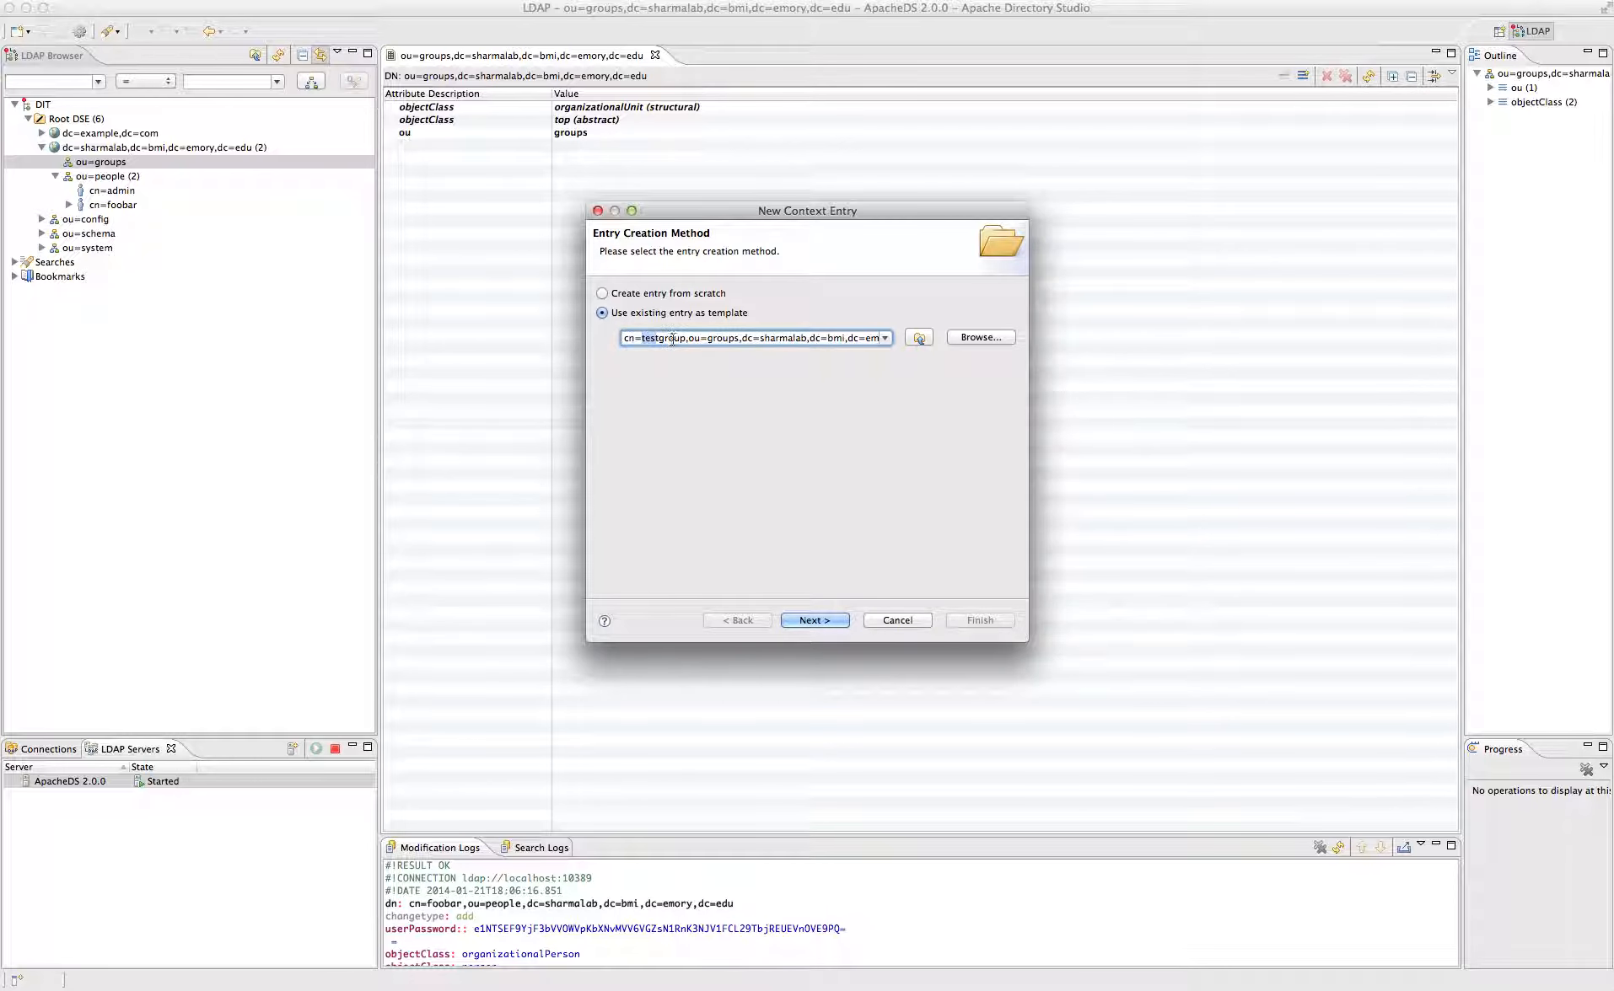
pyautogui.click(654, 341)
pyautogui.tripleClick(654, 340)
pyautogui.press('super+c')
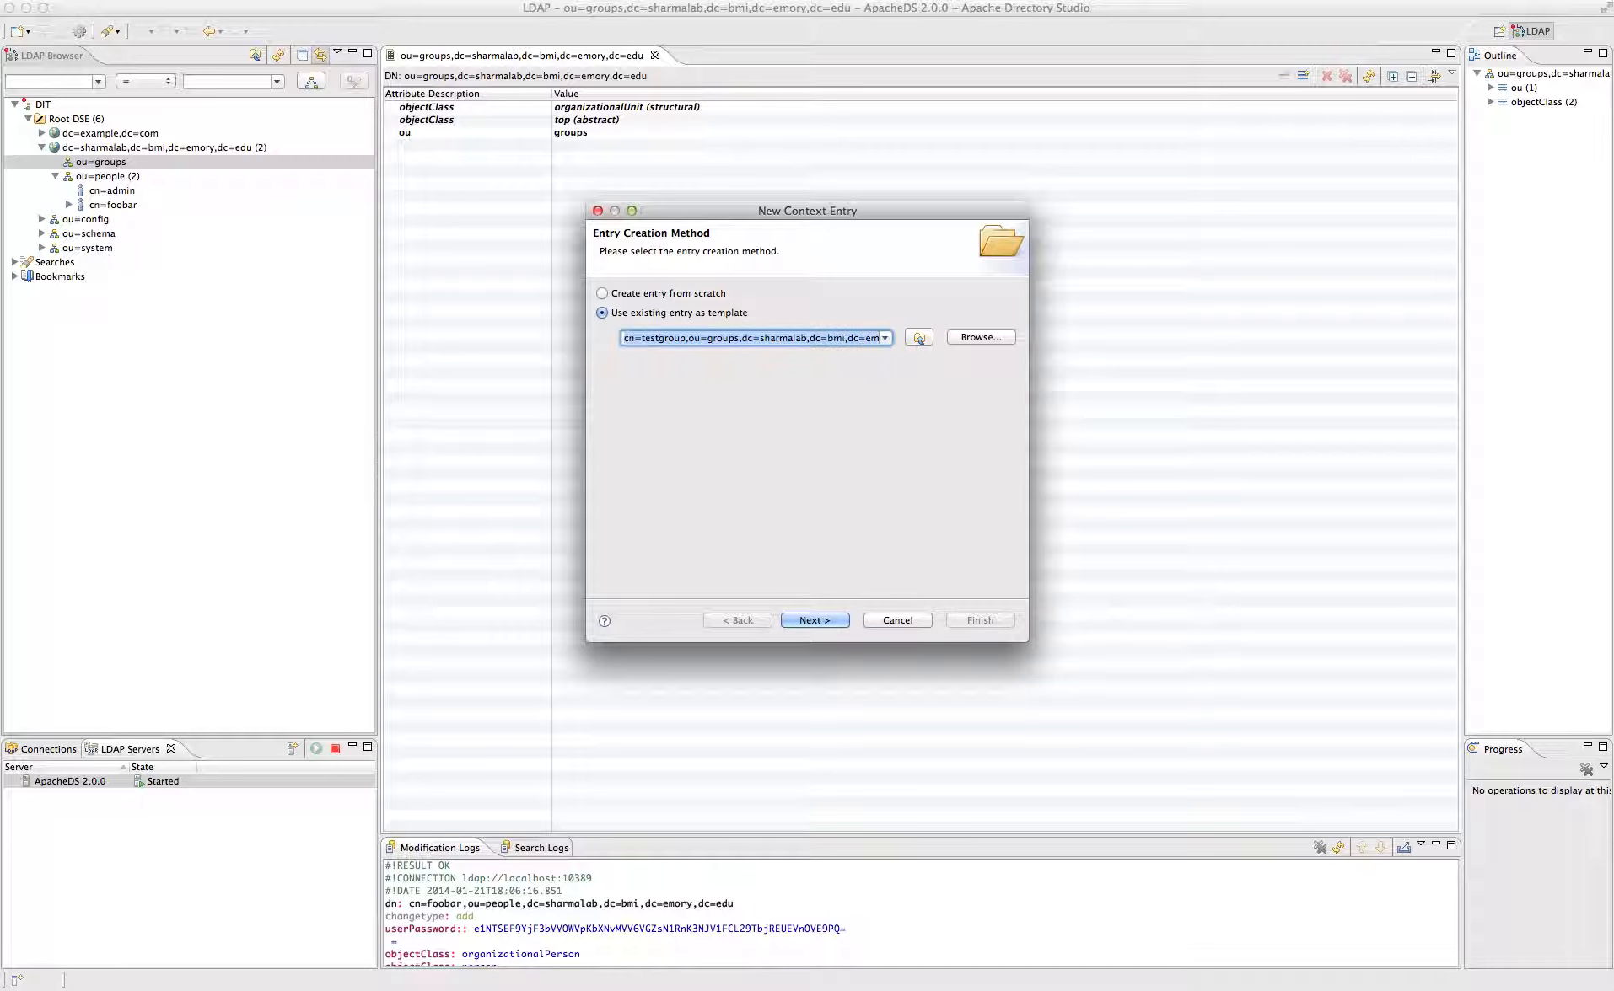
pyautogui.click(658, 292)
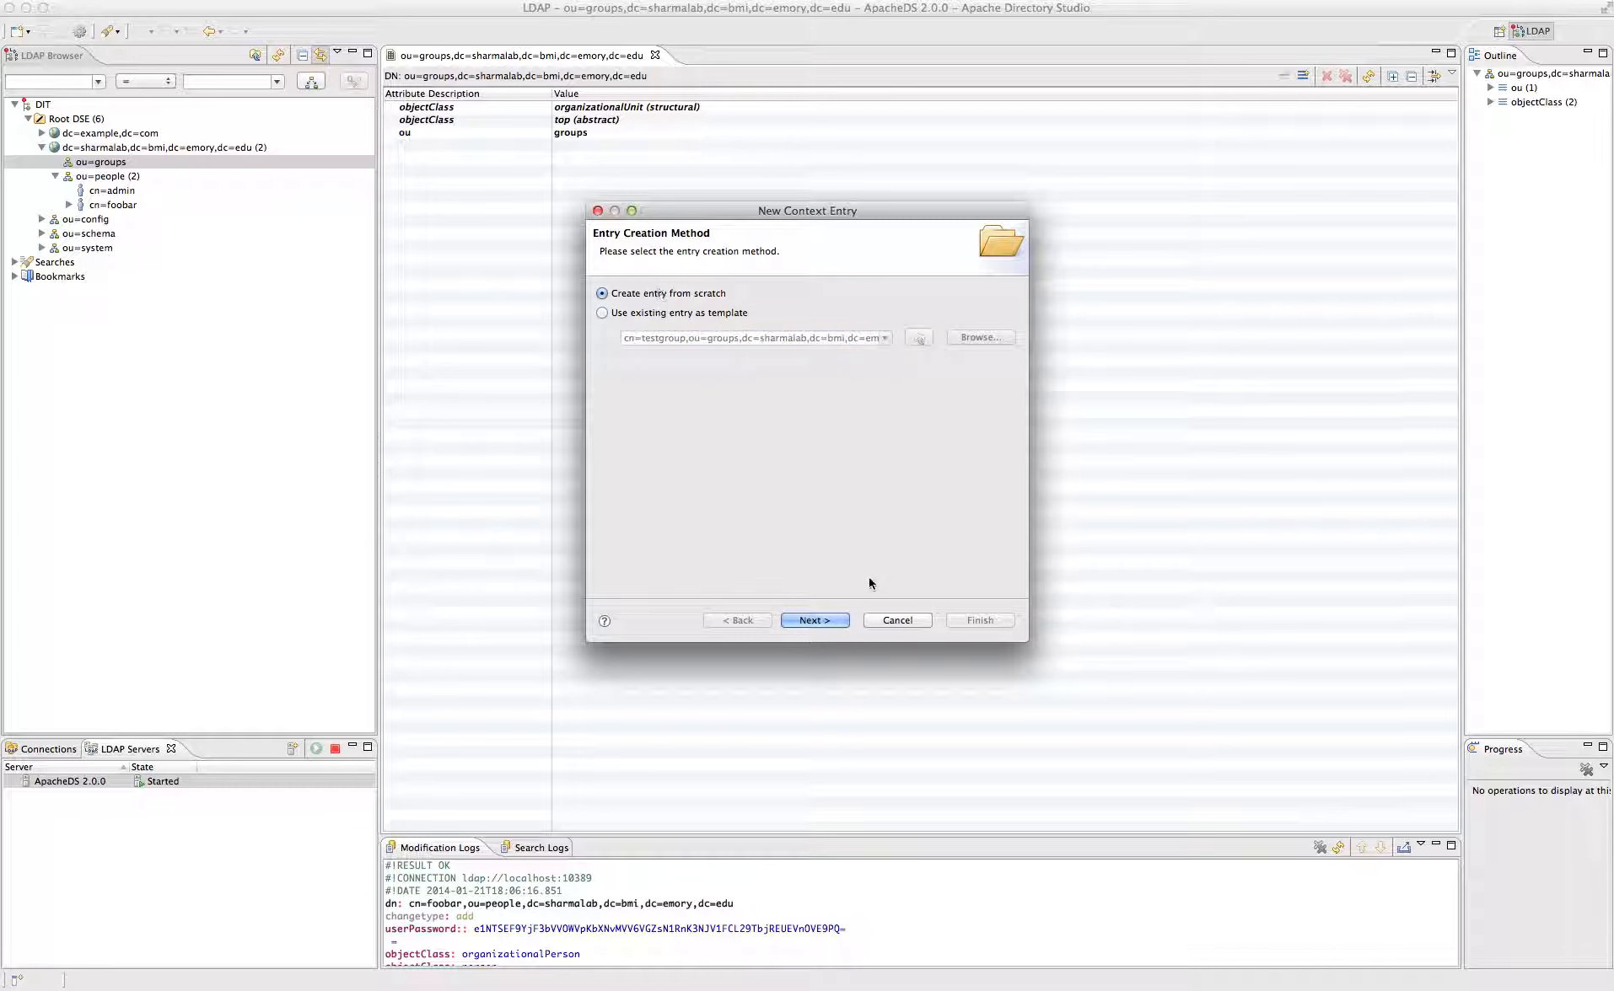
pyautogui.click(823, 621)
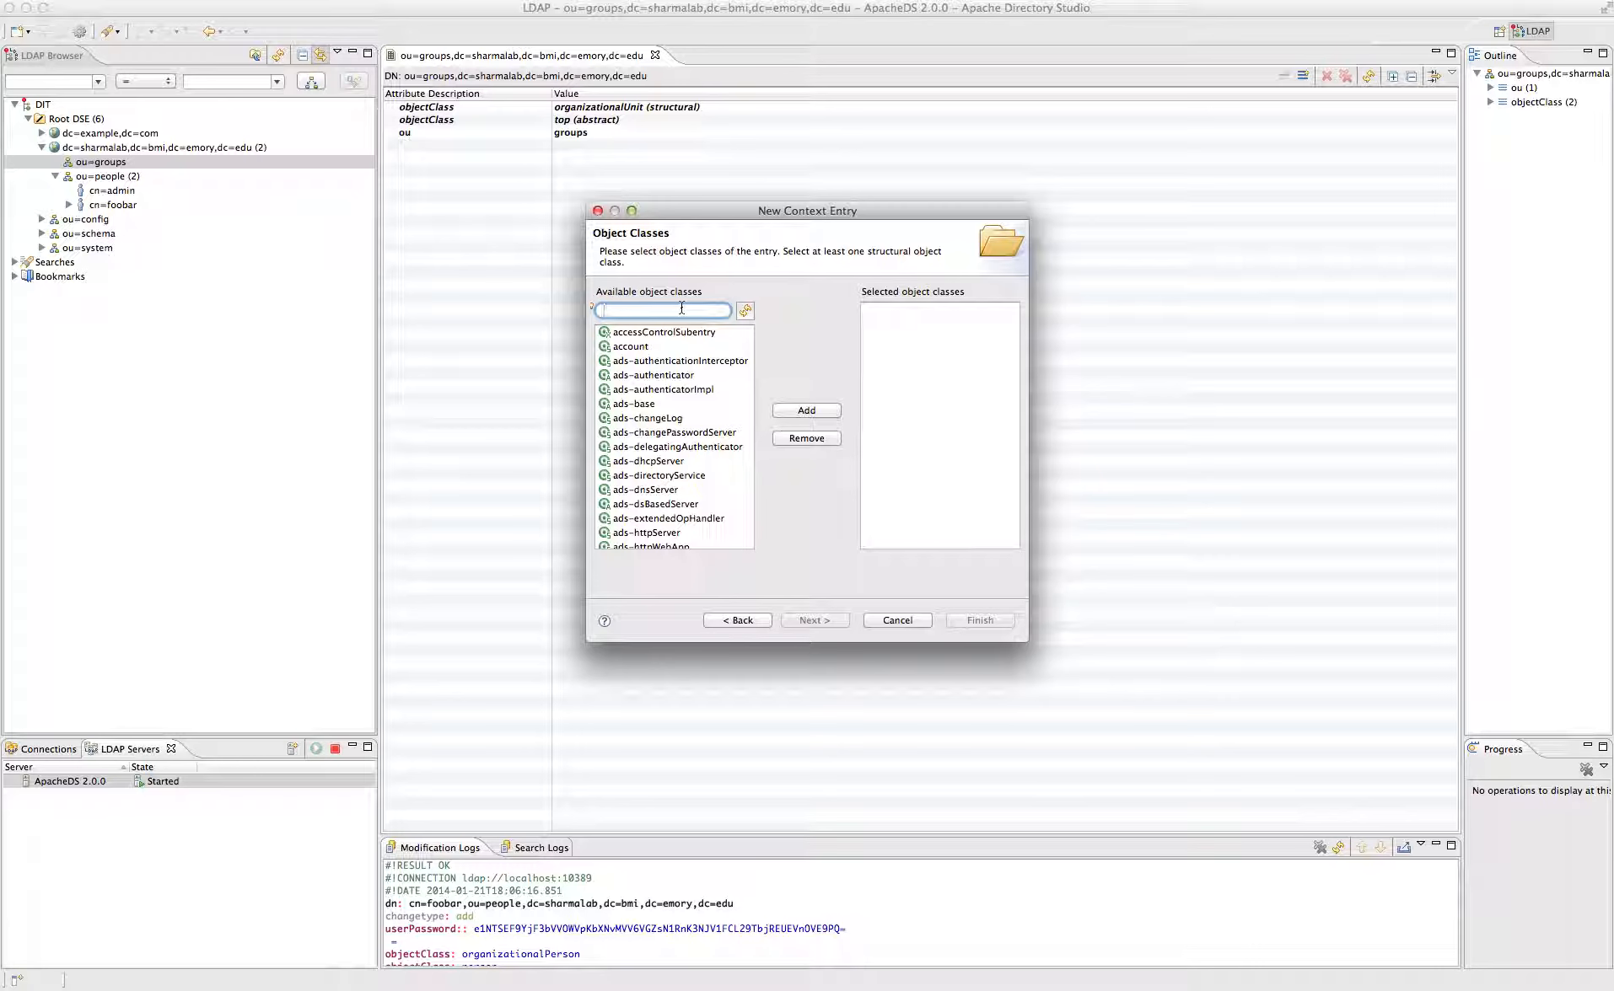
# - Give the new entry the groupOfUniqueNames class and DN cn=testgroup under ou=groups
pyautogui.write('gr')
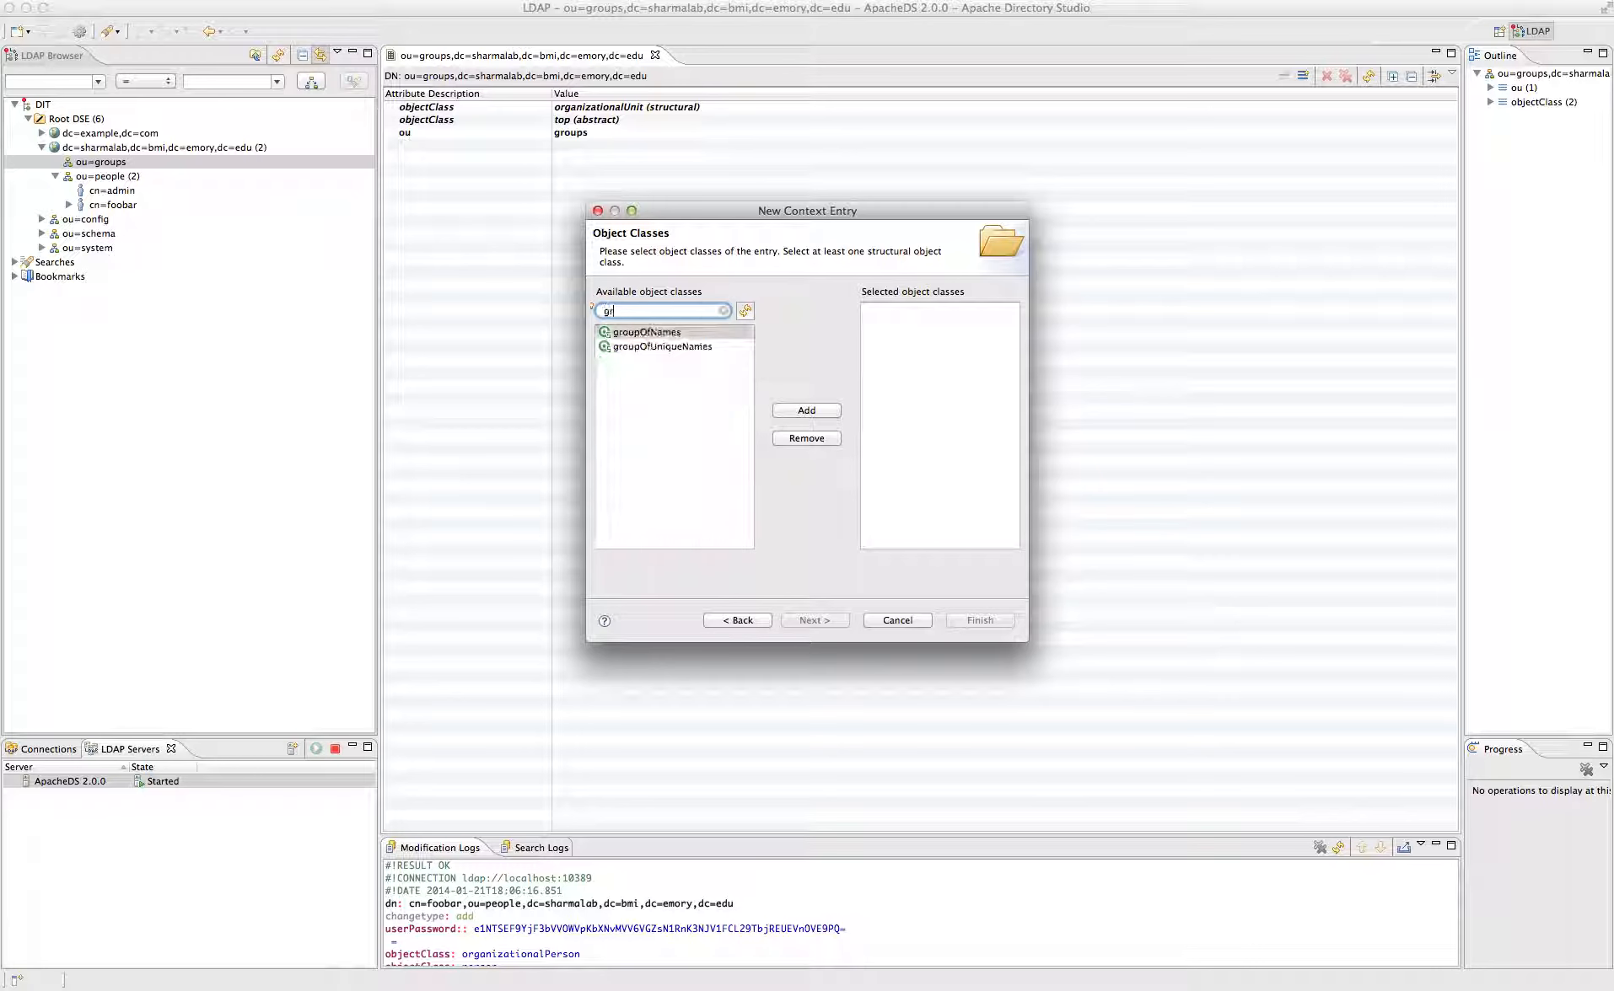
pyautogui.click(671, 346)
pyautogui.click(801, 412)
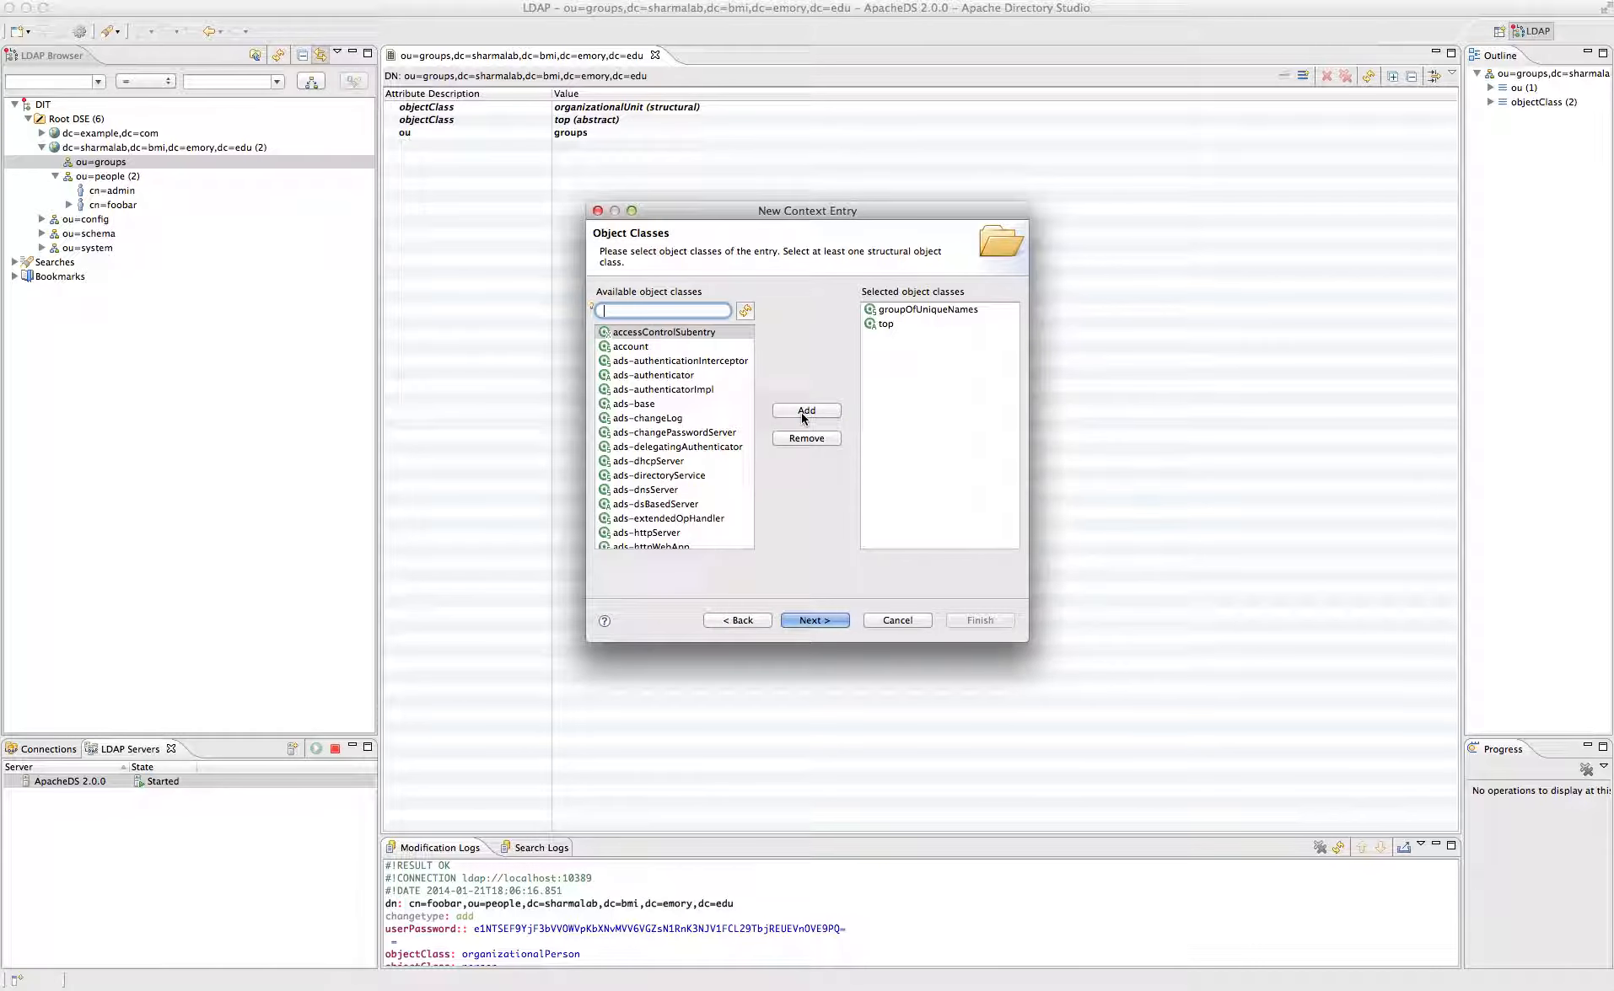
pyautogui.click(812, 620)
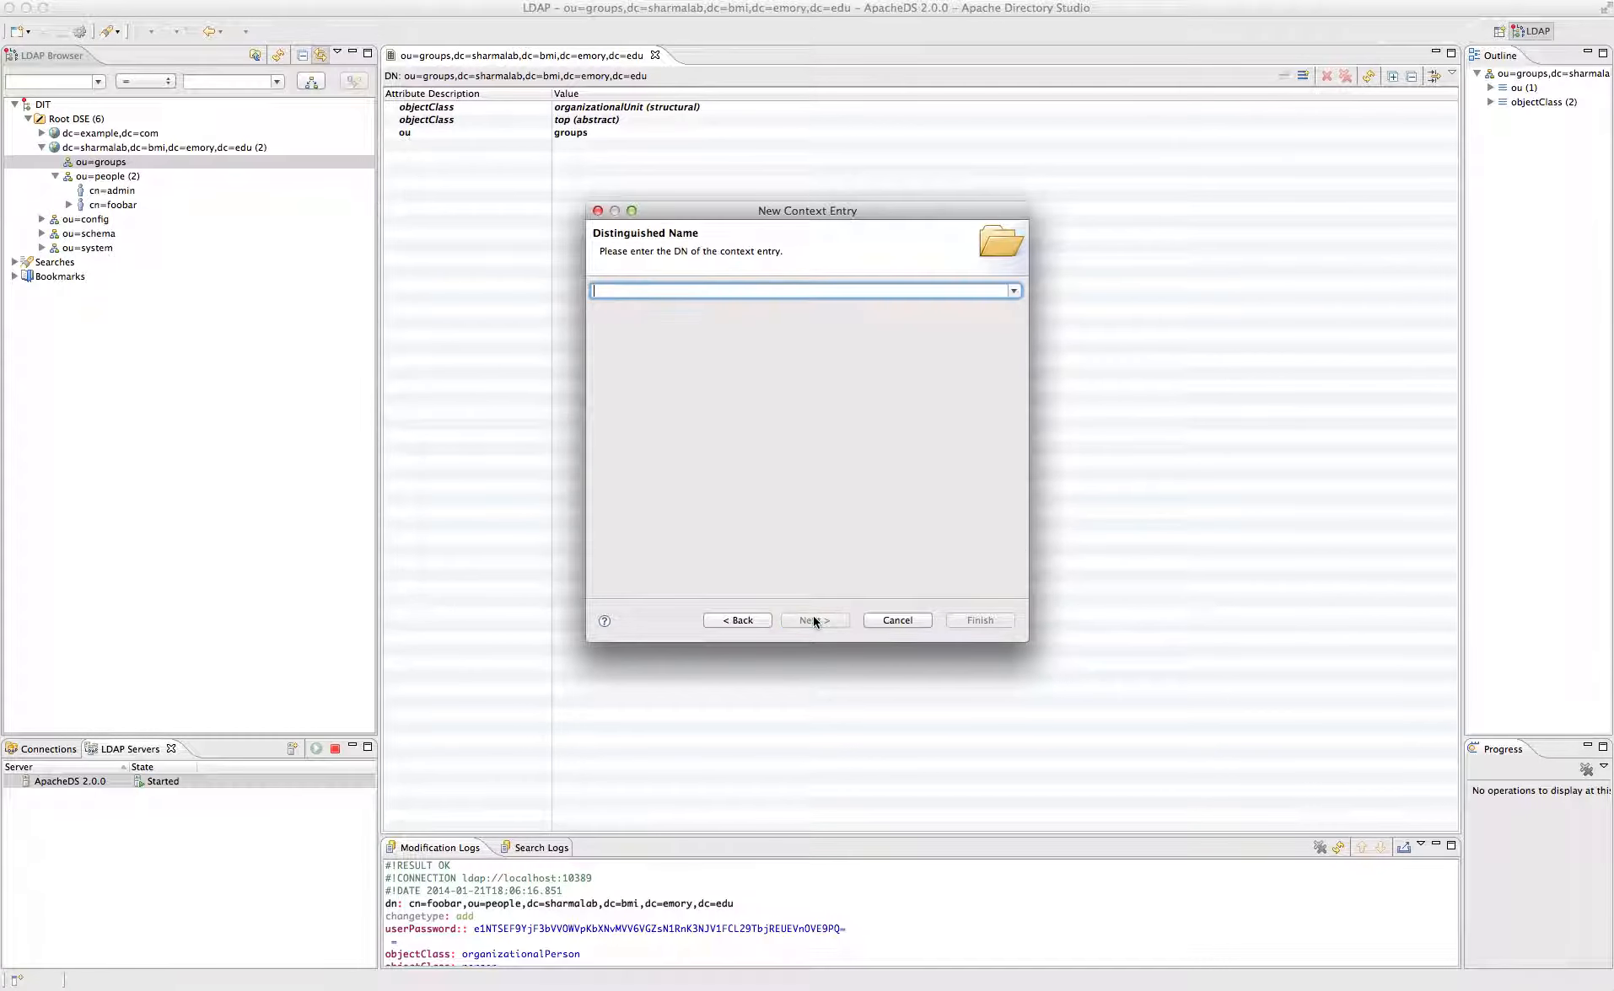
pyautogui.press('super+v')
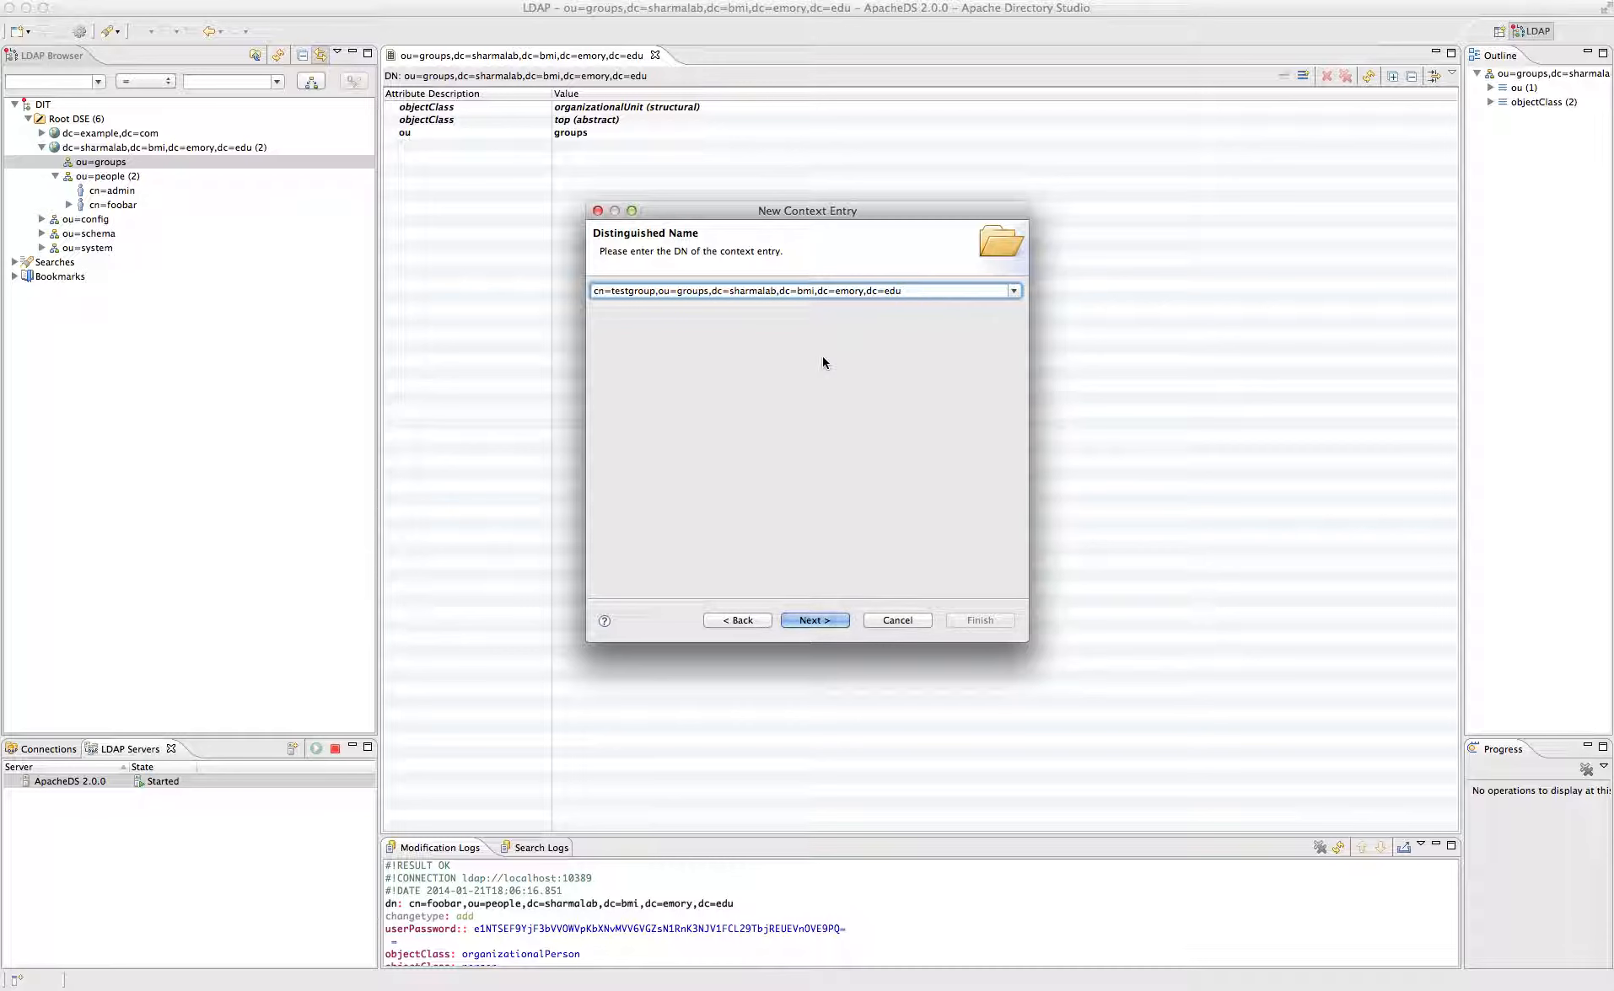
pyautogui.click(831, 620)
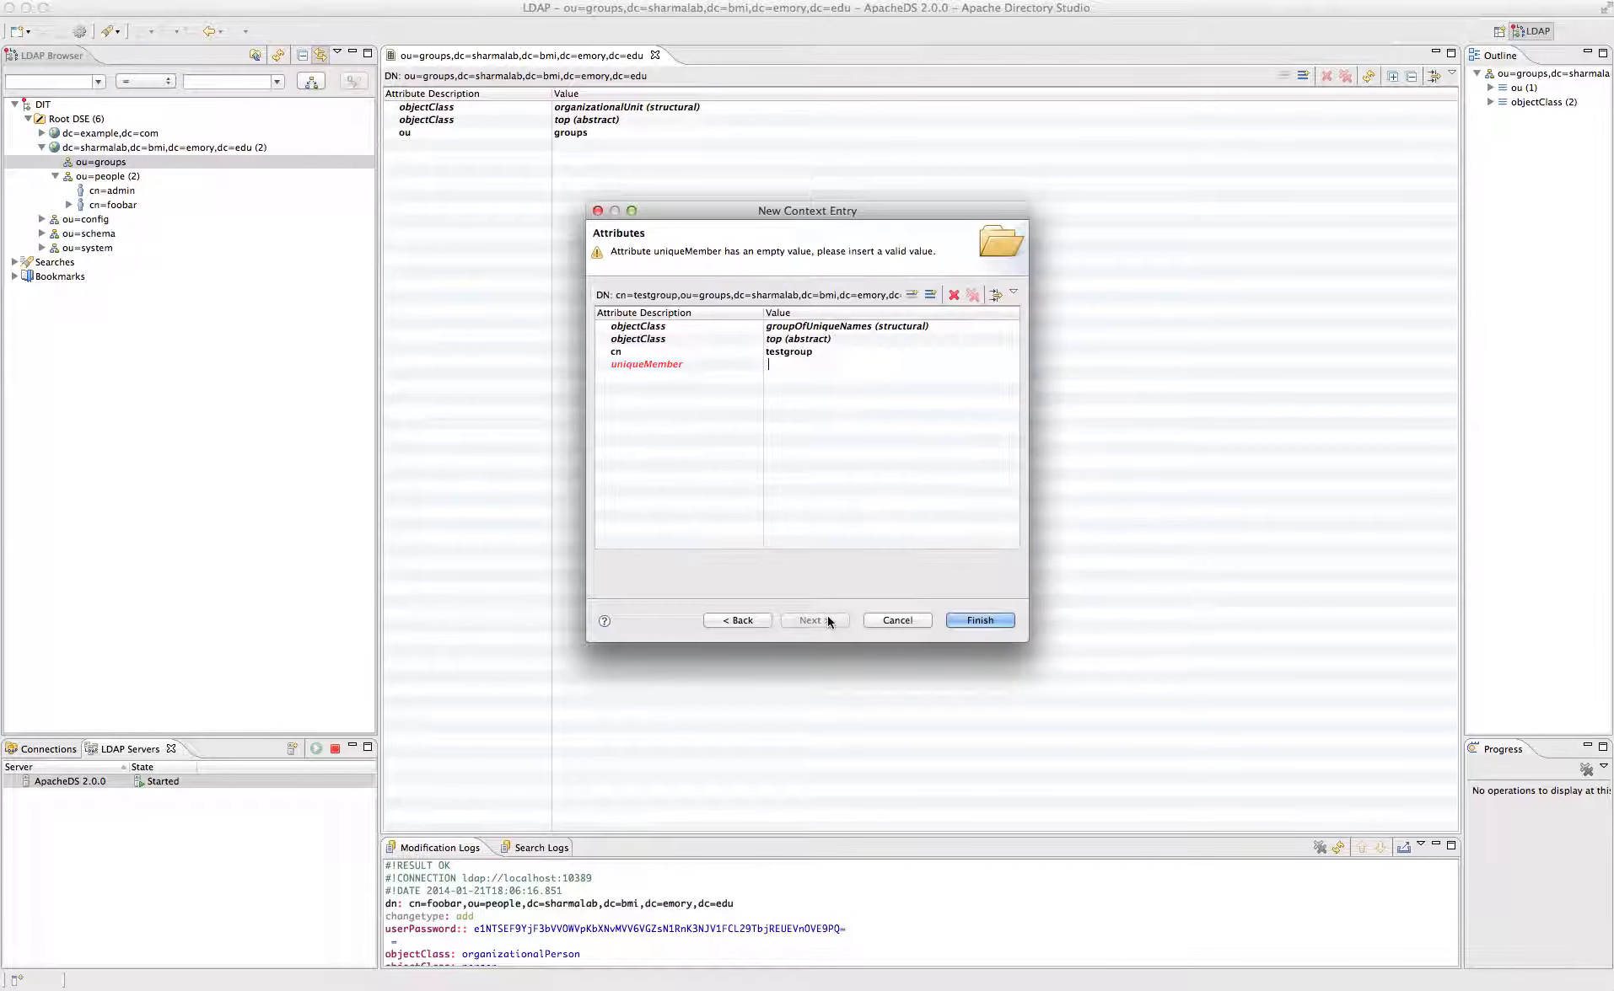
# - Set uniqueMember to cn=admin,ou=people,dc=sharmalab,dc=bmi,dc=emory,dc=edu and create the entry
pyautogui.click(794, 364)
pyautogui.write('cn=admin')
pyautogui.press('super+v')
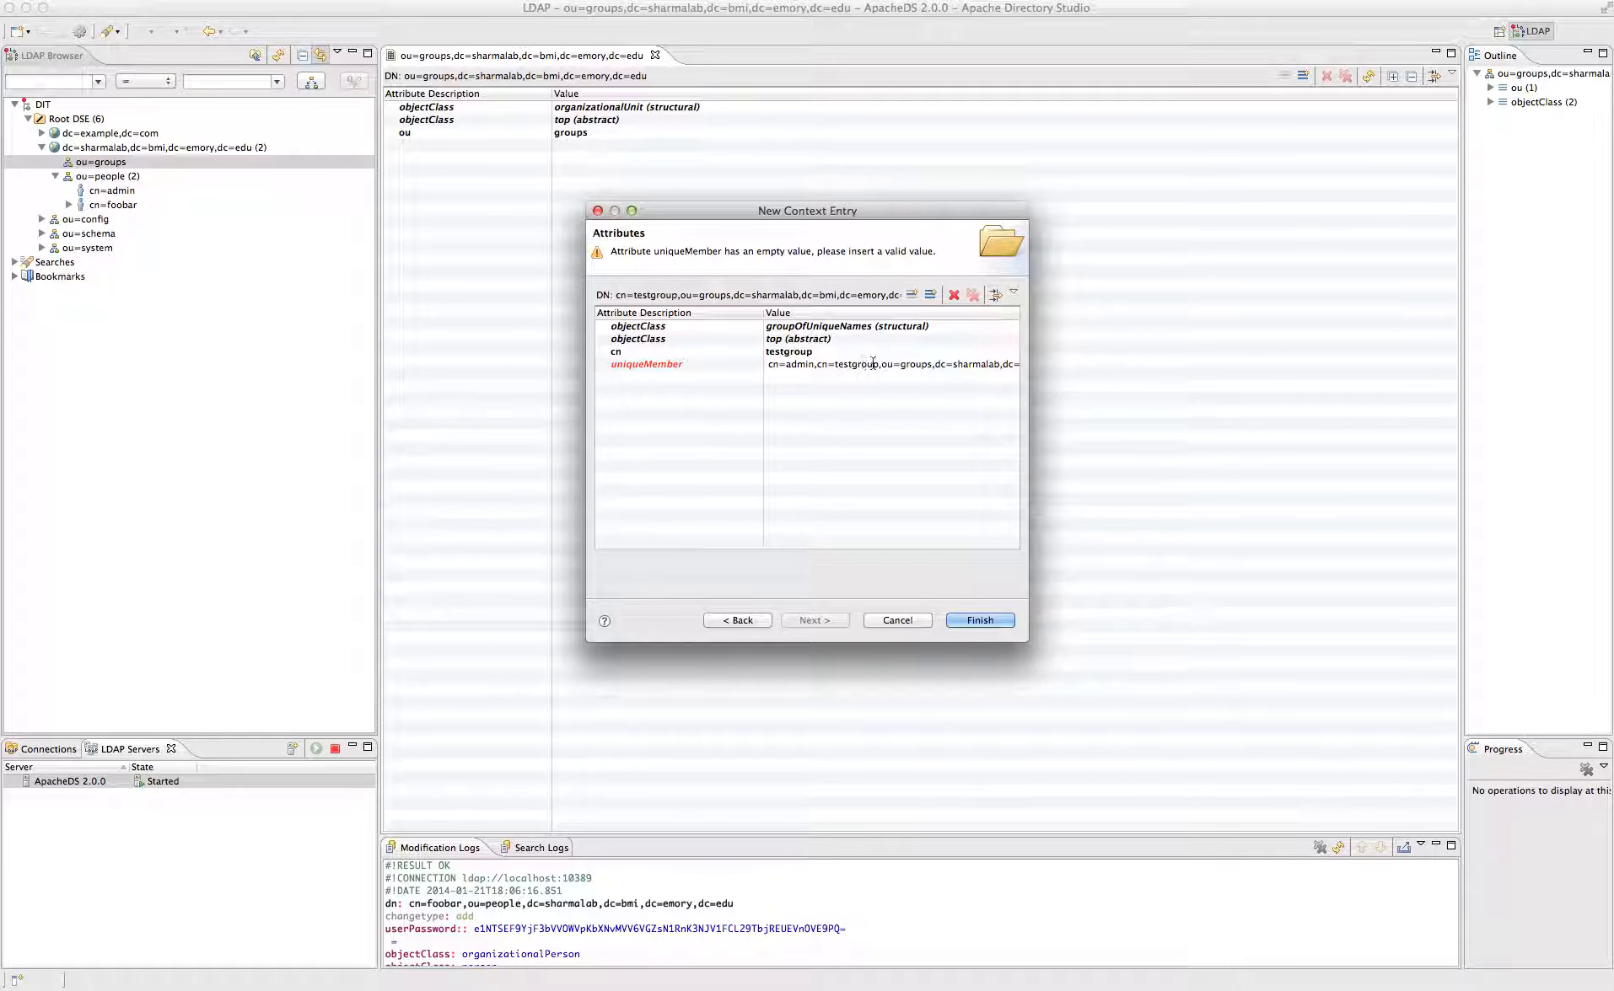
pyautogui.moveTo(882, 364); pyautogui.dragTo(816, 363)
pyautogui.press('BackSpace')
pyautogui.moveTo(835, 364); pyautogui.dragTo(868, 364)
pyautogui.write('people')
pyautogui.press('Return')
pyautogui.click(971, 620)
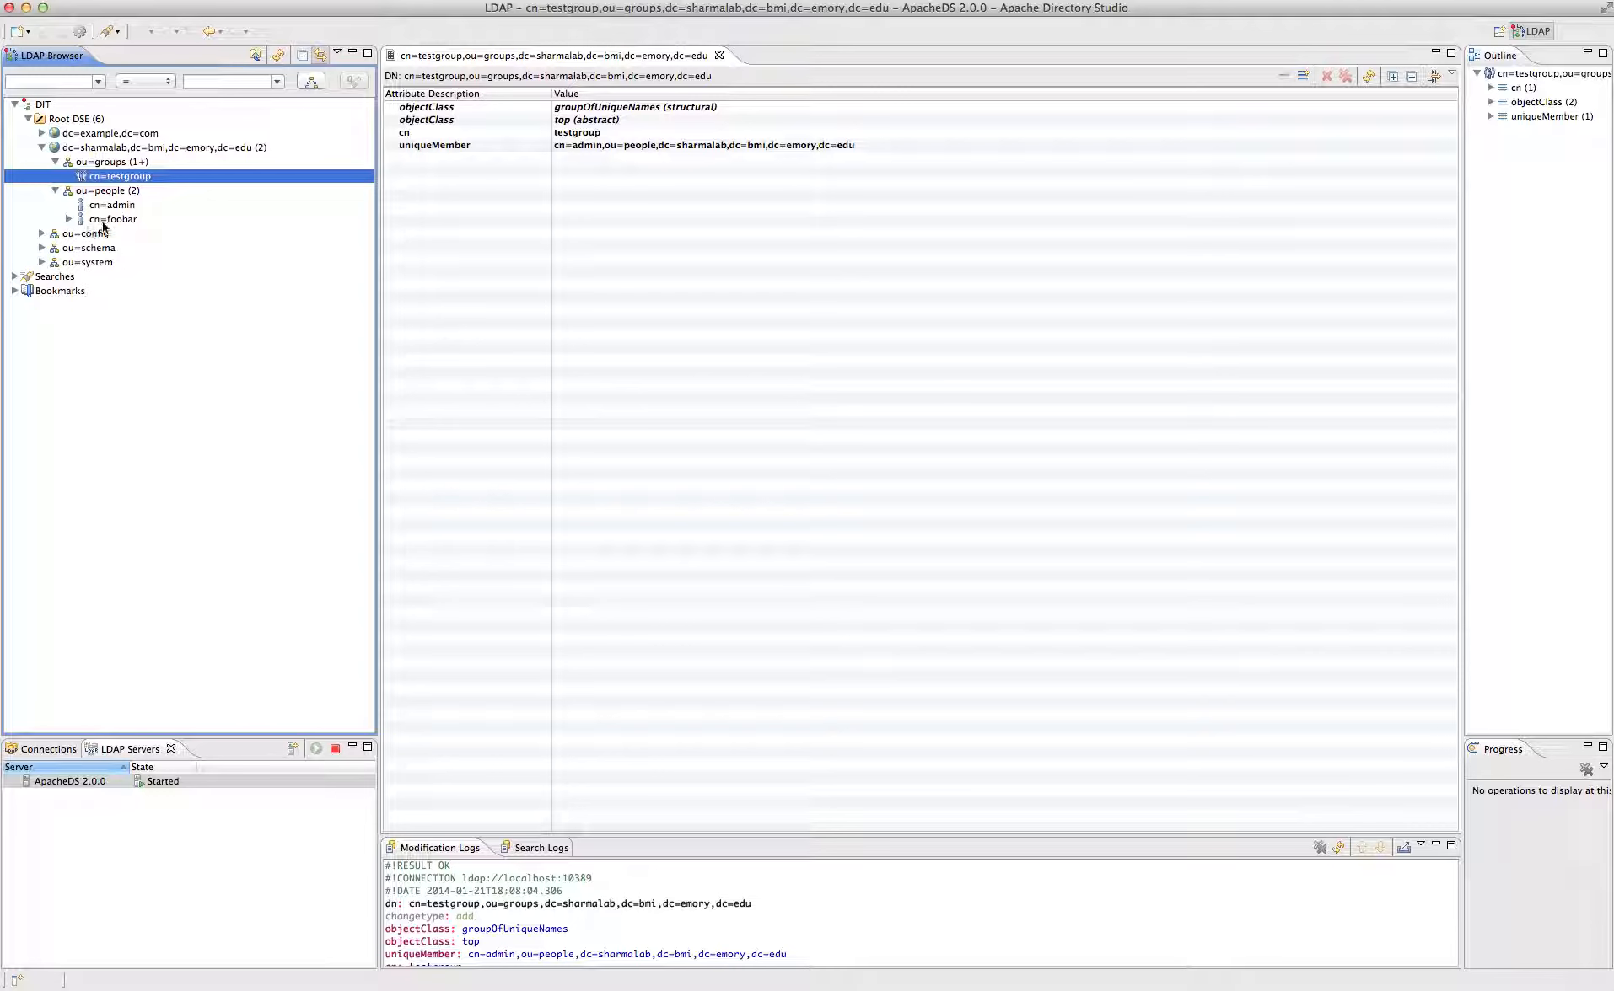
pyautogui.click(43, 106)
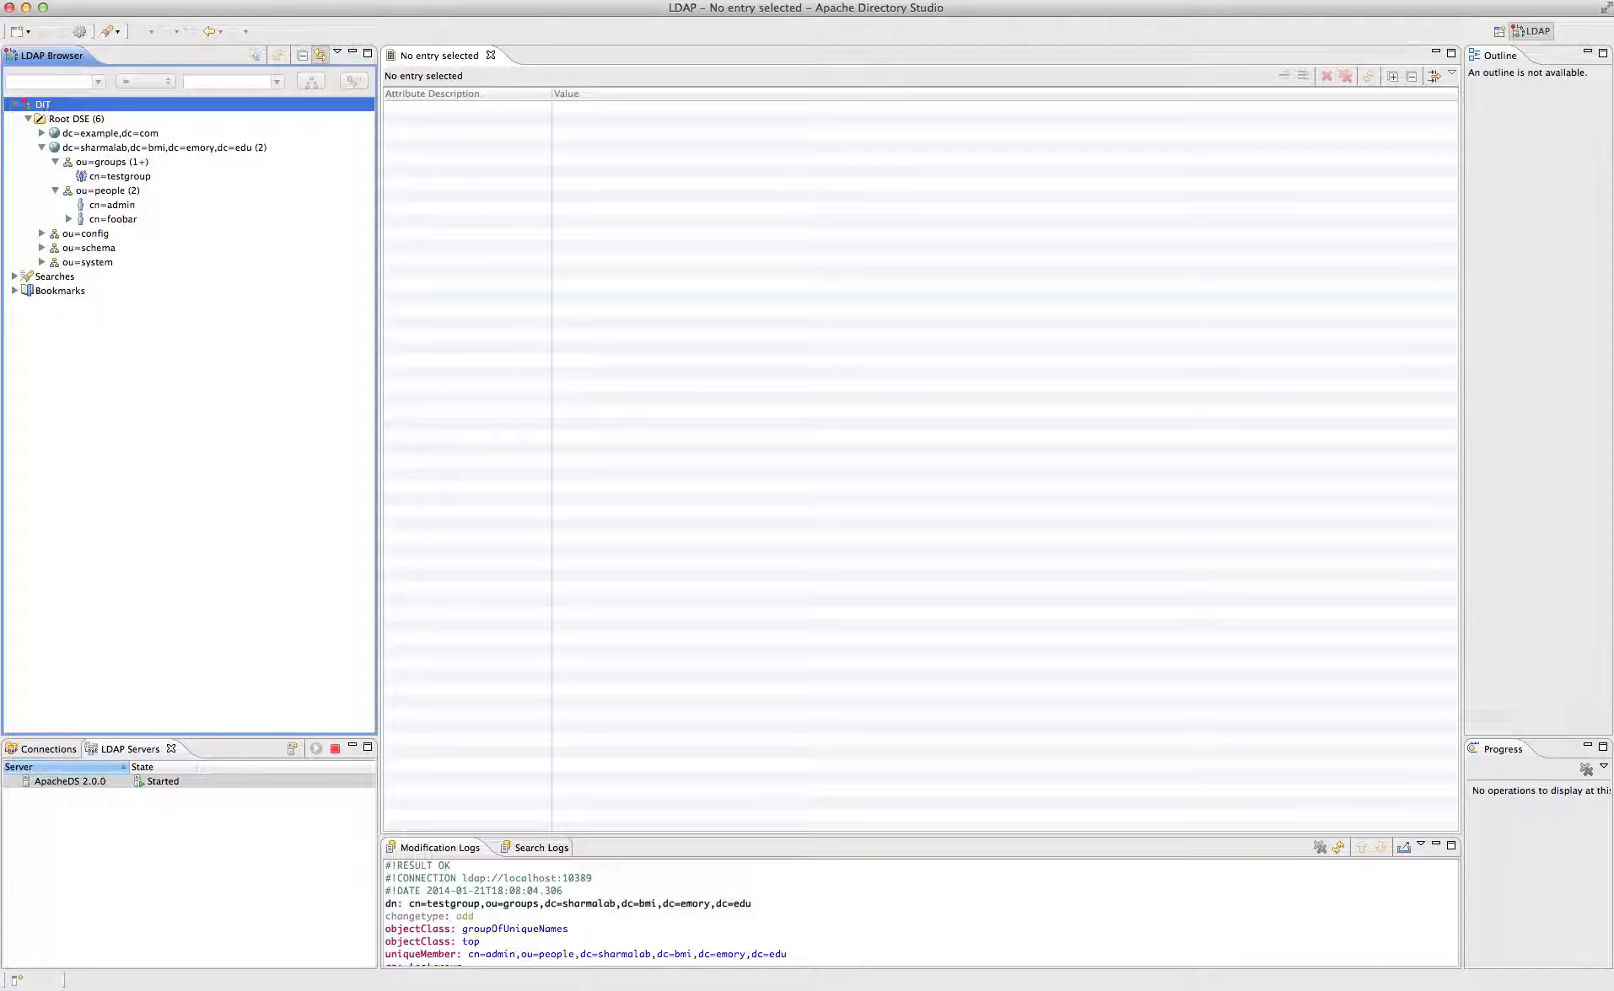
# - Switch to Safari and move its Top Sites window to the middle of the screen
pyautogui.press('super+Tab')
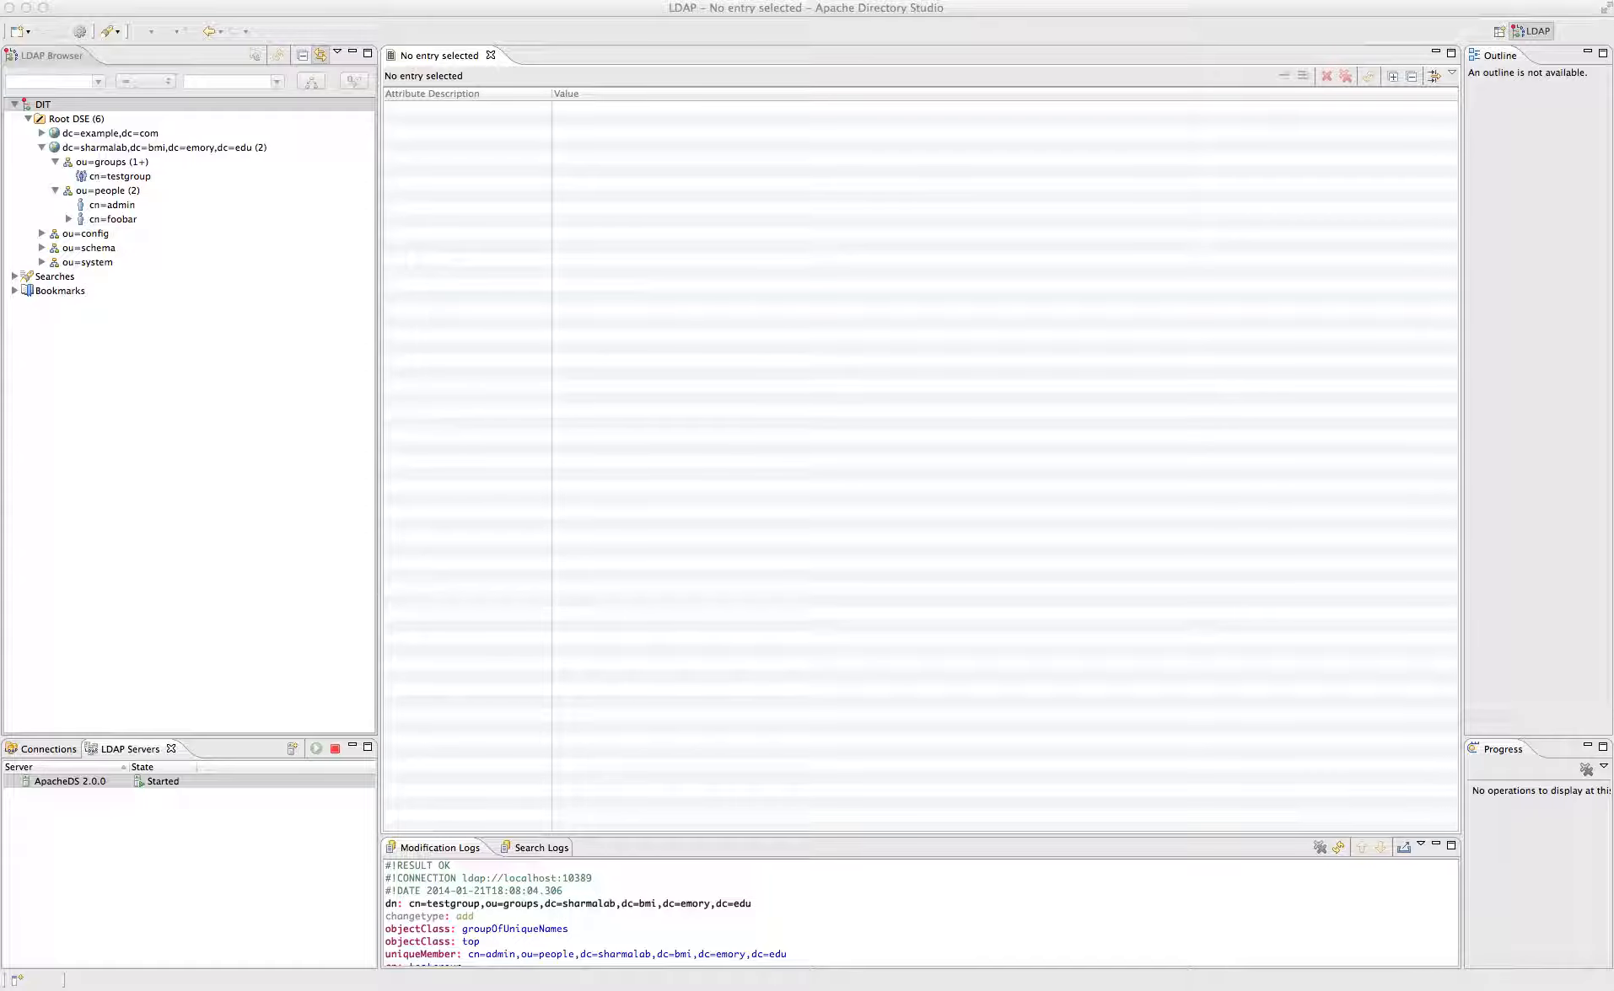
pyautogui.moveTo(44, 150); pyautogui.dragTo(492, 157)
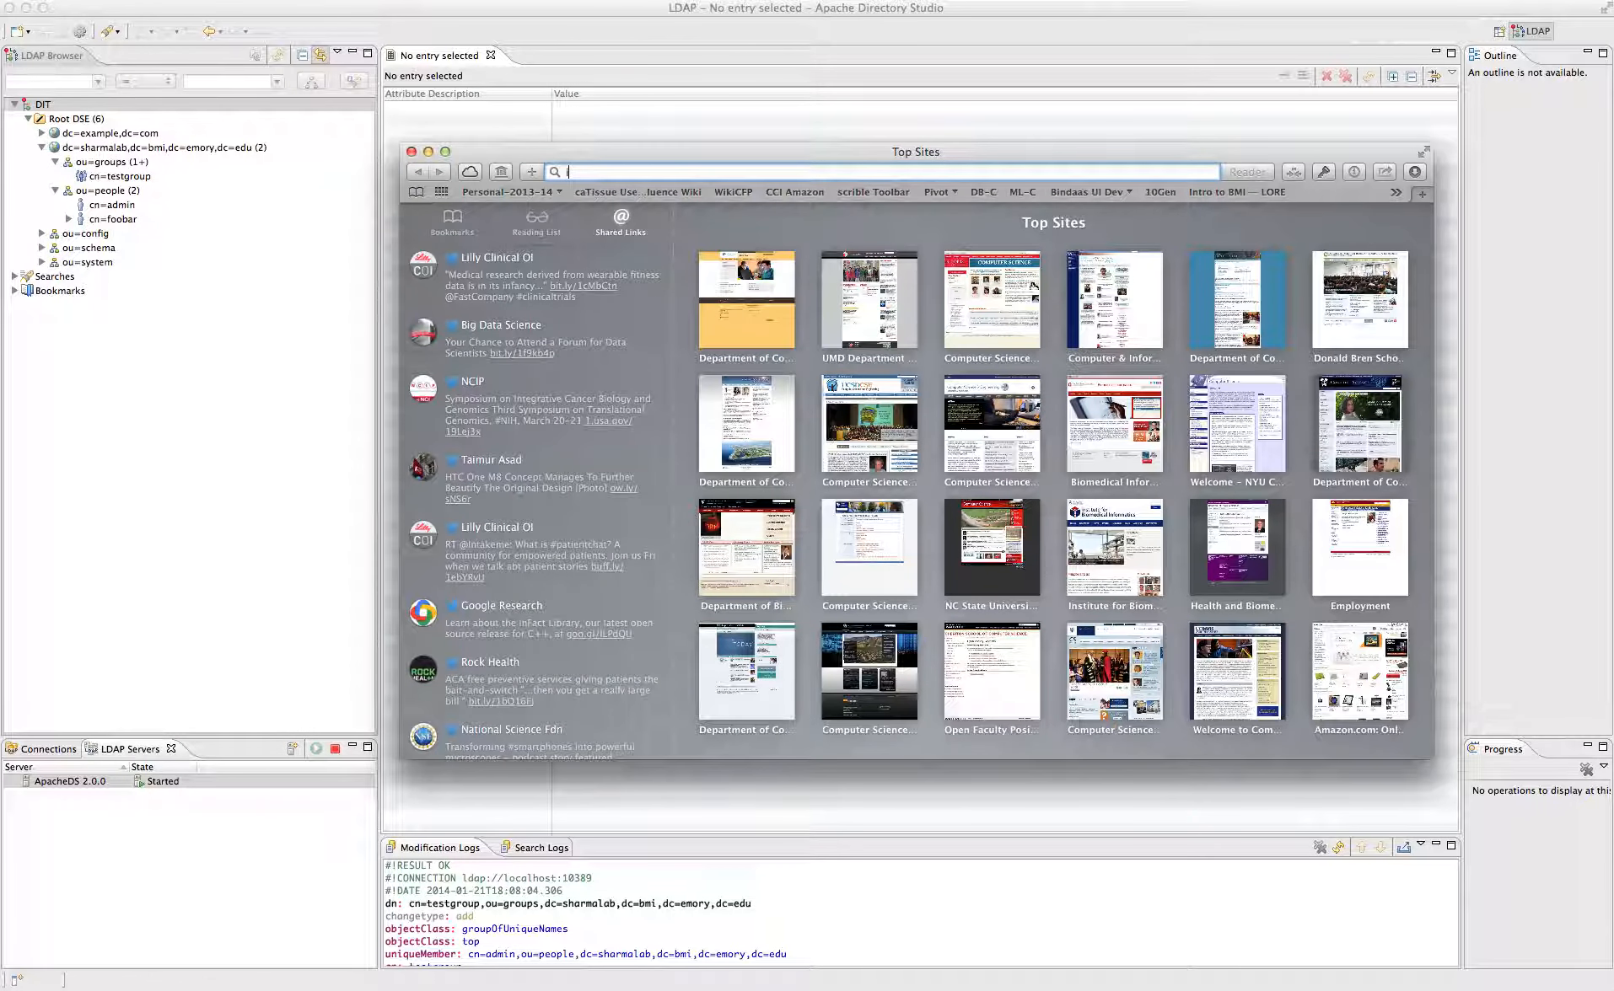
# - Open Project Rakshak's Downloads page on the wiki, get release 1.0.8, and bring up Terminal
pyautogui.write('imaging.cci.emory.edu/')
pyautogui.press('Return')
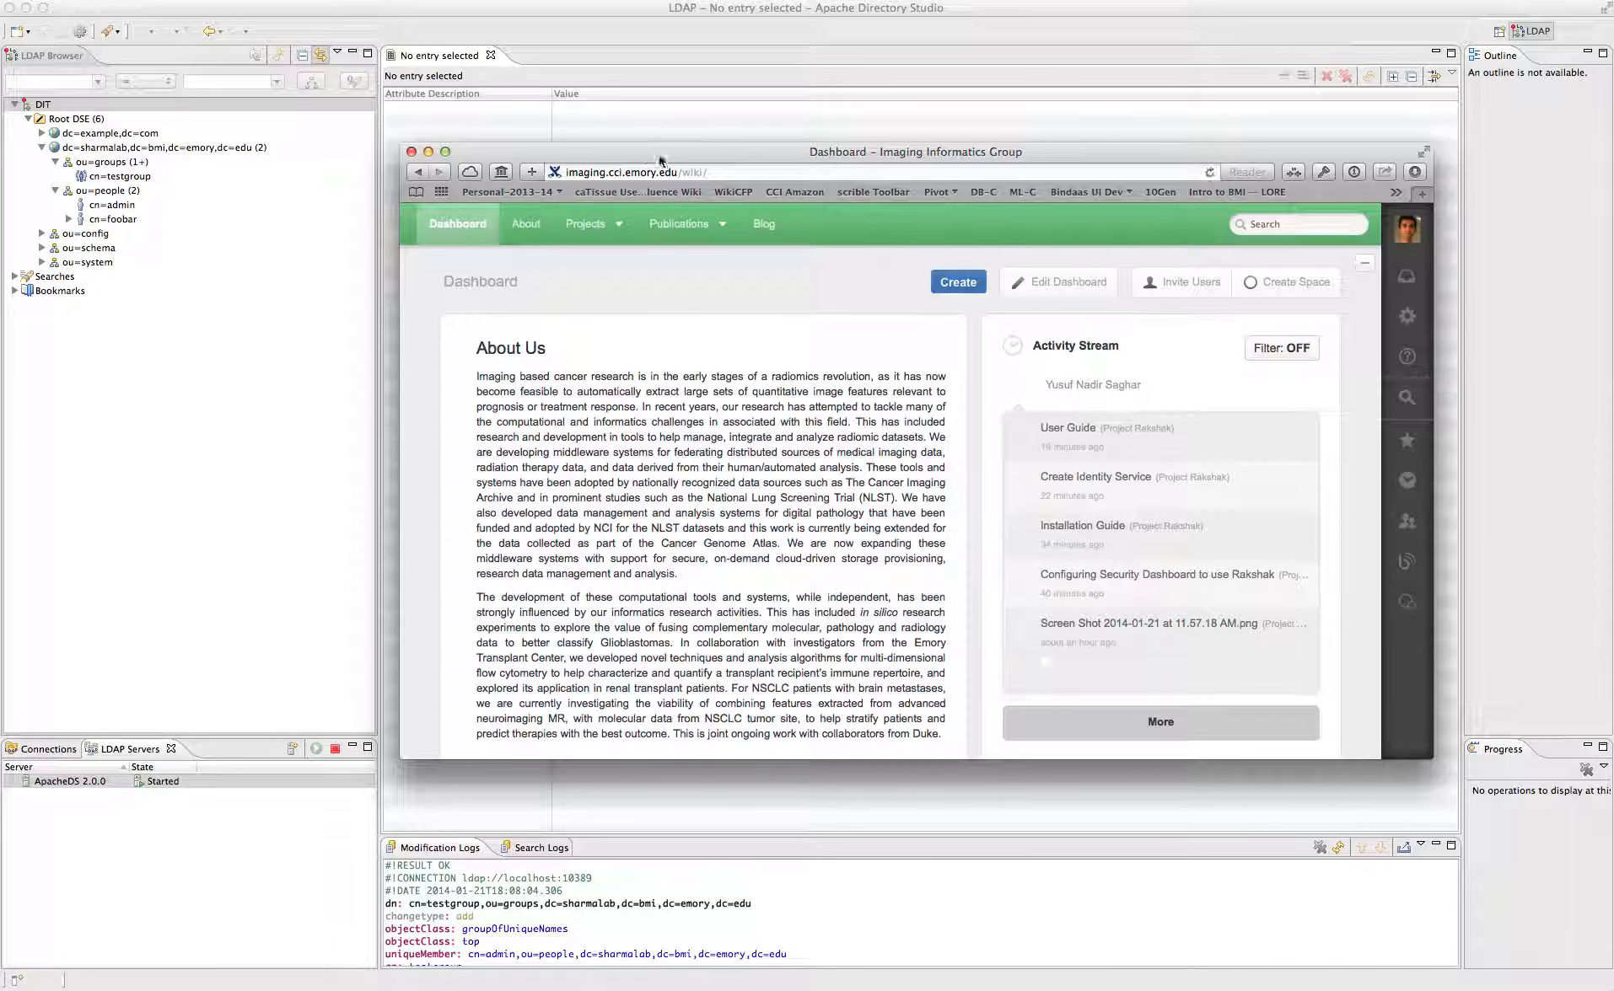
pyautogui.click(619, 227)
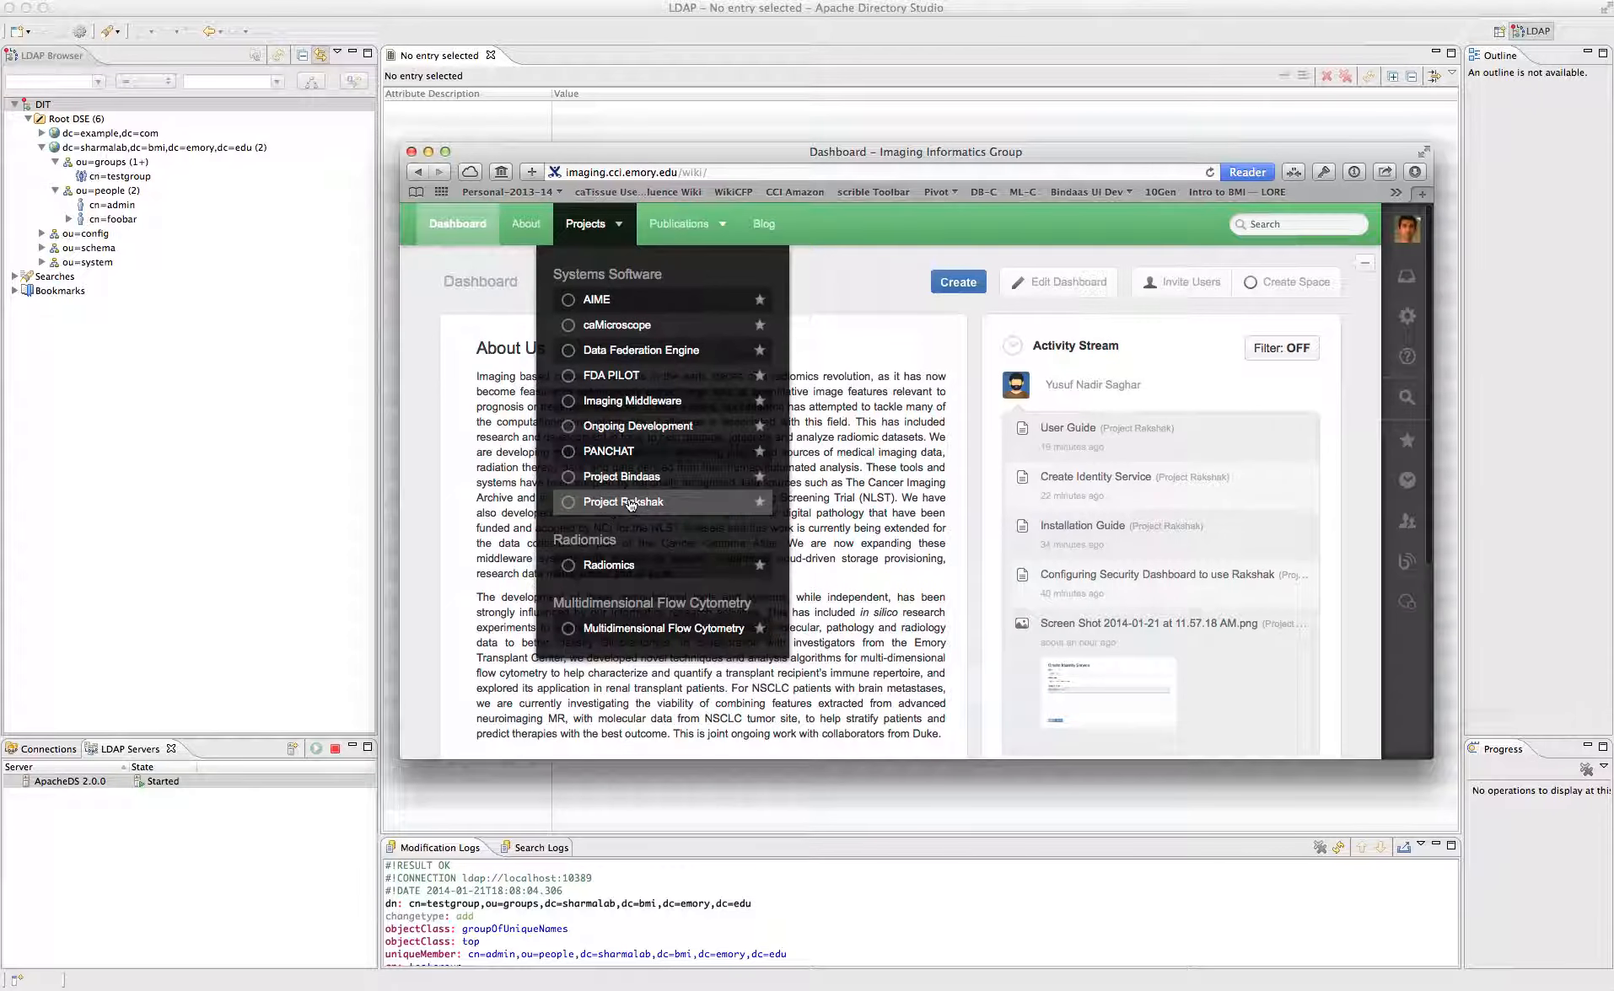
pyautogui.click(628, 504)
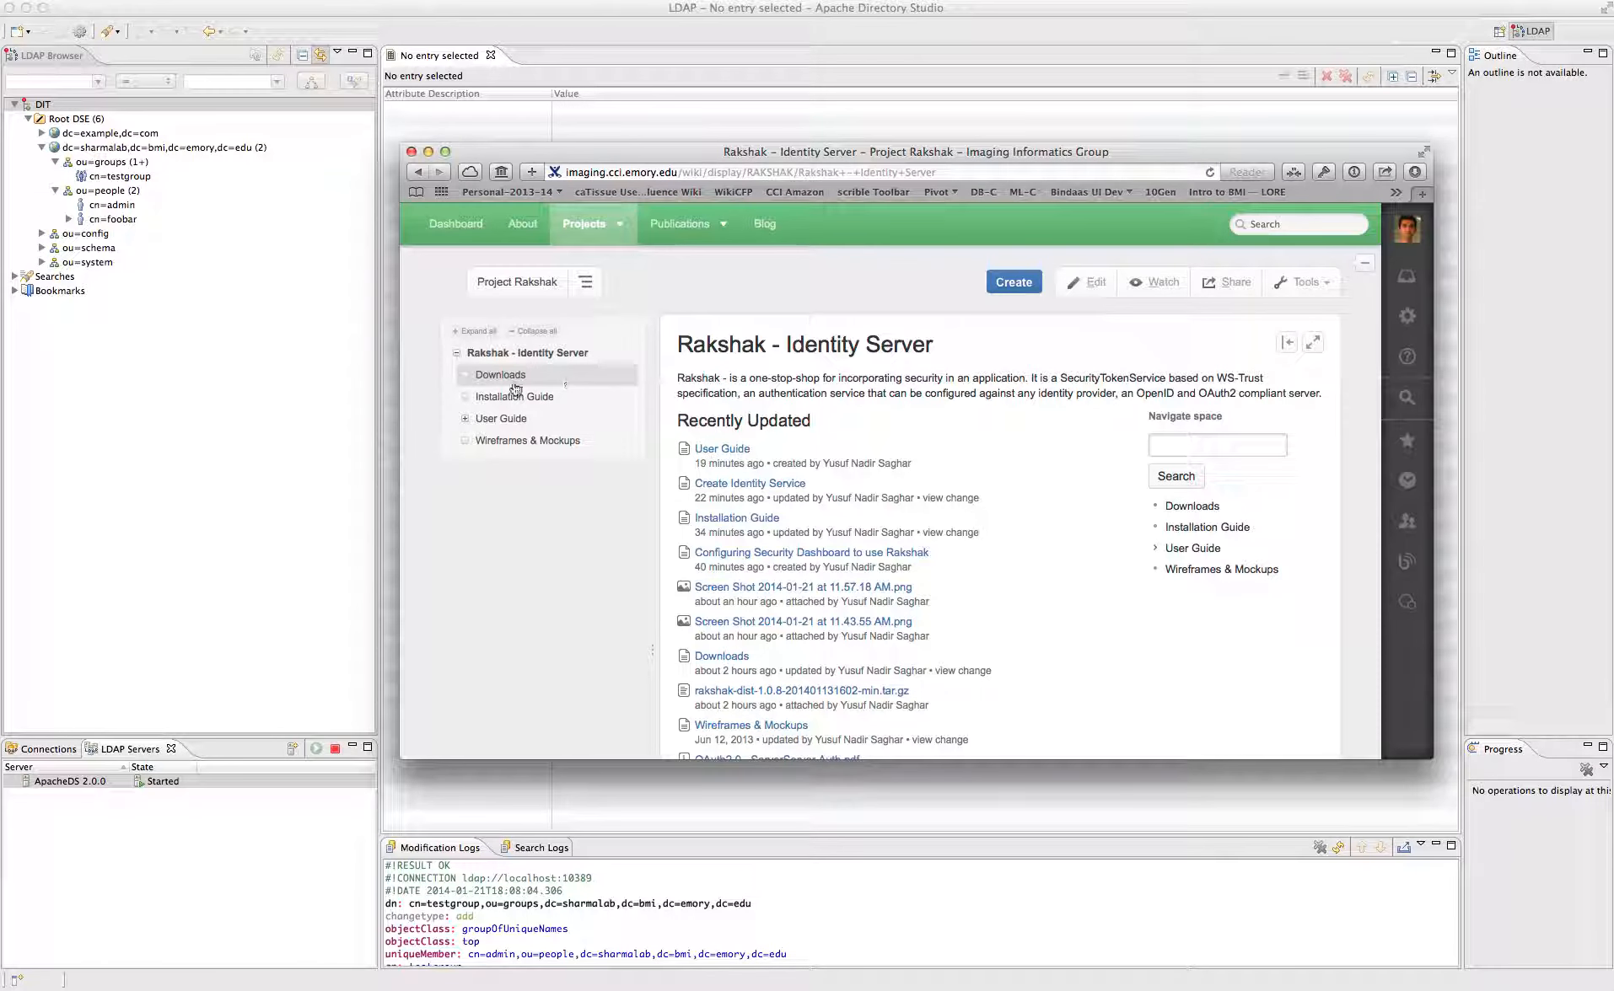
pyautogui.click(496, 376)
pyautogui.click(700, 413)
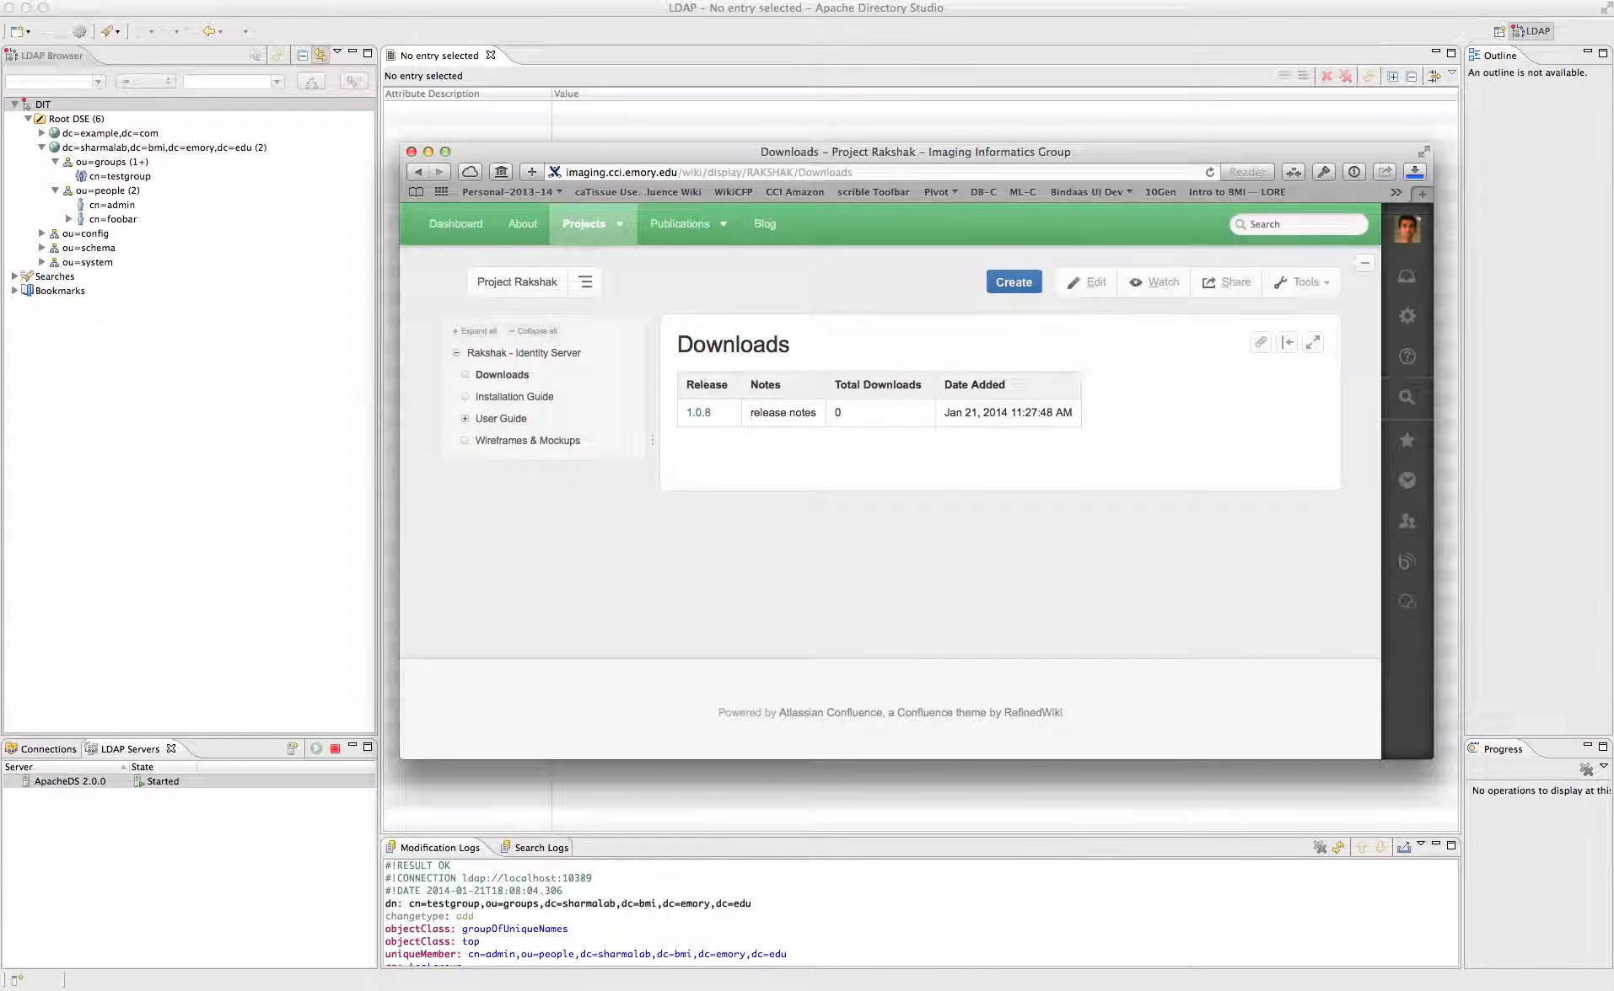
pyautogui.press('super+Tab')
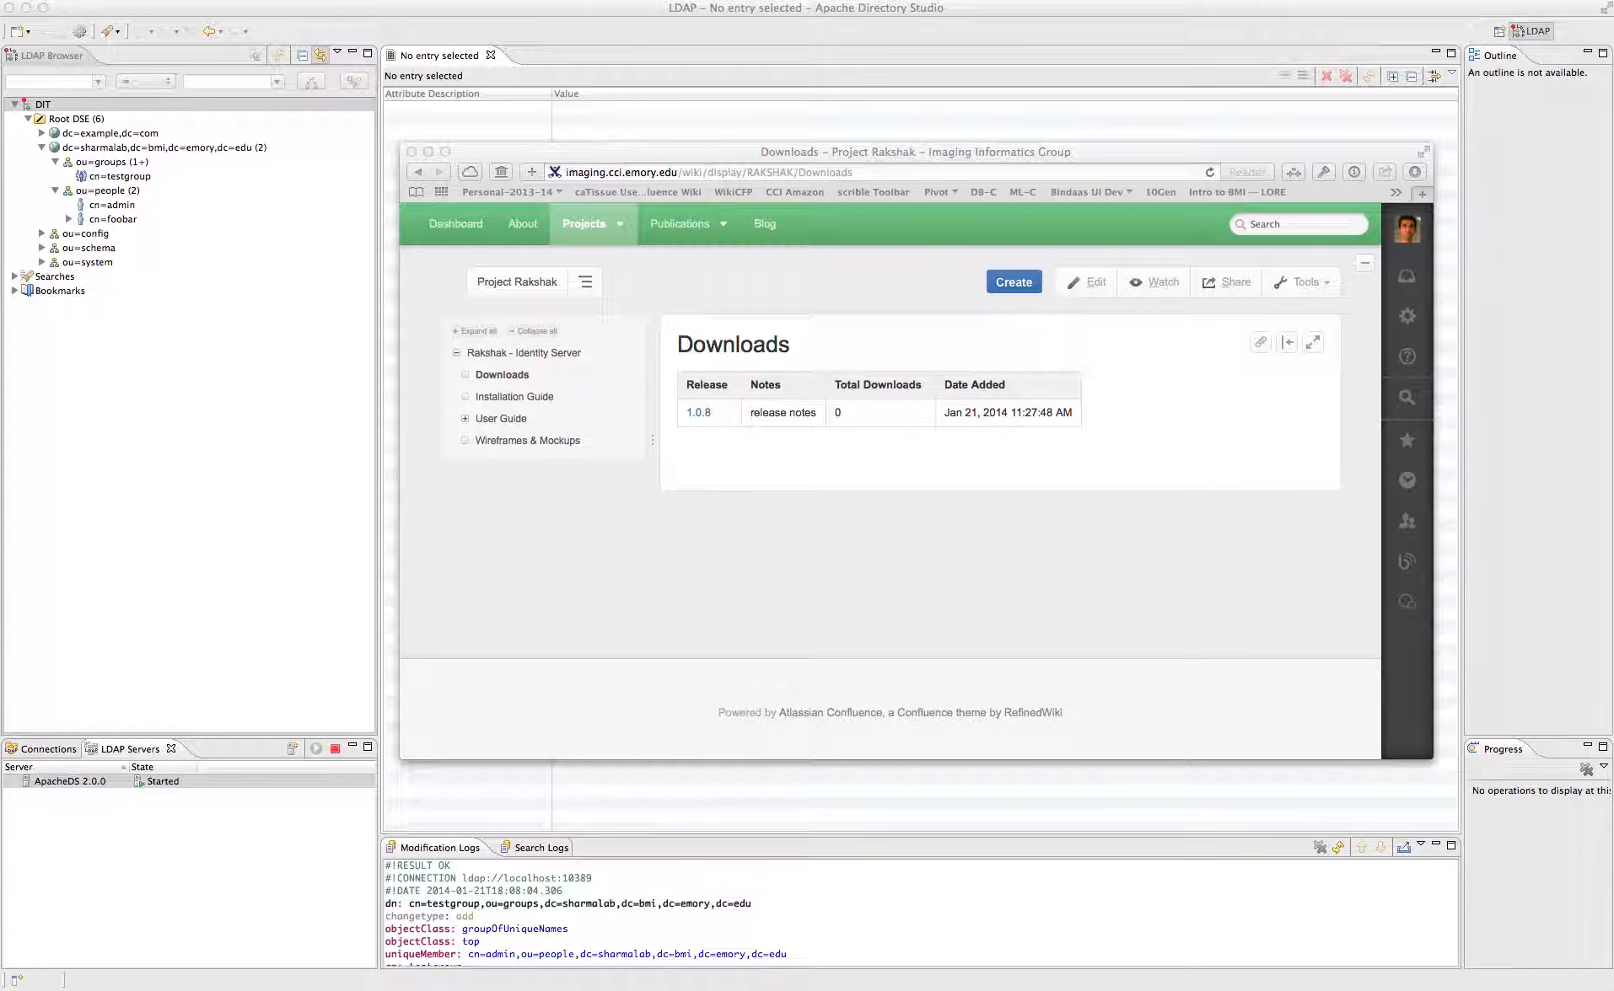
pyautogui.moveTo(0, 158); pyautogui.dragTo(734, 112)
# - In Terminal, cd into the dropped rakshak-dist folder and list its files with ls
pyautogui.click(488, 8)
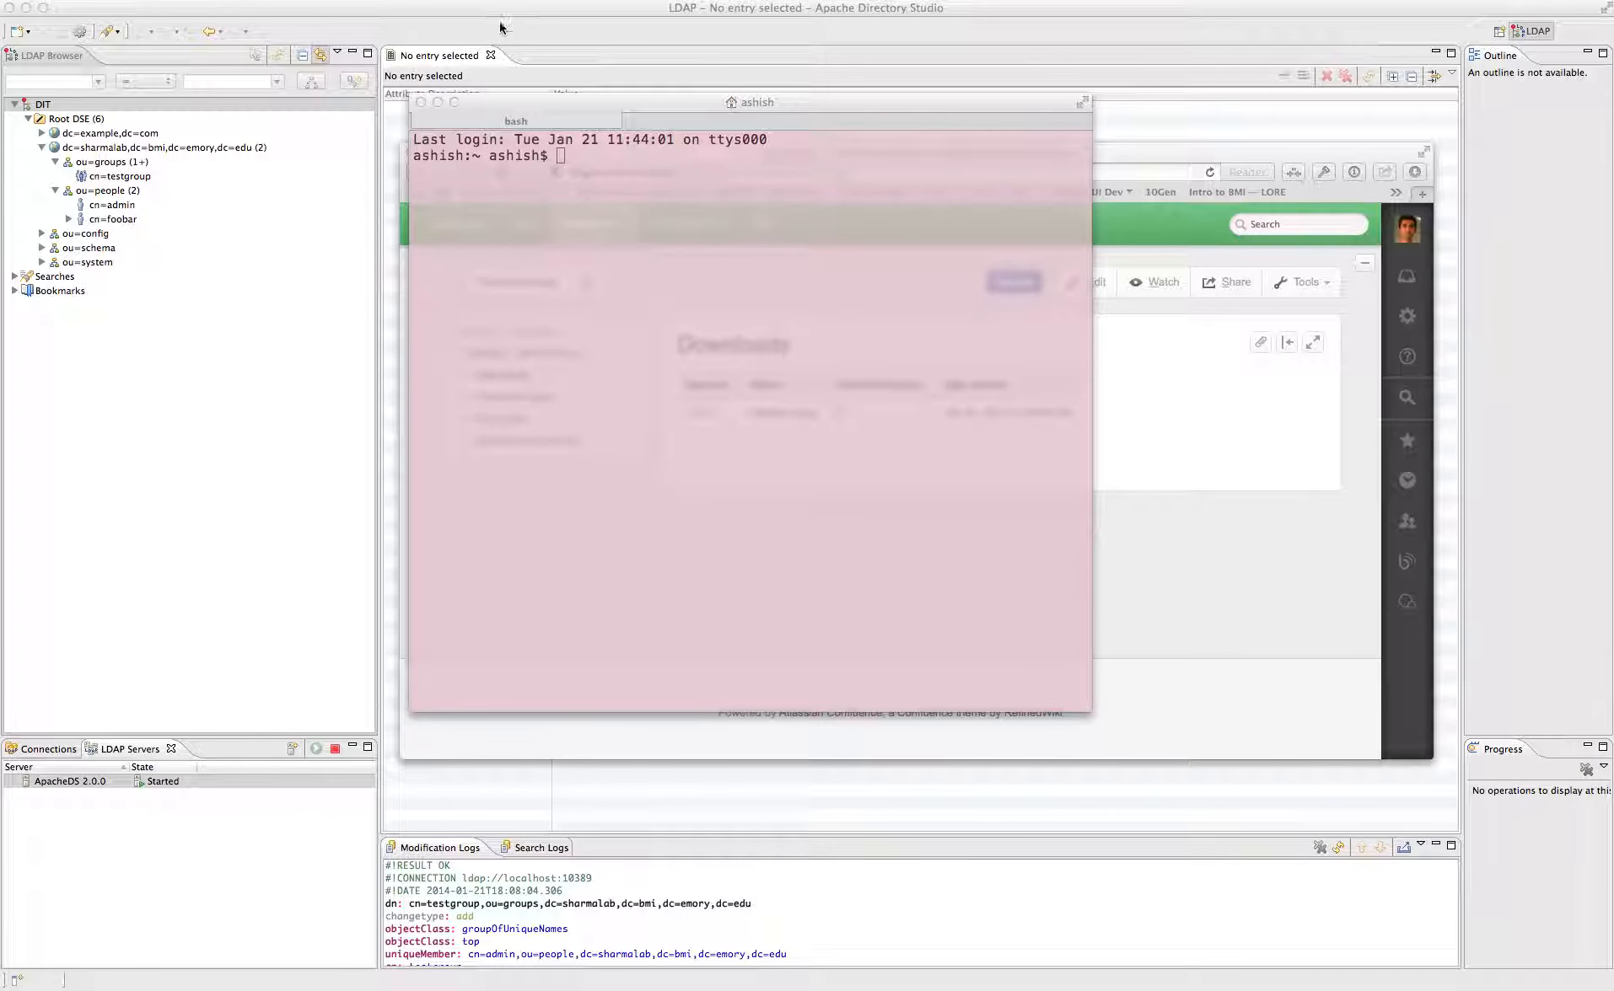
pyautogui.click(578, 213)
pyautogui.write('cd')
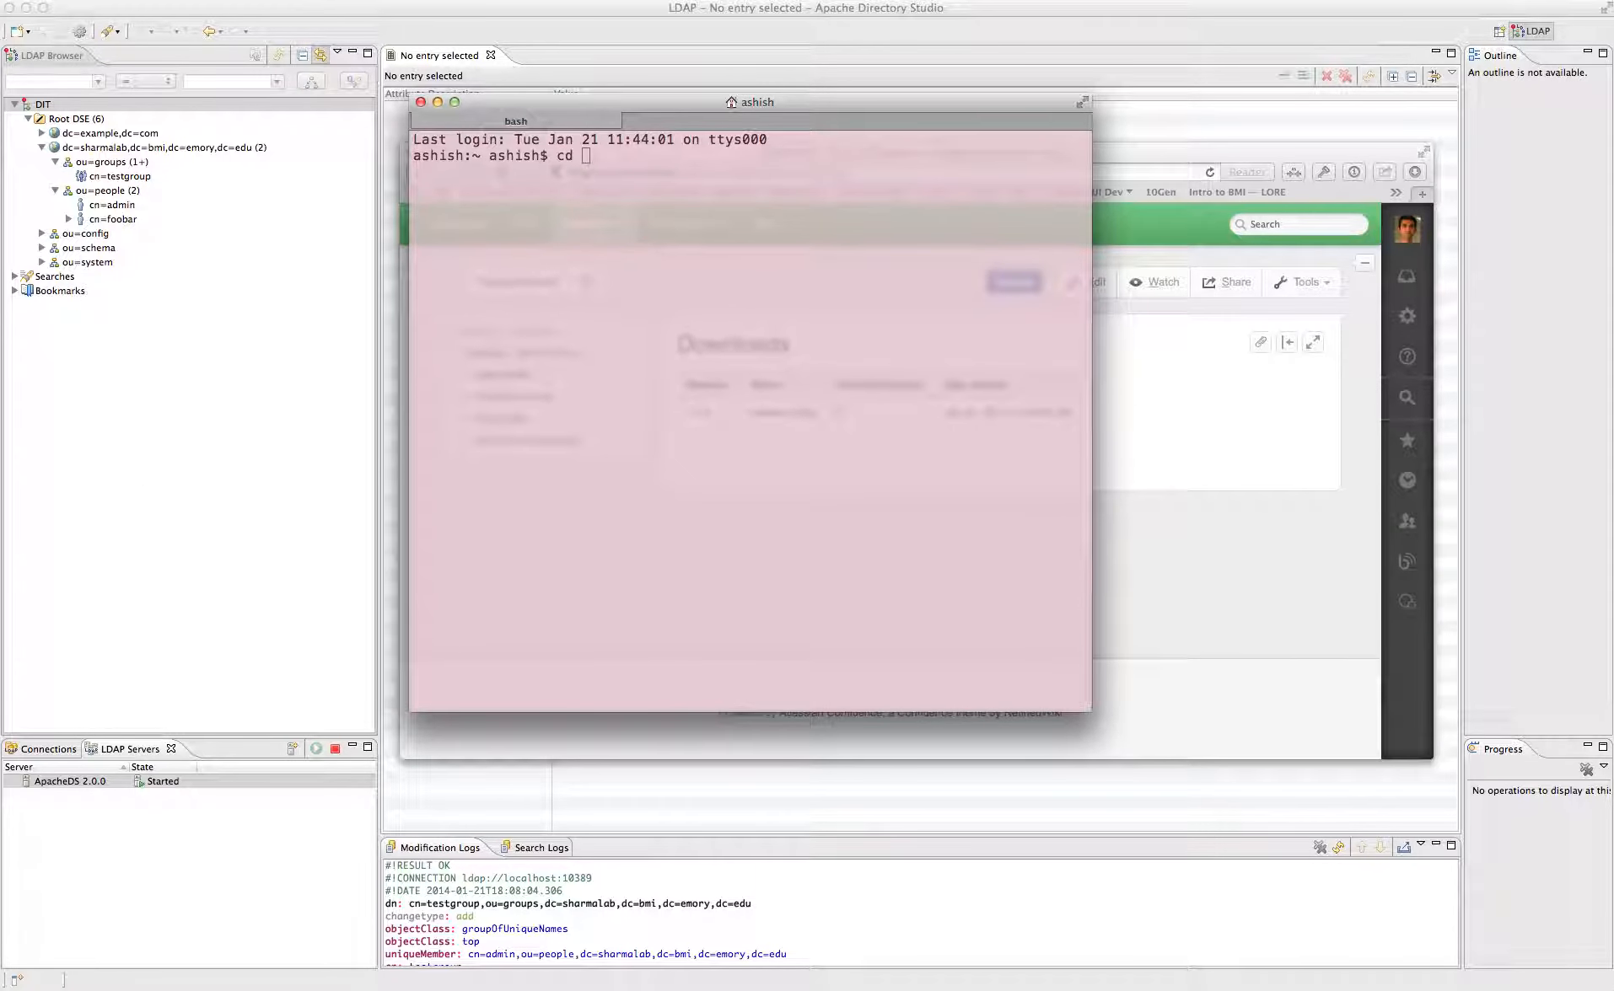
pyautogui.moveTo(425, 630); pyautogui.dragTo(719, 558)
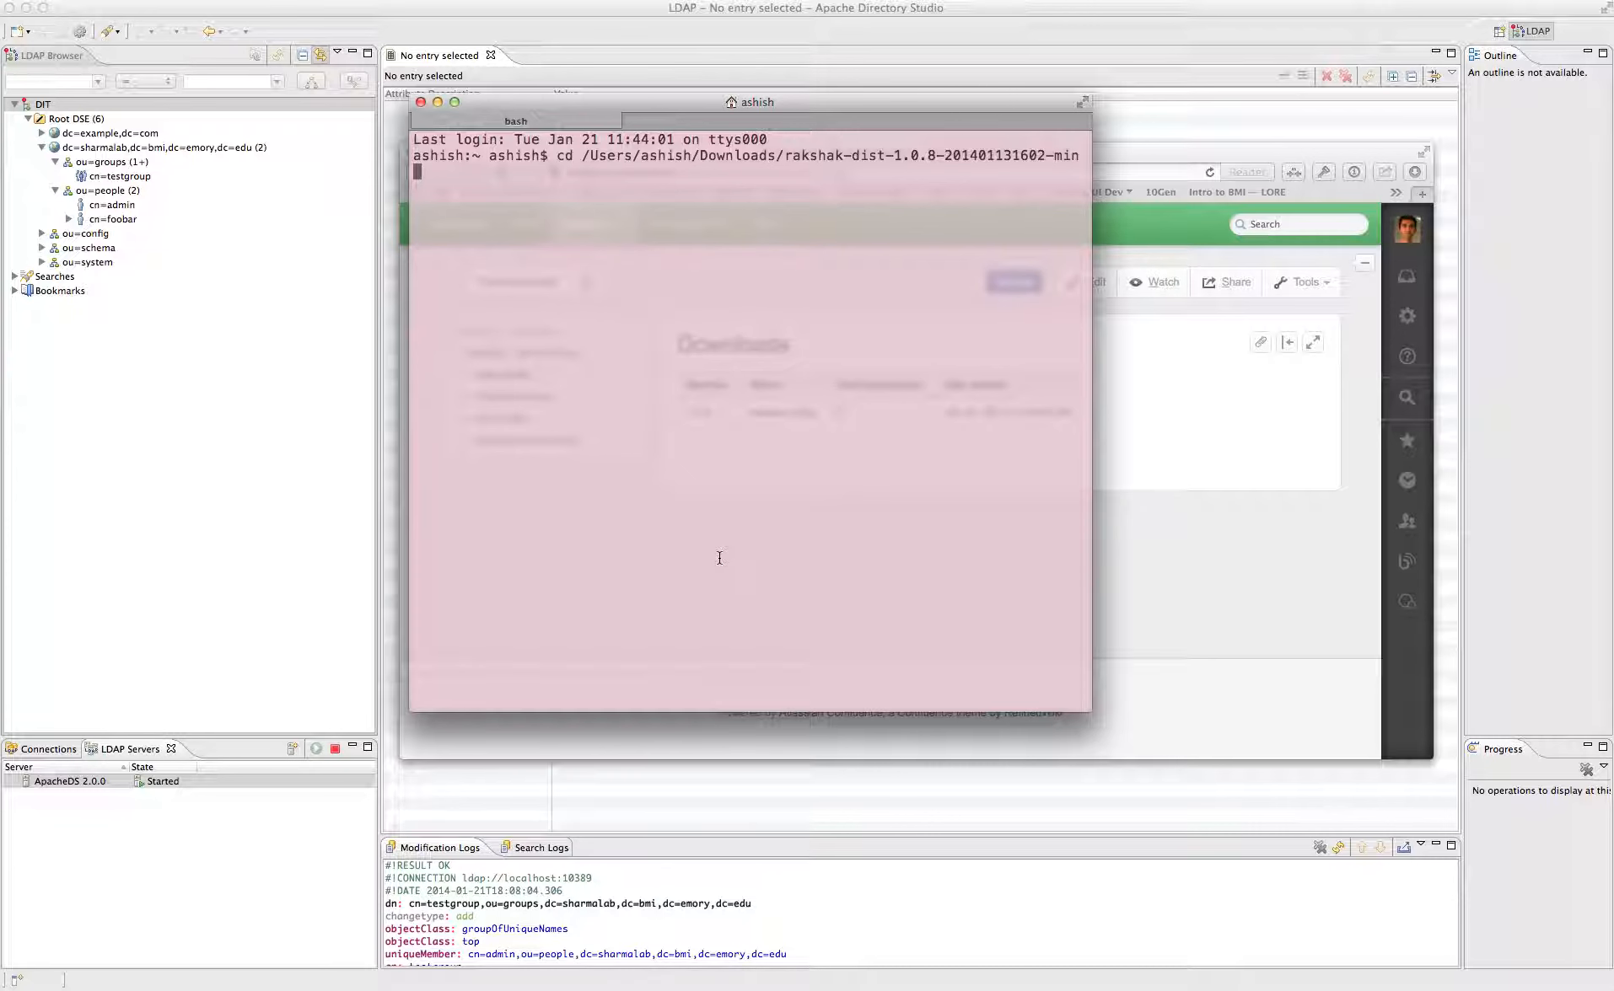
pyautogui.press('Return')
pyautogui.write('ls')
pyautogui.press('Return')
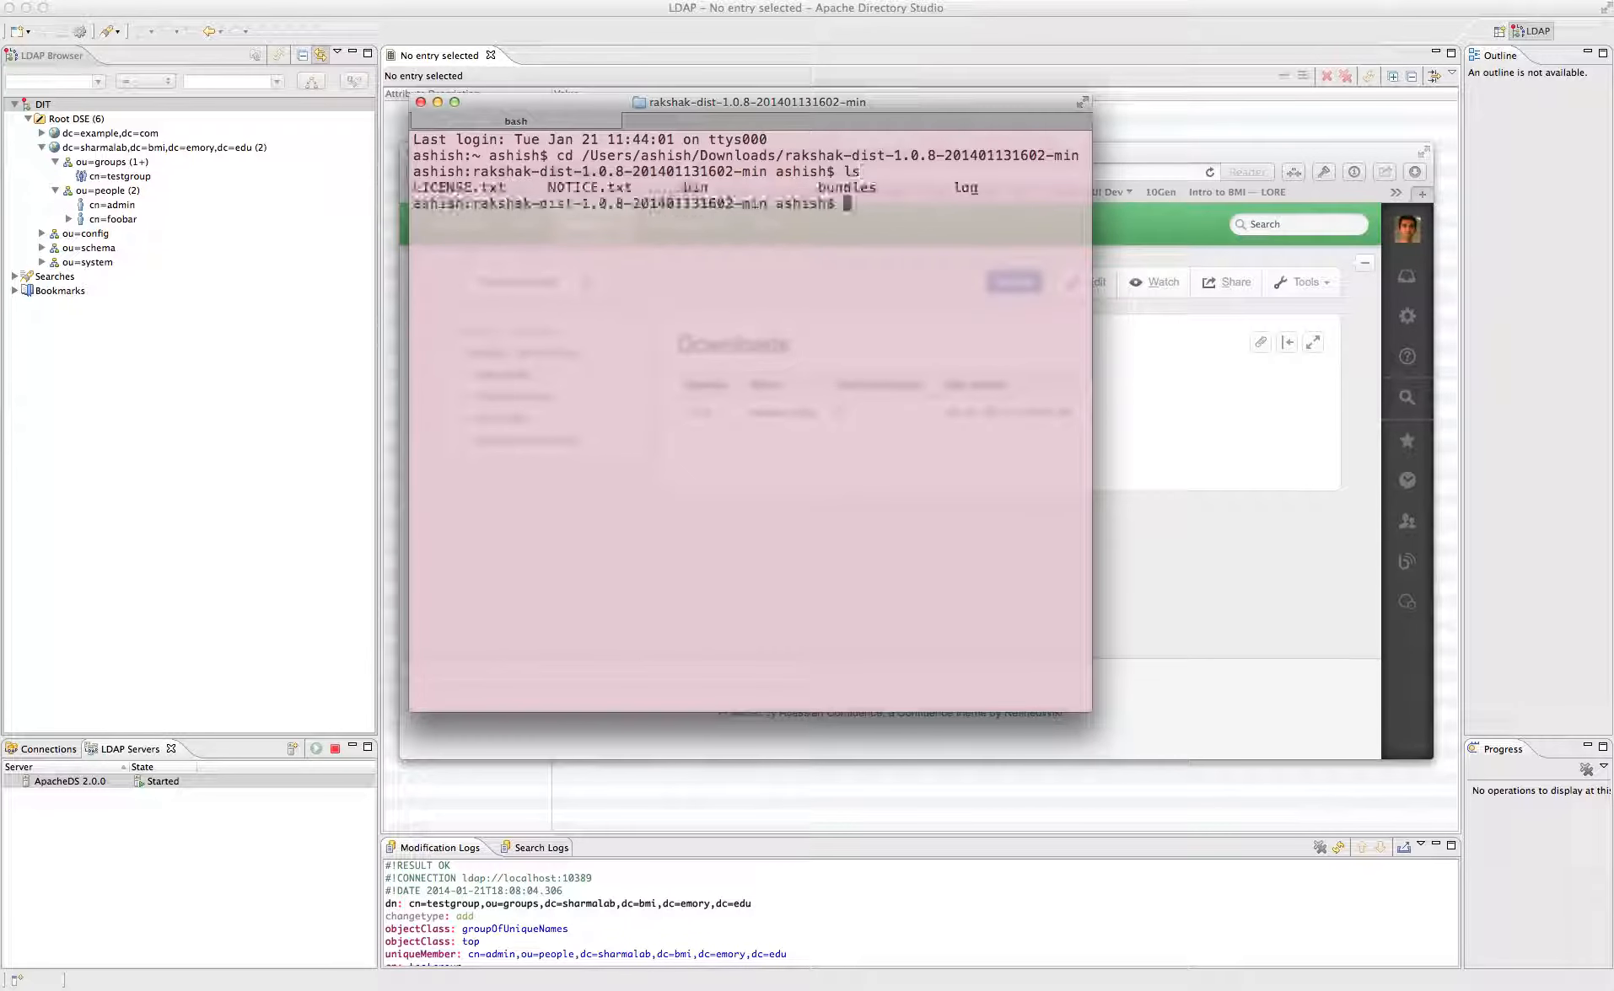
# - Open the Rakshak Installation Guide page on the wiki and scroll through it
pyautogui.write('cd')
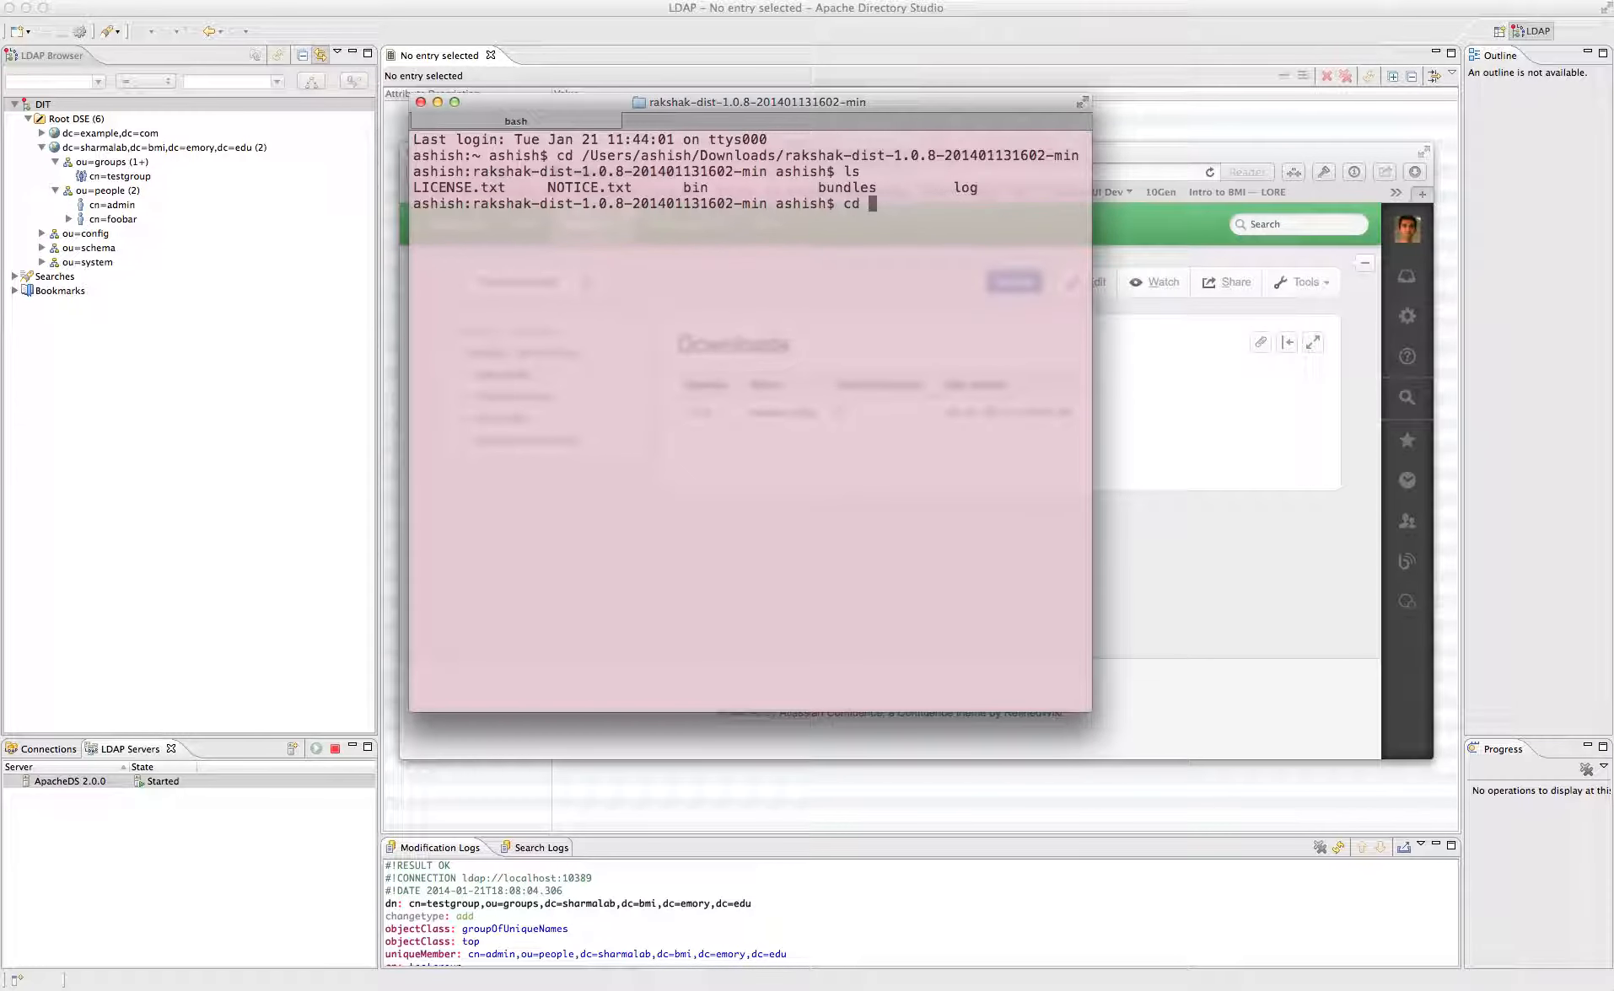
pyautogui.click(1160, 494)
pyautogui.click(538, 399)
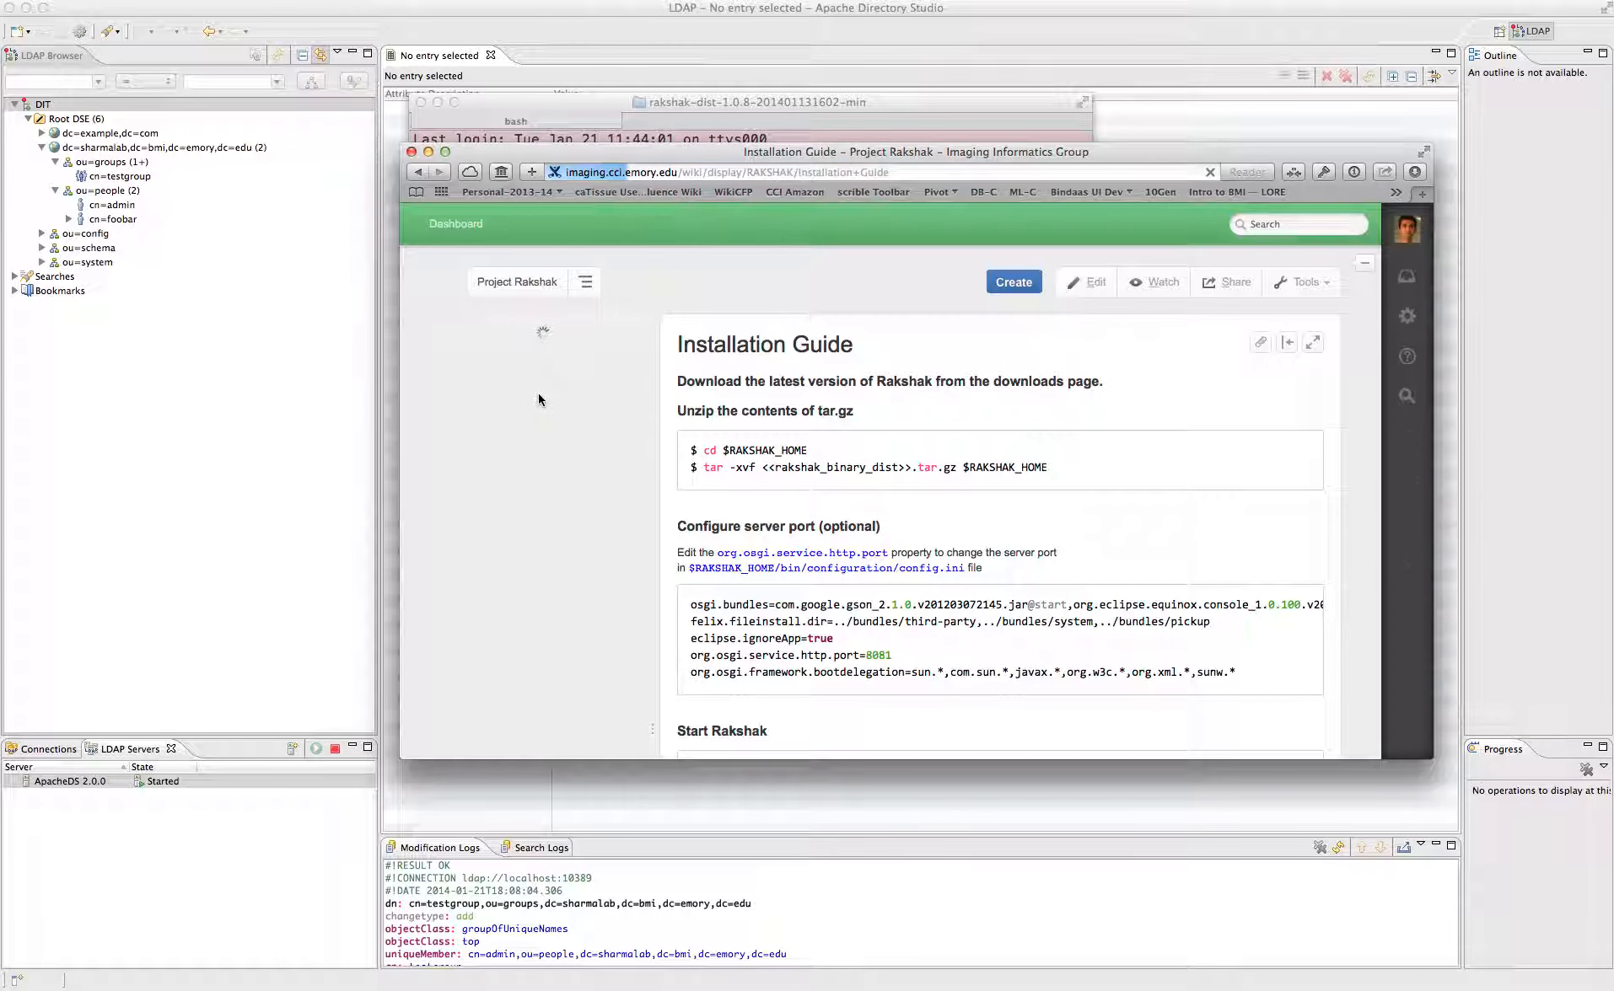
pyautogui.scroll(-5, 881, 406)
pyautogui.scroll(-2, 882, 406)
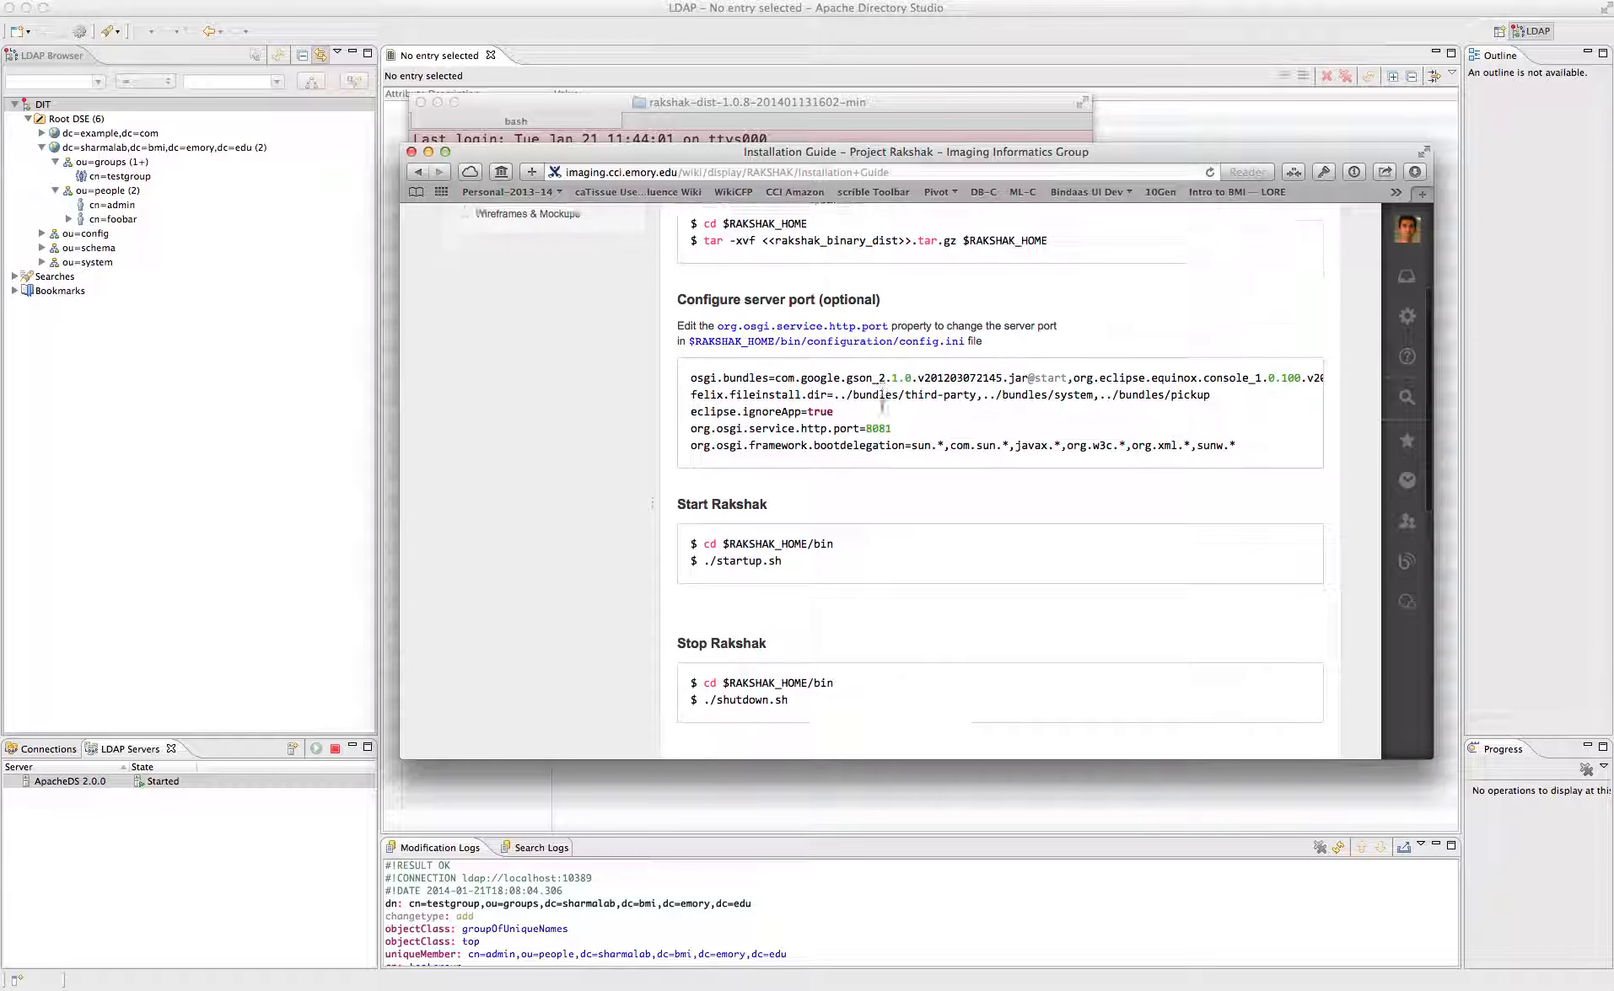
pyautogui.scroll(-3, 882, 412)
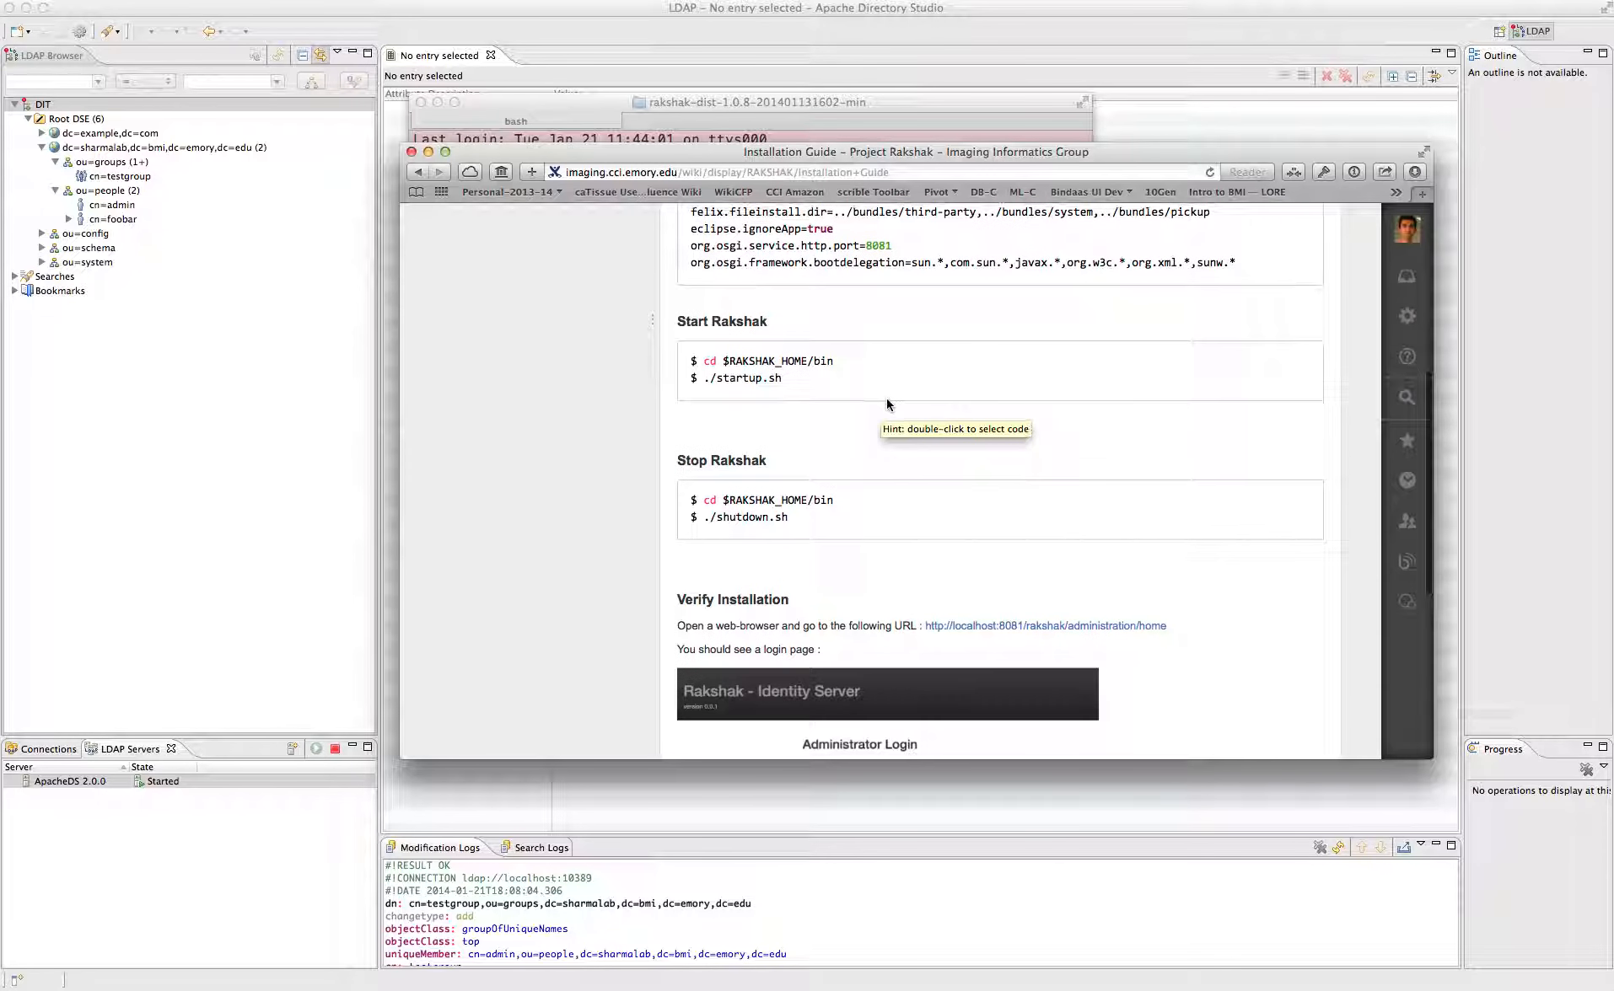
# - Move into the bin folder and run ./startup.sh
pyautogui.click(734, 104)
pyautogui.write('cd bin')
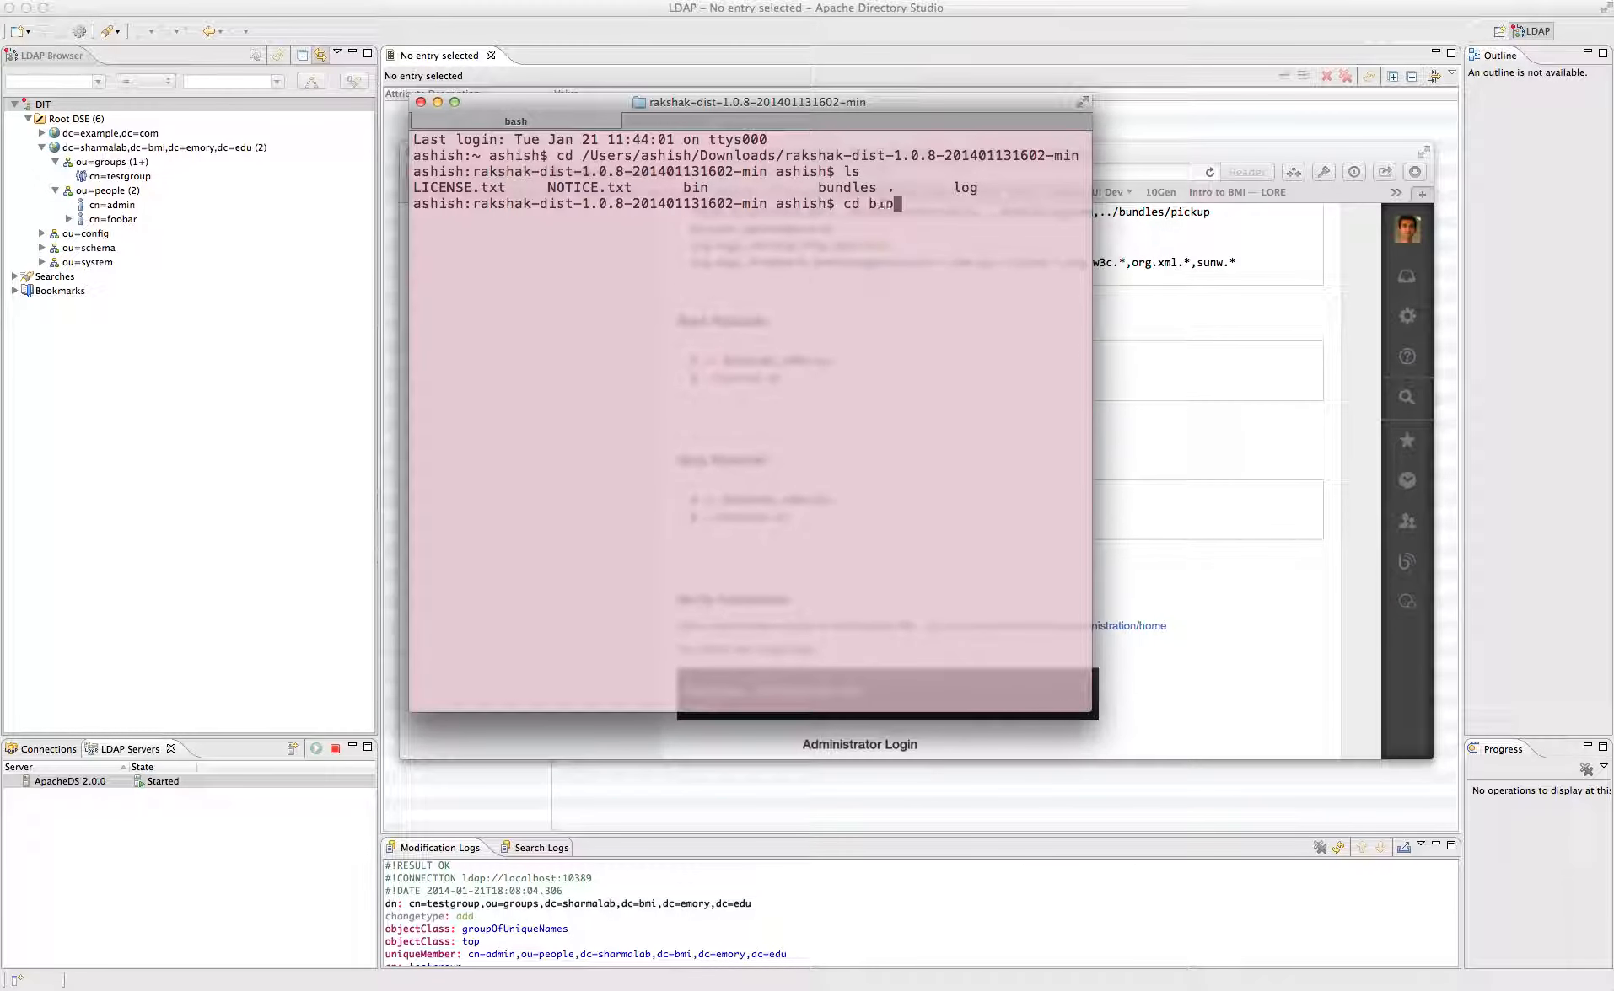
pyautogui.press('Return')
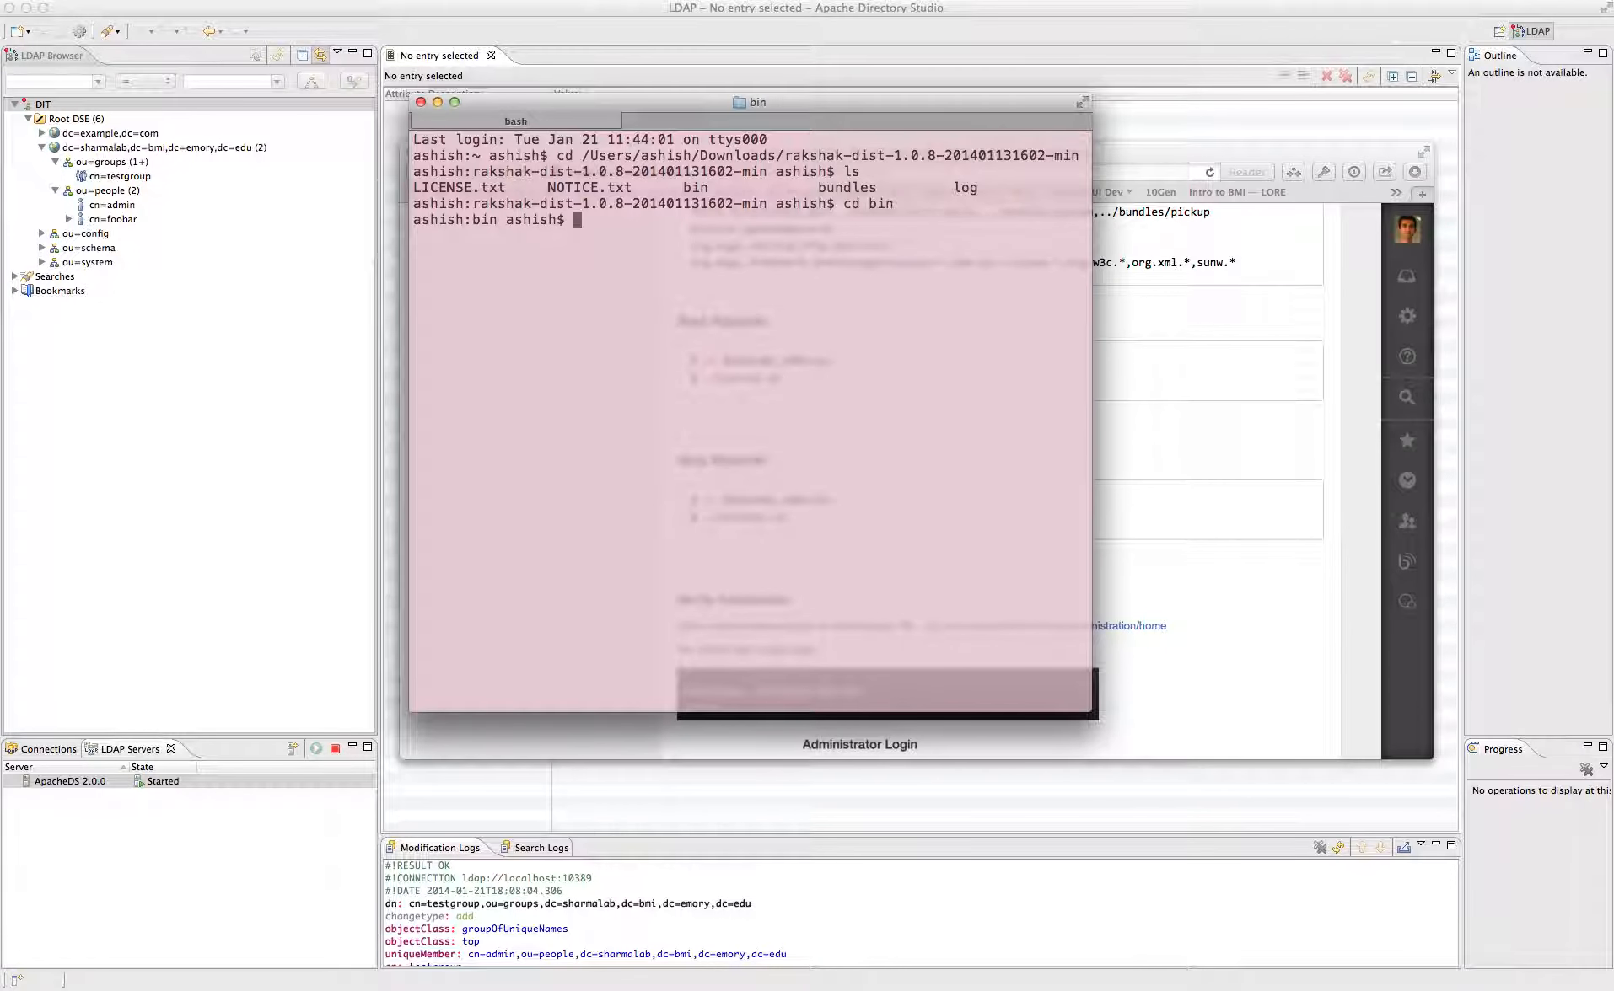
pyautogui.write('./startup.sh')
pyautogui.press('Return')
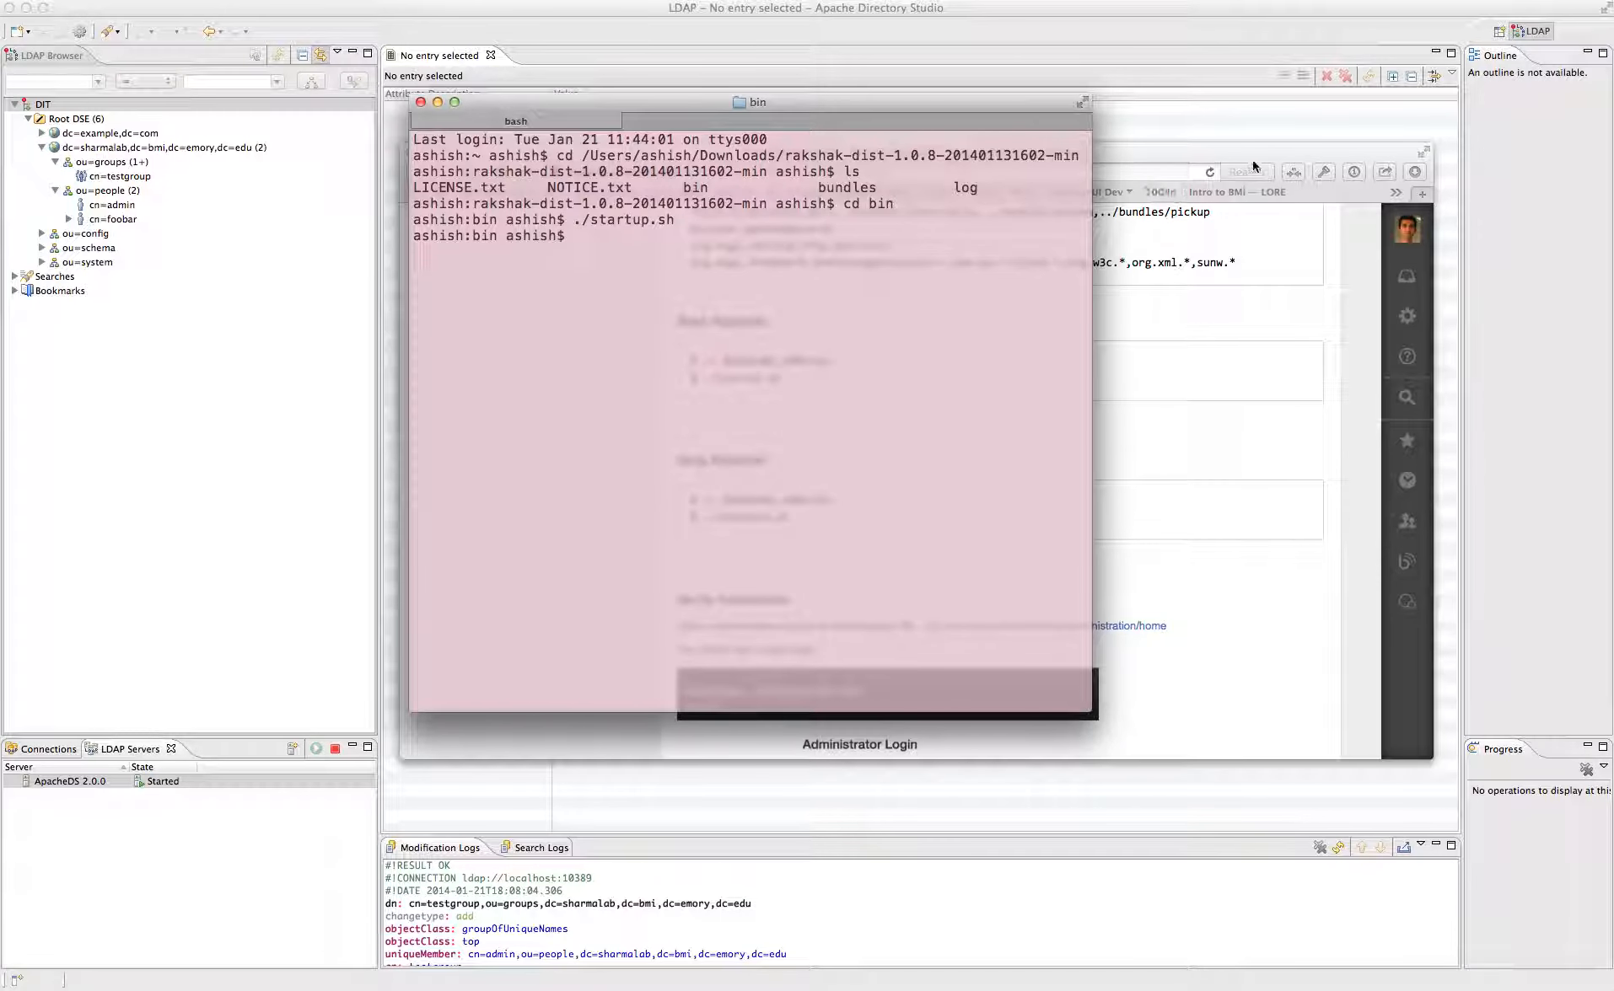
# - Return to the Installation Guide and scroll to its Verify Installation section
pyautogui.click(1226, 160)
pyautogui.scroll(3, 900, 391)
pyautogui.hscroll(1, 900, 391)
pyautogui.scroll(-7, 901, 391)
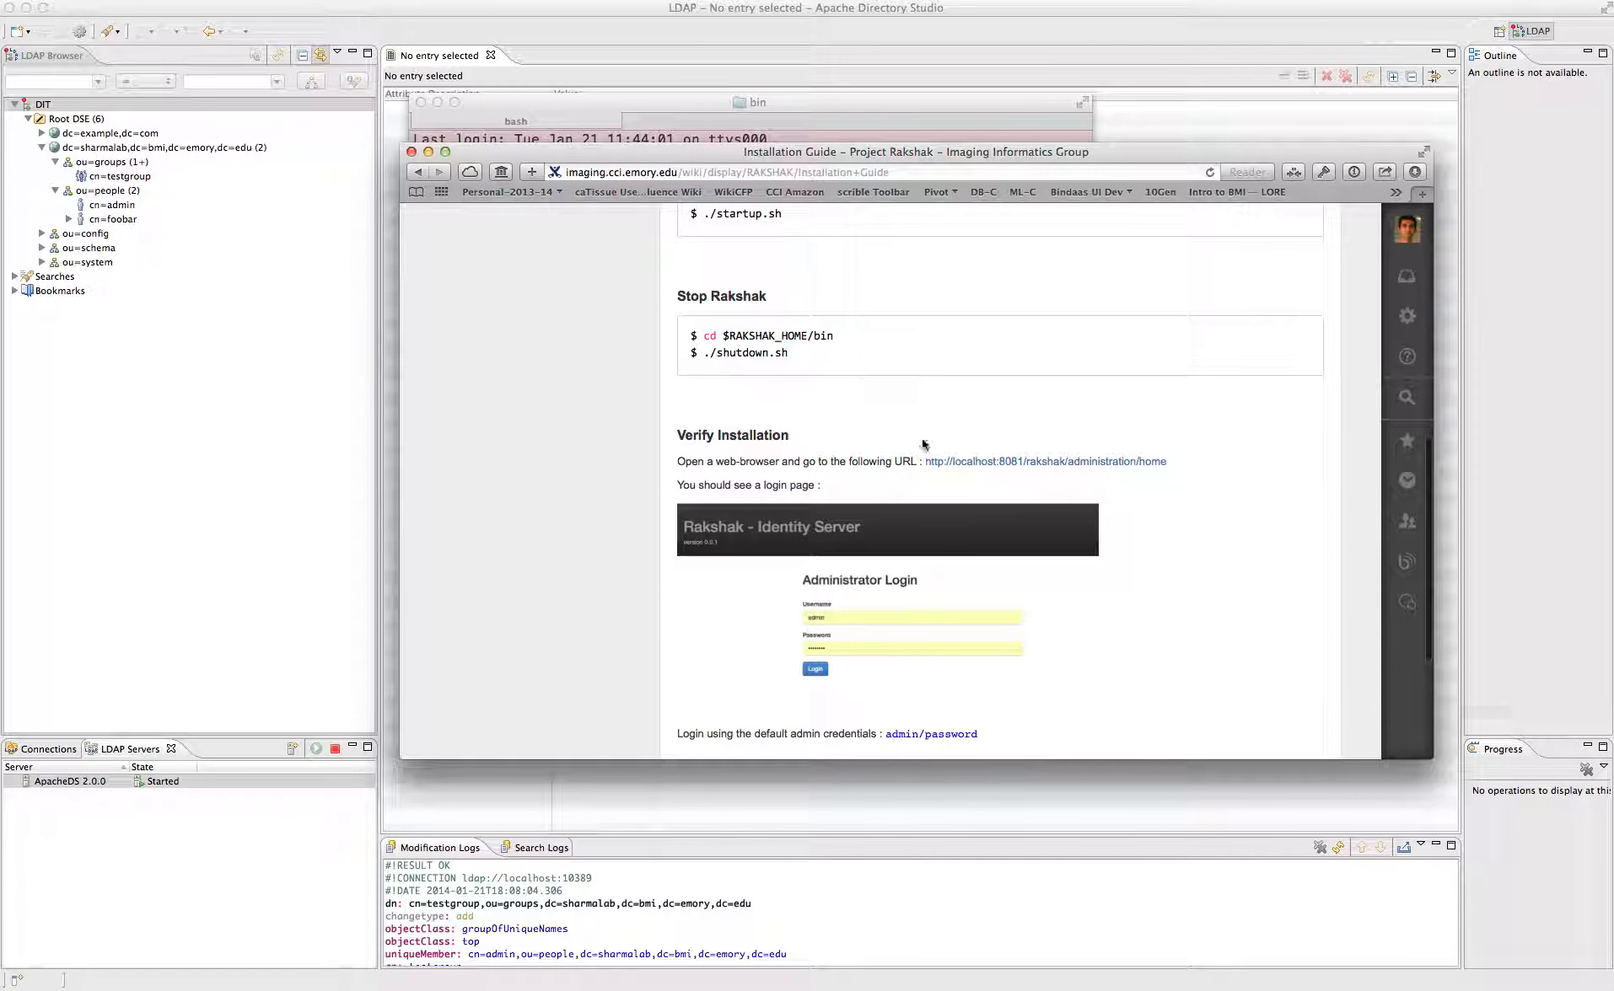
# - Open the guide's Rakshak administration home link and change its port from 8080 to 8081
pyautogui.click(969, 465)
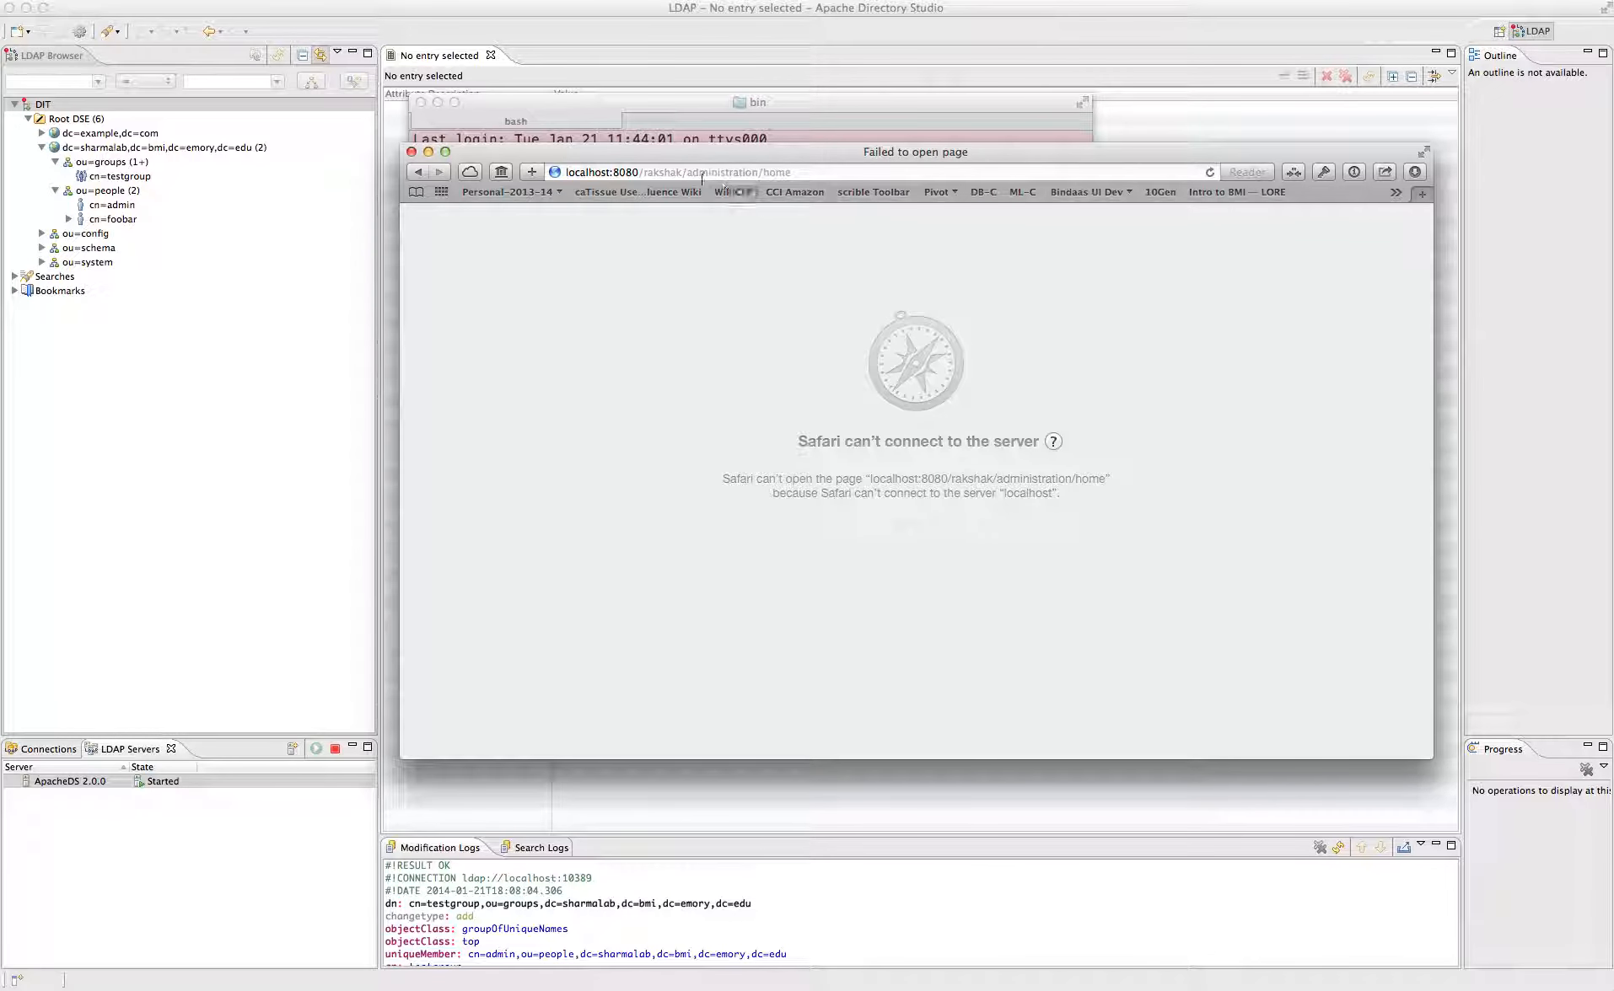
pyautogui.click(638, 173)
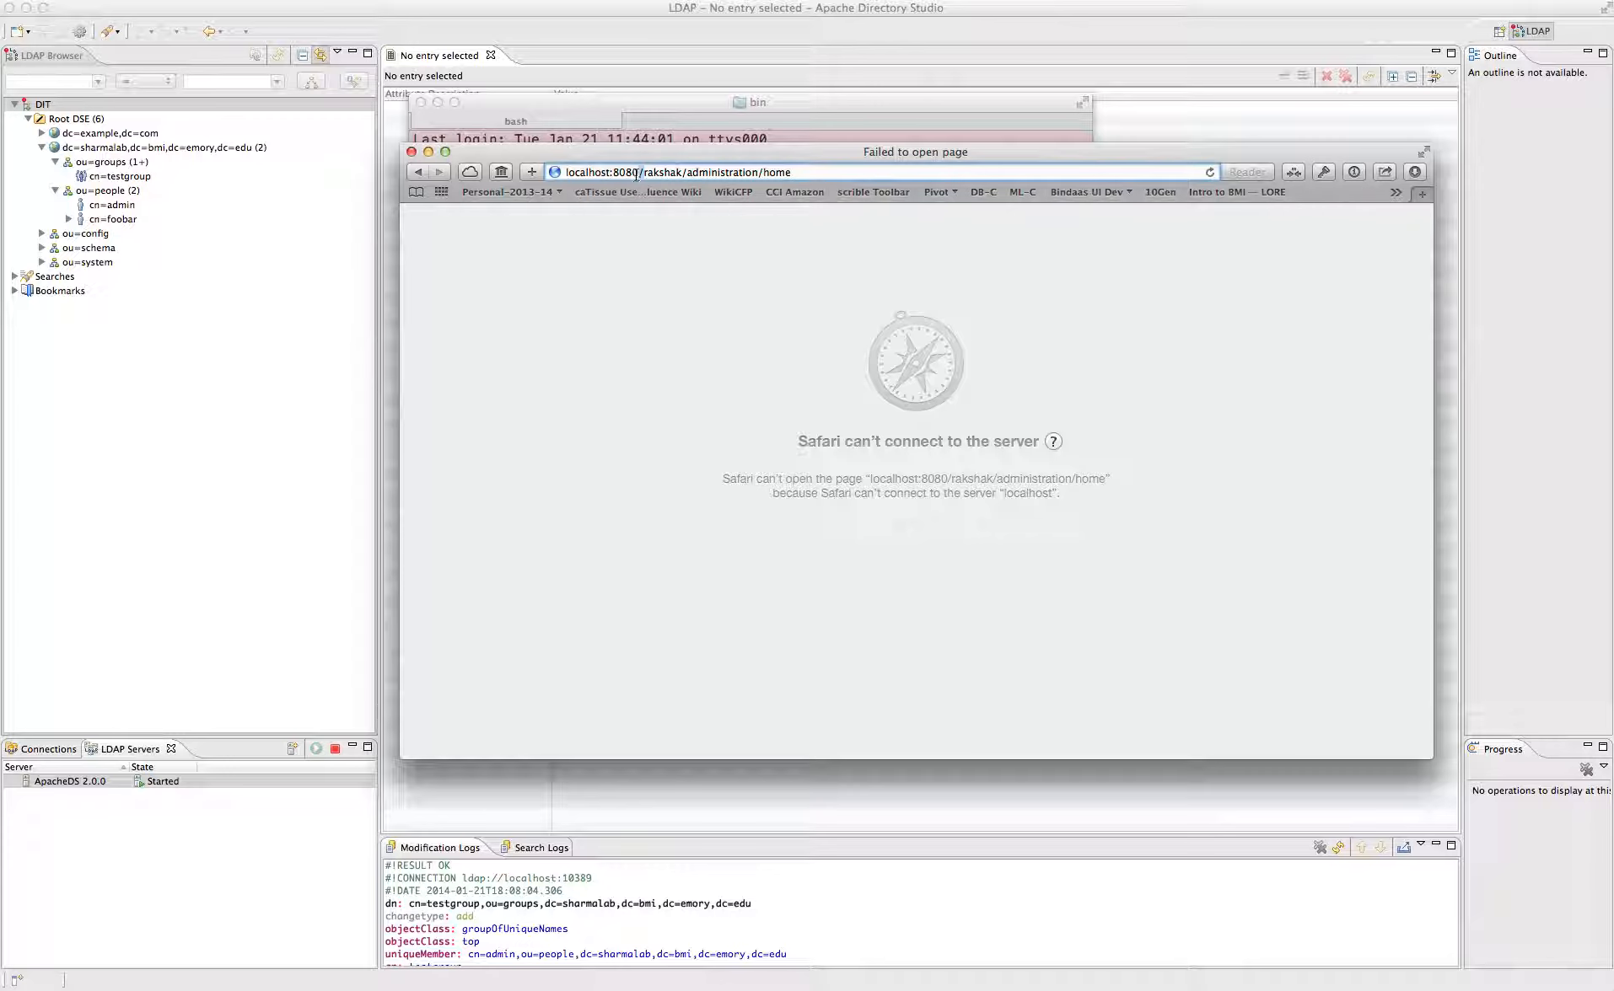
pyautogui.press('BackSpace')
pyautogui.write('1')
pyautogui.press('Return')
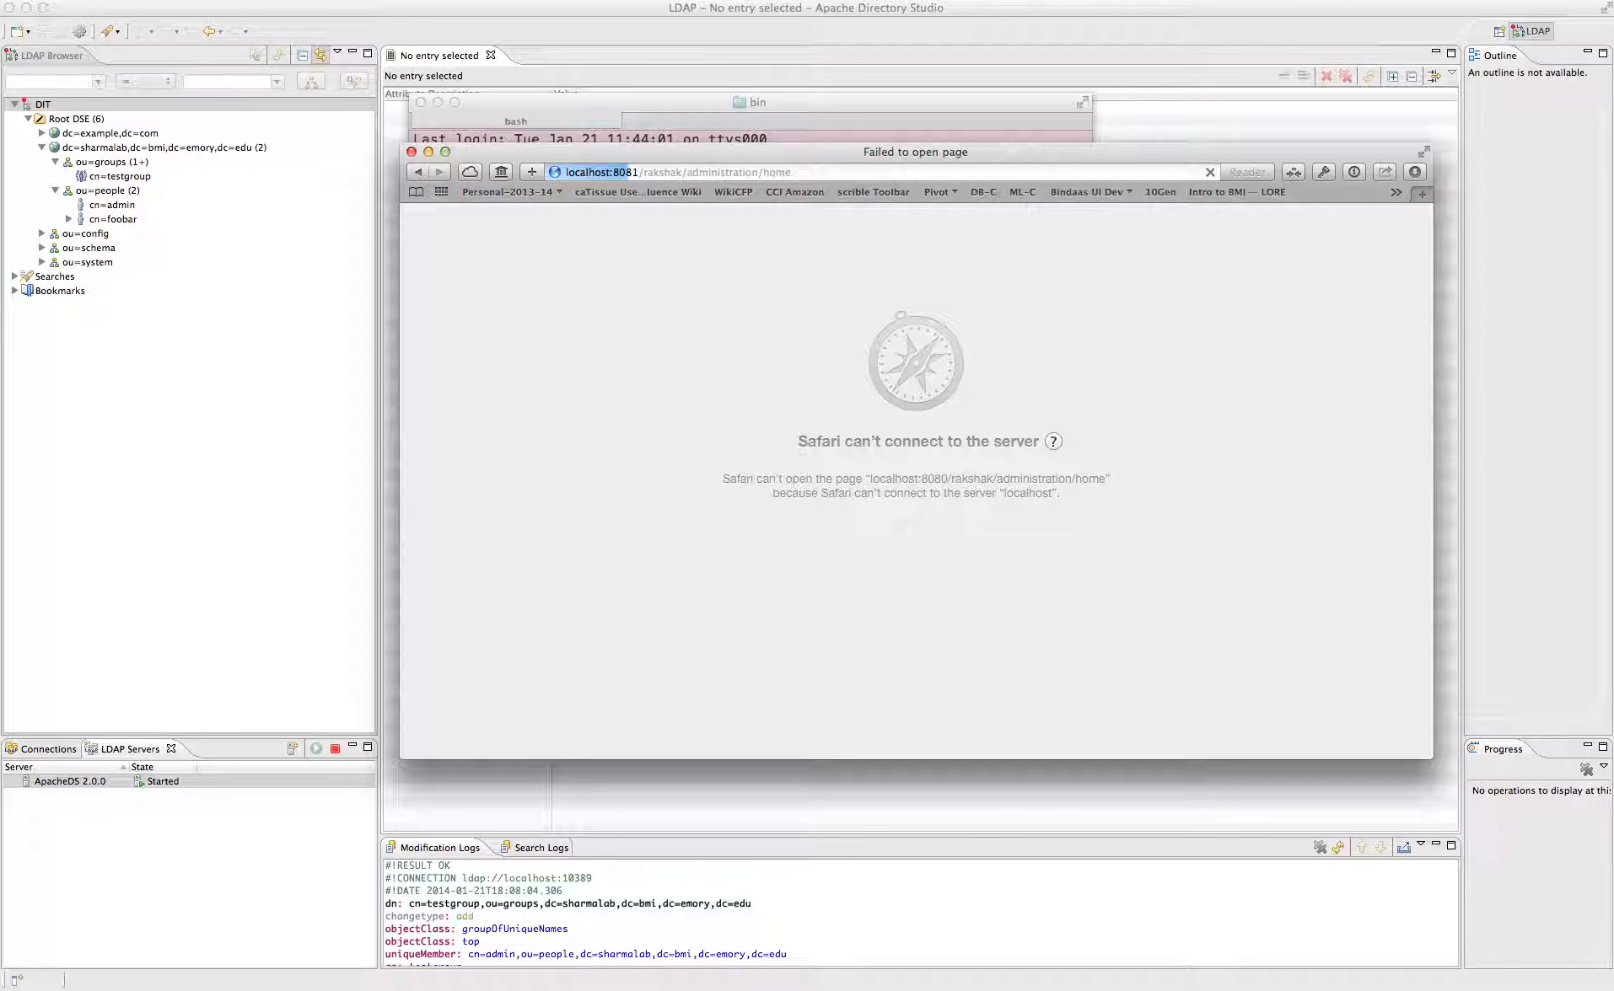
pyautogui.click(636, 171)
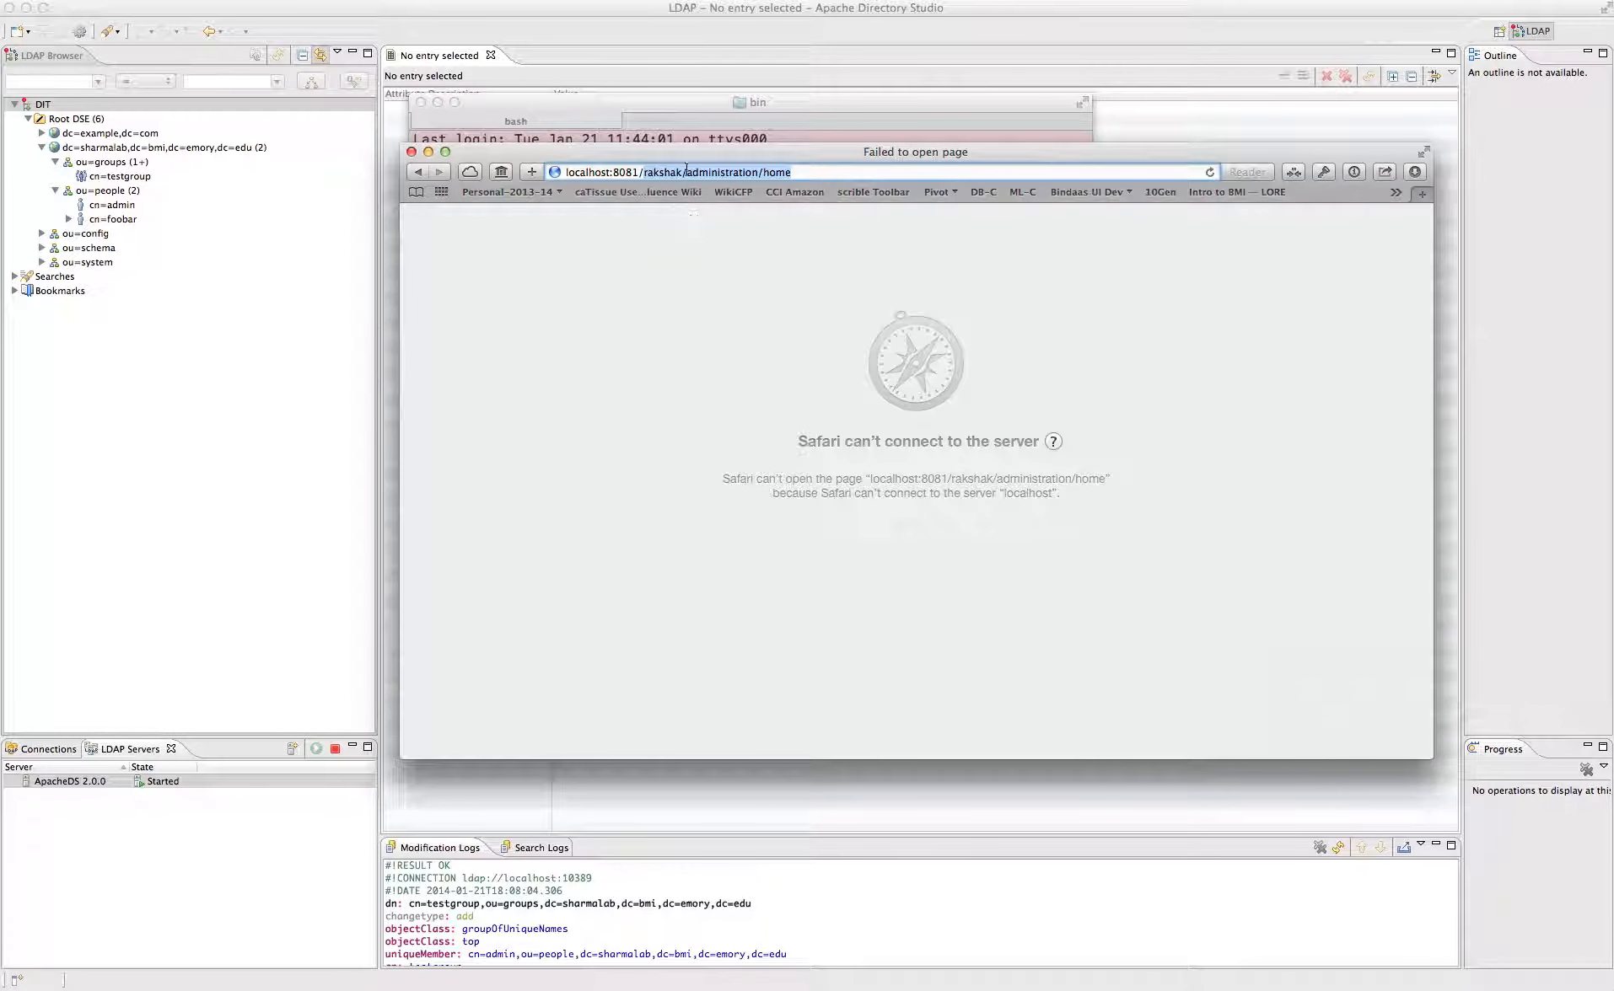
pyautogui.click(685, 139)
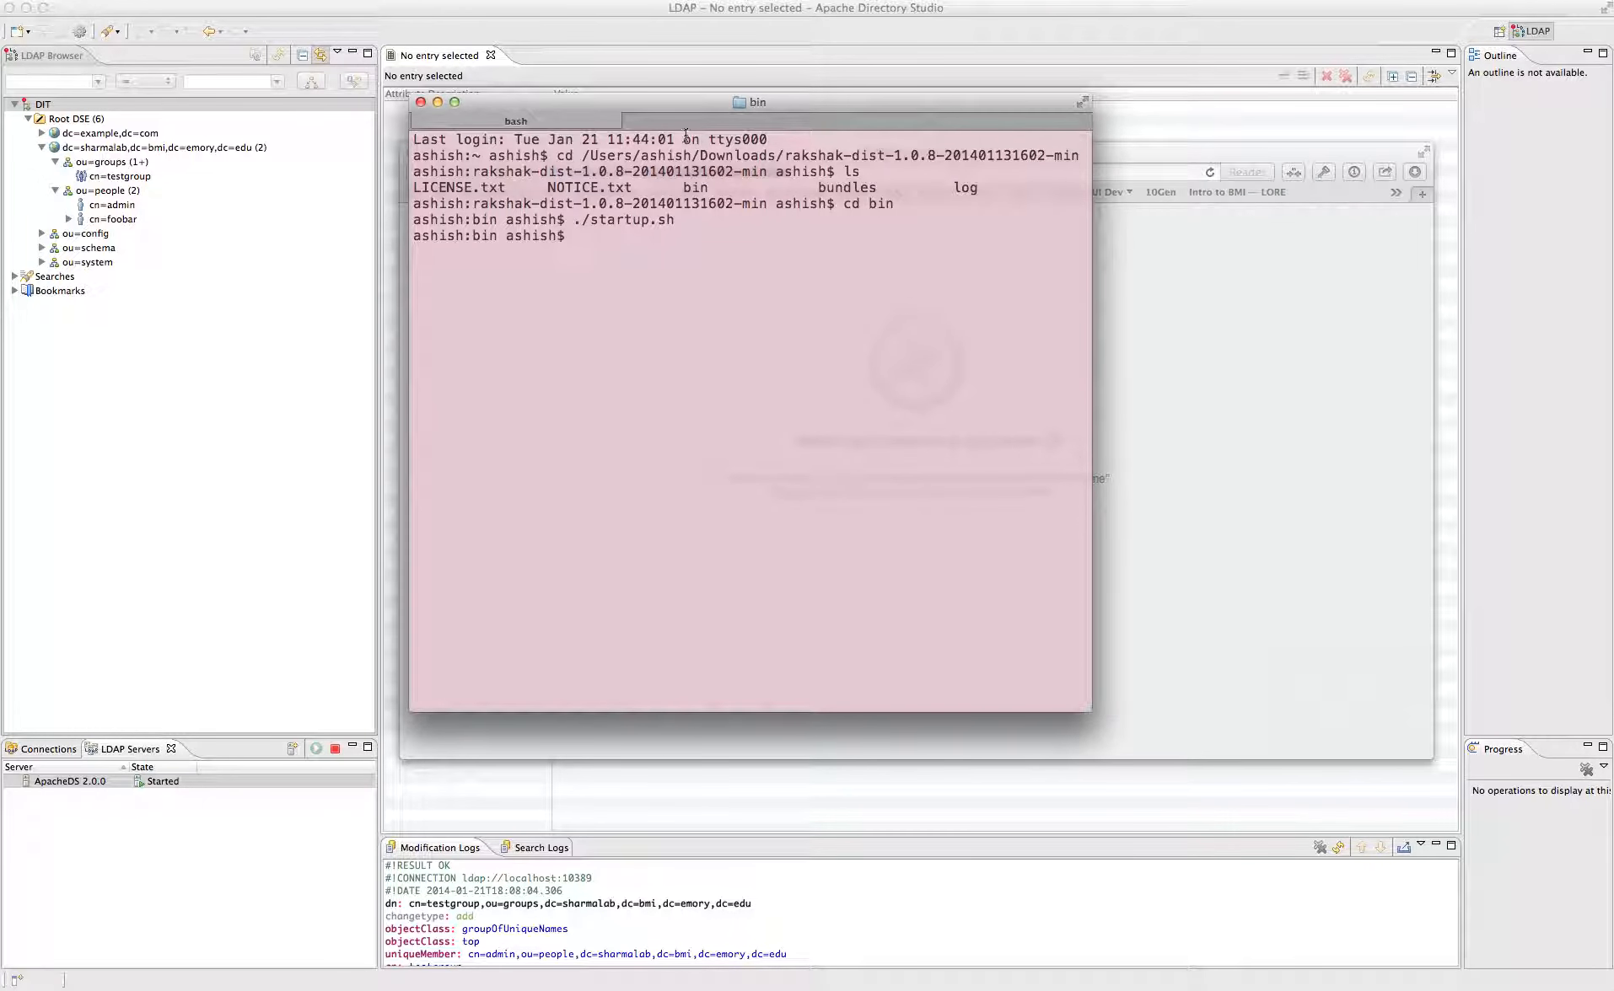
# - Move the Terminal window up and left and type ps aux at the prompt without running it
pyautogui.moveTo(763, 103); pyautogui.dragTo(531, 81)
pyautogui.click(912, 151)
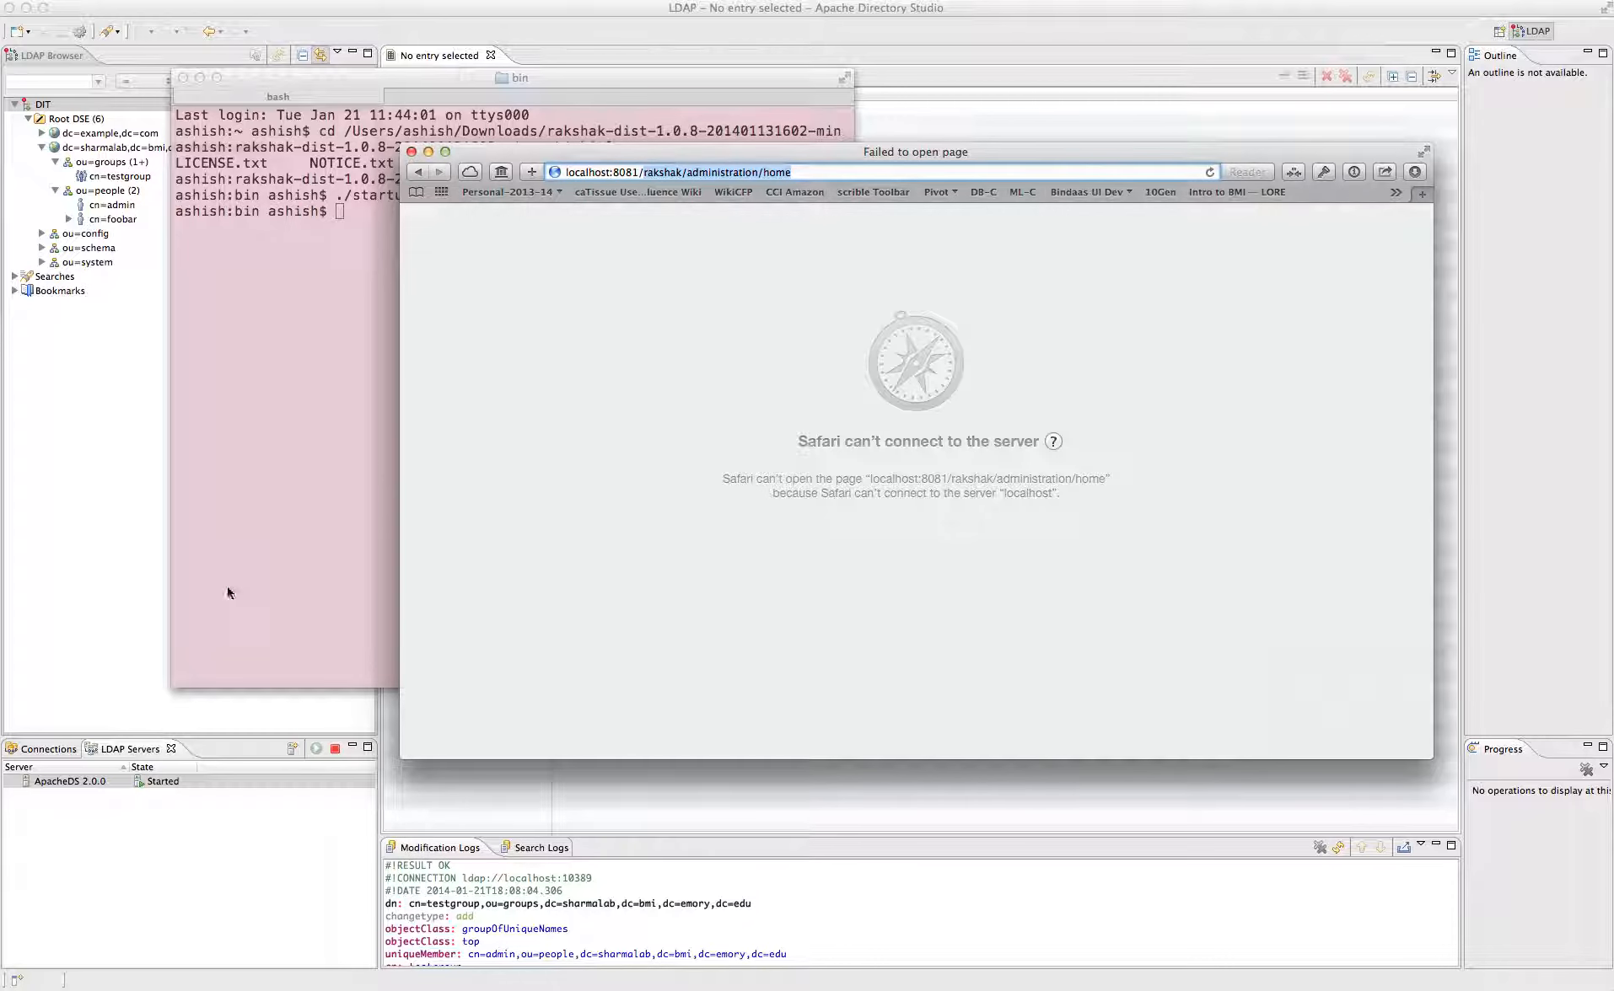
pyautogui.click(338, 405)
pyautogui.write('ps aux')
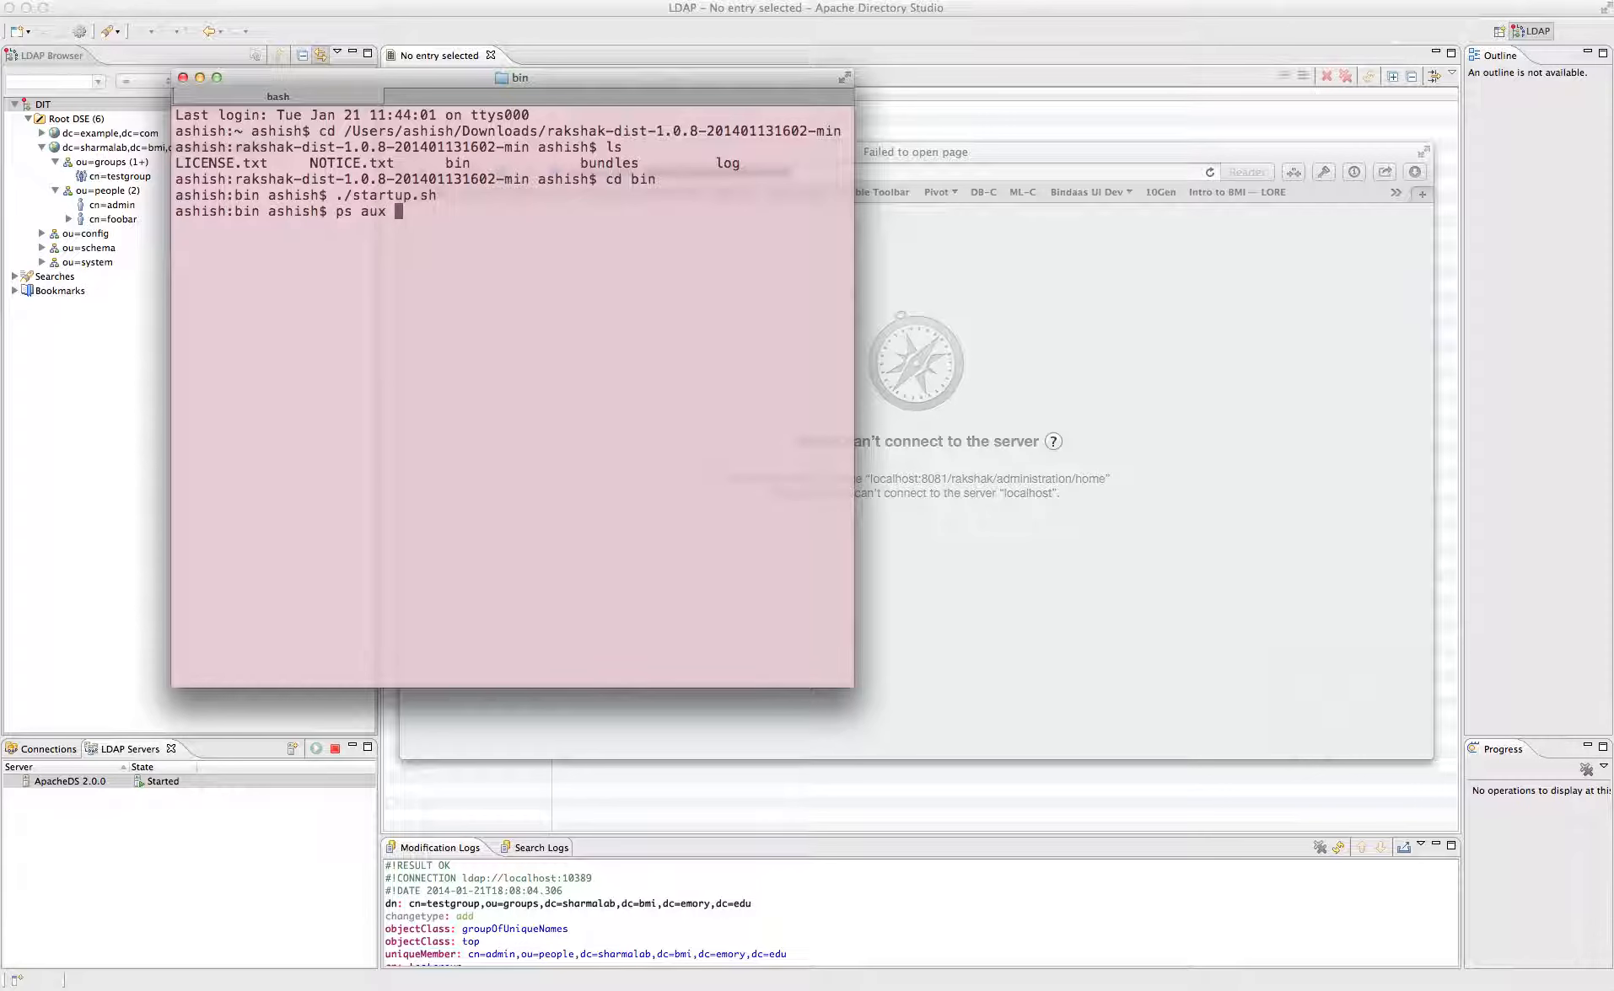
pyautogui.press('super+Tab')
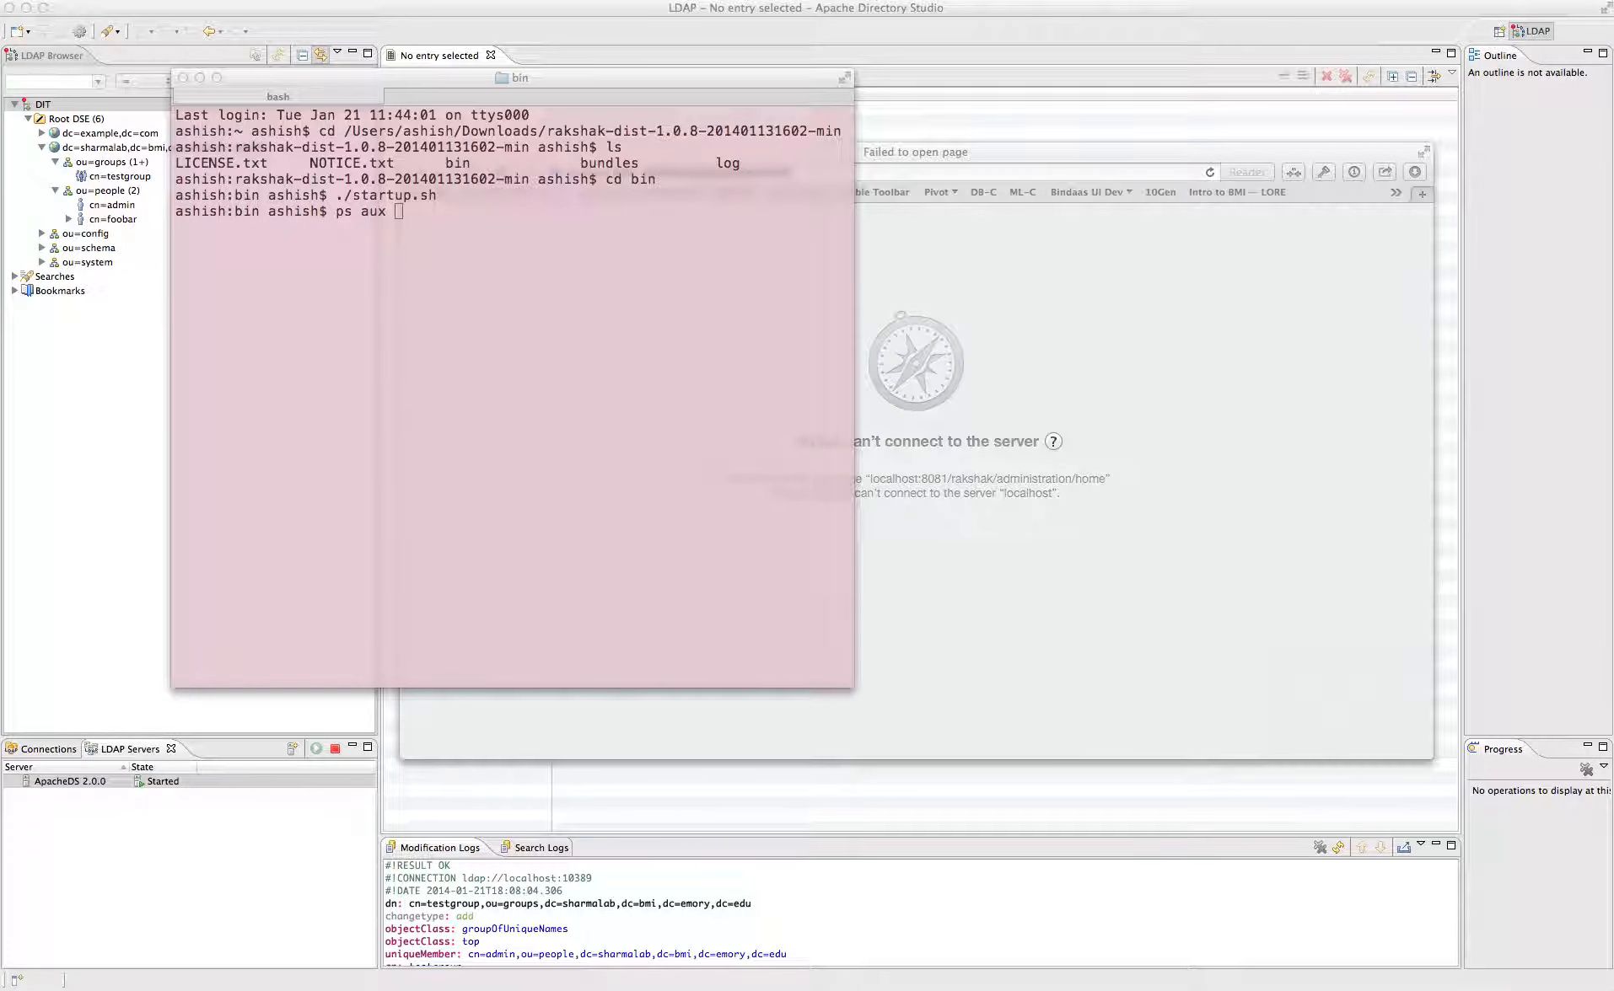
pyautogui.click(174, 0)
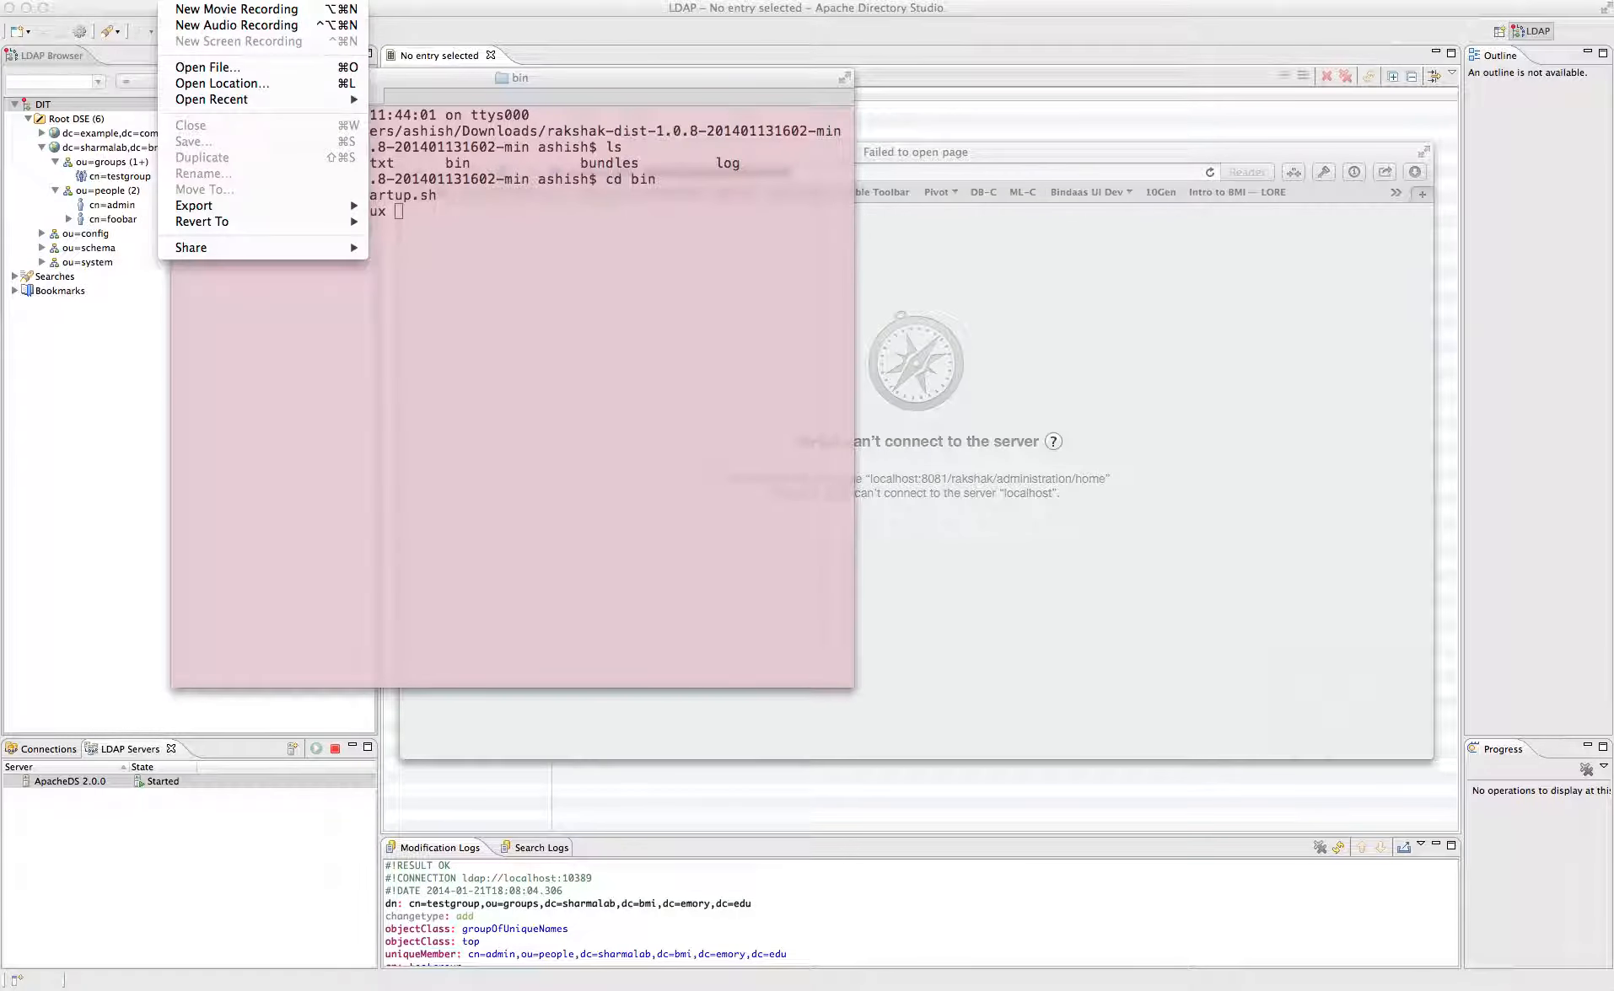
# - Browse QuickTime Player's menu bar to show its File menu commands
pyautogui.moveTo(97, 0)
pyautogui.moveTo(291, 0)
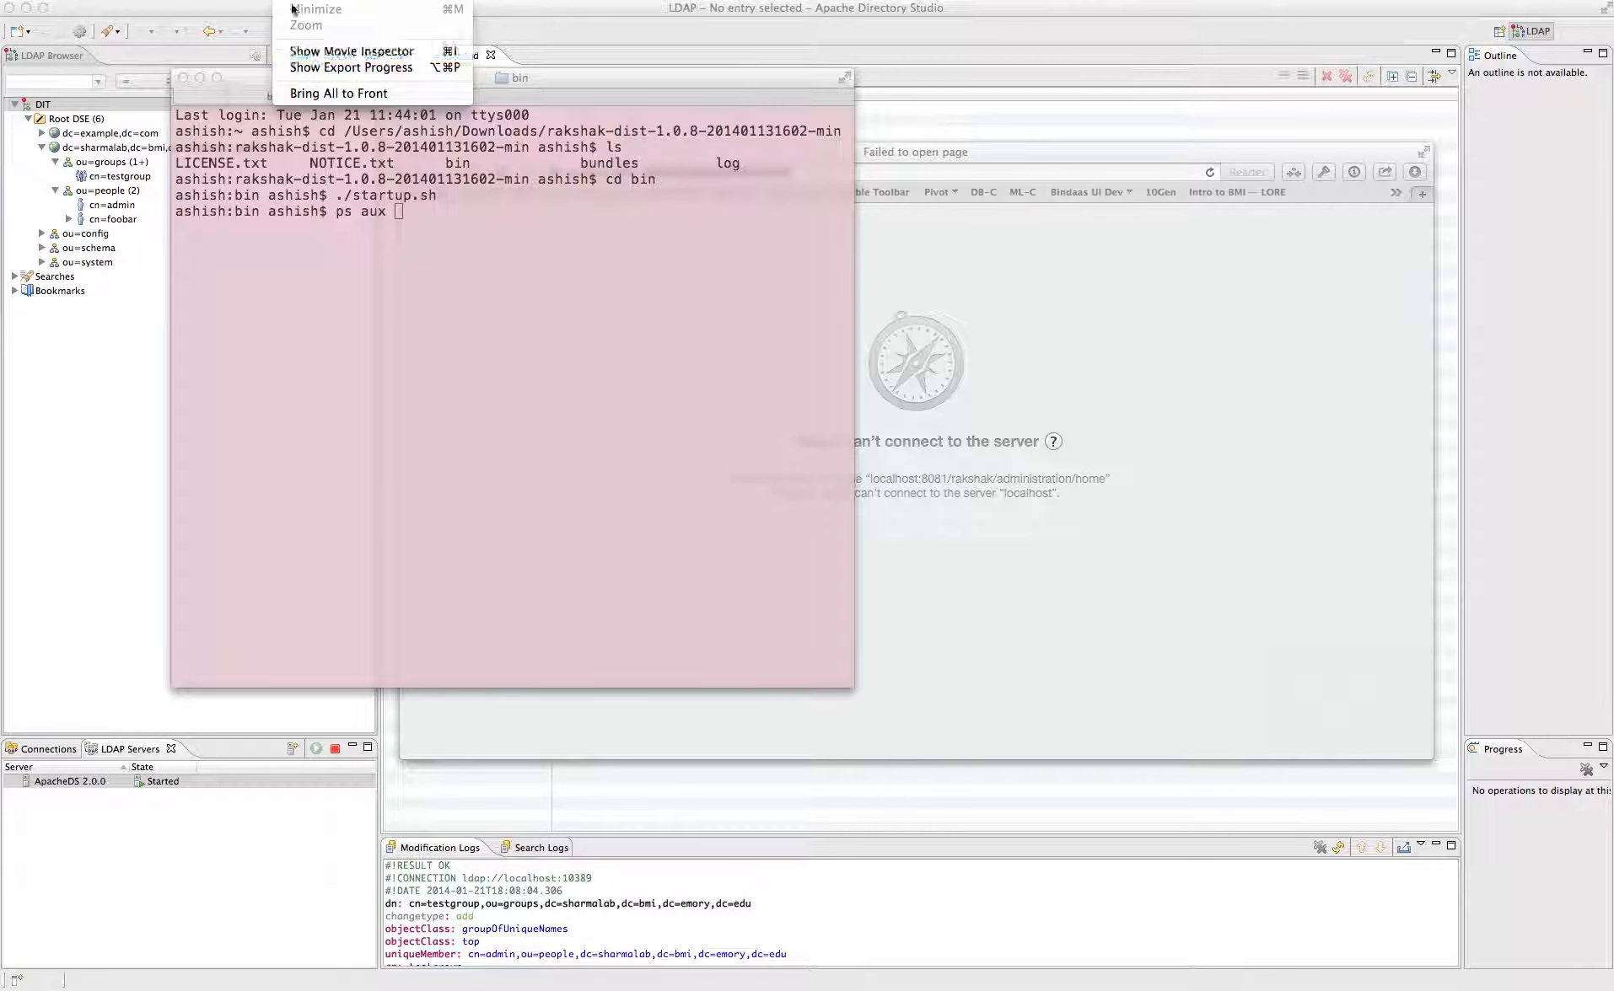
pyautogui.moveTo(175, 0)
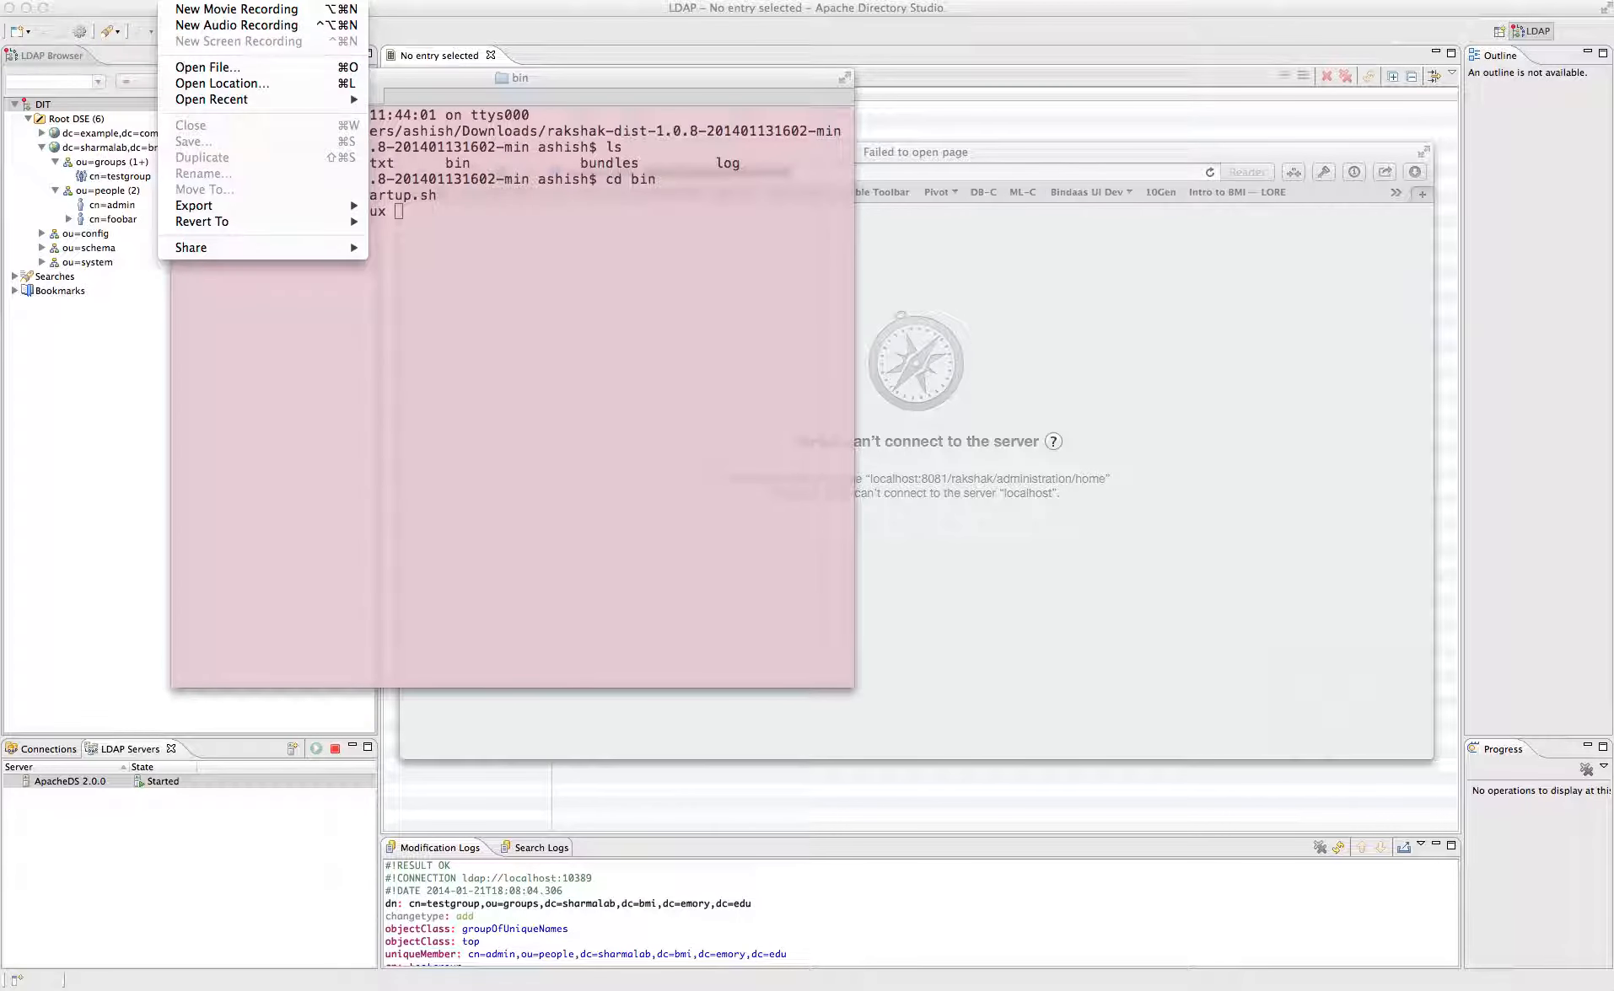